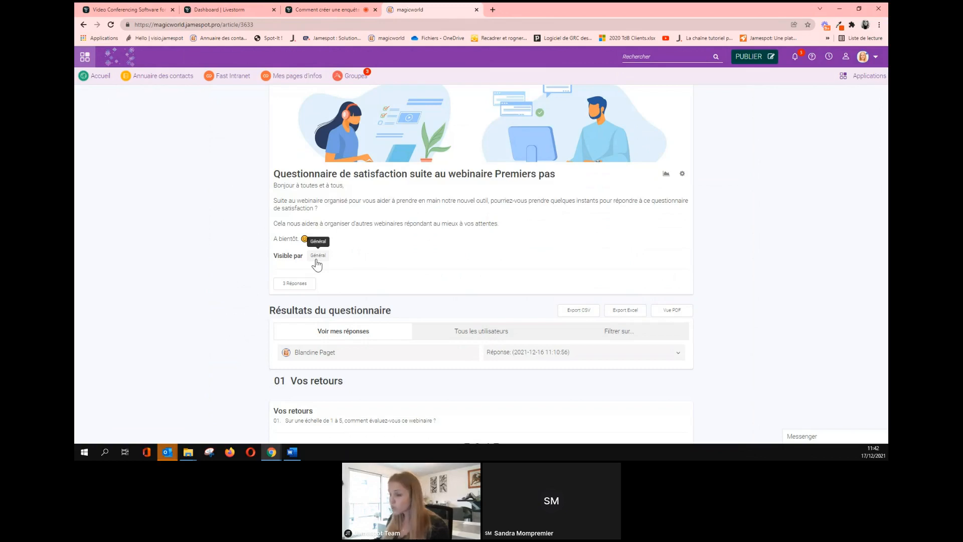
# Compare your own answers with all users' results and the per-user filter view.
pyautogui.scroll(-1, 316, 258)
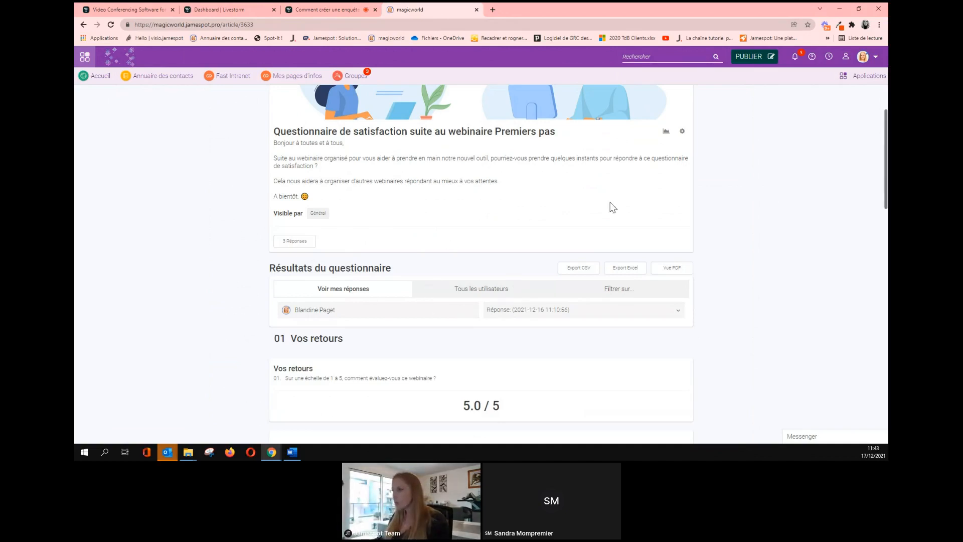
pyautogui.scroll(-2, 495, 213)
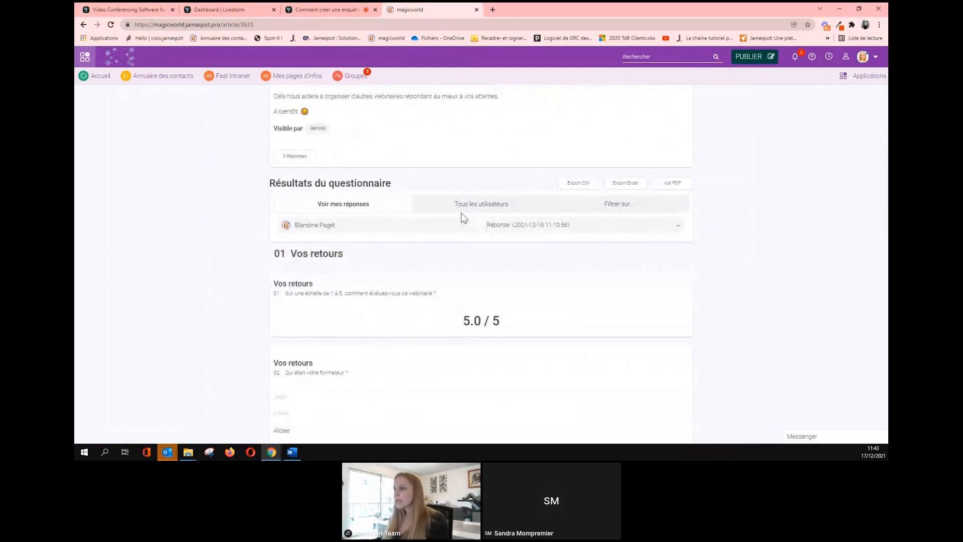
pyautogui.click(464, 210)
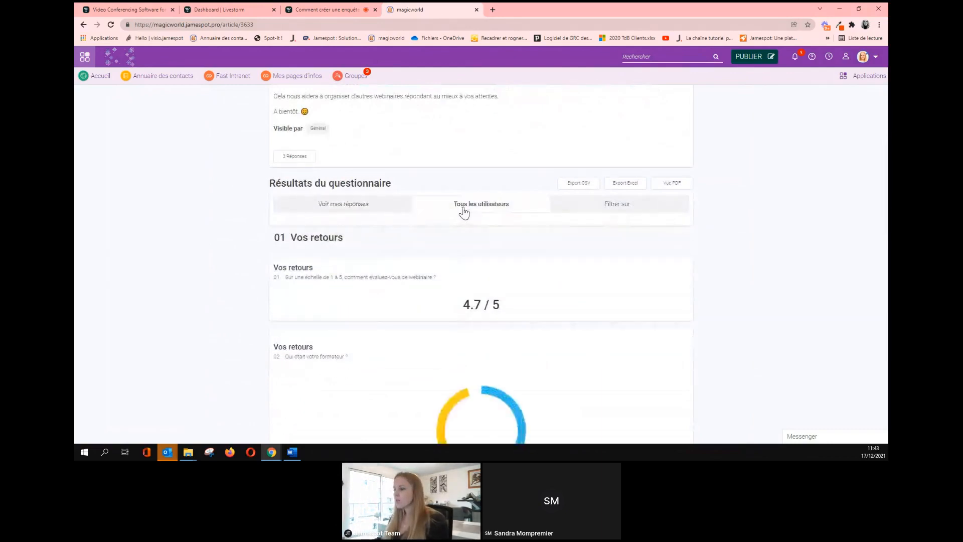
pyautogui.click(590, 210)
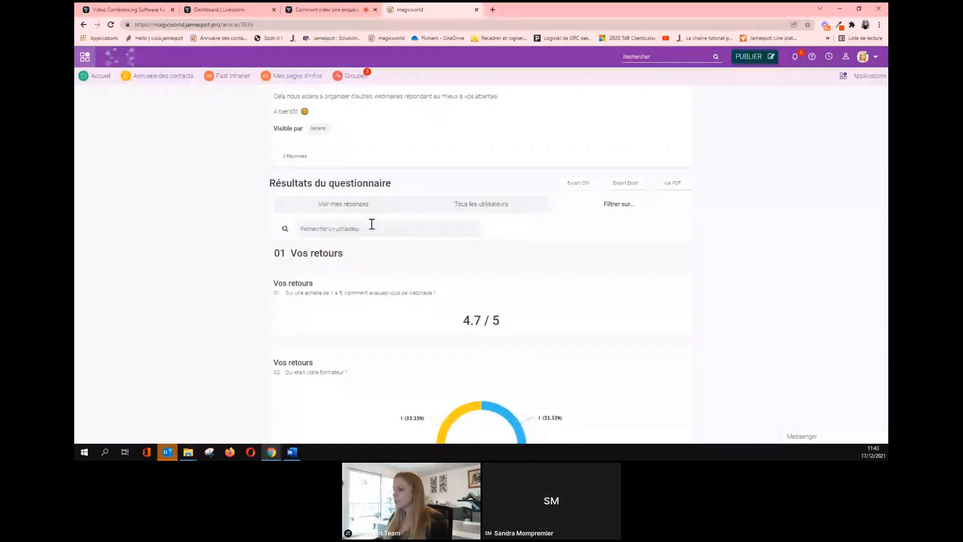
pyautogui.click(458, 209)
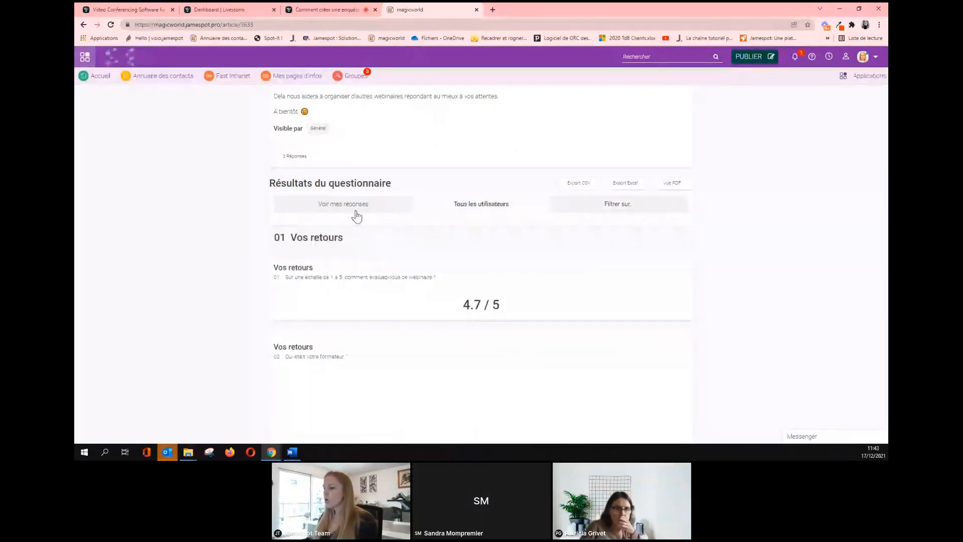
pyautogui.click(356, 217)
pyautogui.scroll(-4, 455, 330)
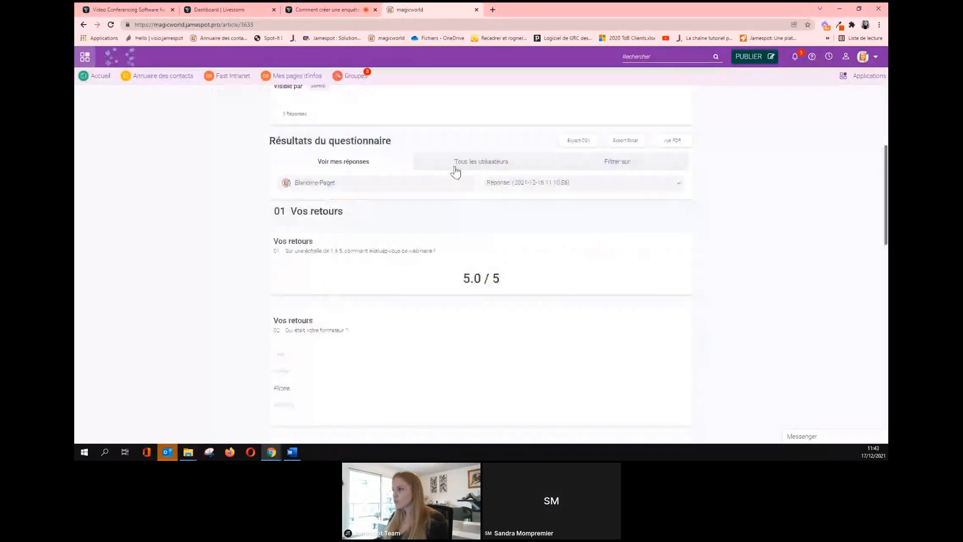
pyautogui.click(455, 168)
pyautogui.click(590, 171)
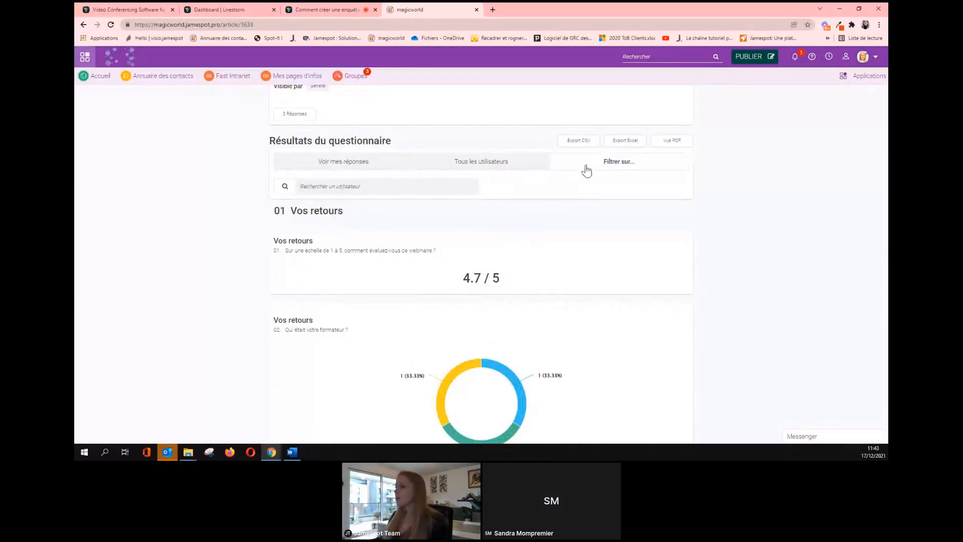
pyautogui.click(357, 162)
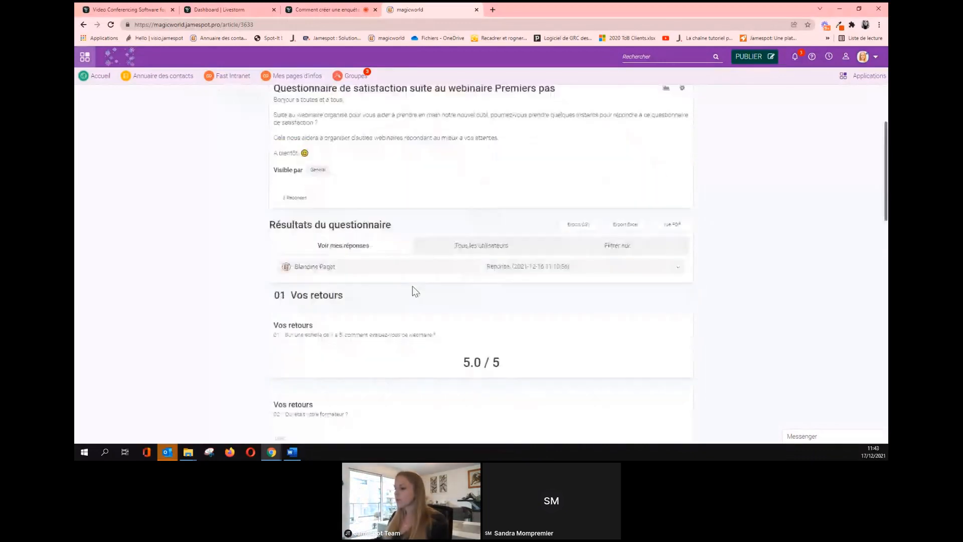
# Show the all-users 4.7 / 5 results and open the Vue PDF printable version.
pyautogui.scroll(-2, 430, 215)
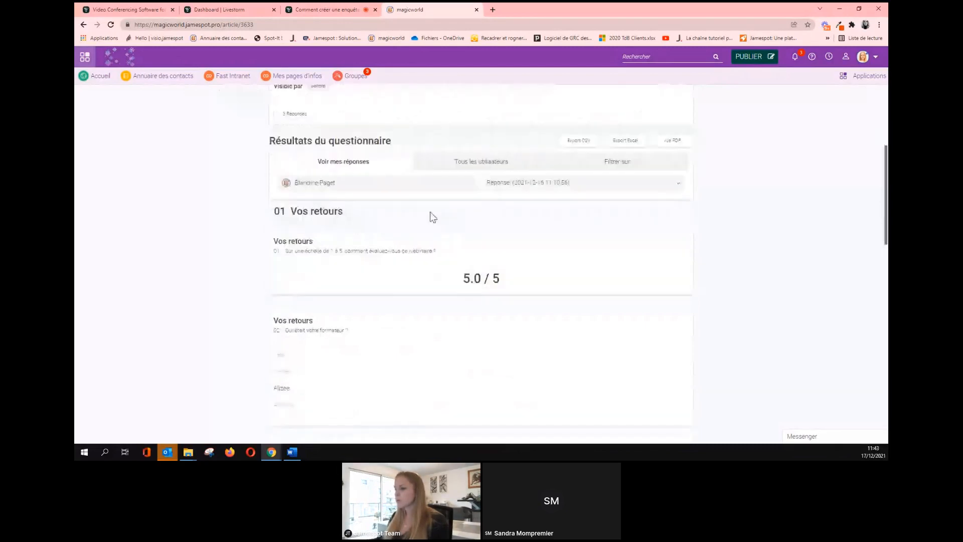
pyautogui.click(458, 167)
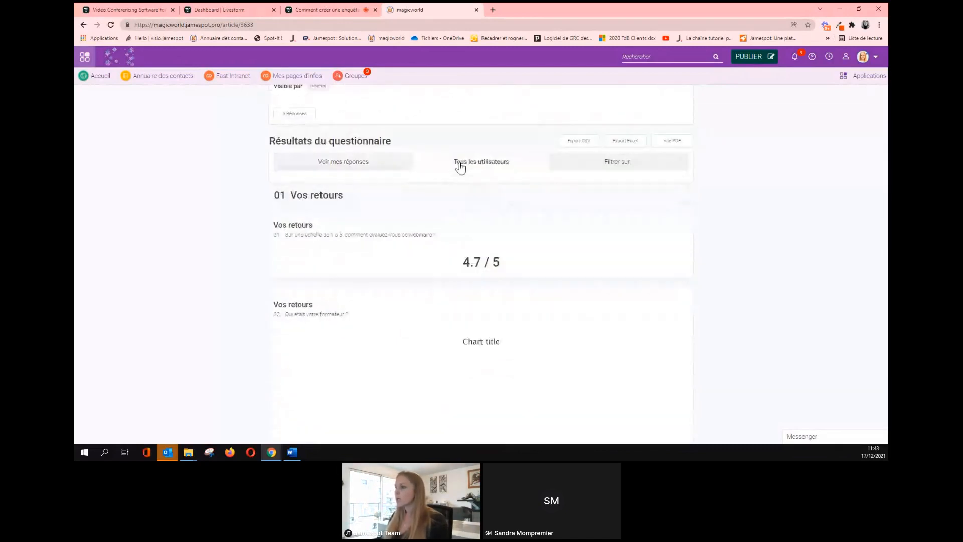
pyautogui.click(357, 165)
pyautogui.scroll(-4, 370, 183)
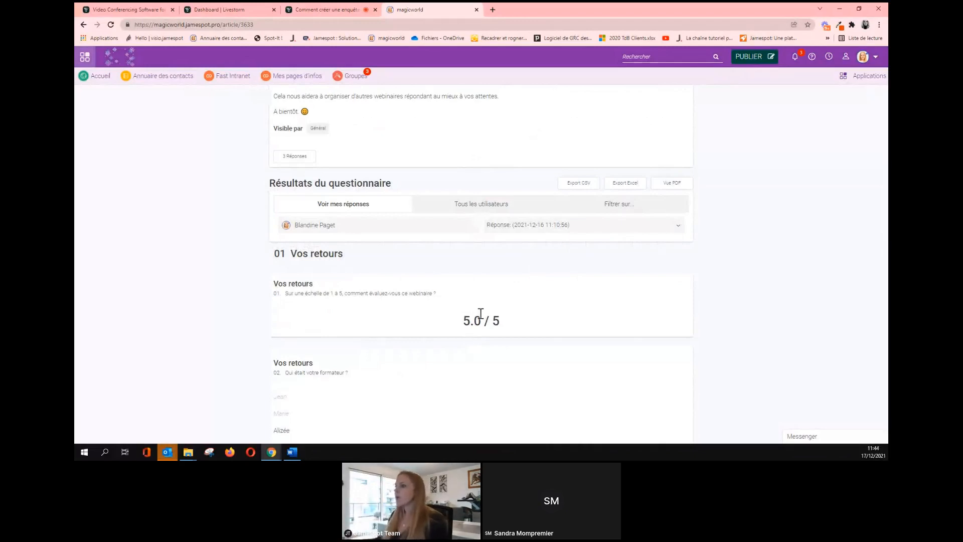
pyautogui.click(483, 209)
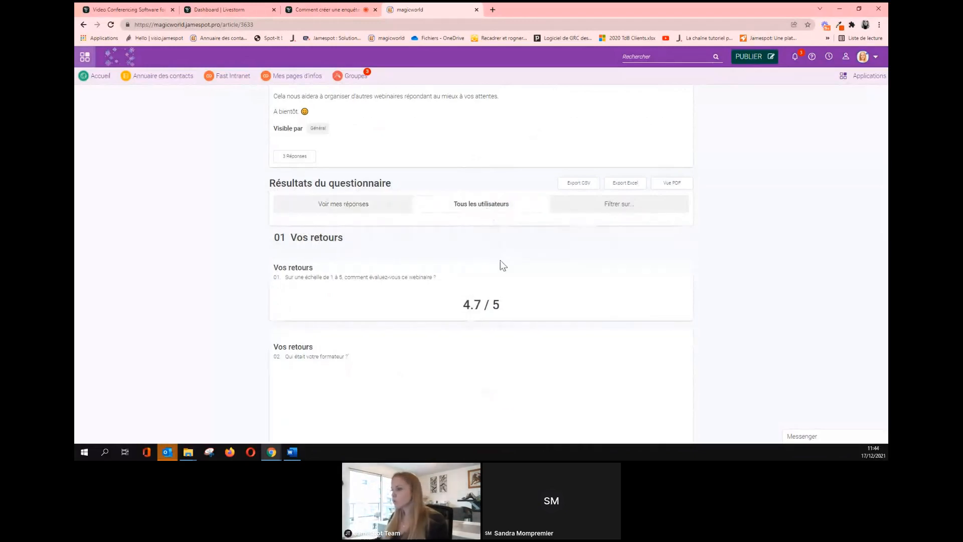
pyautogui.scroll(-2, 503, 265)
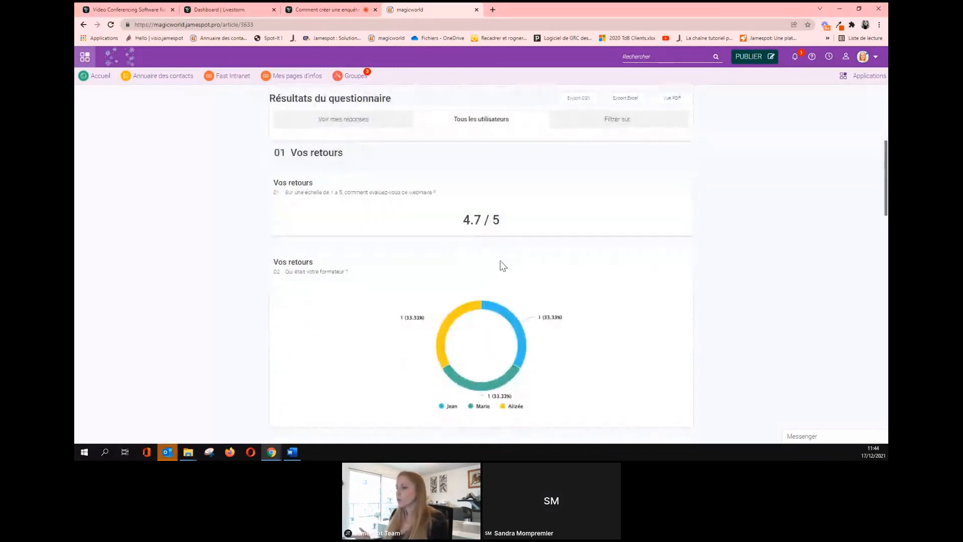
pyautogui.scroll(2, 612, 198)
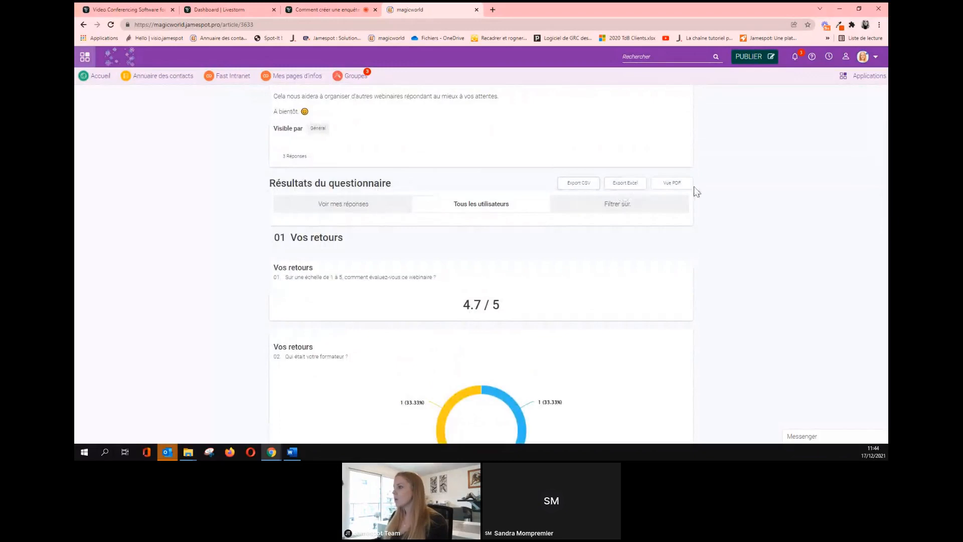
pyautogui.click(673, 186)
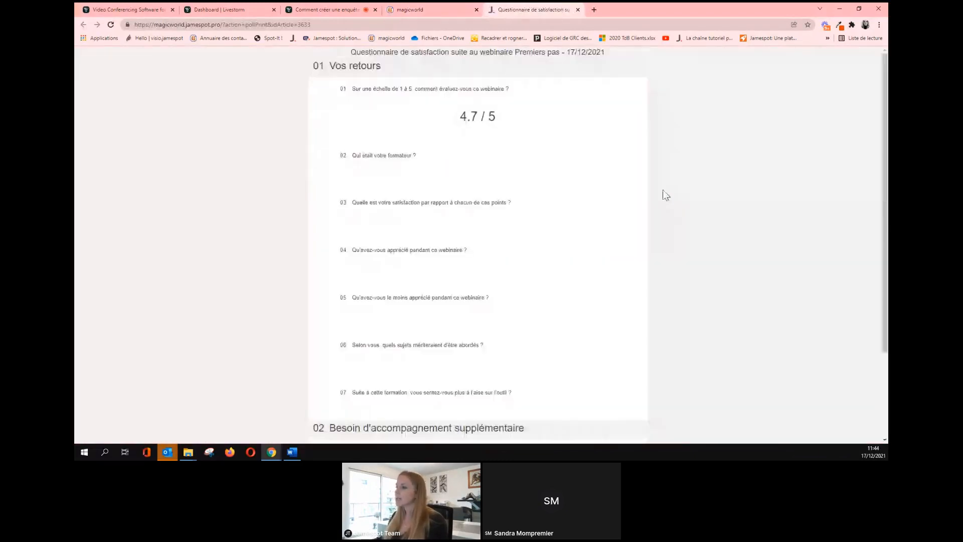
# Scroll through the printable pollPrint results, then close that tab.
pyautogui.scroll(-13, 614, 198)
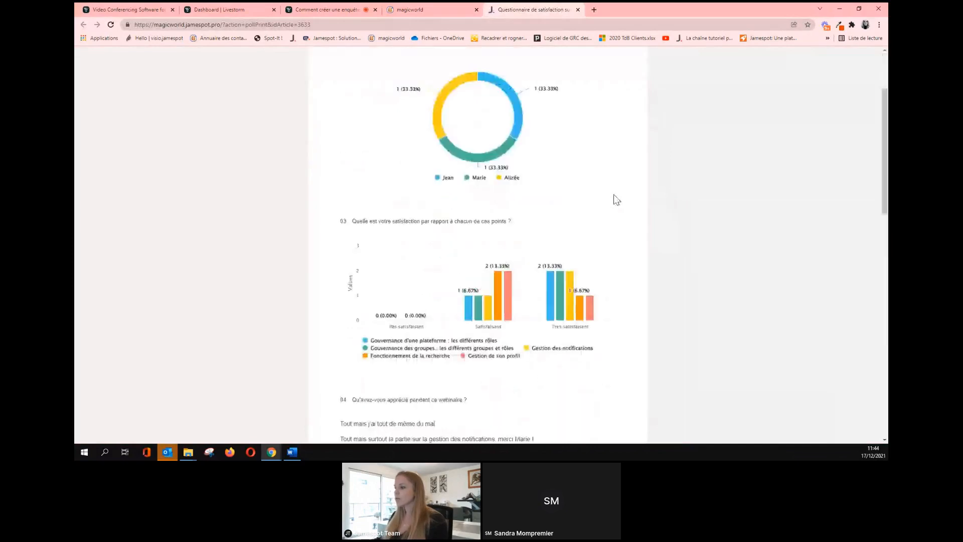
pyautogui.scroll(4, 614, 197)
pyautogui.scroll(10, 614, 195)
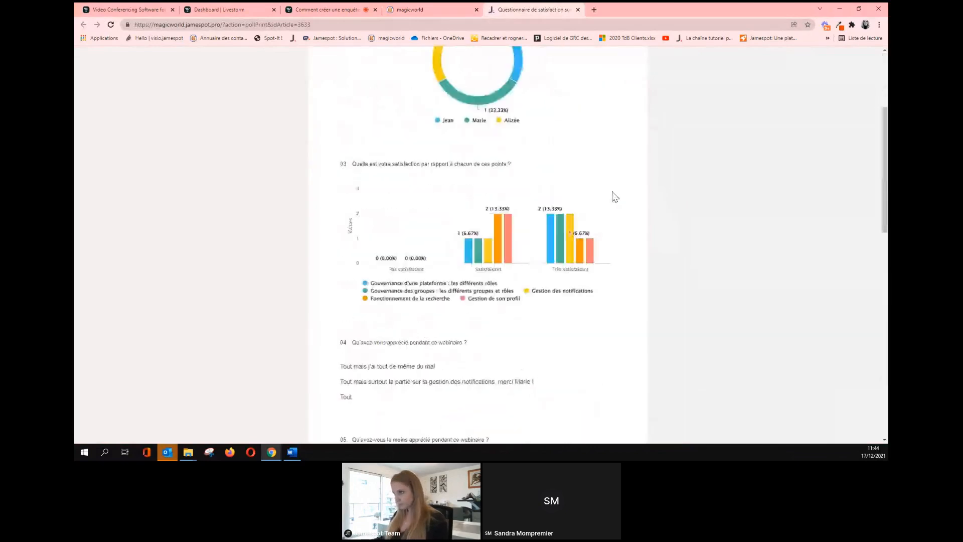
pyautogui.click(577, 9)
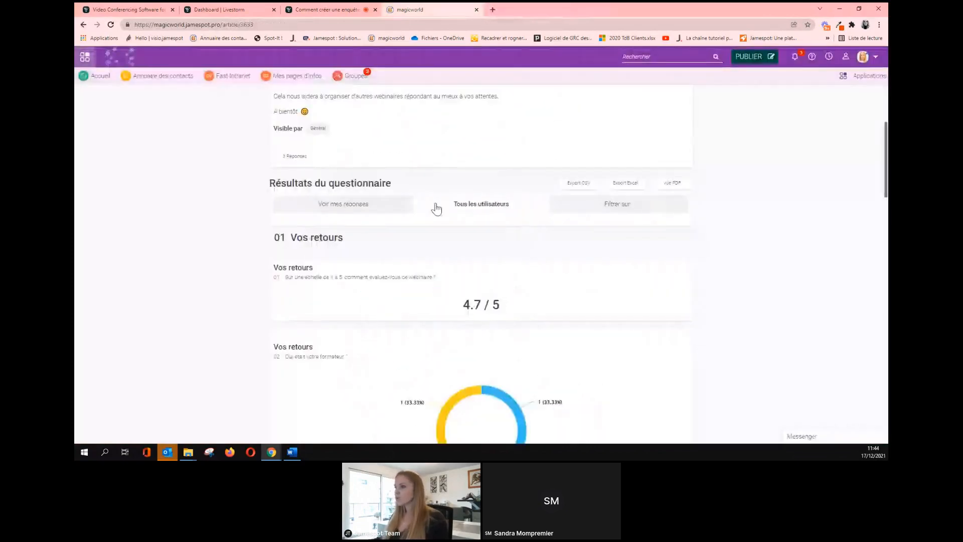
# Scroll the survey results page back to the top and launch Firefox.
pyautogui.scroll(3, 432, 201)
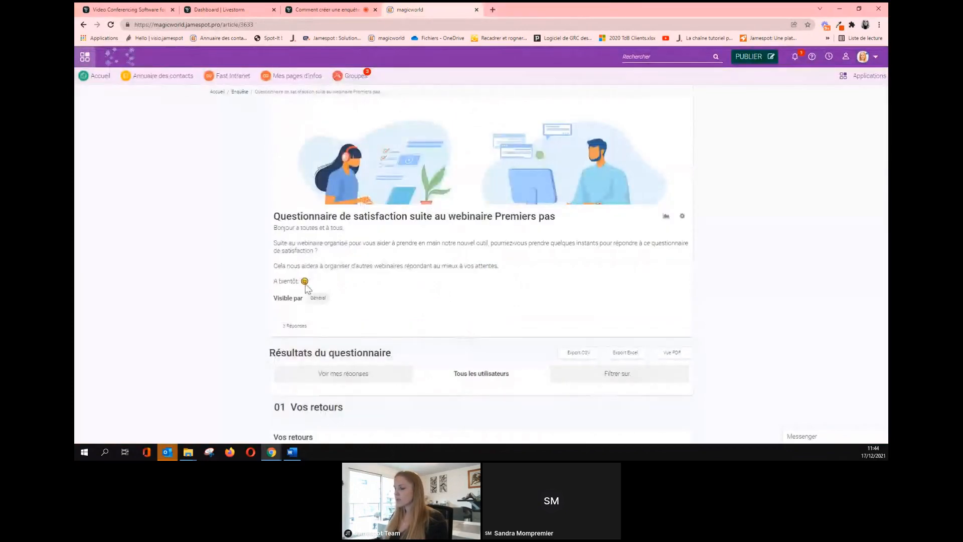
pyautogui.scroll(-4, 690, 273)
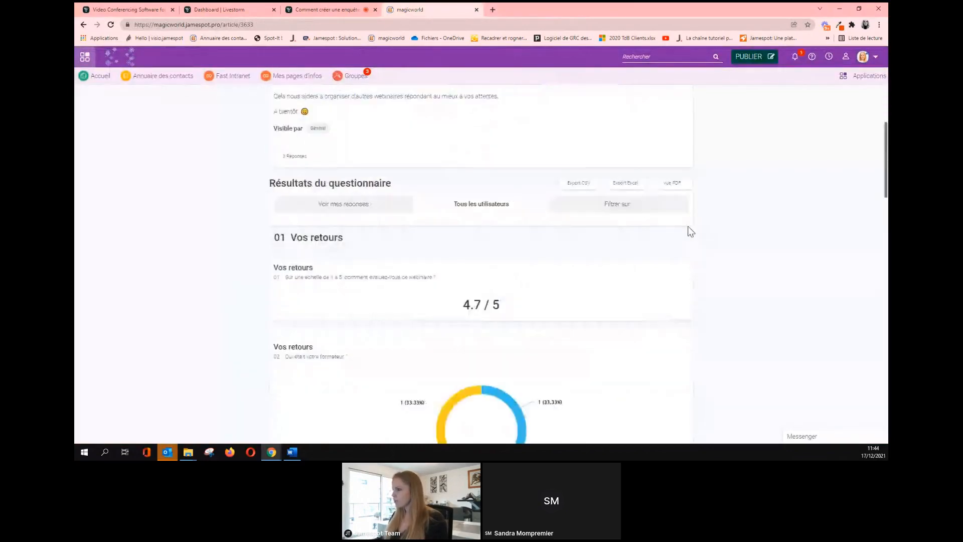
pyautogui.scroll(4, 688, 230)
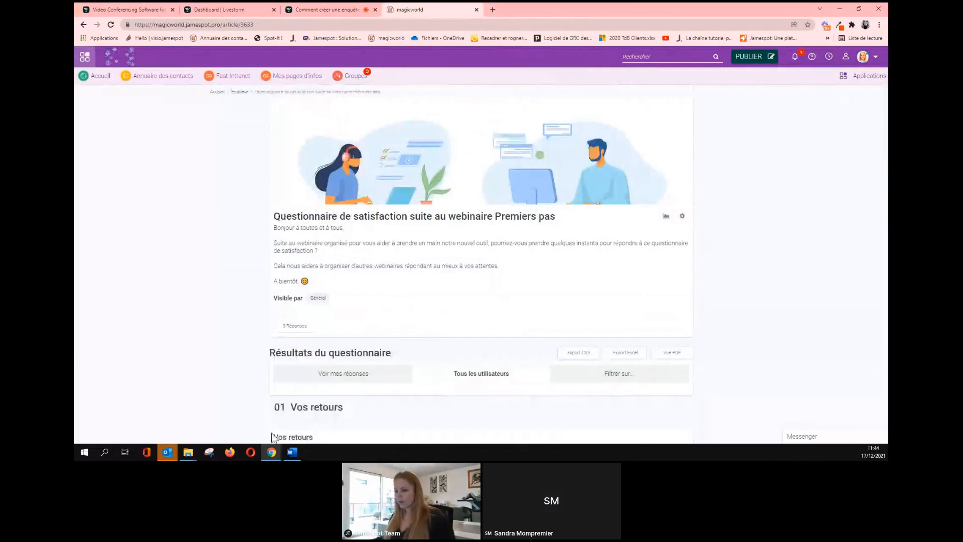
pyautogui.click(230, 453)
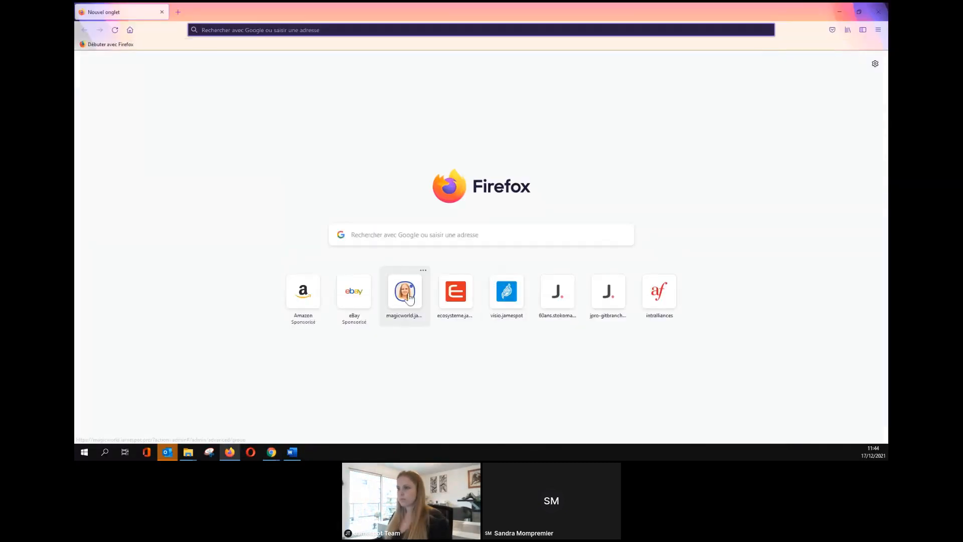
# On the magicworld site, sign out via Se déconnecter and sign back in with the pre-filled account e-mail.
pyautogui.click(409, 296)
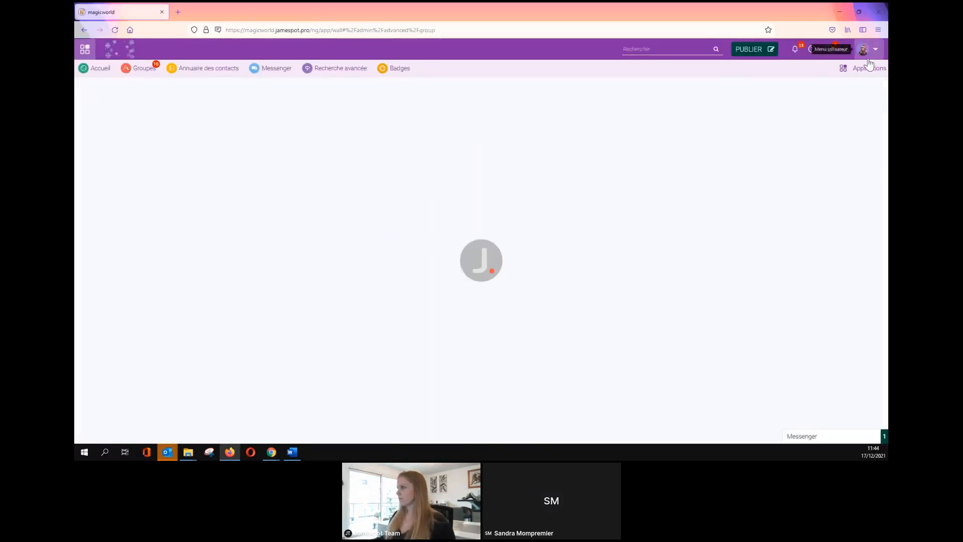
pyautogui.click(870, 53)
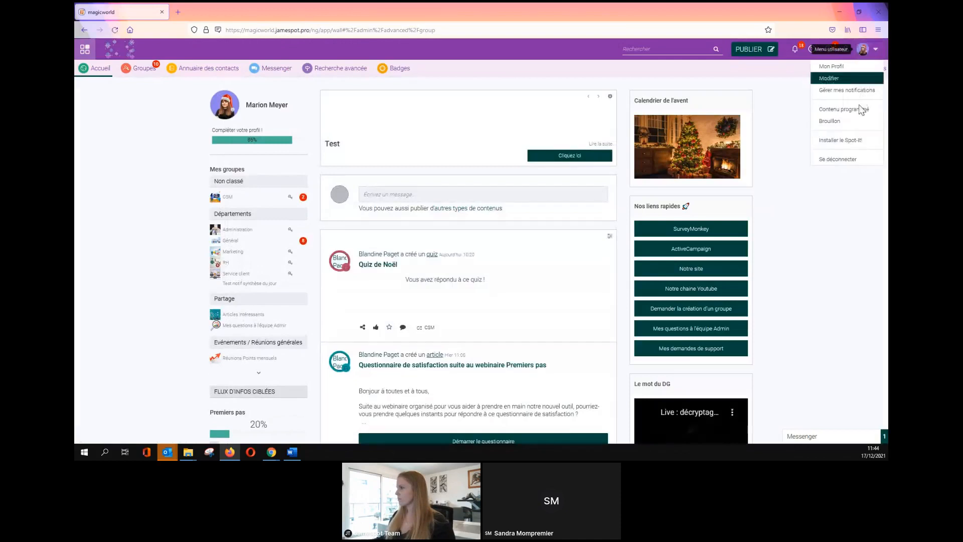
pyautogui.click(847, 158)
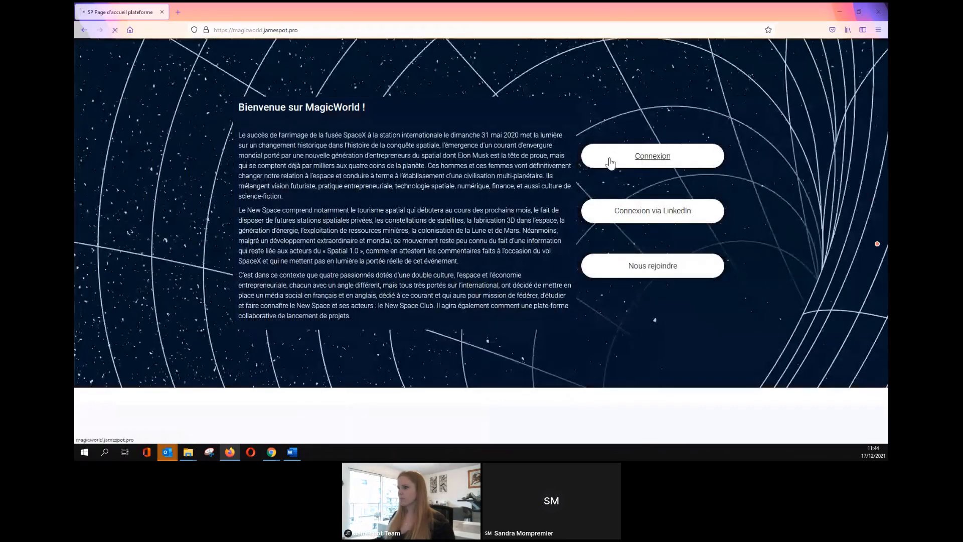
pyautogui.click(610, 157)
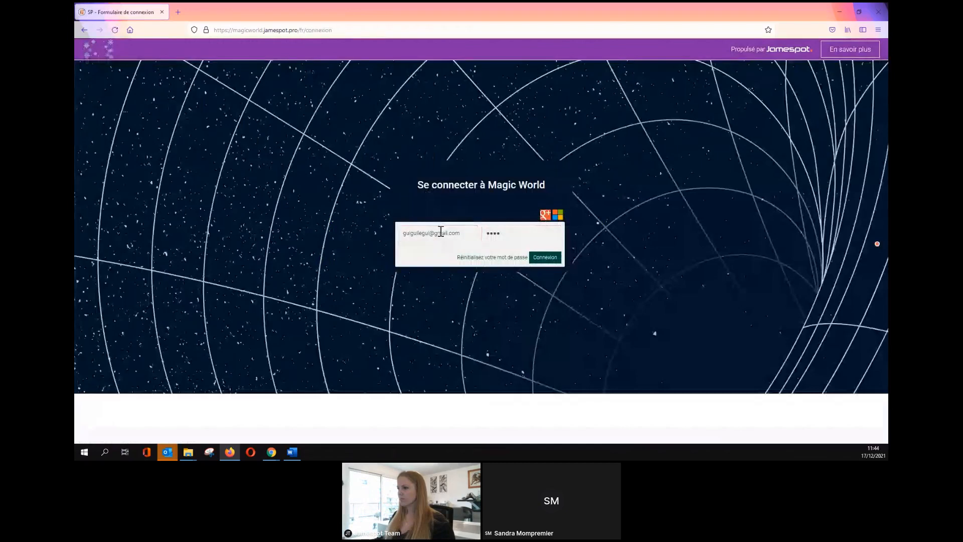
pyautogui.tripleClick(441, 232)
pyautogui.click(549, 259)
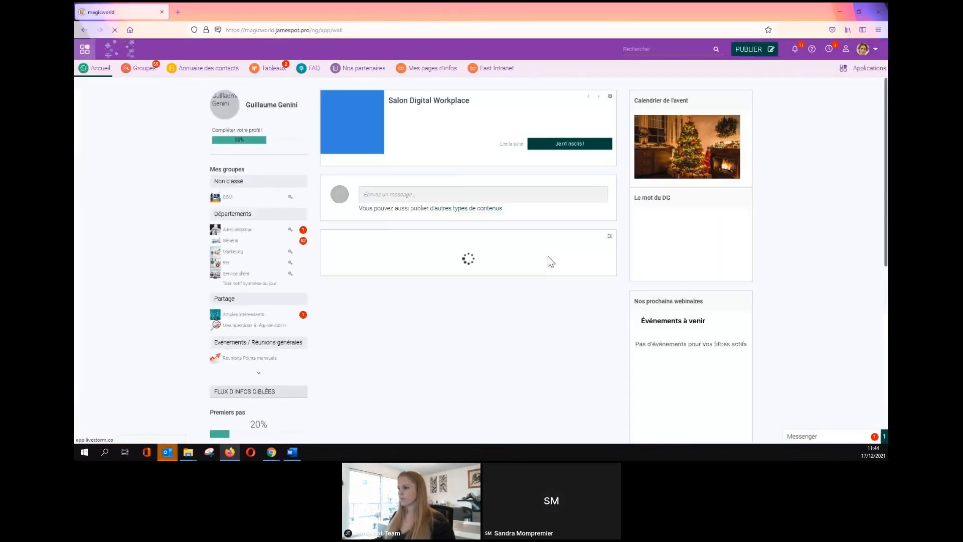
# Open the Premiers pas questionnaire article from the wall and click Démarrer le questionnaire.
pyautogui.scroll(-2, 520, 266)
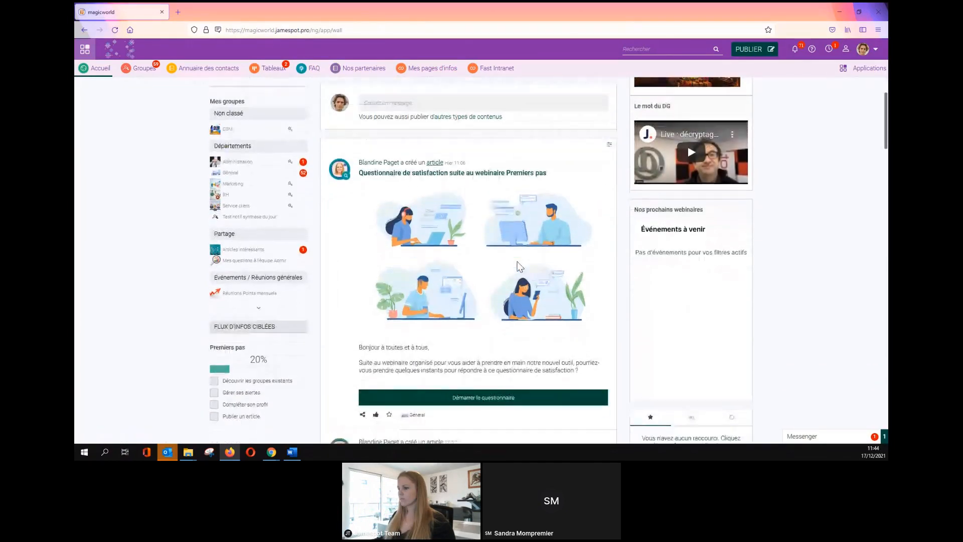
pyautogui.scroll(1, 520, 267)
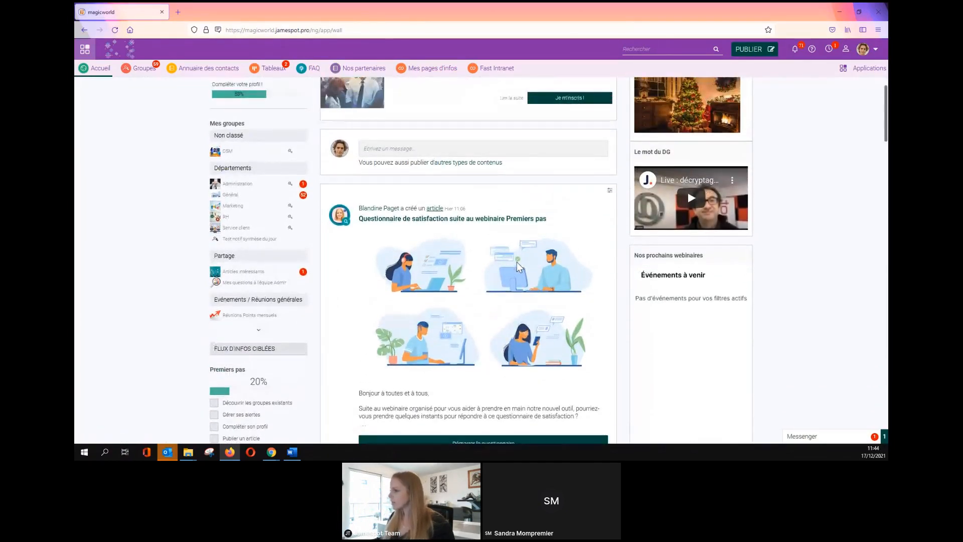
pyautogui.scroll(-1, 518, 266)
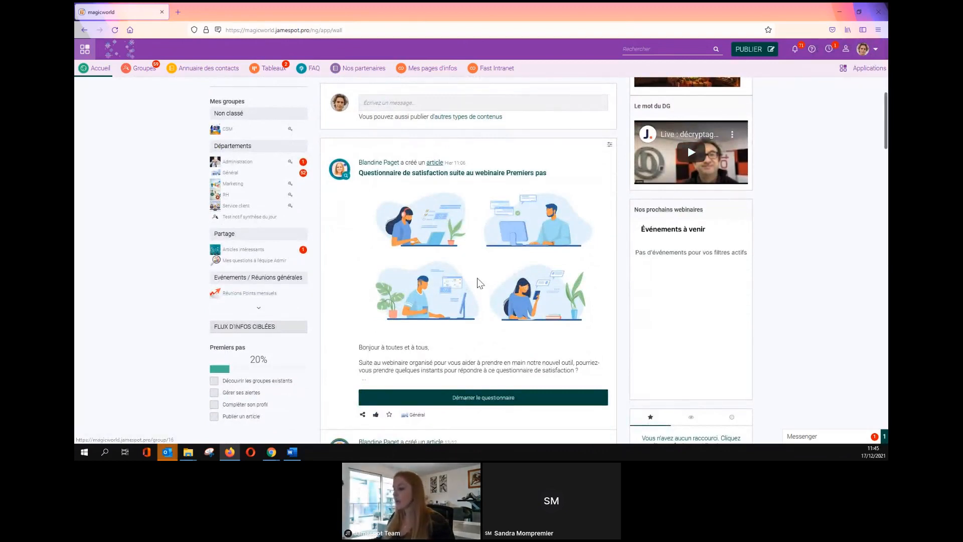
pyautogui.click(453, 175)
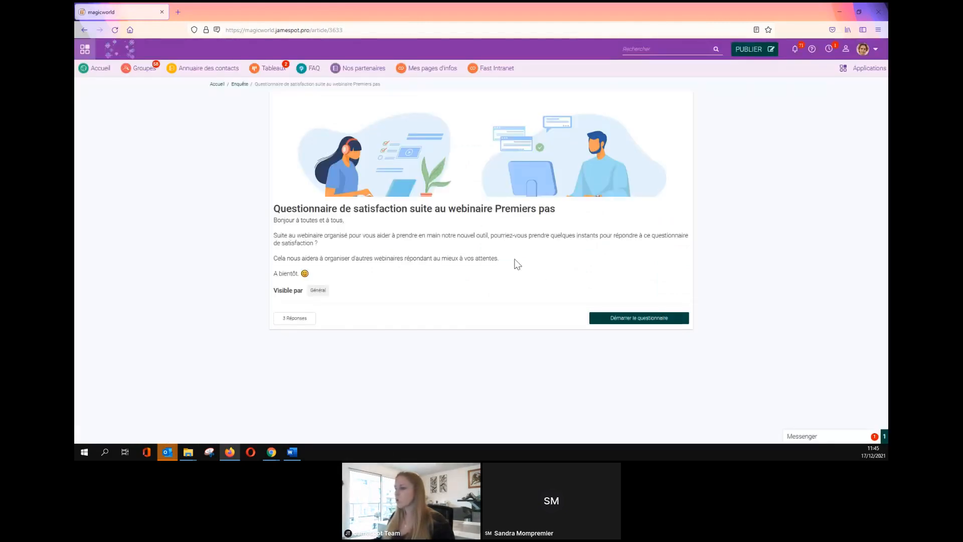
pyautogui.click(607, 320)
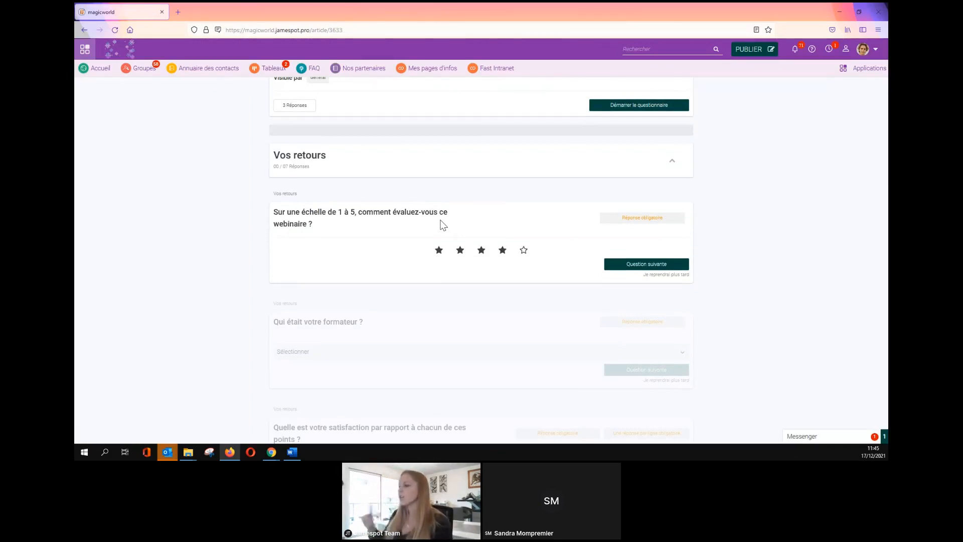
# Rate the webinar four stars, then select Jean as the trainer.
pyautogui.click(483, 251)
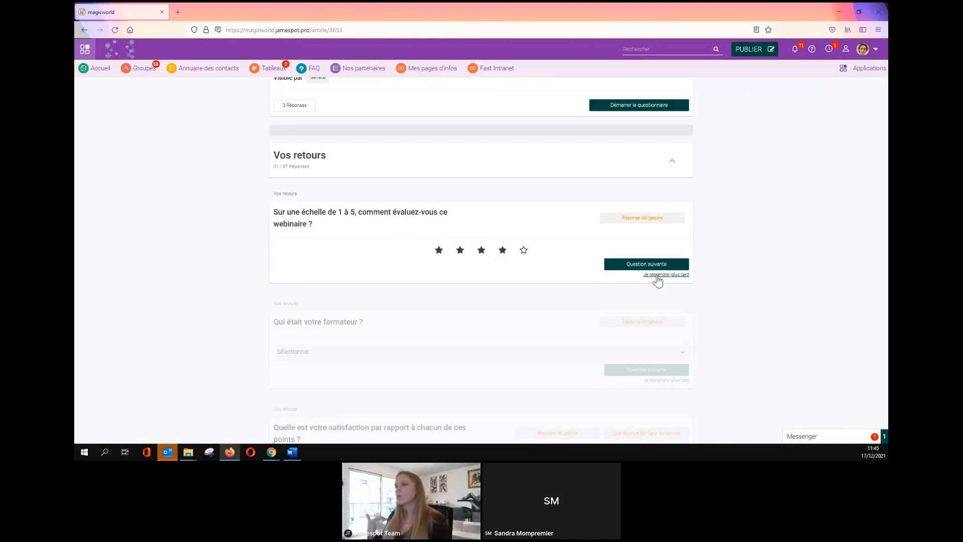
pyautogui.click(645, 266)
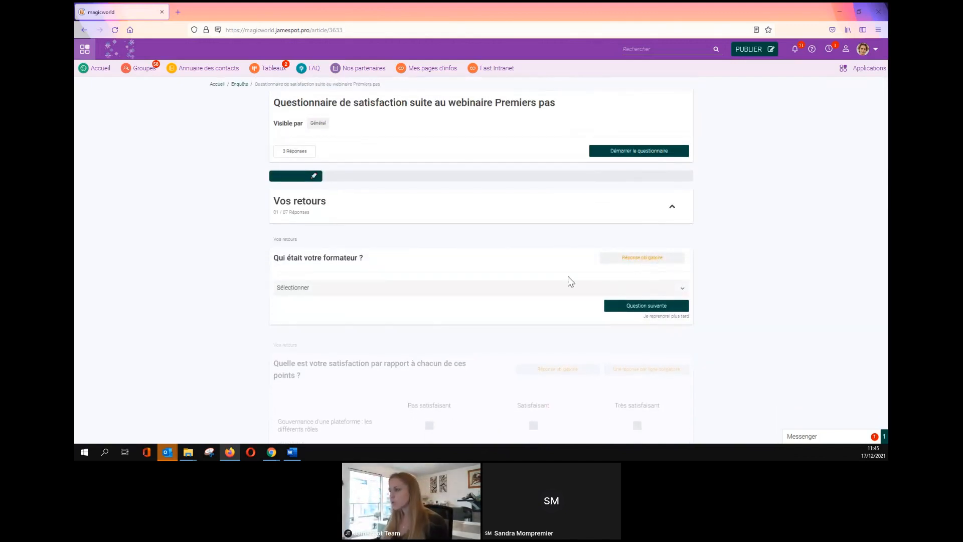
pyautogui.scroll(-2, 564, 279)
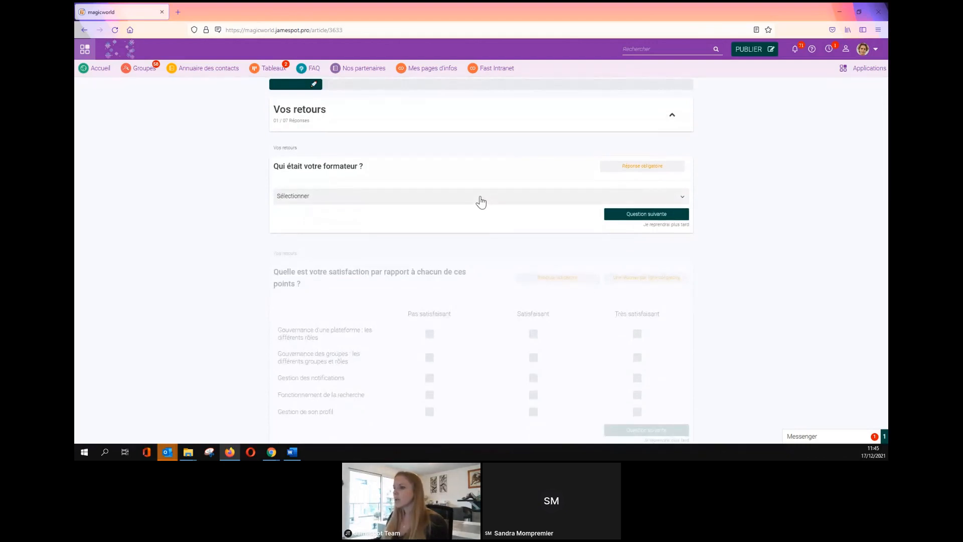
pyautogui.click(478, 199)
pyautogui.click(463, 213)
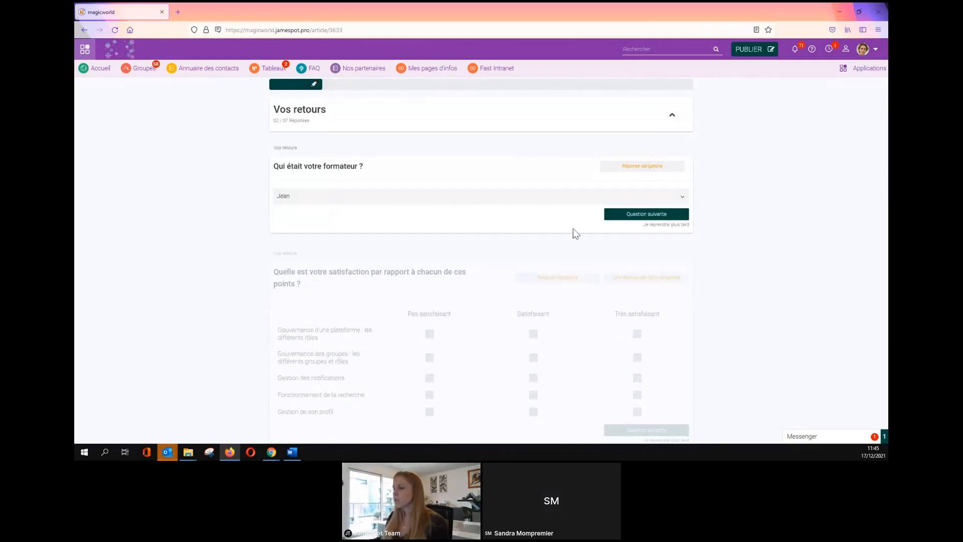
# Mark every satisfaction-grid item Satisfaisant and submit the grid.
pyautogui.click(623, 217)
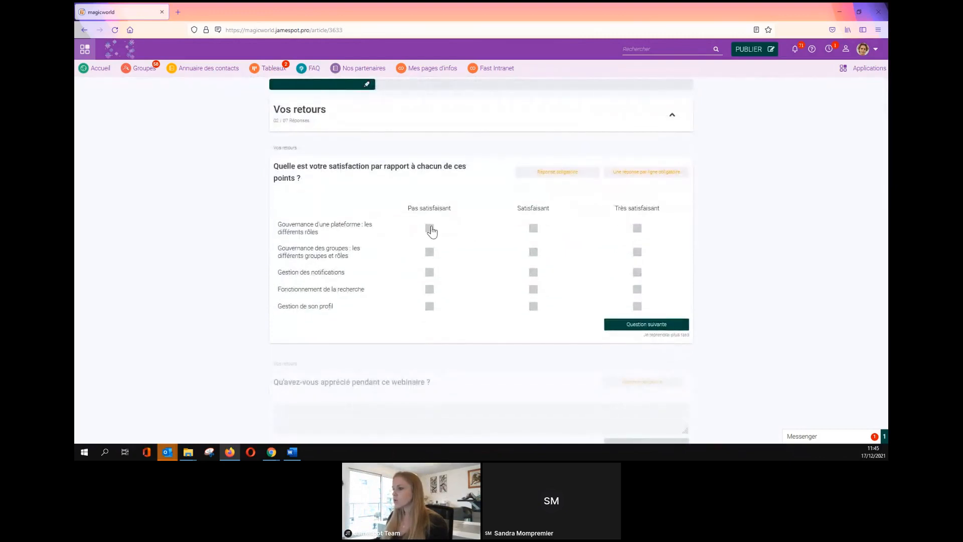
pyautogui.click(533, 228)
pyautogui.click(534, 272)
pyautogui.click(533, 290)
pyautogui.click(533, 306)
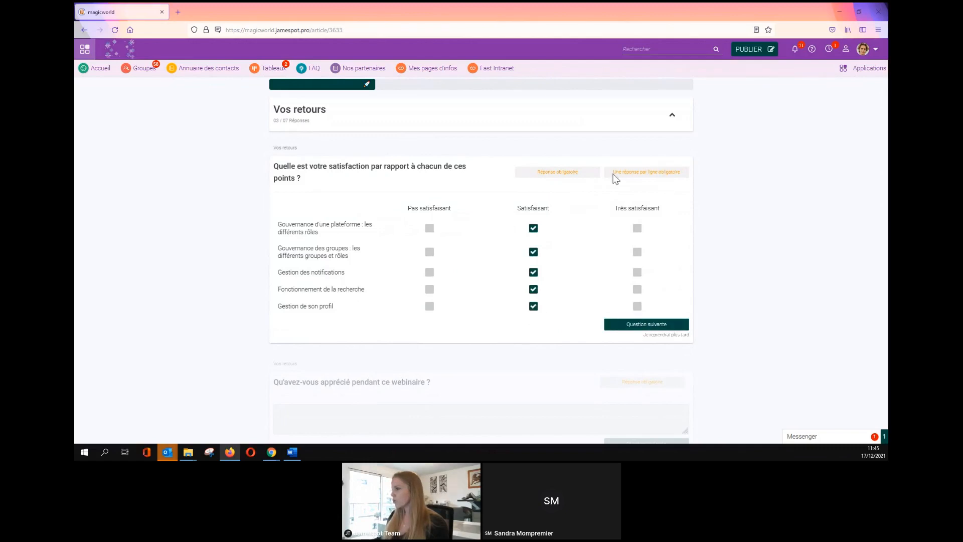
pyautogui.moveTo(615, 178); pyautogui.dragTo(686, 177)
pyautogui.click(686, 178)
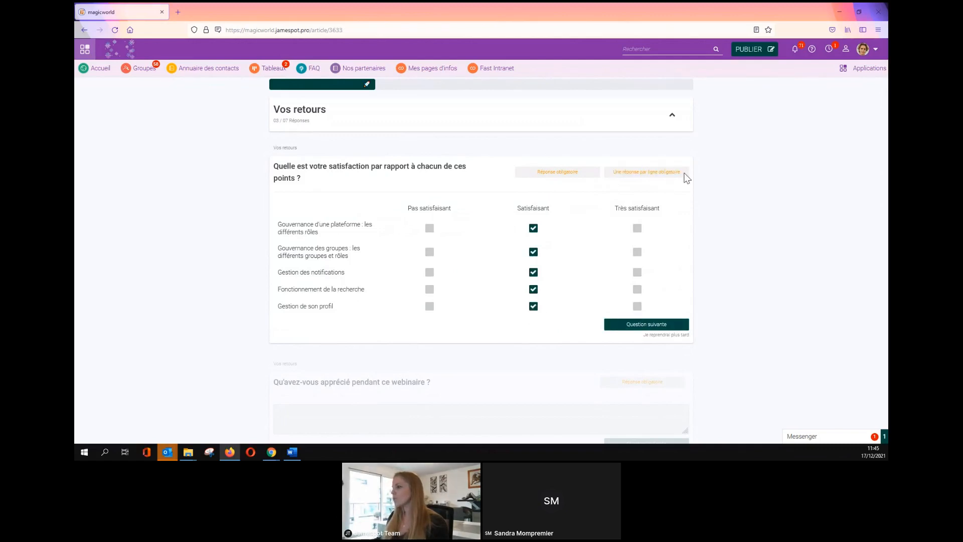
pyautogui.click(620, 326)
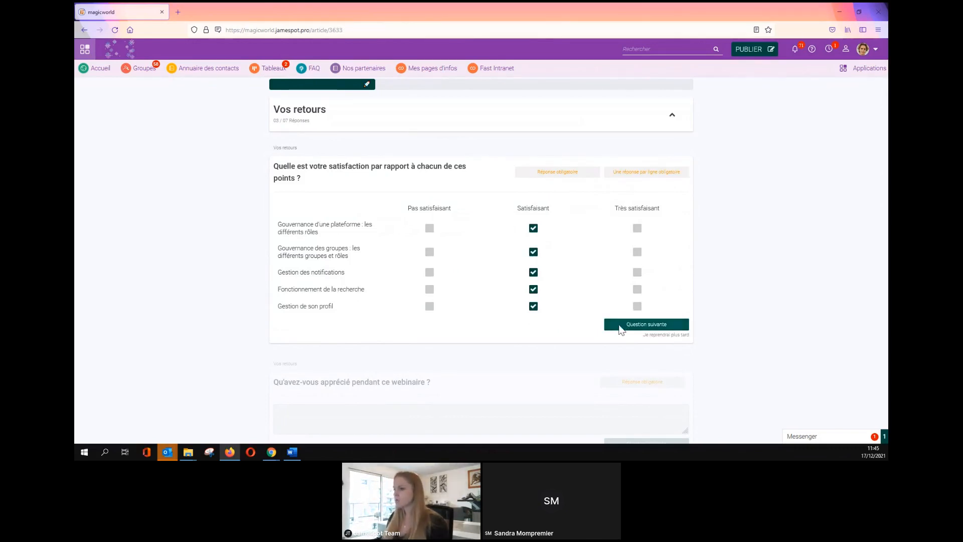
# Fill in the three written-answer questions with placeholder text.
pyautogui.write('qsdfqsdf')
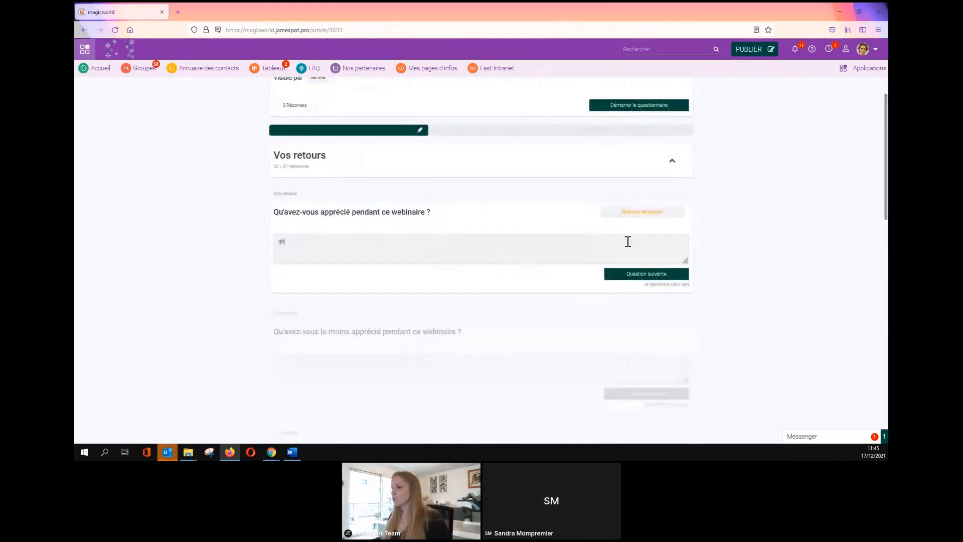
pyautogui.click(625, 276)
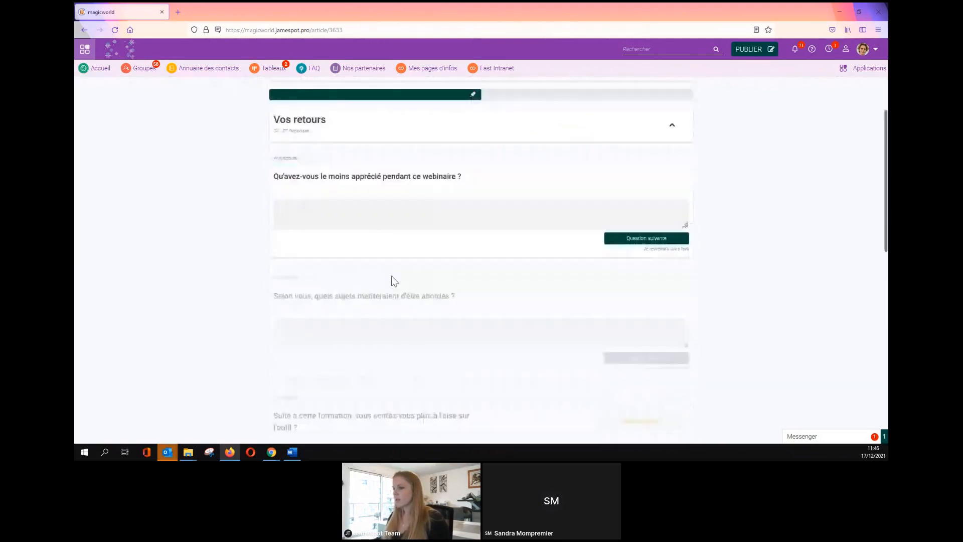
pyautogui.write('erheqrhqer')
pyautogui.click(613, 233)
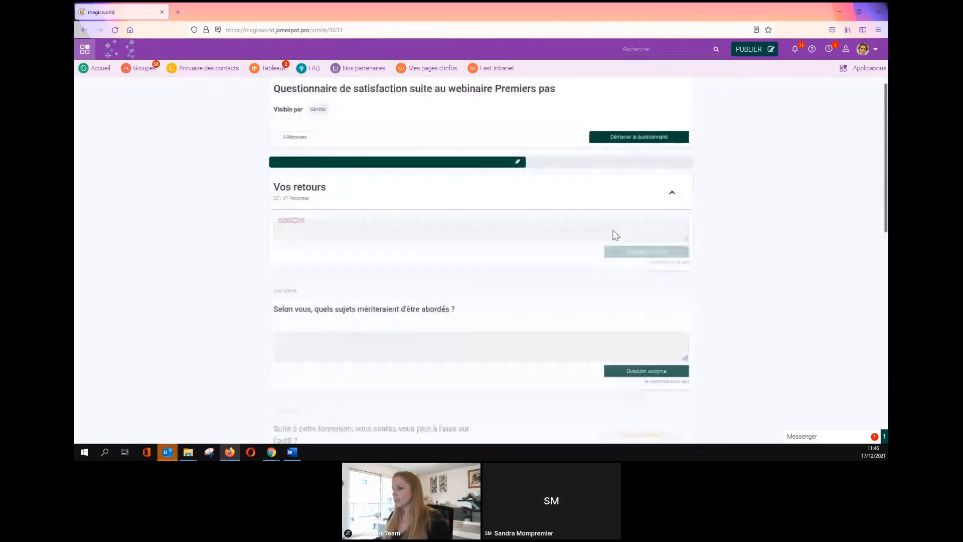
pyautogui.write('qerheqr')
pyautogui.click(618, 321)
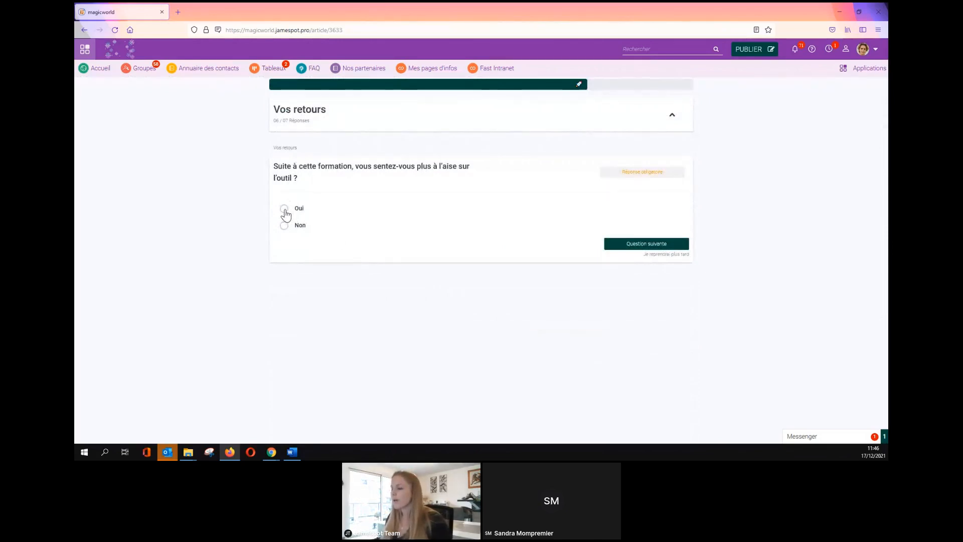
# Answer Non, fill the extra support text, choose Très probable, and submit the questionnaire.
pyautogui.click(284, 227)
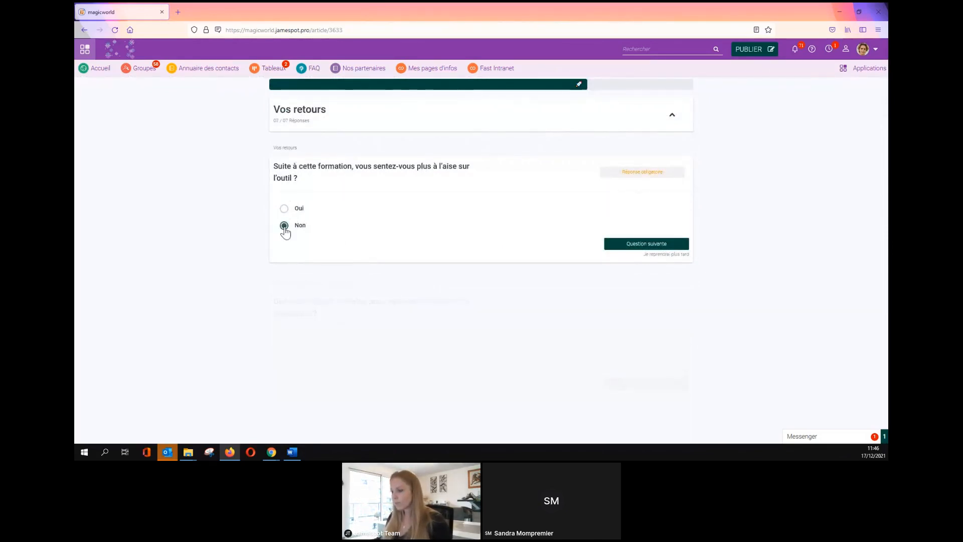
pyautogui.click(616, 249)
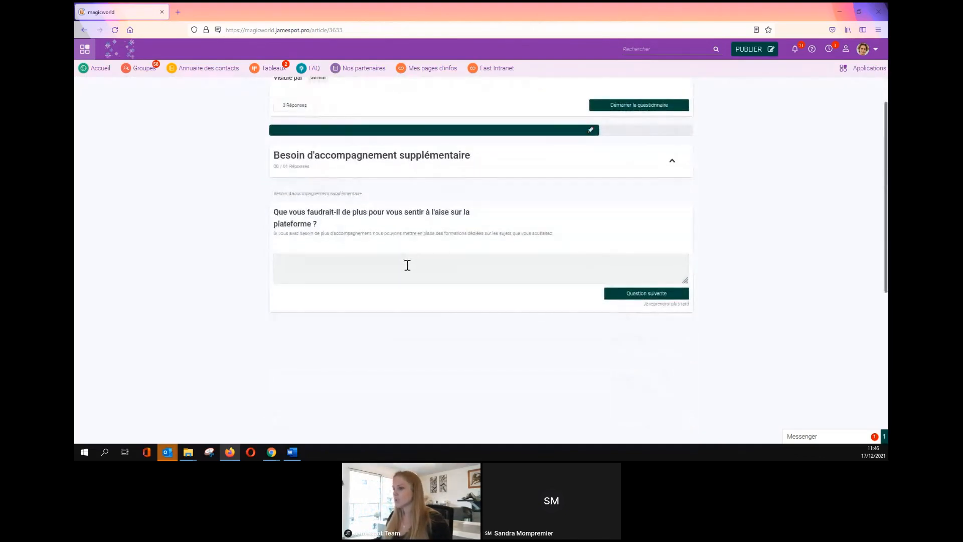
pyautogui.write('qehrerheqrh')
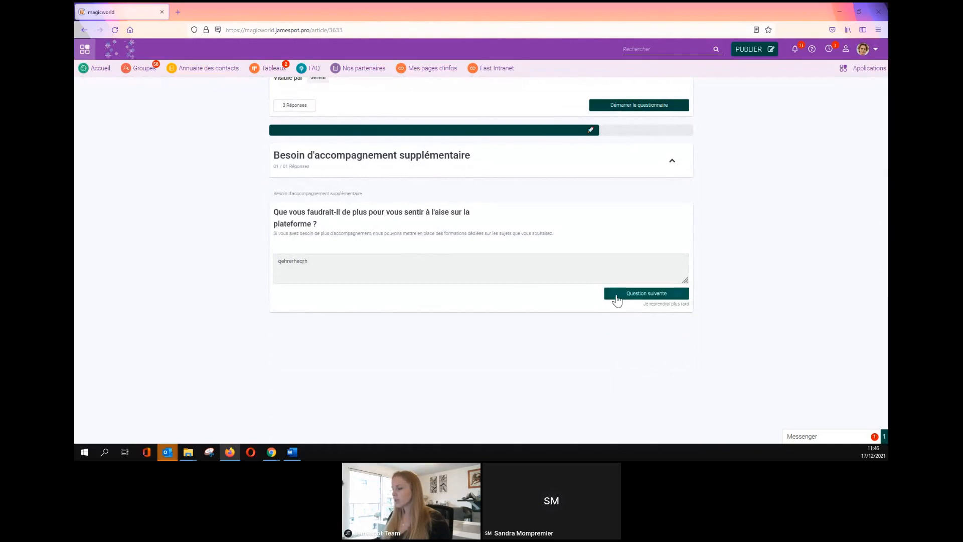
pyautogui.click(616, 293)
pyautogui.scroll(-5, 540, 297)
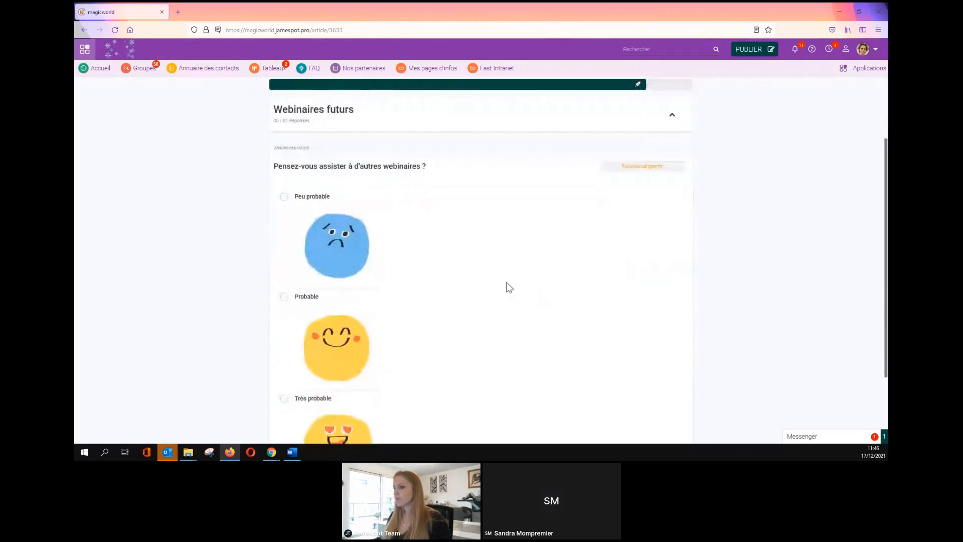
pyautogui.click(283, 301)
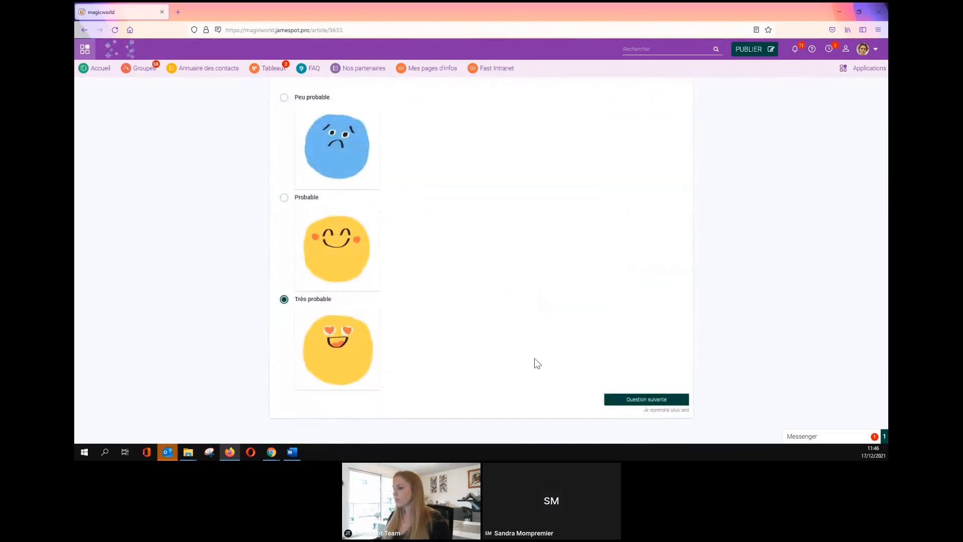
pyautogui.click(631, 401)
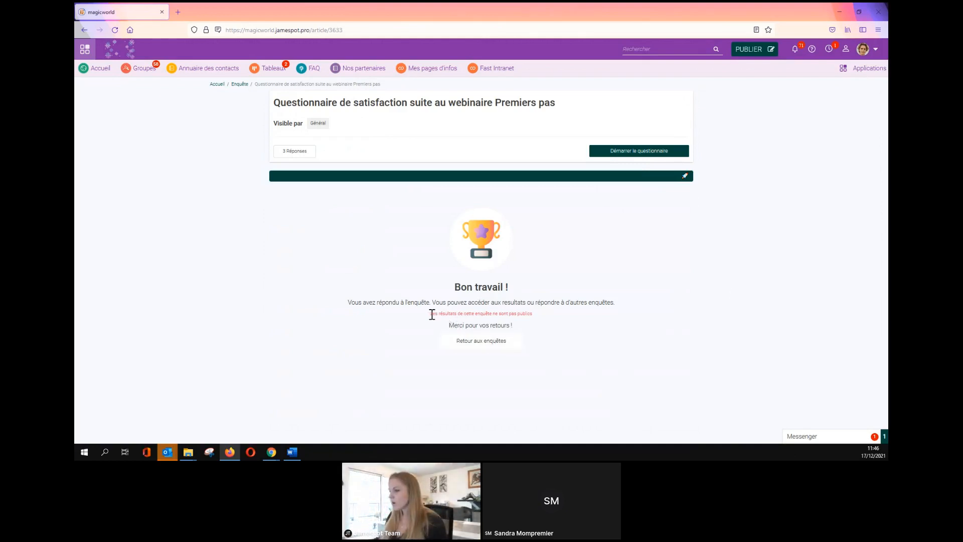
# Return via Retour aux enquêtes and open the questionnaire's results showing 4.0 / 5 and trainer answers.
pyautogui.moveTo(432, 314); pyautogui.dragTo(550, 324)
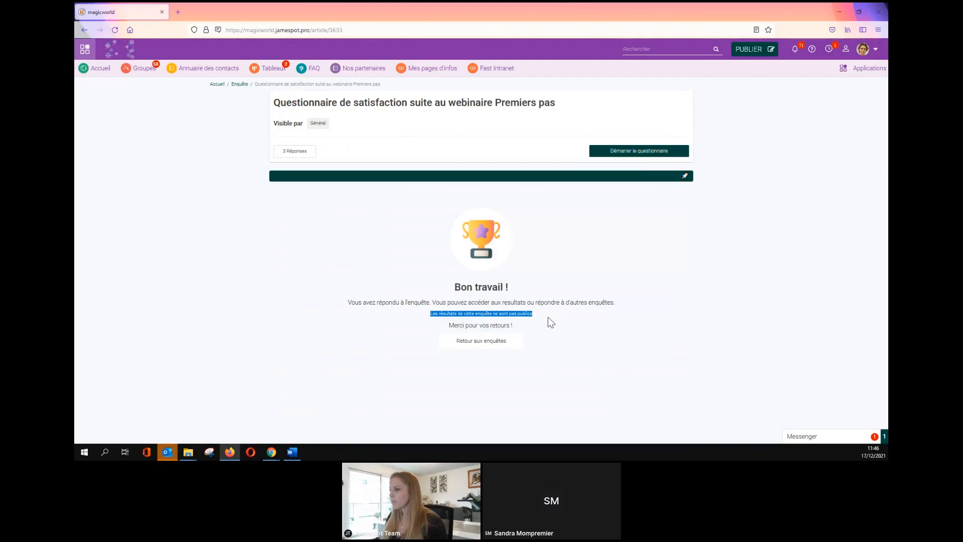
pyautogui.click(303, 156)
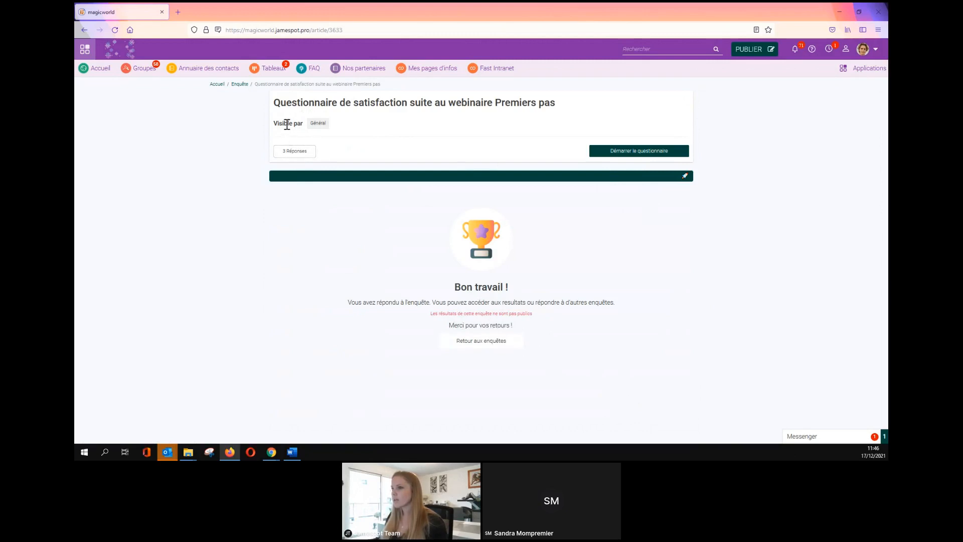
pyautogui.click(495, 343)
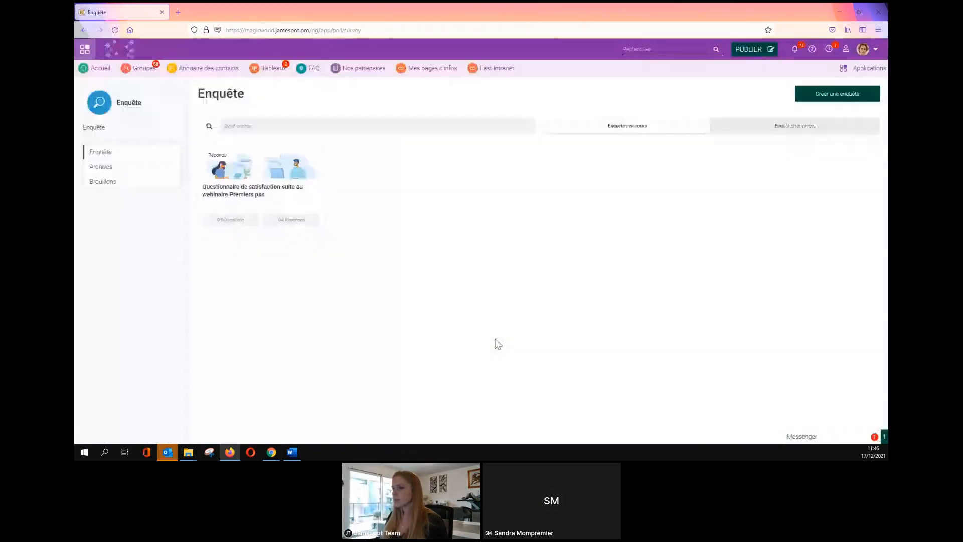
pyautogui.click(244, 182)
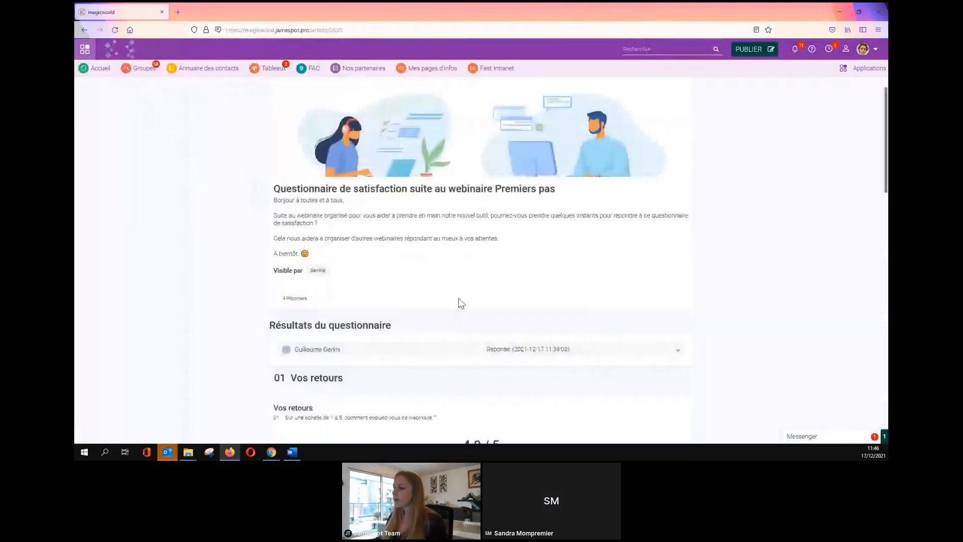
pyautogui.scroll(-2, 461, 303)
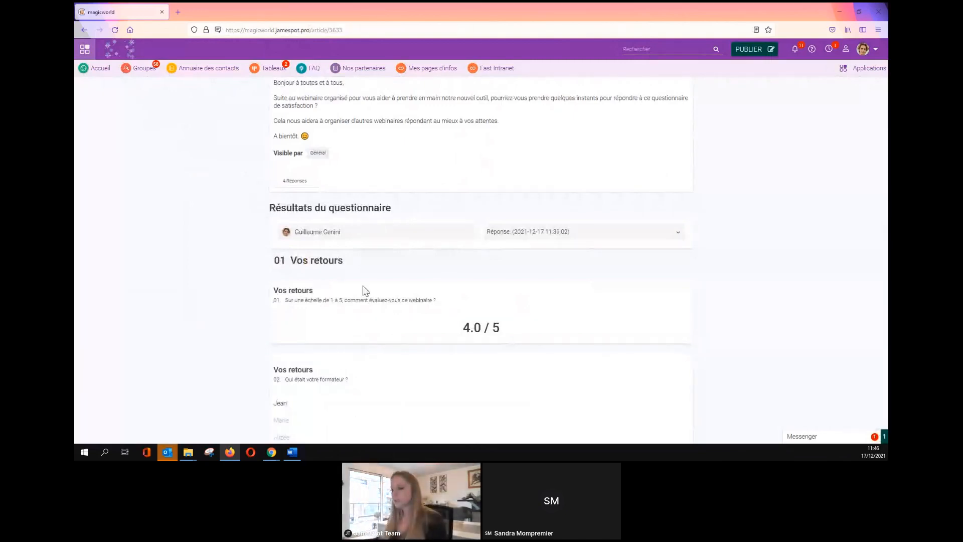
# Switch between the browser windows and close the old results page in Firefox.
pyautogui.moveTo(280, 455)
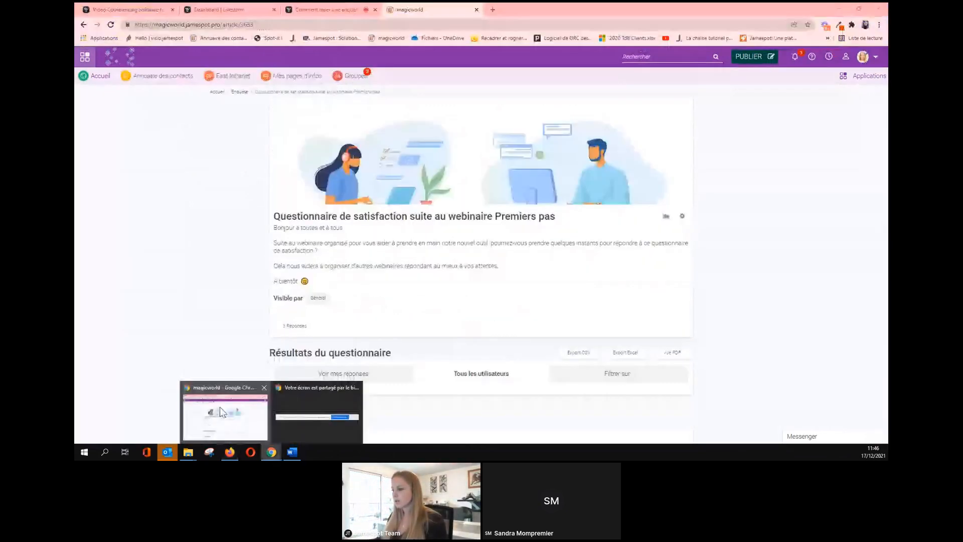
pyautogui.click(222, 412)
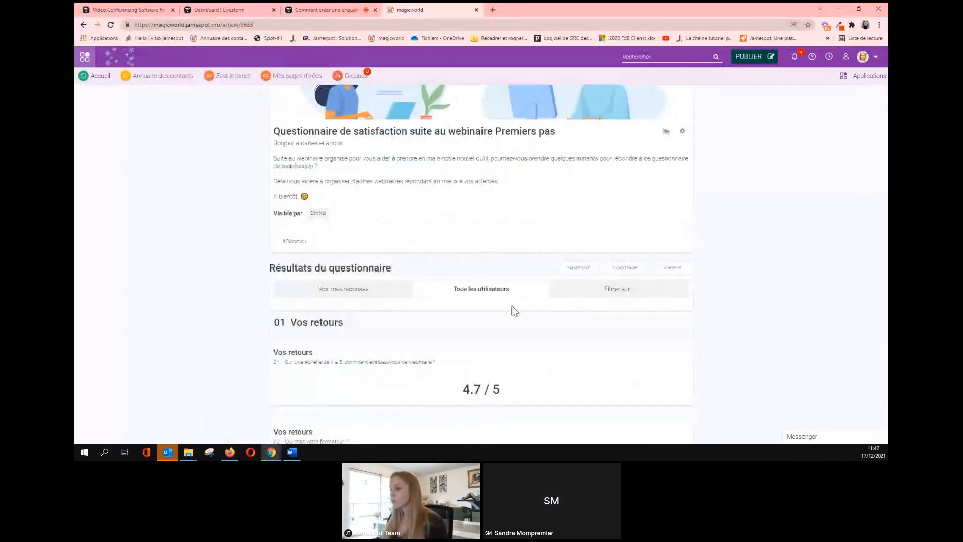
pyautogui.scroll(-2, 514, 310)
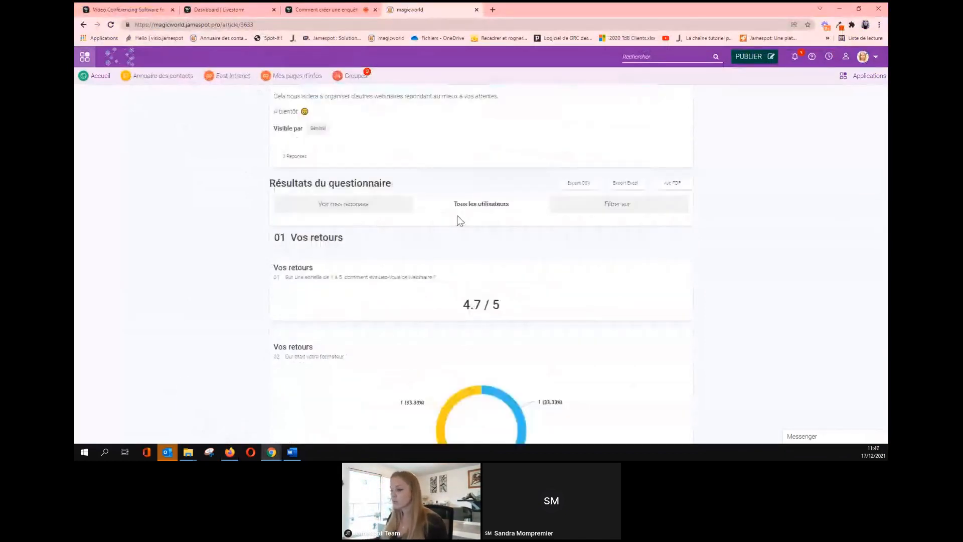
pyautogui.click(230, 452)
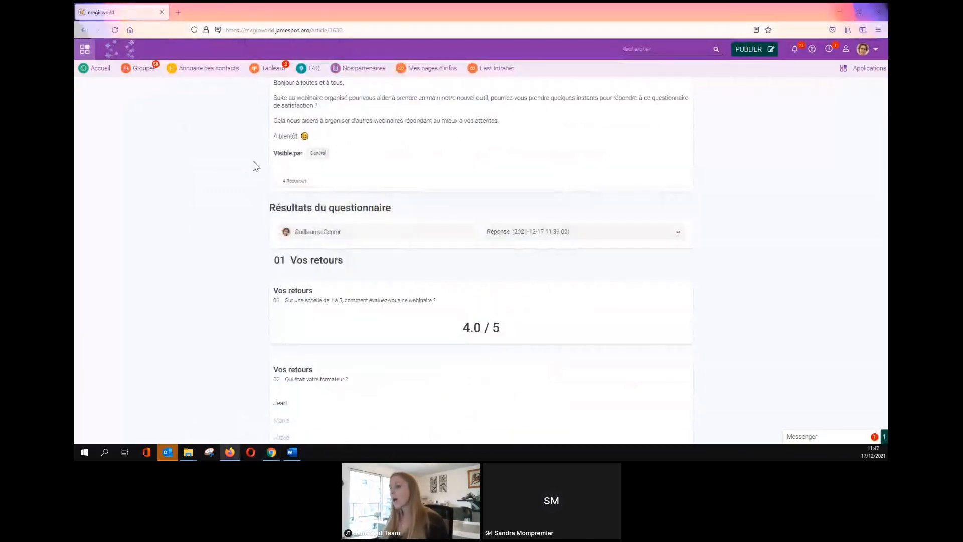
pyautogui.scroll(-4, 380, 269)
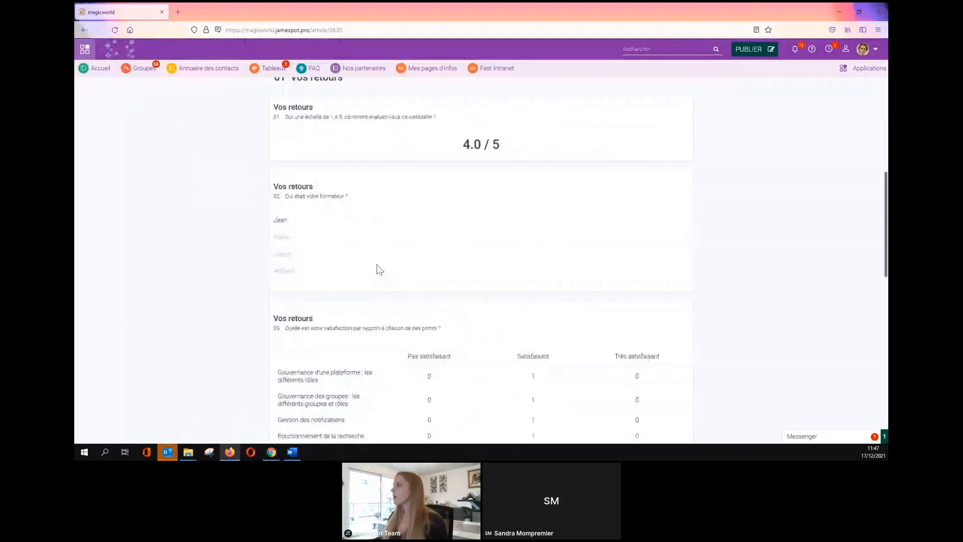
pyautogui.moveTo(886, 195); pyautogui.dragTo(886, 86)
pyautogui.click(878, 12)
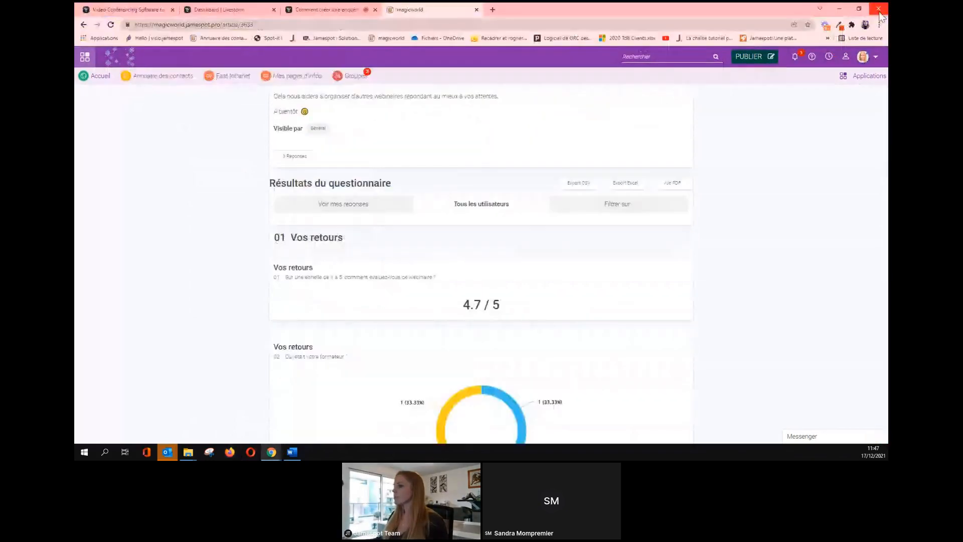
pyautogui.scroll(4, 550, 207)
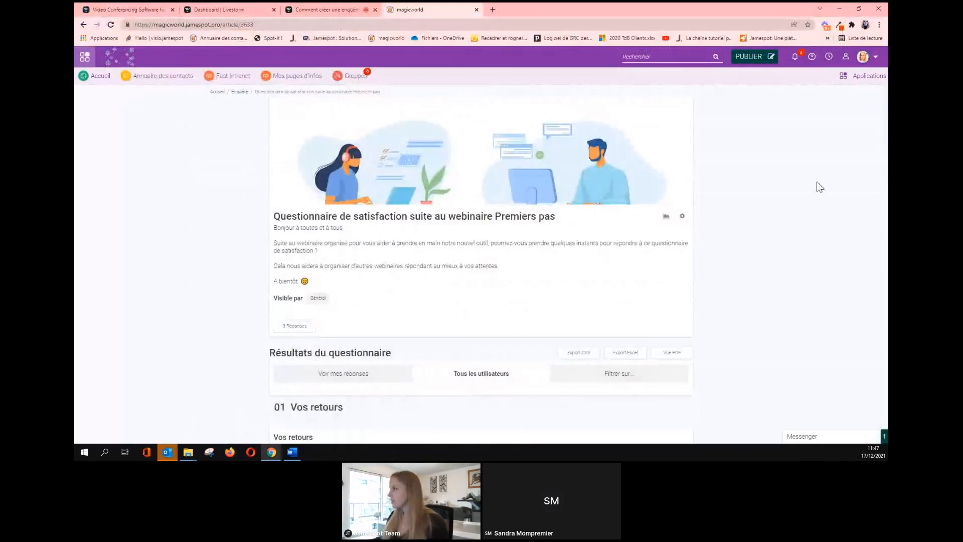
# Create a new survey from PUBLIER > Enquête and bring up the Word question list.
pyautogui.click(752, 63)
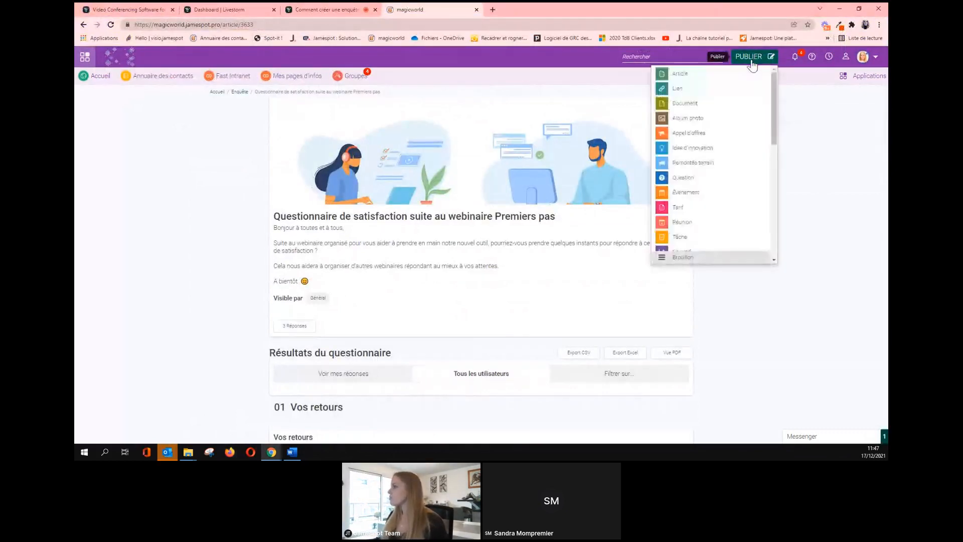
pyautogui.scroll(-8, 741, 182)
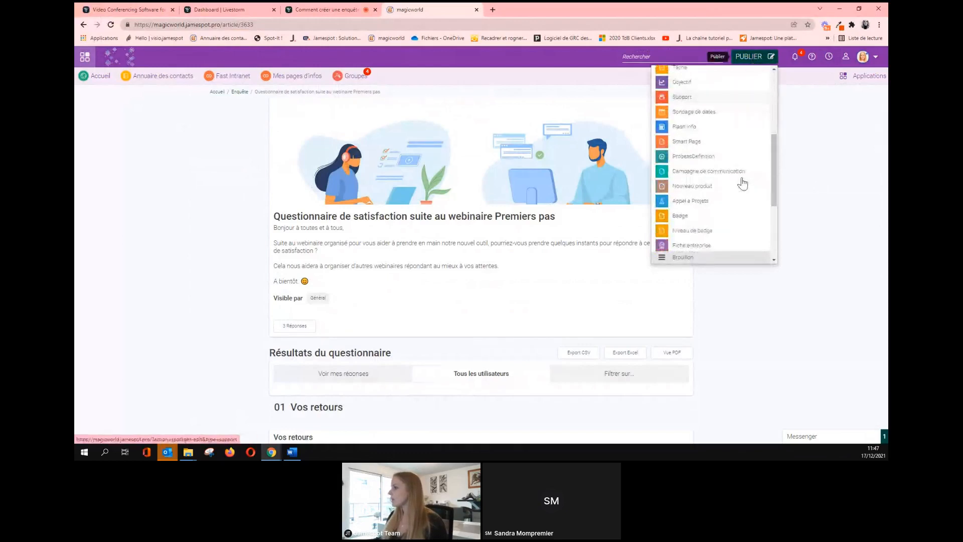
pyautogui.scroll(-2, 742, 184)
pyautogui.click(672, 193)
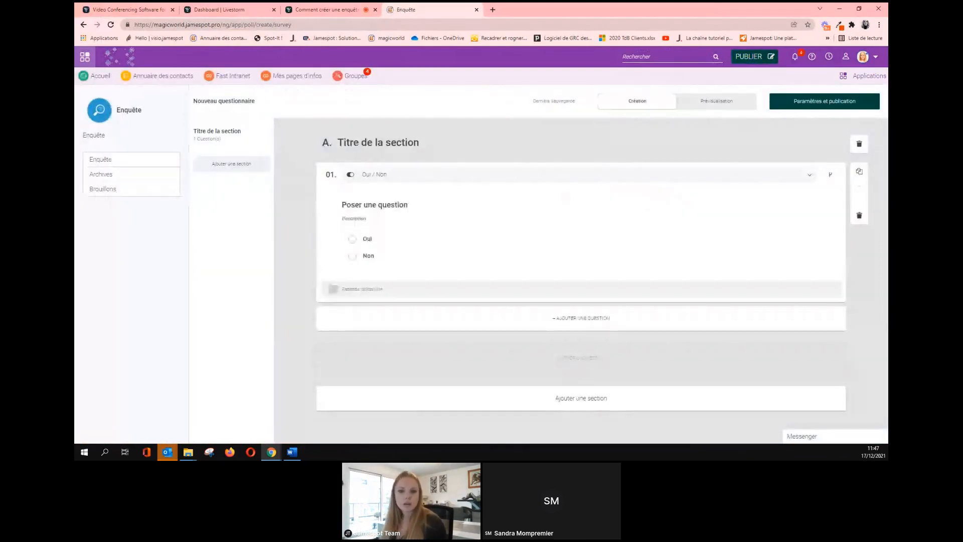
pyautogui.click(292, 451)
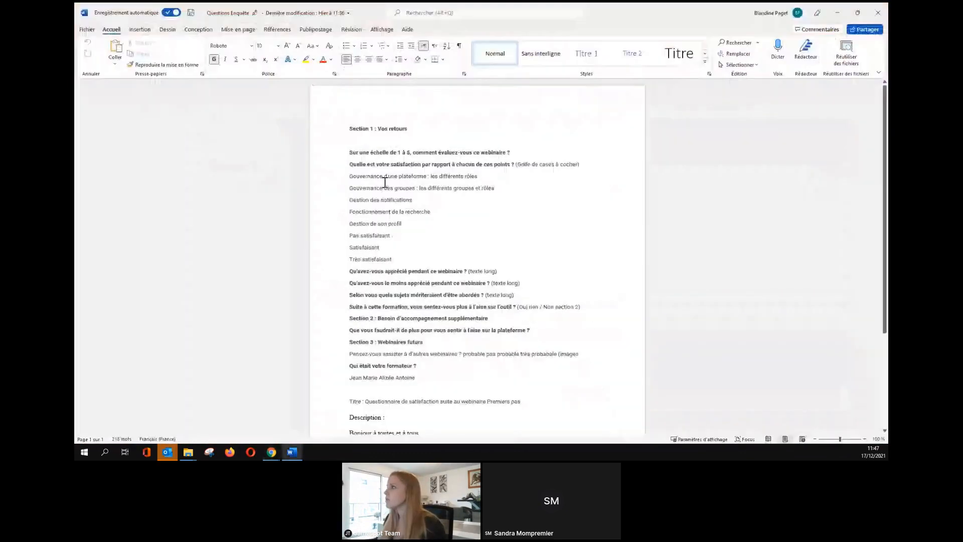
# Drag the Word 'Questions Enquête' window off the shared screen to reveal the survey editor.
pyautogui.moveTo(667, 14); pyautogui.dragTo(75, 14)
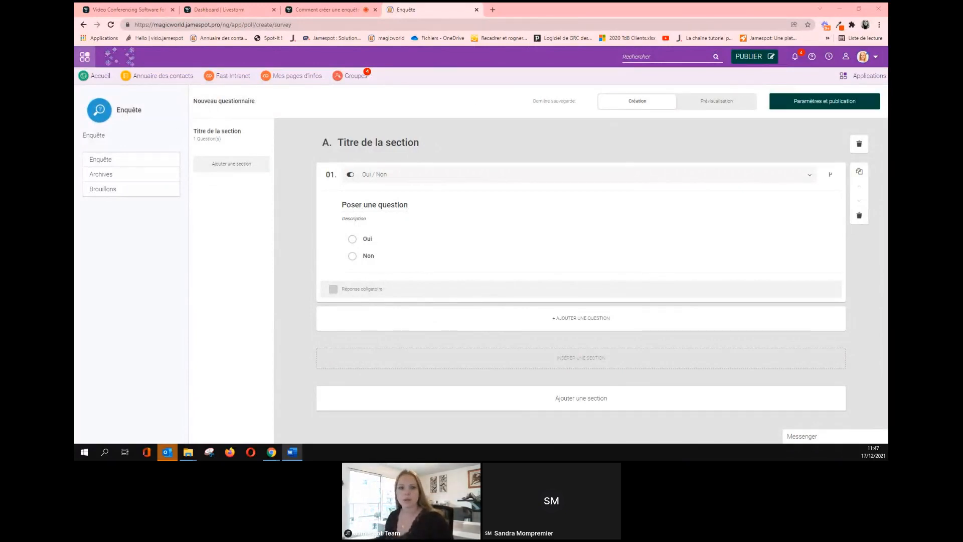
# Replace the placeholder 'Titre de la section' with 'Vos retours'.
pyautogui.click(371, 142)
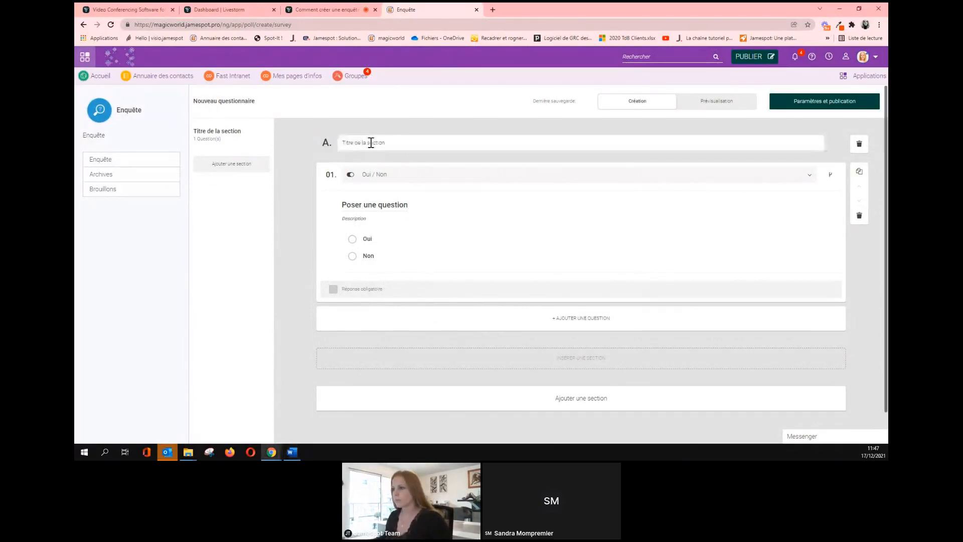
pyautogui.tripleClick(371, 142)
pyautogui.write('Vos retours')
pyautogui.click(373, 164)
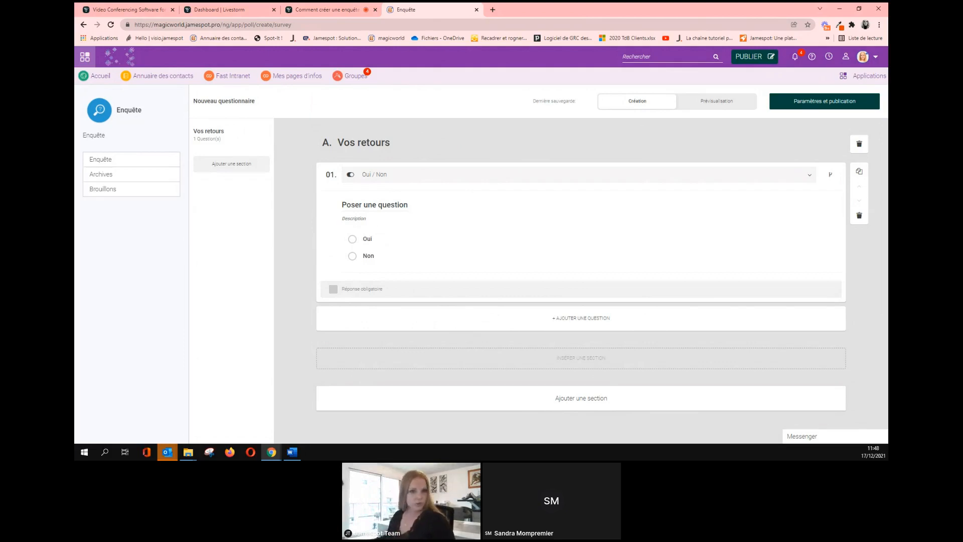
# Make question 01 an Évaluation five-star rating question.
pyautogui.click(433, 181)
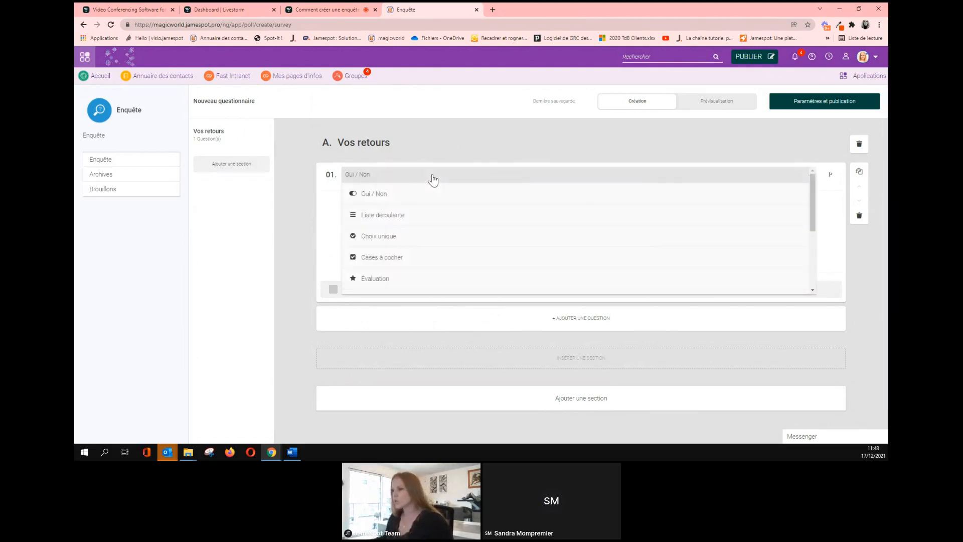
pyautogui.scroll(-2, 426, 231)
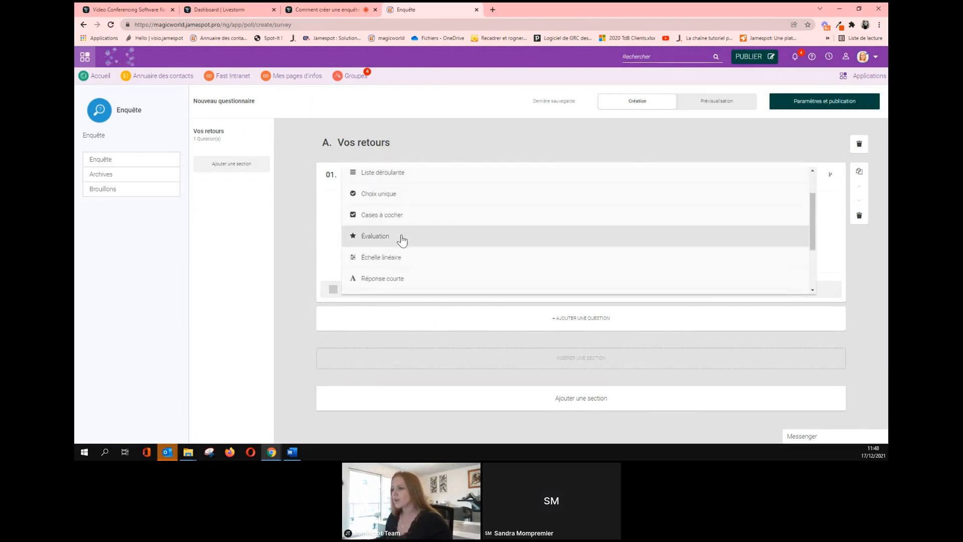
pyautogui.click(401, 237)
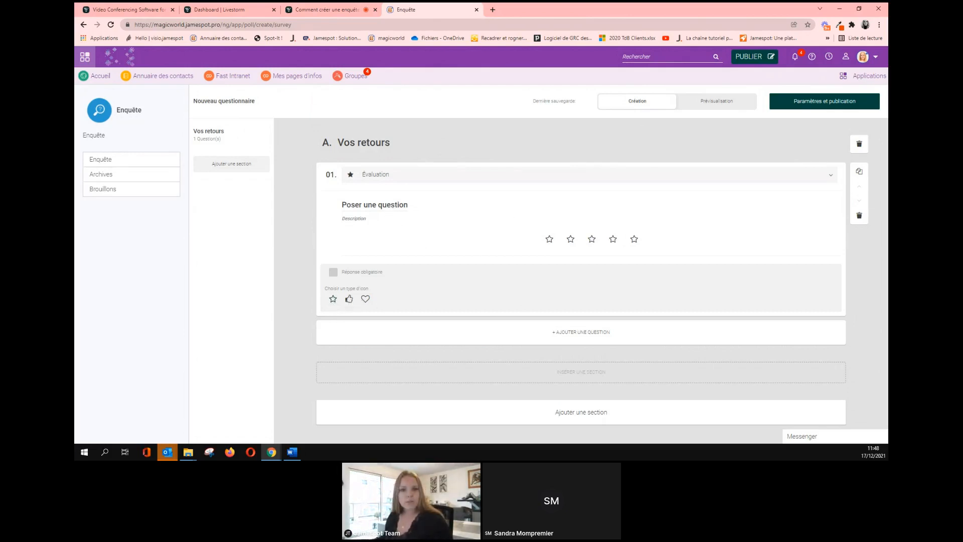
# Bring the Word question list onto the shared screen, maximize it to review, then move it away.
pyautogui.click(292, 452)
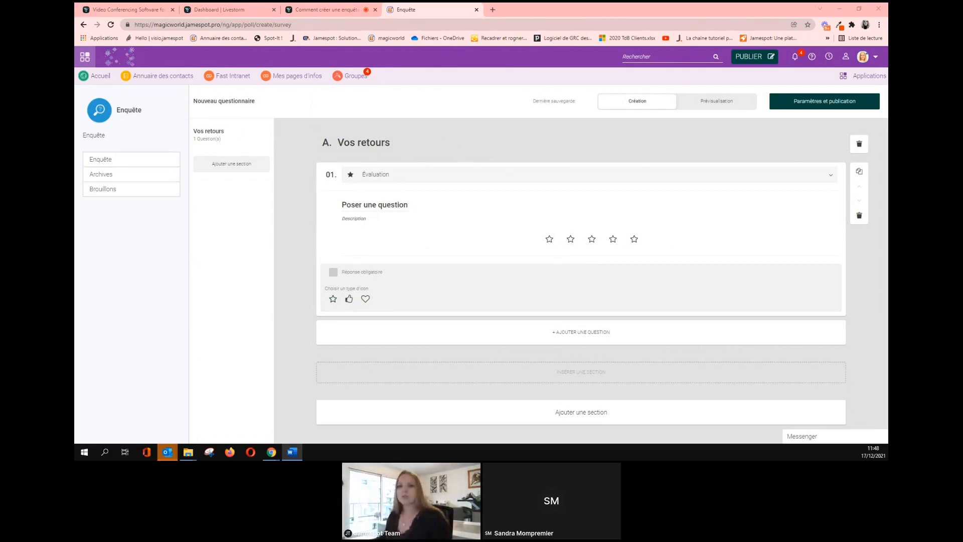
pyautogui.moveTo(76, 9); pyautogui.dragTo(513, 9)
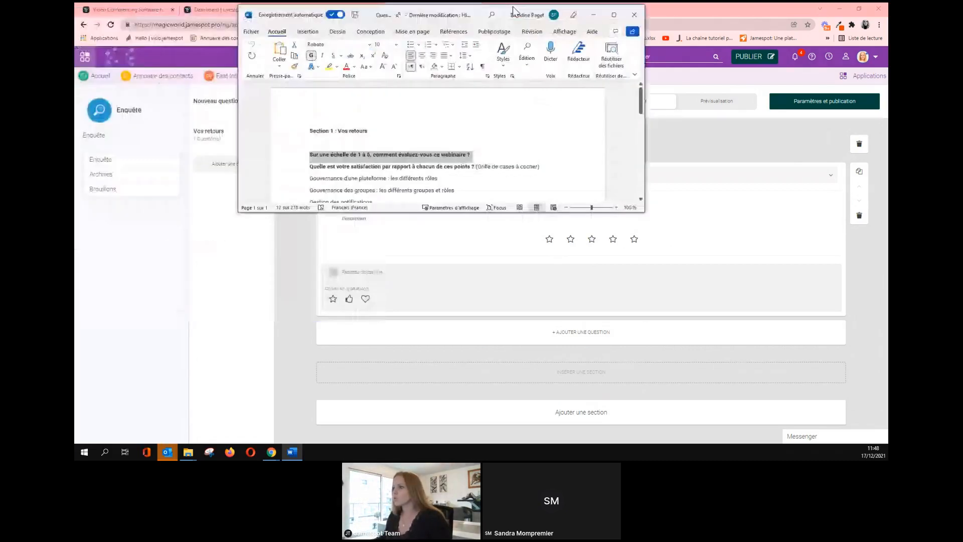
pyautogui.doubleClick(513, 8)
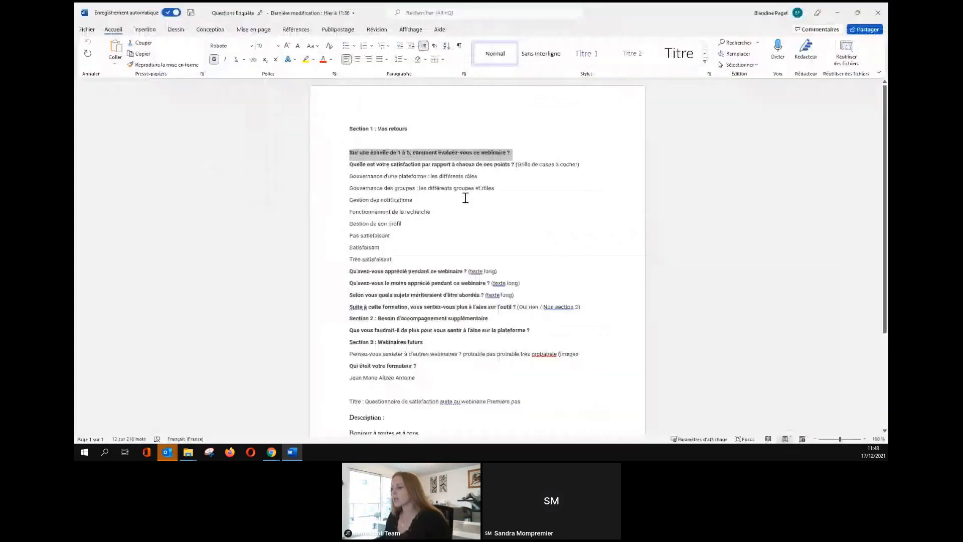
pyautogui.scroll(-5, 466, 199)
pyautogui.scroll(5, 460, 213)
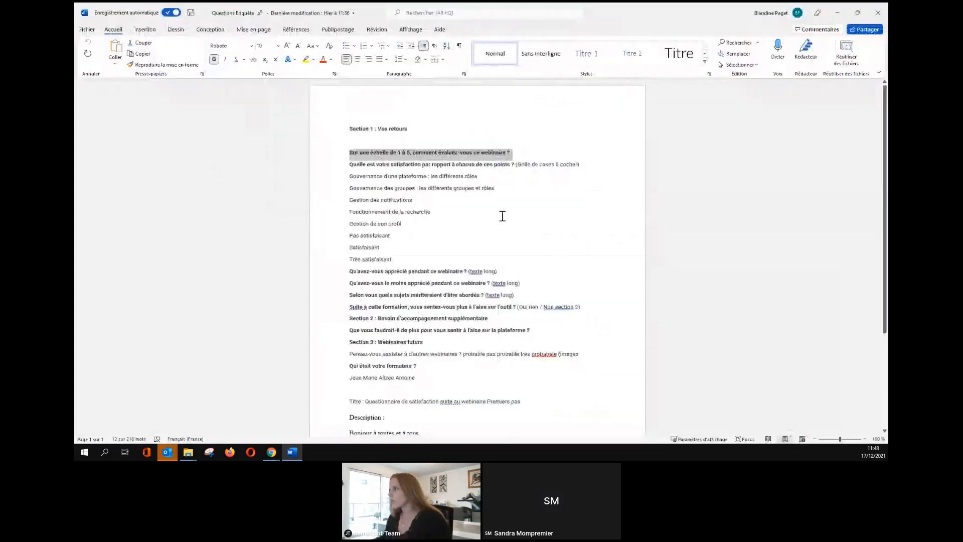
pyautogui.moveTo(512, 10); pyautogui.dragTo(887, 21)
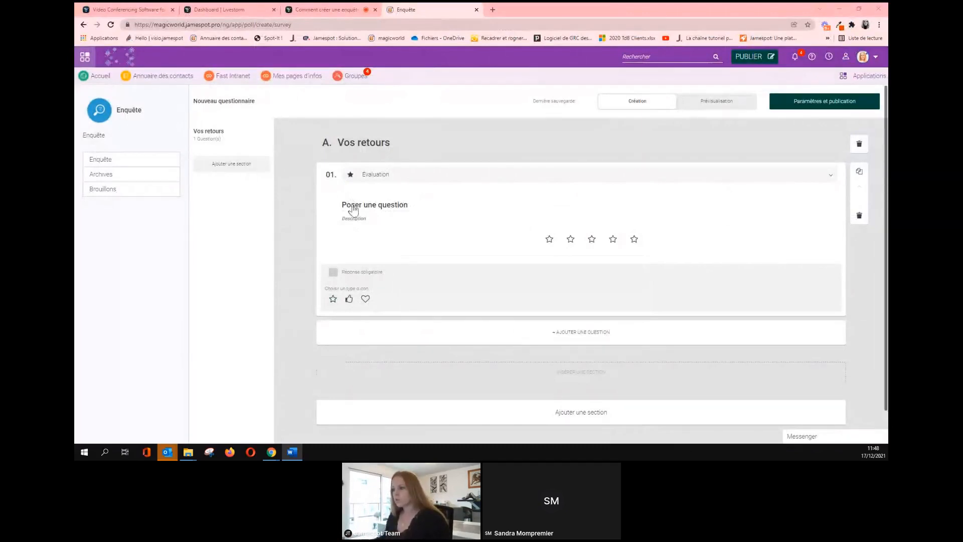
# Replace question 01's placeholder with 'Sur une échelle de 1 à 5, comment évaluez-vous ce webinaire ?' and make it required.
pyautogui.click(356, 204)
pyautogui.tripleClick(358, 204)
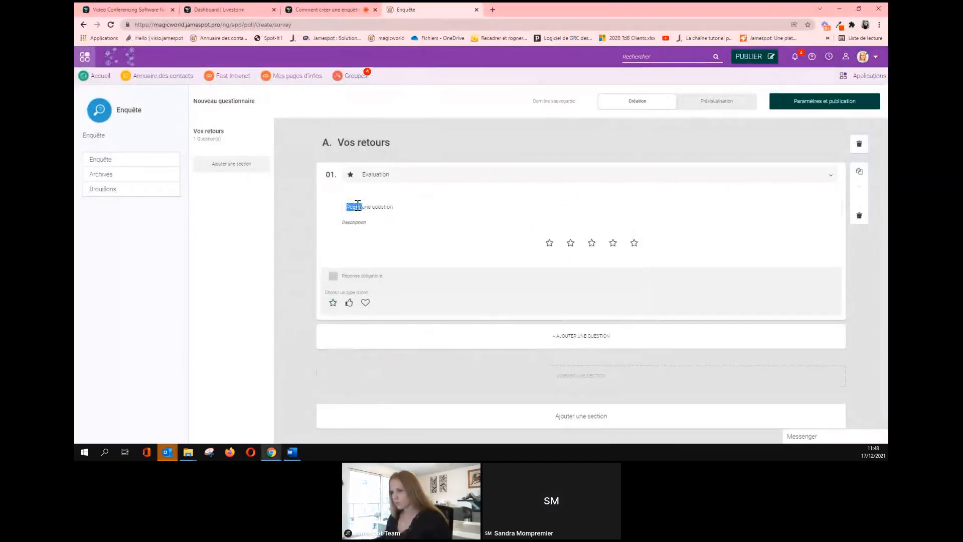
pyautogui.write('Sur une échelle de 1 à 5, comment évaluez-vous ce webinaire ?')
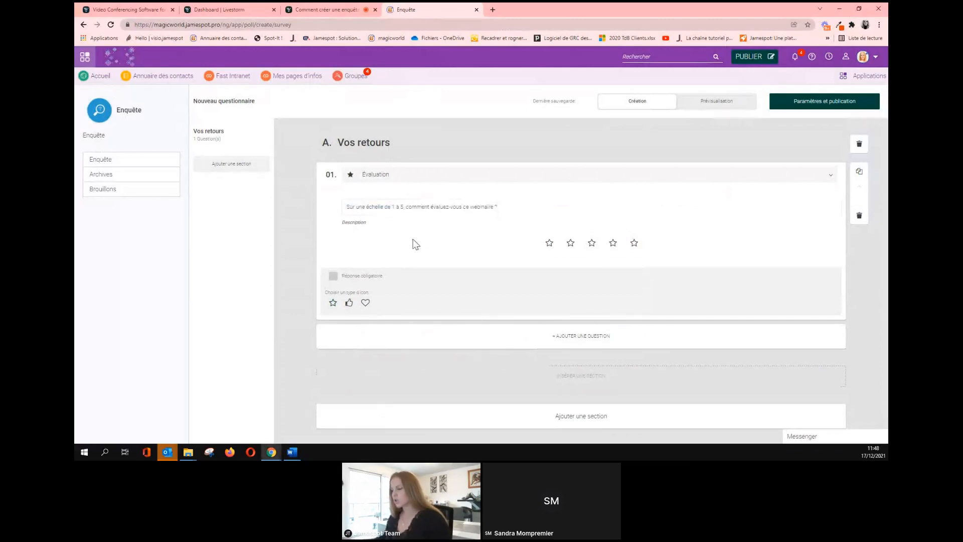
pyautogui.click(361, 227)
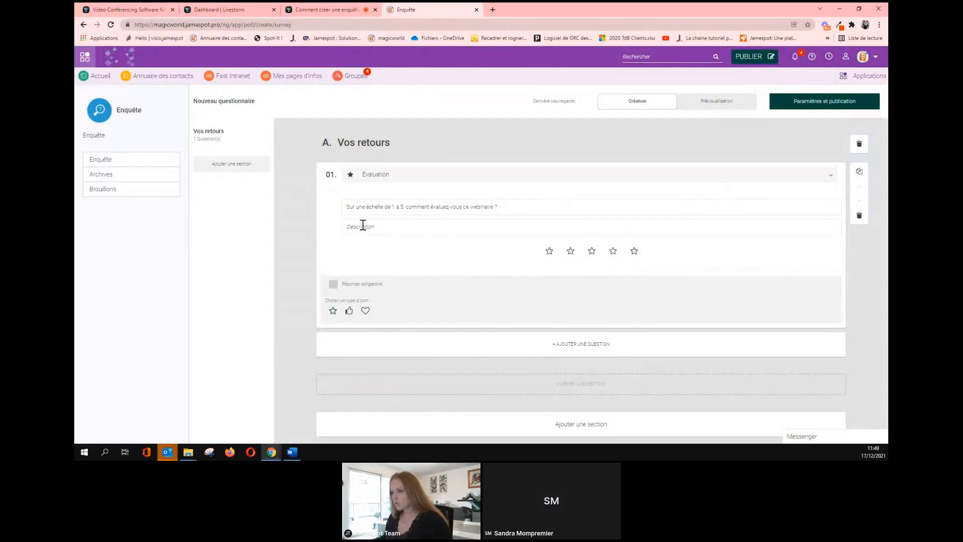
pyautogui.click(374, 255)
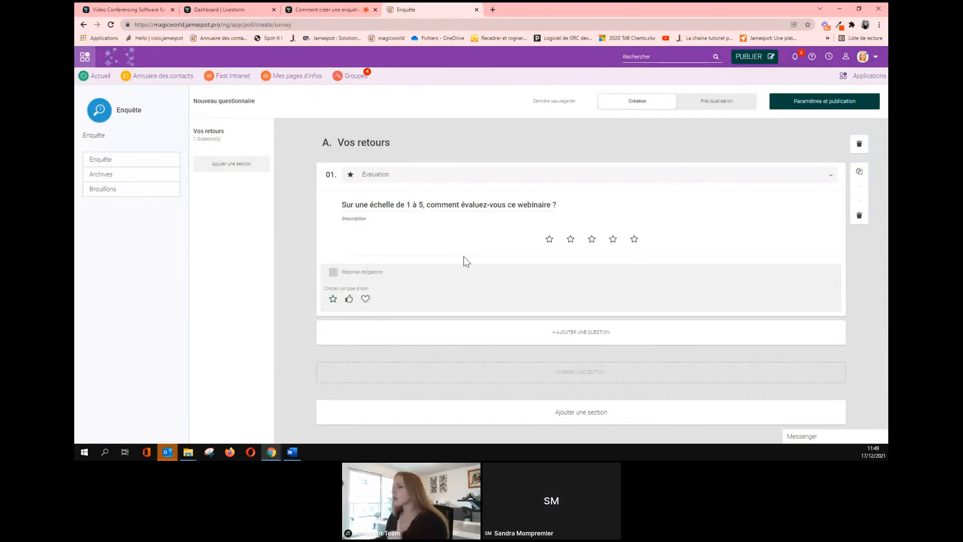
pyautogui.click(332, 273)
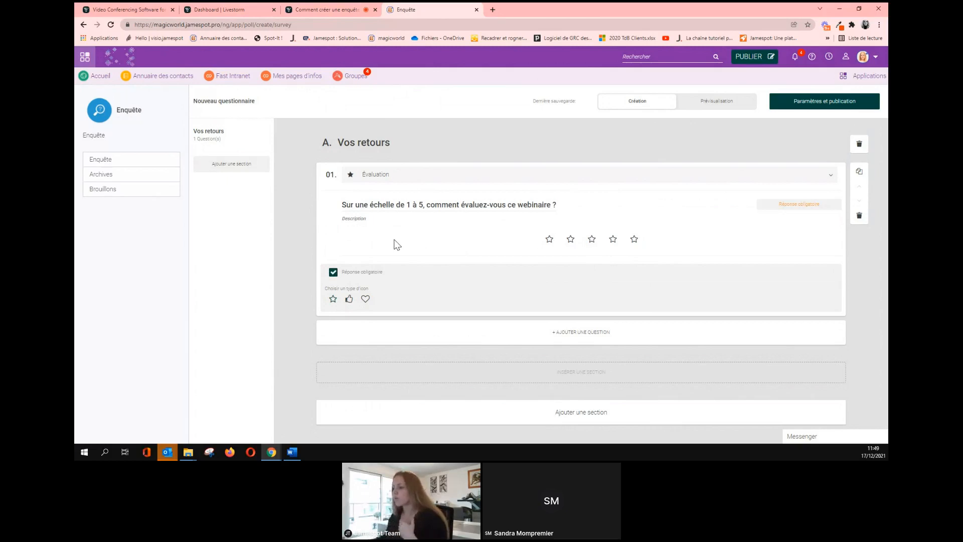
pyautogui.scroll(-1, 396, 240)
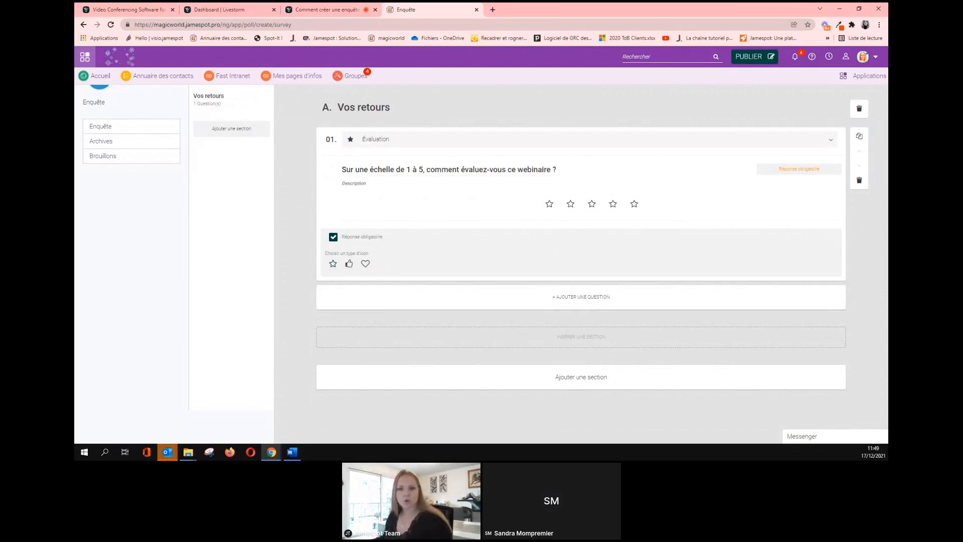
pyautogui.hotkey('alt', 'Tab')
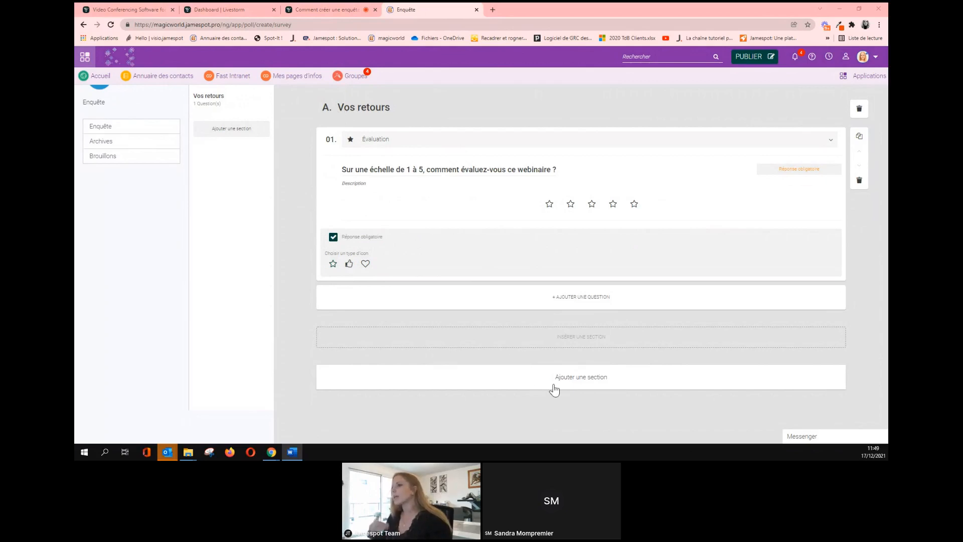
# Add question 02 below the rating question and bring up its list of question types.
pyautogui.click(577, 301)
pyautogui.scroll(-2, 437, 227)
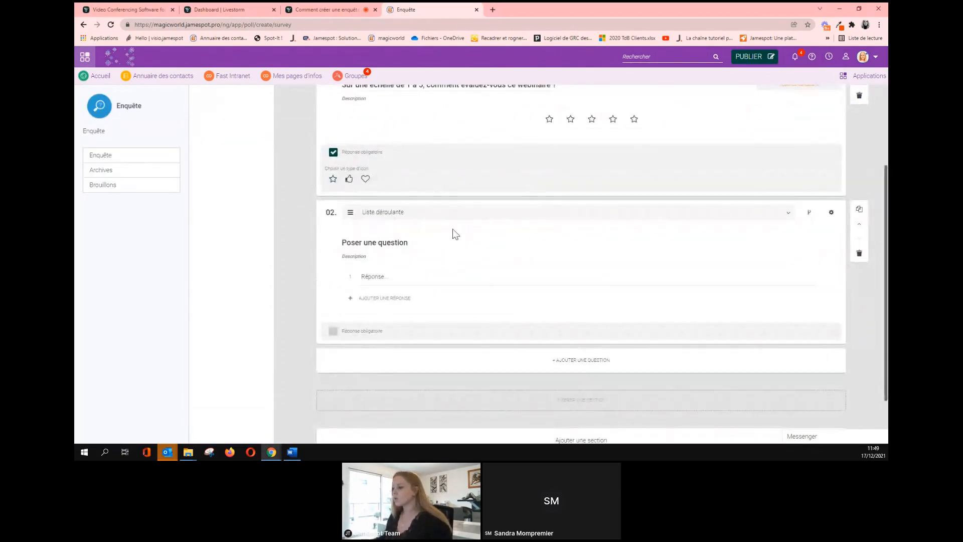
pyautogui.scroll(1, 447, 240)
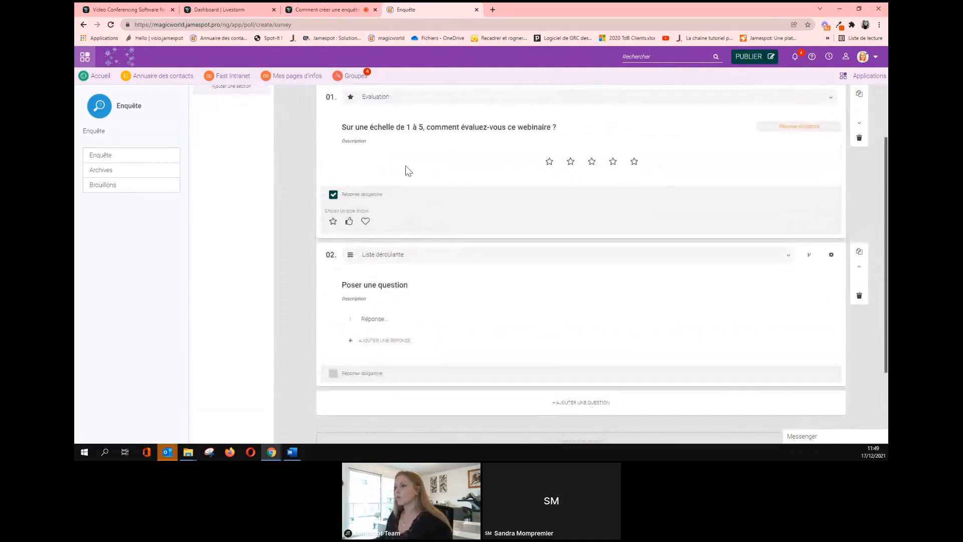
pyautogui.click(415, 259)
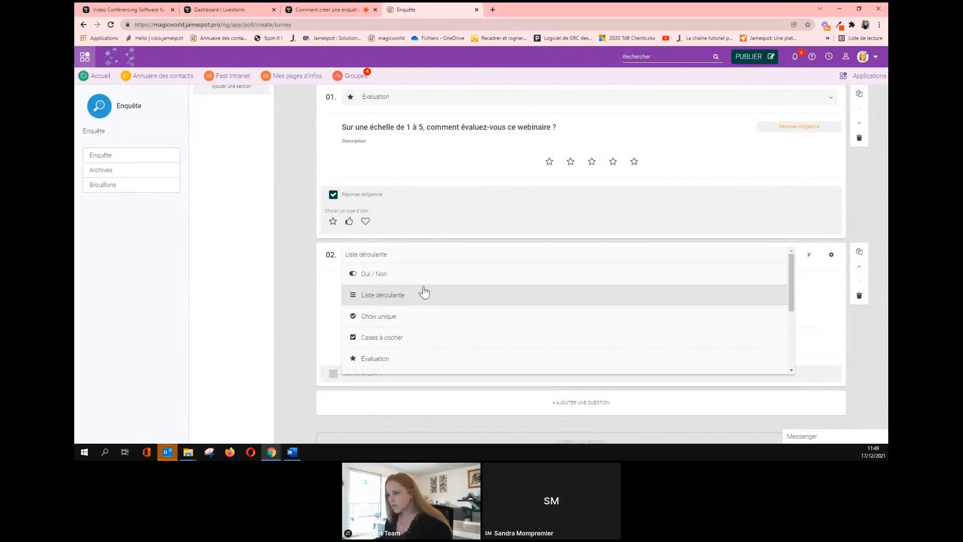
pyautogui.scroll(-4, 424, 292)
pyautogui.scroll(-2, 424, 292)
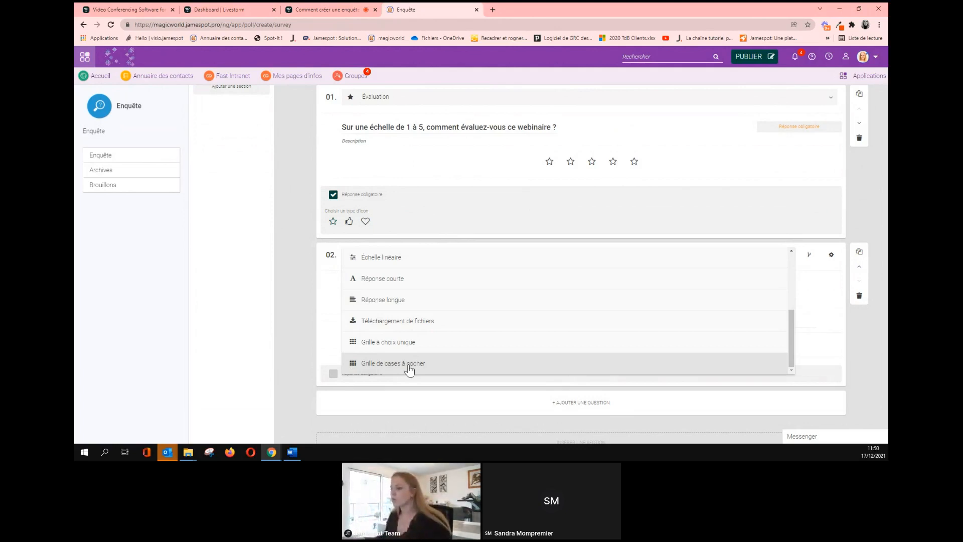
# Make question 02 a Grille de cases à cocher titled with the pasted satisfaction question.
pyautogui.click(409, 368)
pyautogui.click(406, 287)
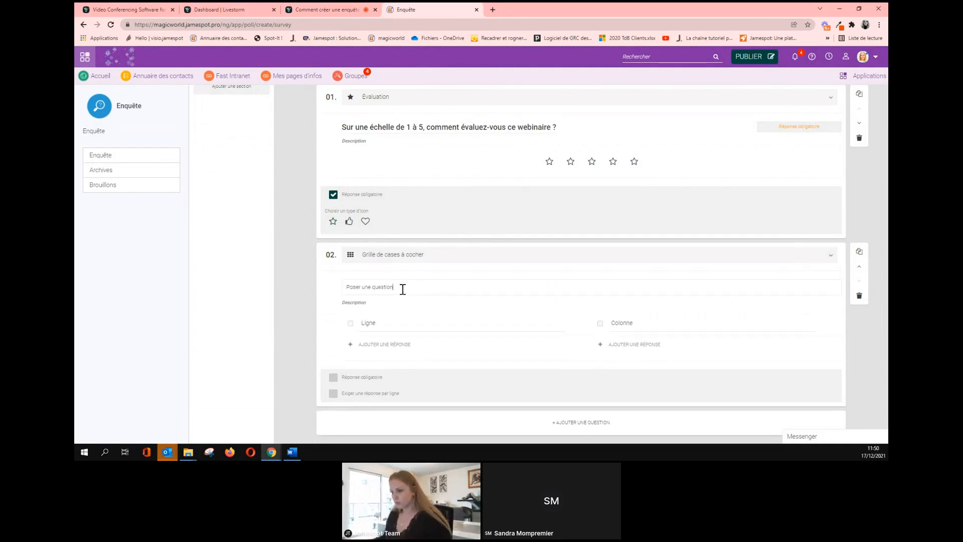
pyautogui.write('Quelle est votre satisfaction par rapport à chacun de ces points ?')
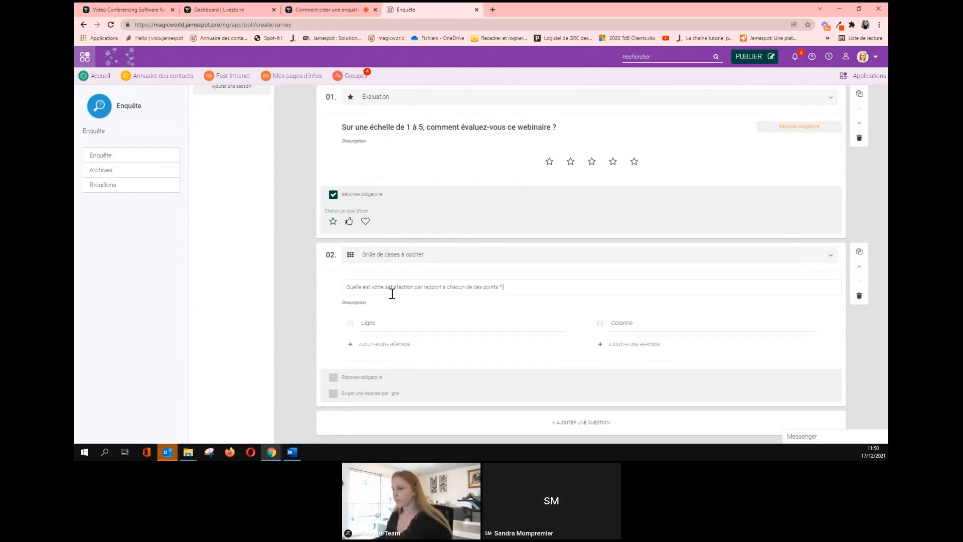
pyautogui.scroll(-1, 474, 314)
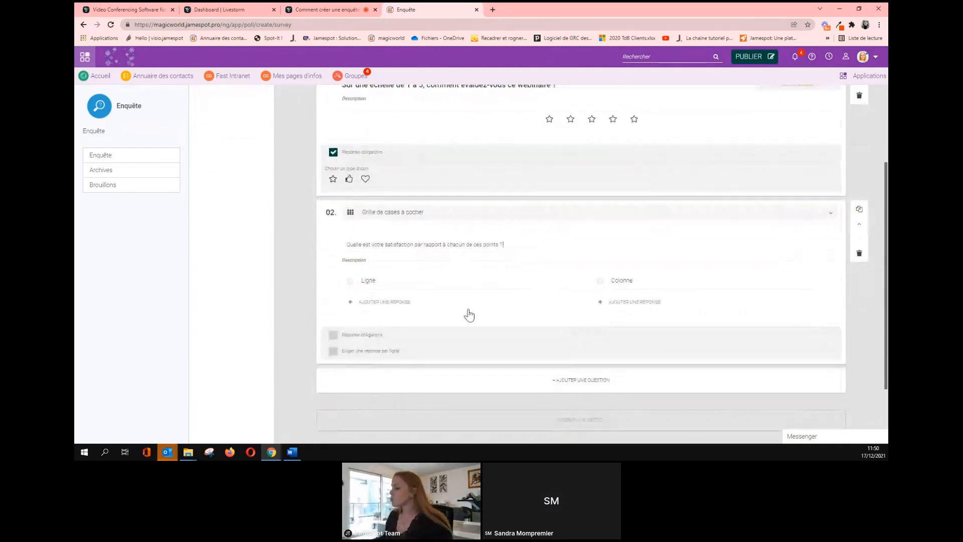
pyautogui.scroll(-1, 436, 269)
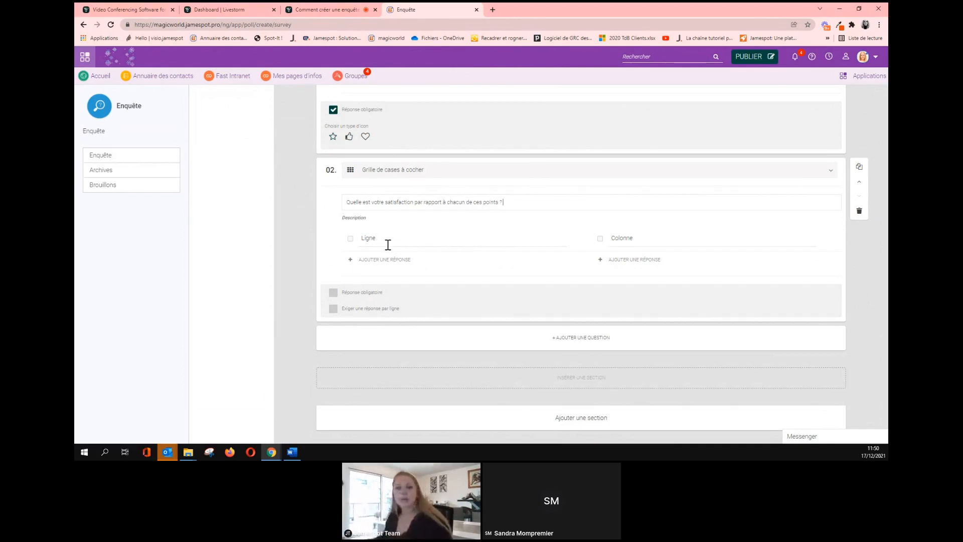
# Paste the three platform topic rows from Word, the last being Gestion des notifications.
pyautogui.hotkey('alt', 'Tab')
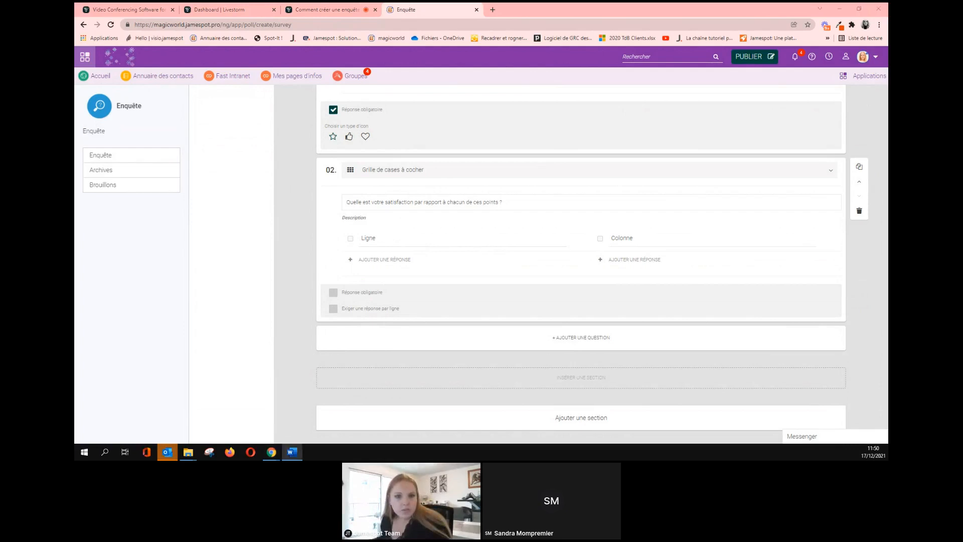
pyautogui.doubleClick(371, 238)
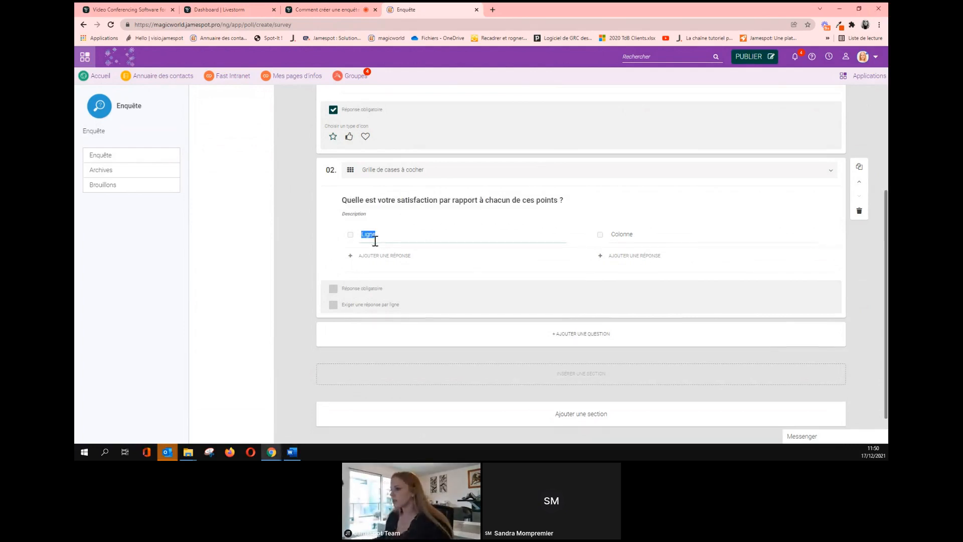
pyautogui.write("Gouvernance d'une plateforme : les différents rôles")
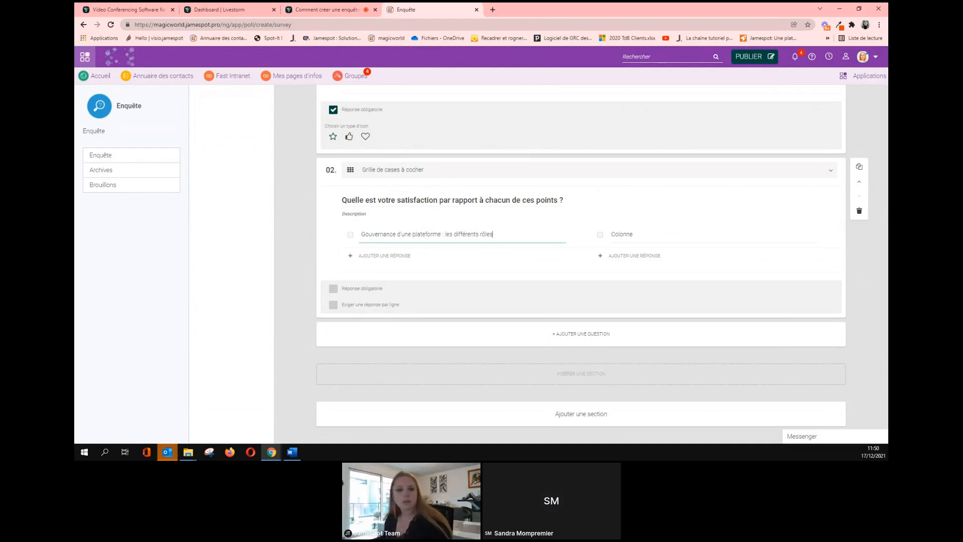
pyautogui.hotkey('alt', 'Tab')
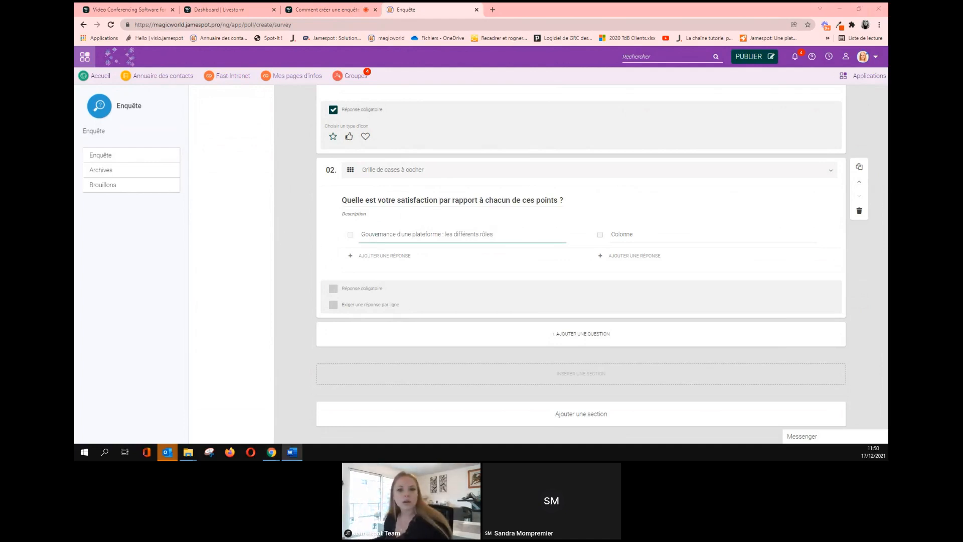
pyautogui.click(371, 255)
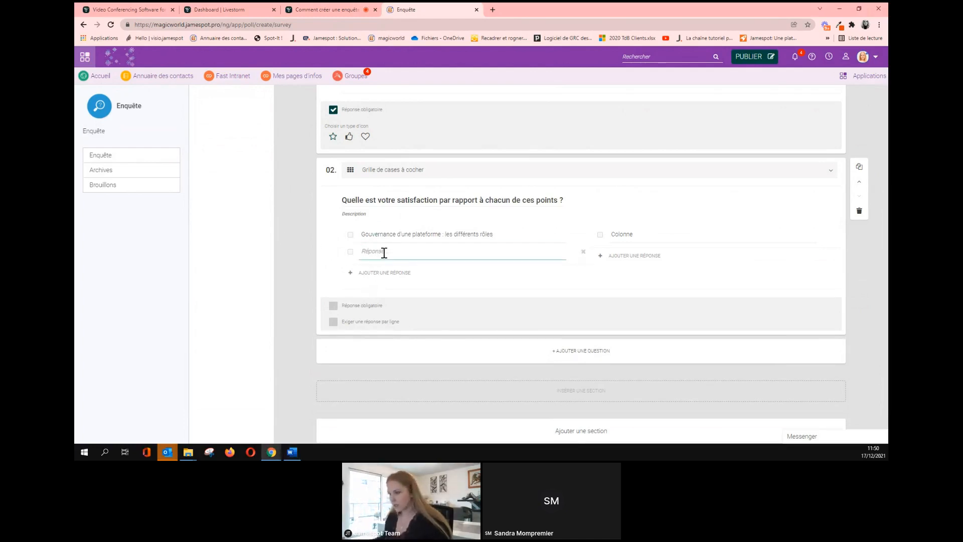
pyautogui.write('Gouvernance des groupes : les différents groupes et rôles')
pyautogui.hotkey('alt', 'Tab')
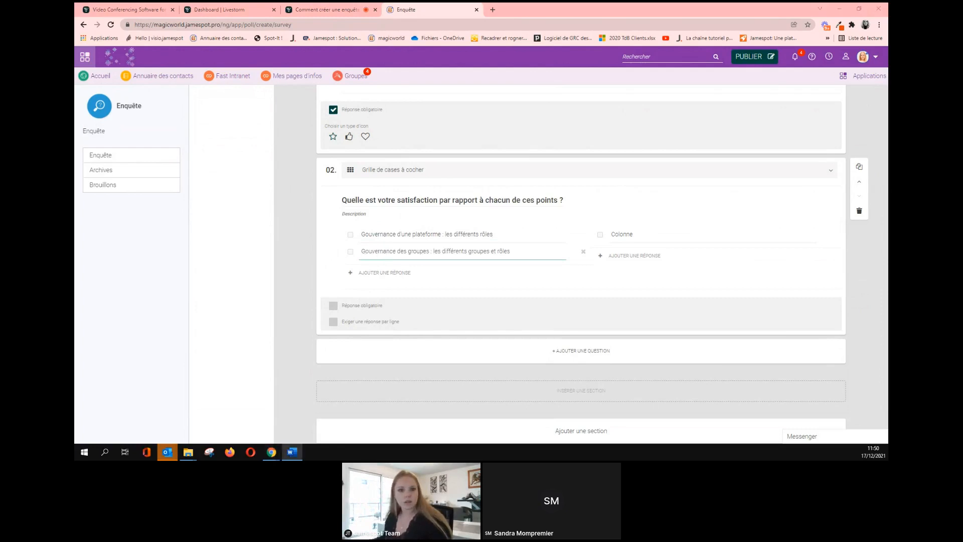
pyautogui.click(384, 274)
pyautogui.write('Gestion des notifications')
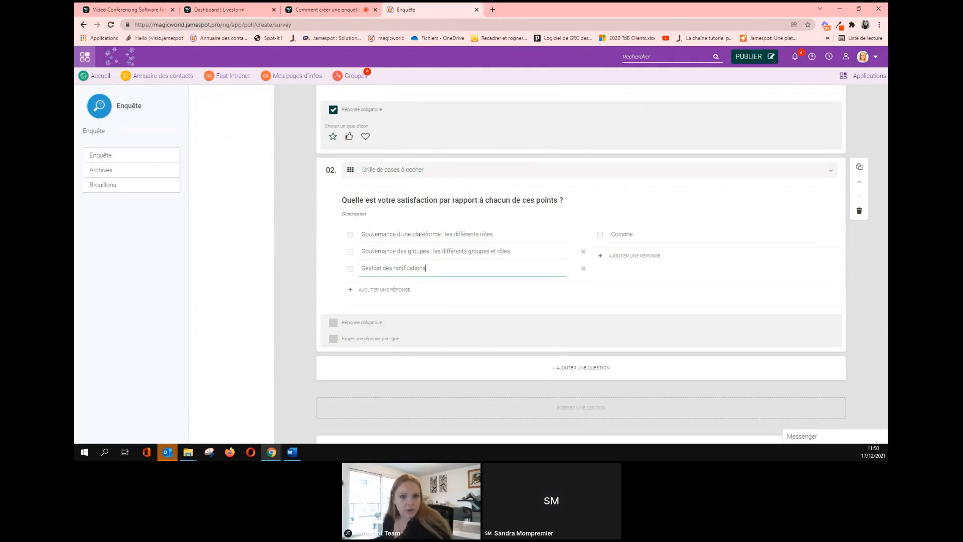
# Add columns Pas satisfaisant, Satisfaisant and Très satisfaisant, and make the grid required.
pyautogui.hotkey('alt', 'Tab')
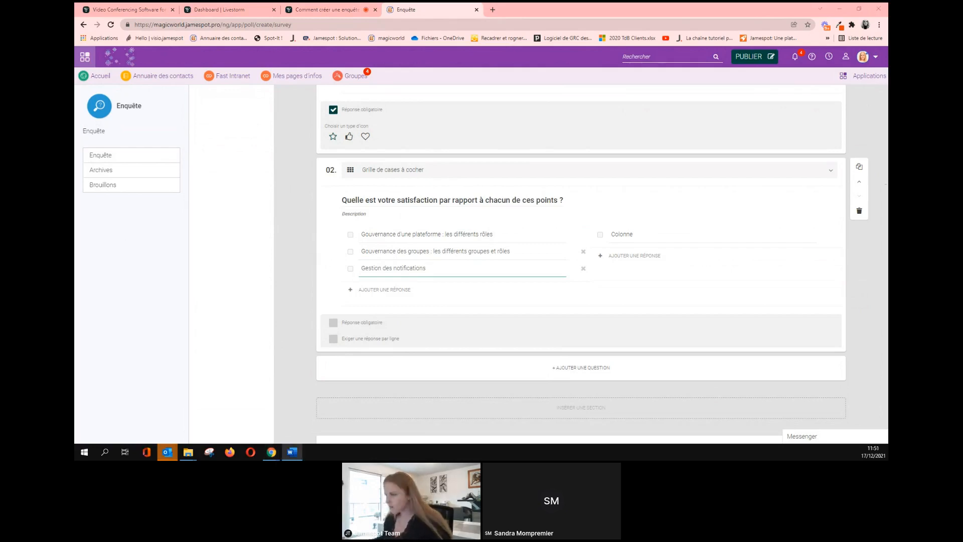
pyautogui.doubleClick(637, 236)
pyautogui.write('Pas satisfaisant')
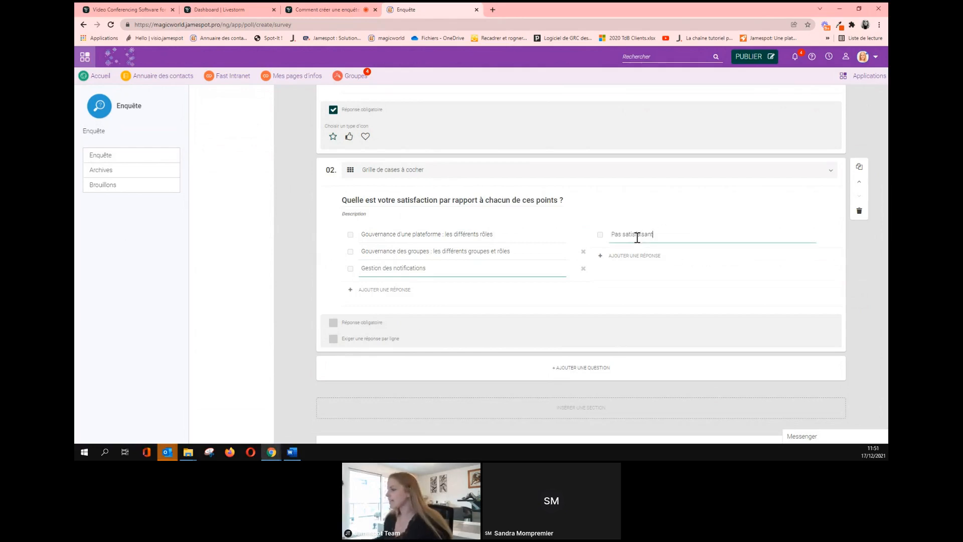
pyautogui.hotkey('alt', 'Tab')
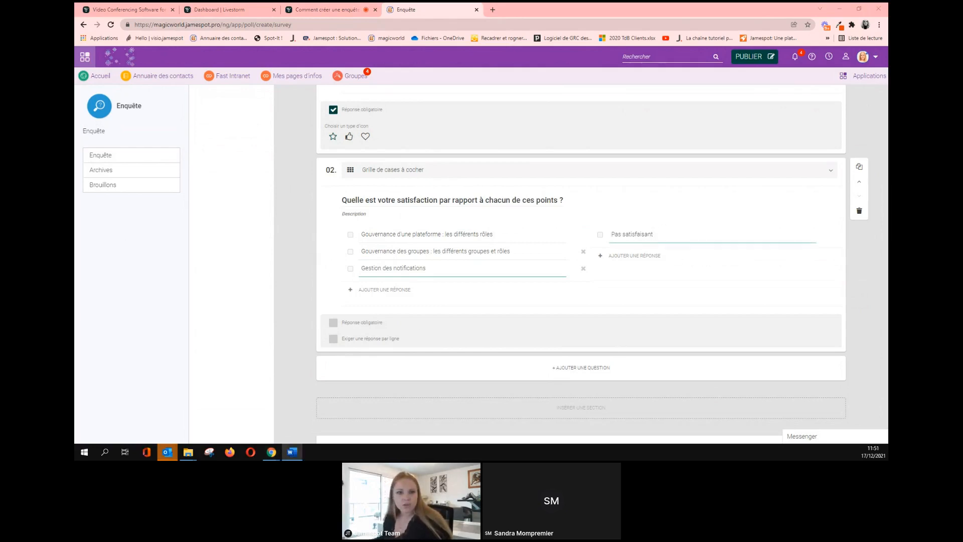
pyautogui.click(633, 256)
pyautogui.write('Satisfaisant')
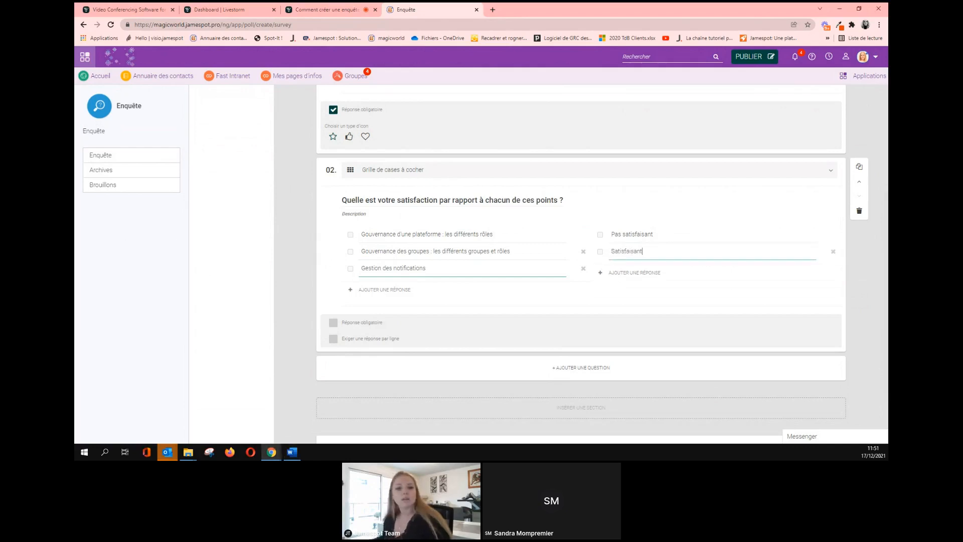
pyautogui.hotkey('alt', 'Tab')
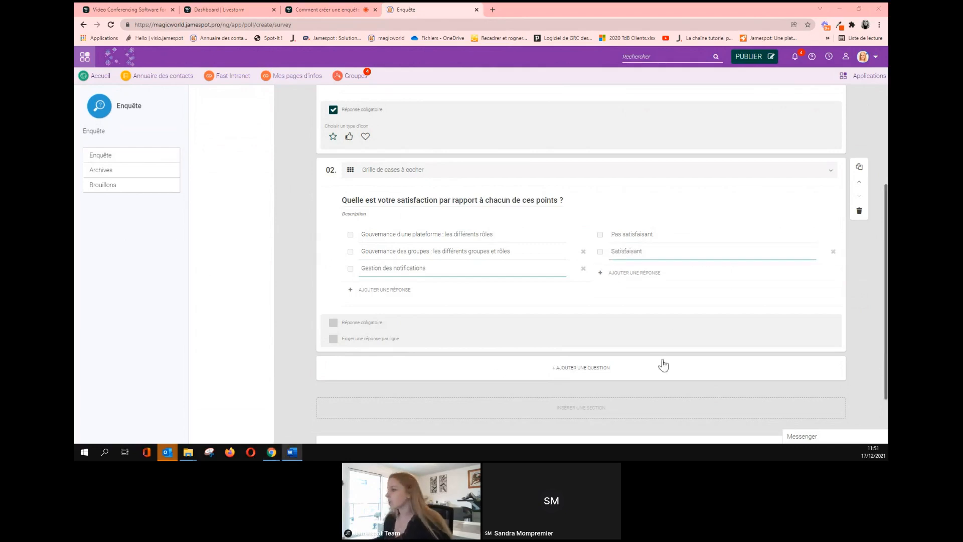
pyautogui.click(641, 273)
pyautogui.write('Très satisfaisant')
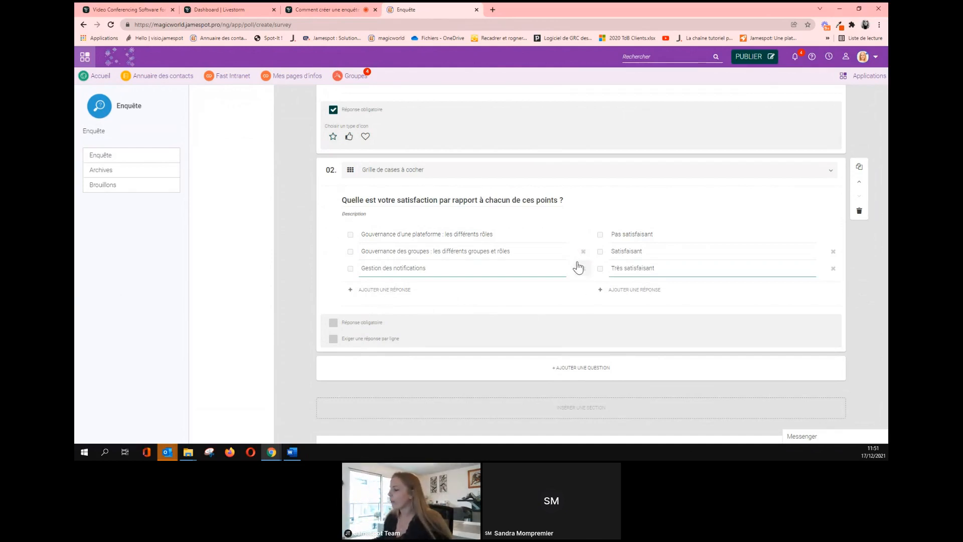
pyautogui.click(332, 323)
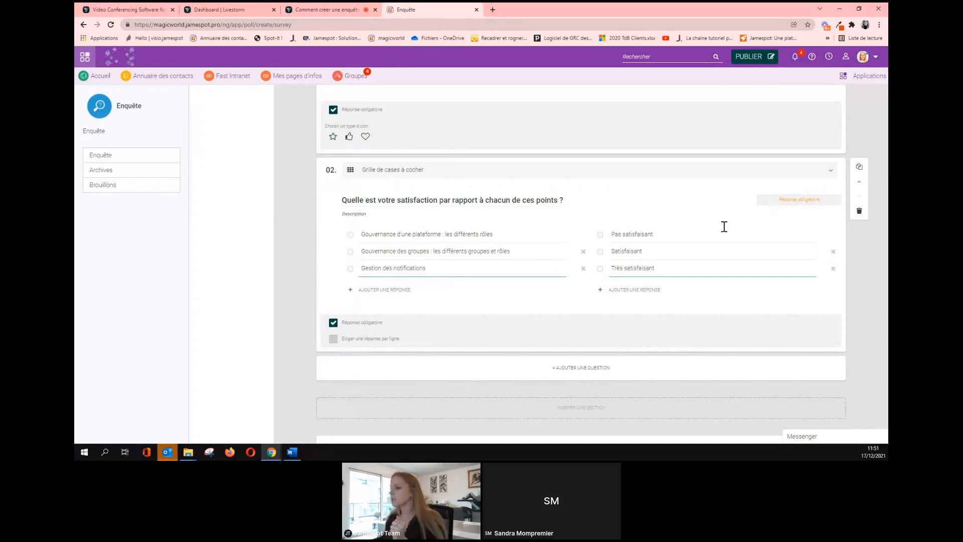
# Tick 'Exiger une réponse par ligne' on the grid, keeping it after Évaluation despite a test move.
pyautogui.click(335, 341)
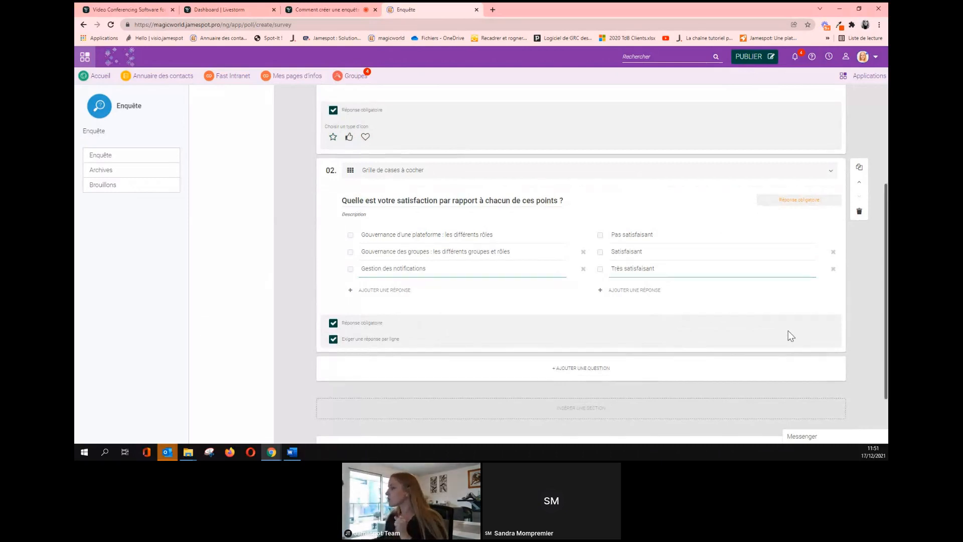
pyautogui.scroll(3, 787, 330)
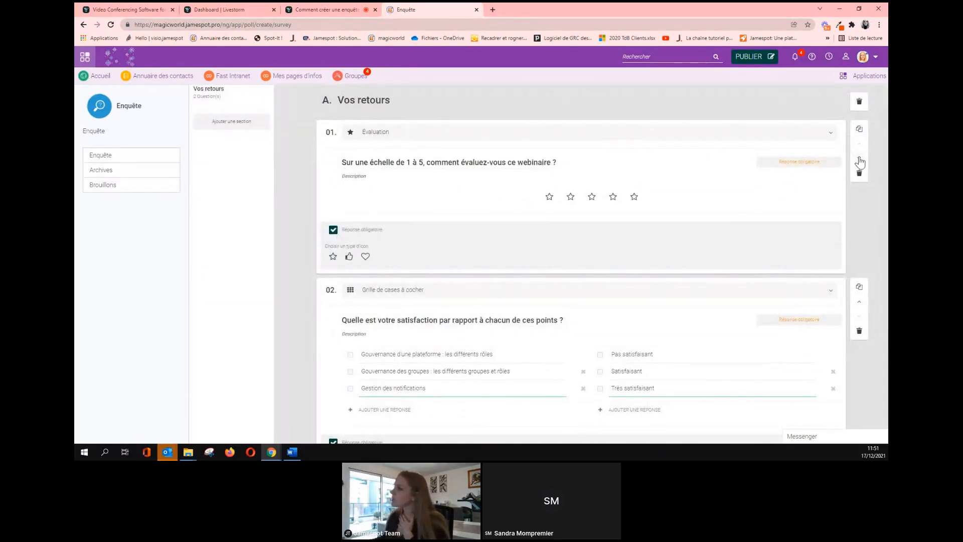
pyautogui.scroll(-1, 848, 322)
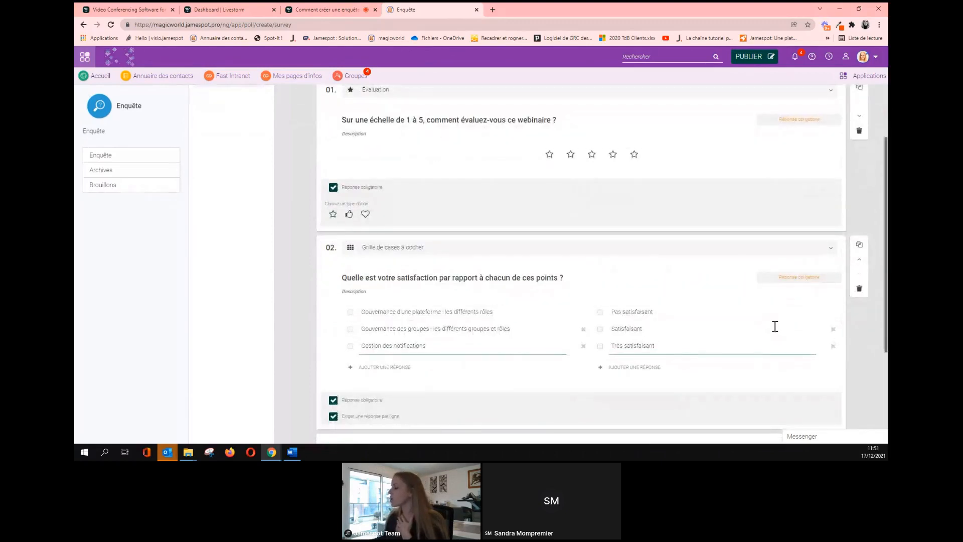
pyautogui.scroll(1, 846, 312)
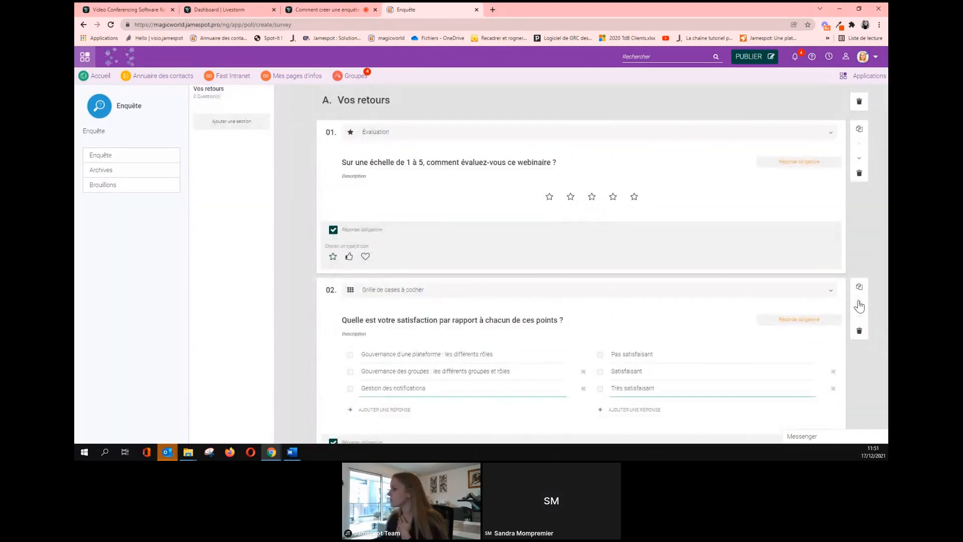
pyautogui.click(859, 304)
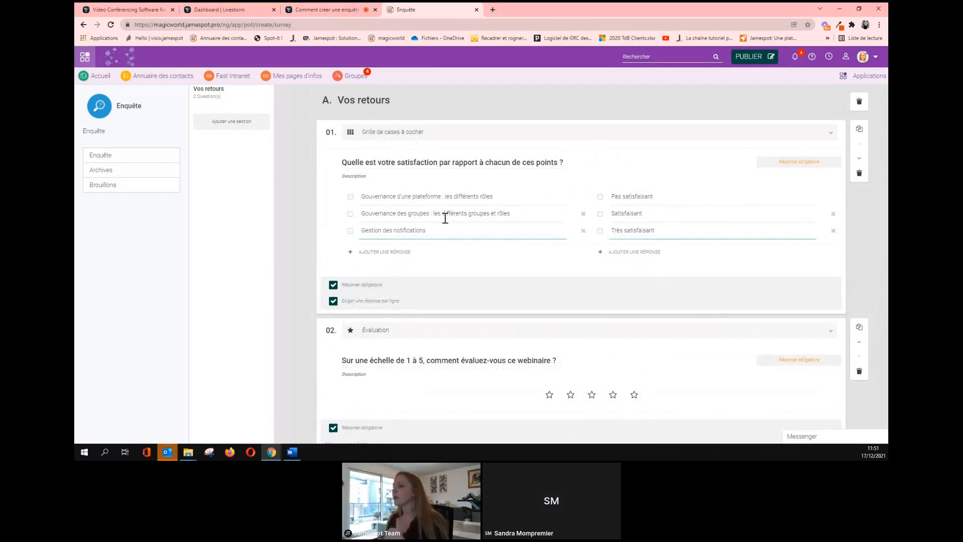
pyautogui.click(859, 159)
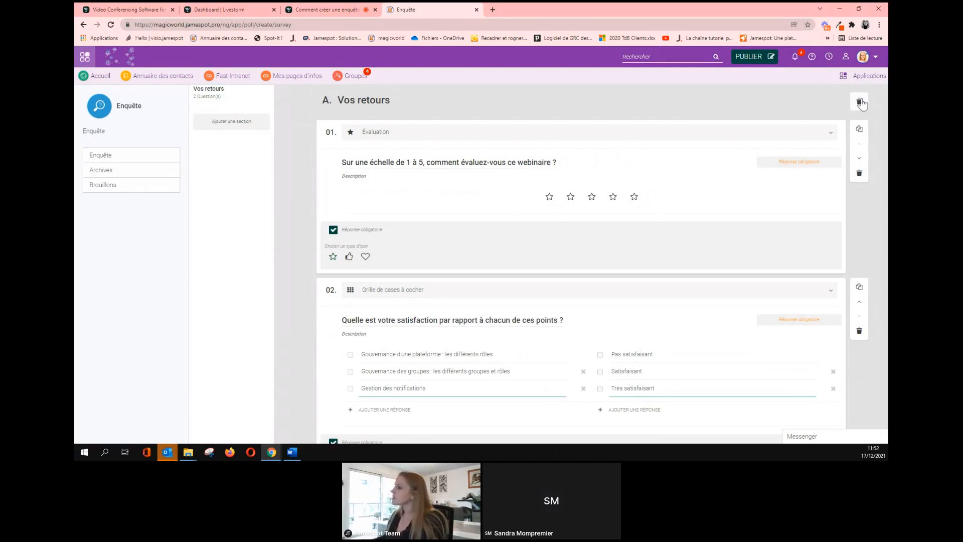
pyautogui.scroll(-3, 534, 227)
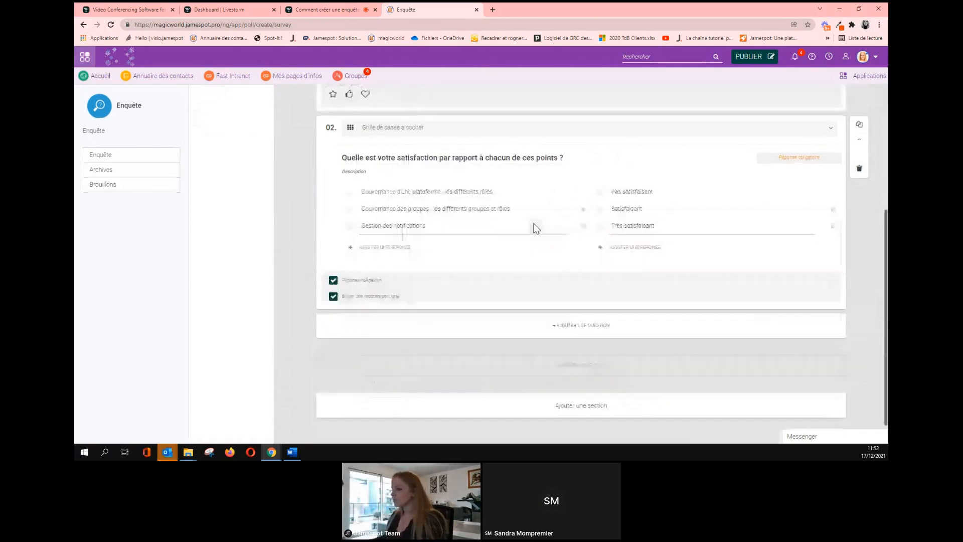
# Add question 03 as a Réponse longue titled with the pasted webinaire appreciation question.
pyautogui.click(577, 323)
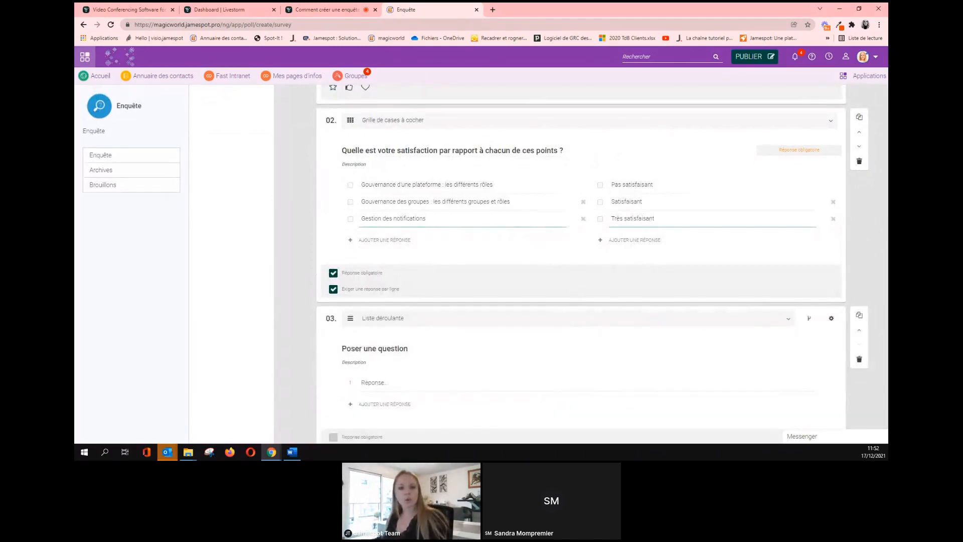
pyautogui.hotkey('alt', 'Tab')
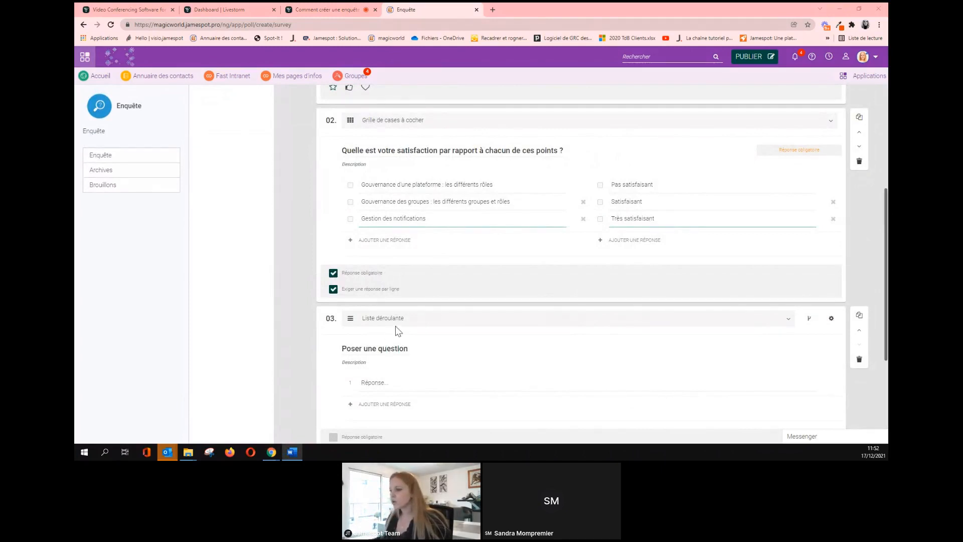
pyautogui.scroll(-1, 399, 322)
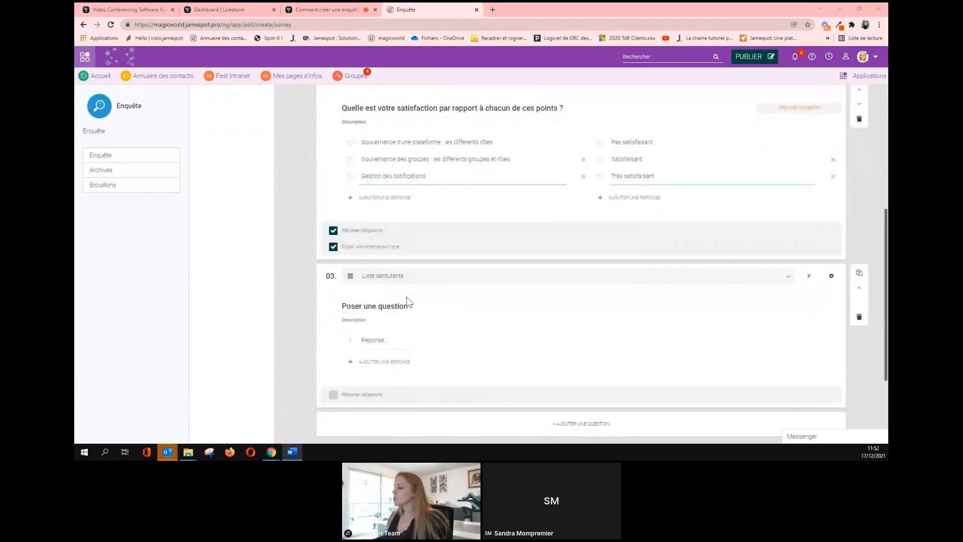
pyautogui.click(400, 280)
pyautogui.scroll(-4, 403, 308)
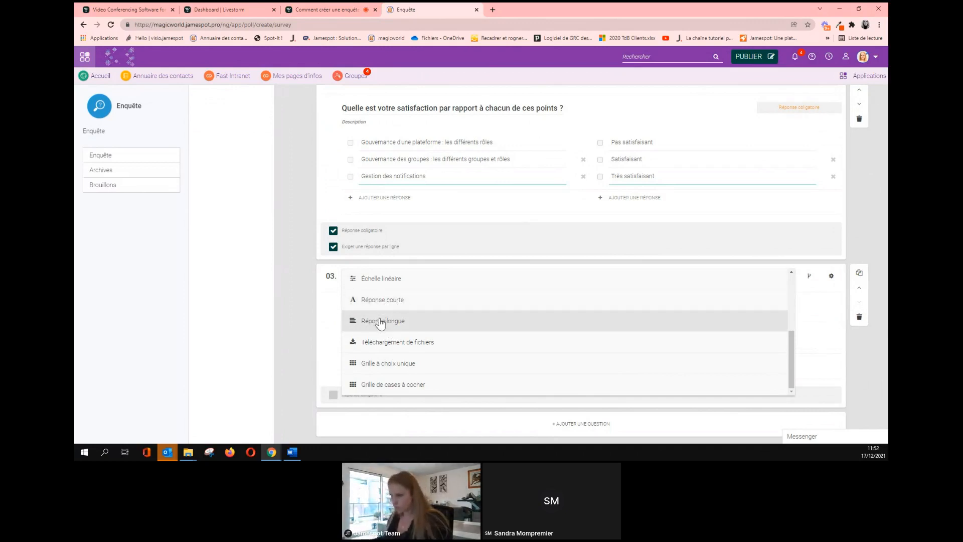
pyautogui.click(382, 321)
pyautogui.tripleClick(377, 307)
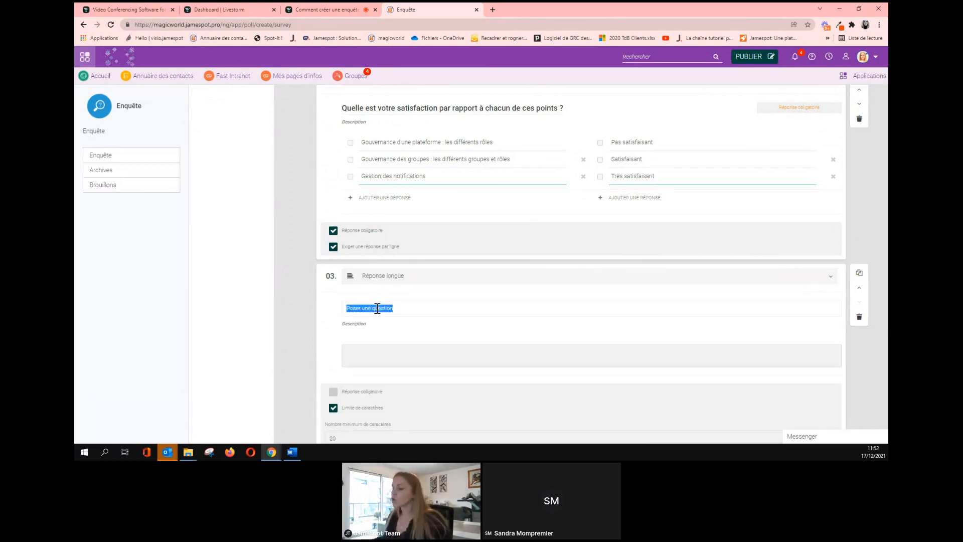
pyautogui.write("Qu'avez-vous apprécié pendant ce webinaire ?")
pyautogui.scroll(-2, 421, 320)
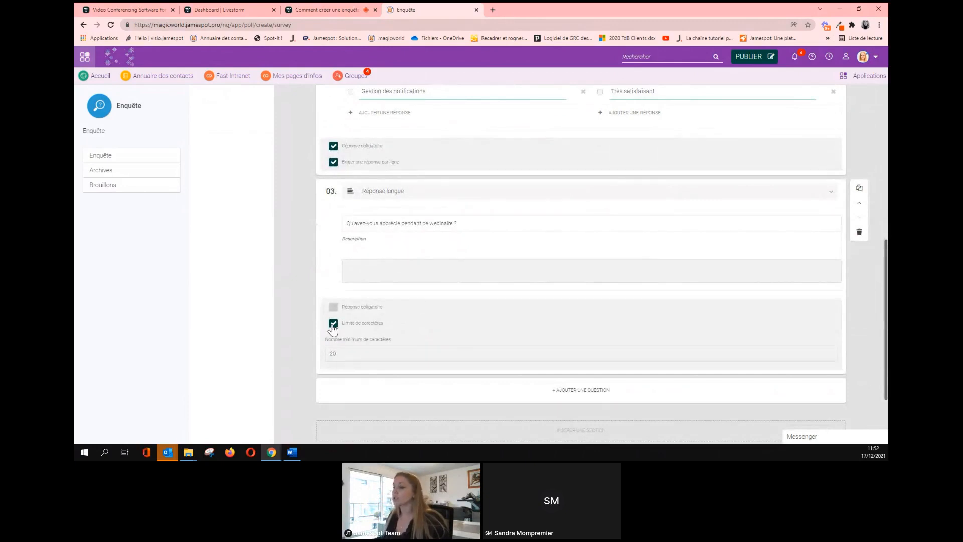
# Keep question 03's 20-character minimum, make it mandatory, and add question 04 after it.
pyautogui.click(332, 324)
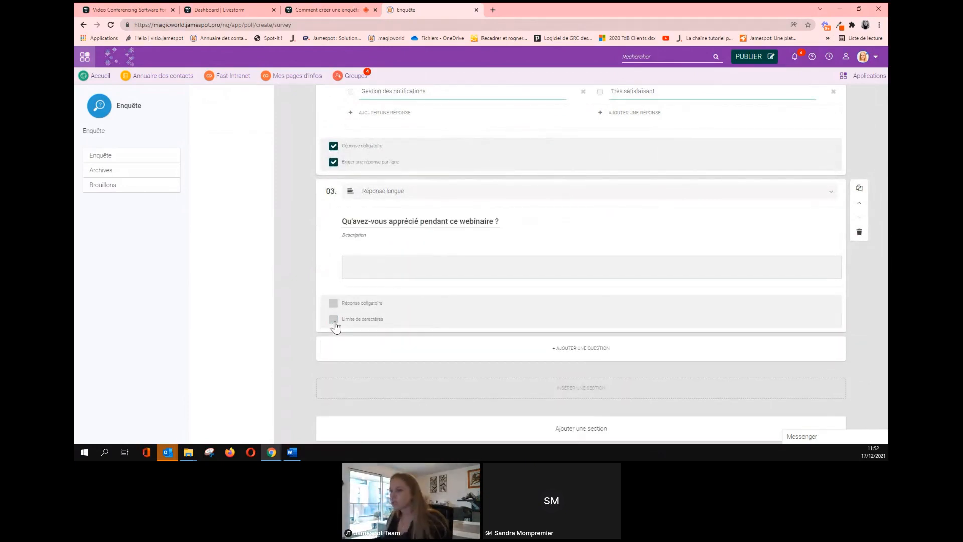
pyautogui.click(333, 321)
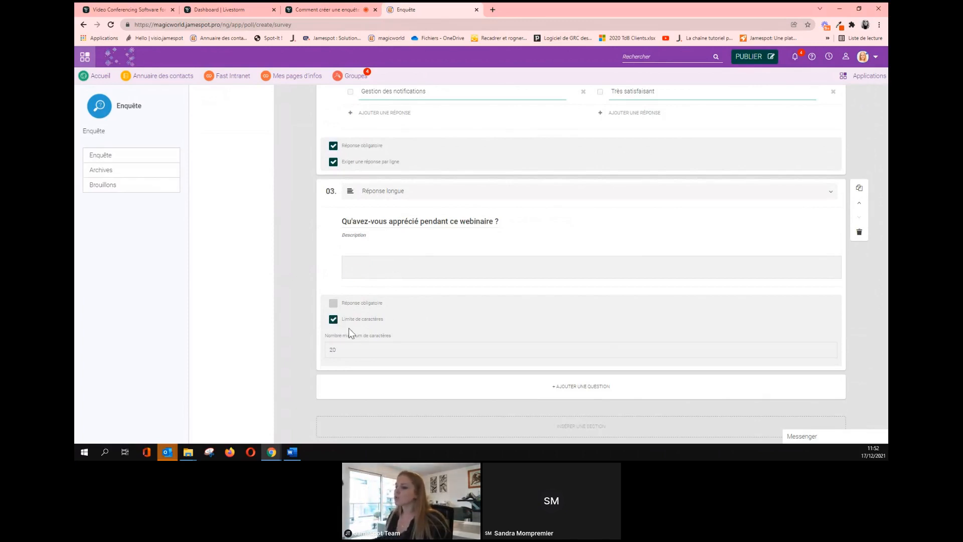
pyautogui.click(374, 195)
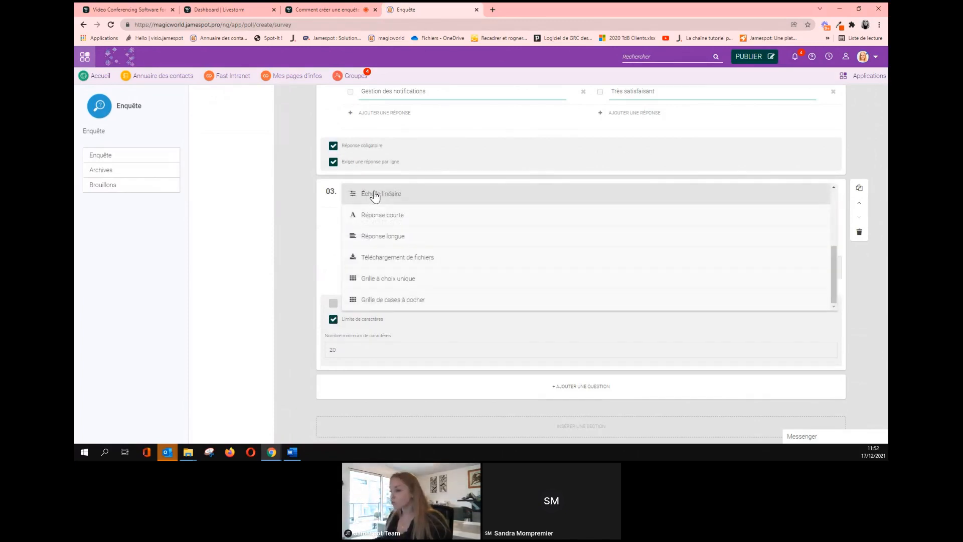
pyautogui.click(375, 195)
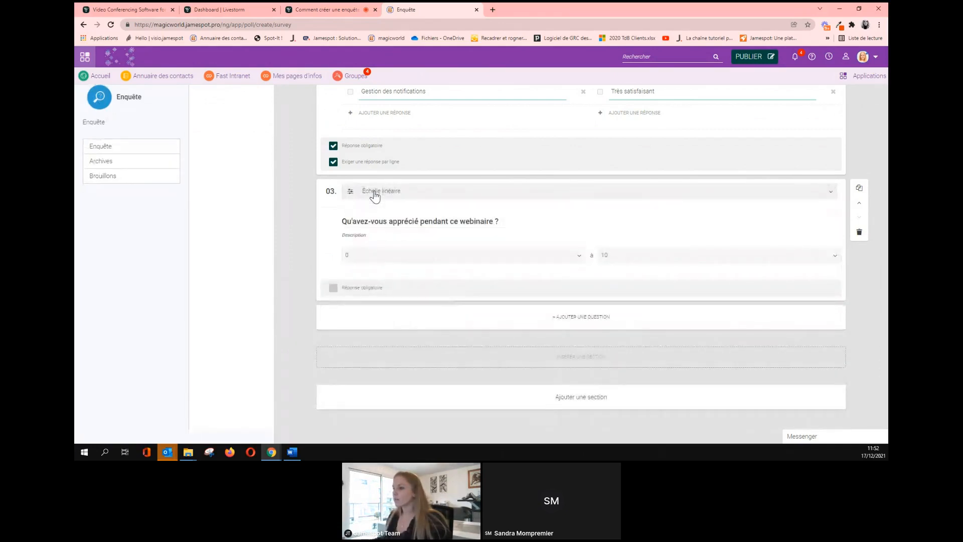
pyautogui.click(374, 195)
pyautogui.scroll(-1, 391, 275)
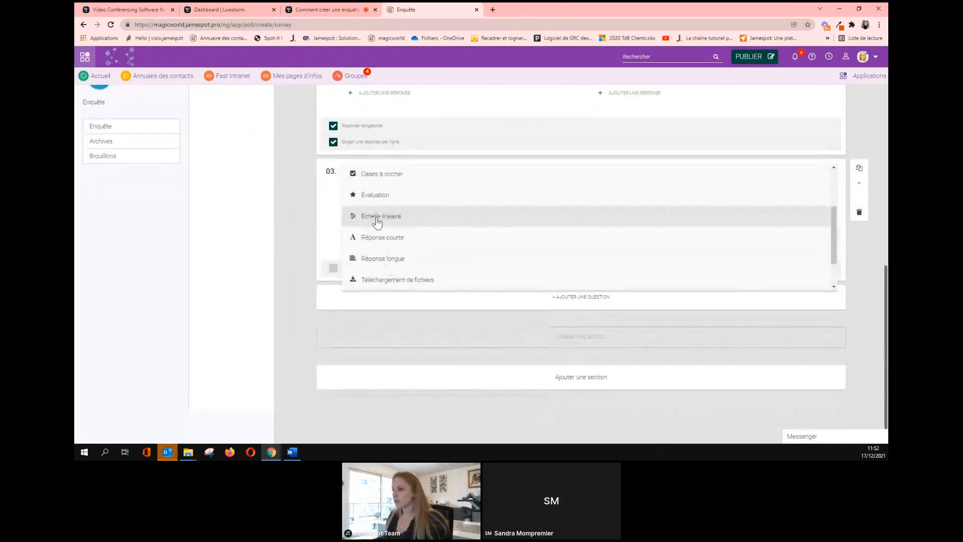
pyautogui.click(386, 259)
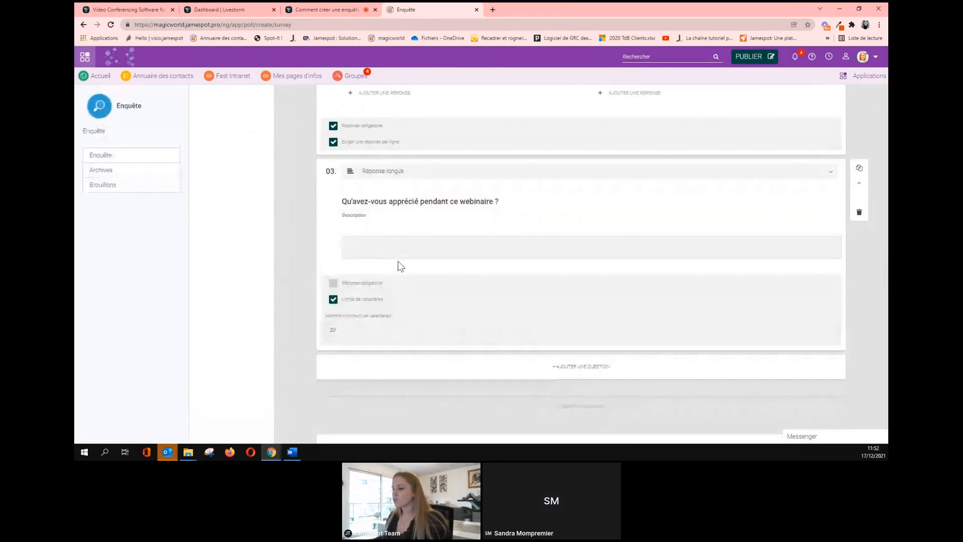
pyautogui.click(333, 300)
pyautogui.click(333, 300)
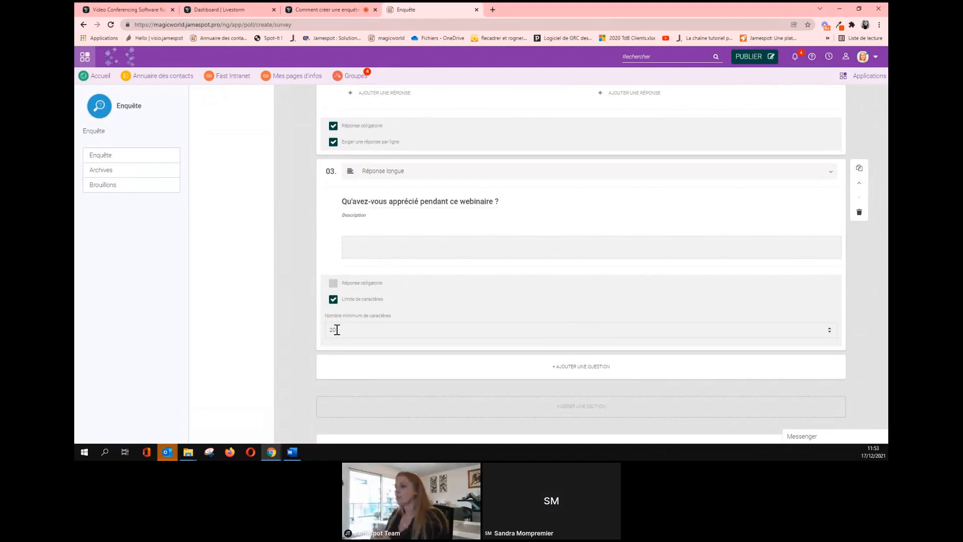
pyautogui.click(332, 284)
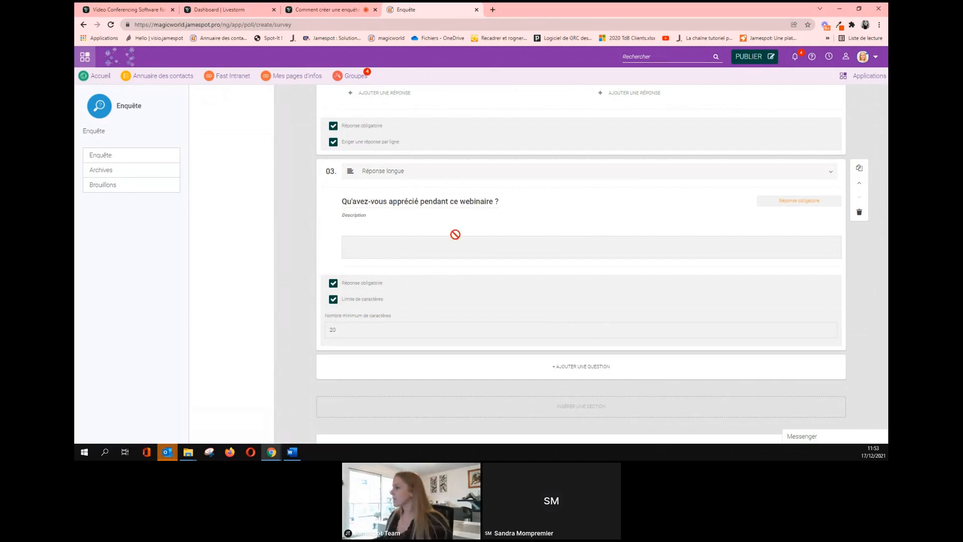
pyautogui.scroll(-1, 558, 220)
pyautogui.click(580, 331)
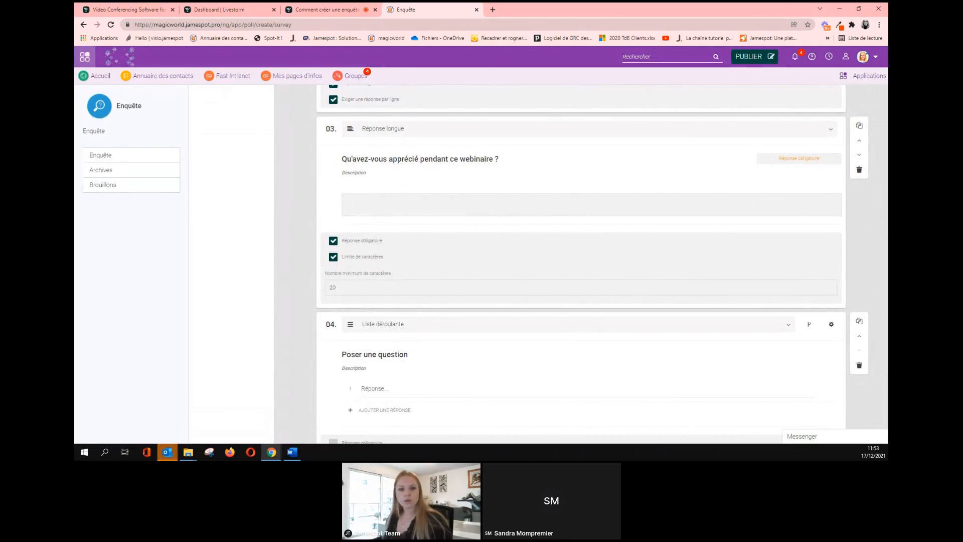
# Set question 04 to 'Qu'avez-vous le moins apprécié pendant ce webinaire ?' as an uncapped Réponse longue.
pyautogui.hotkey('alt', 'Tab')
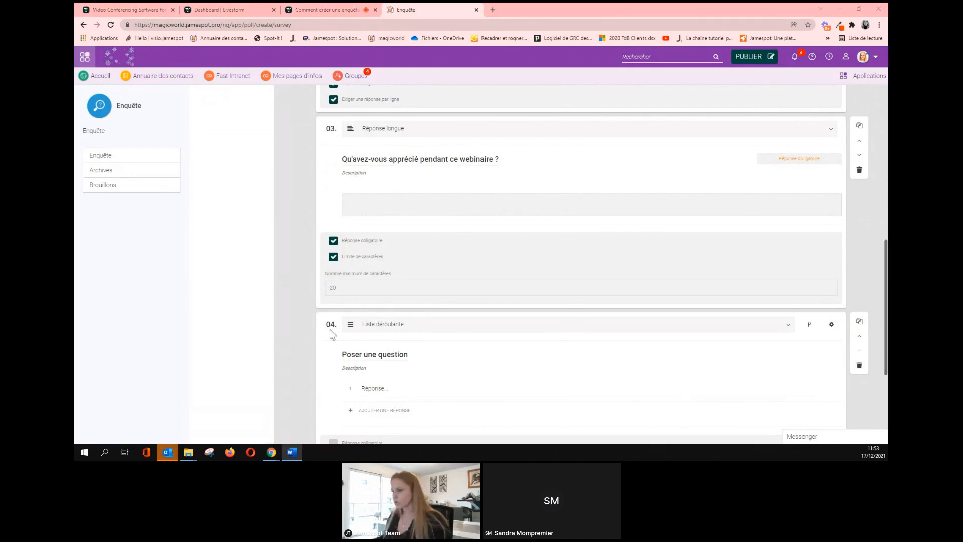
pyautogui.scroll(-1, 428, 326)
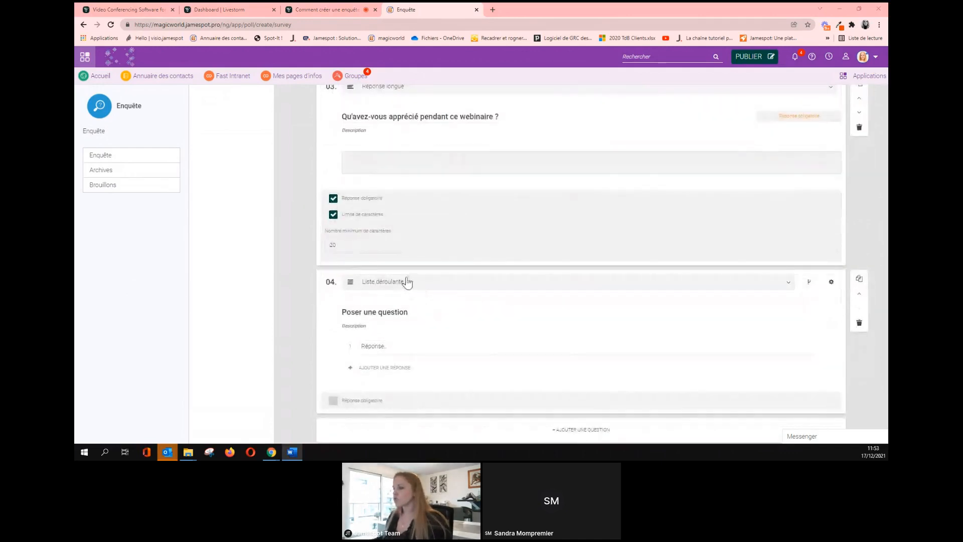
pyautogui.scroll(-1, 431, 298)
pyautogui.click(394, 272)
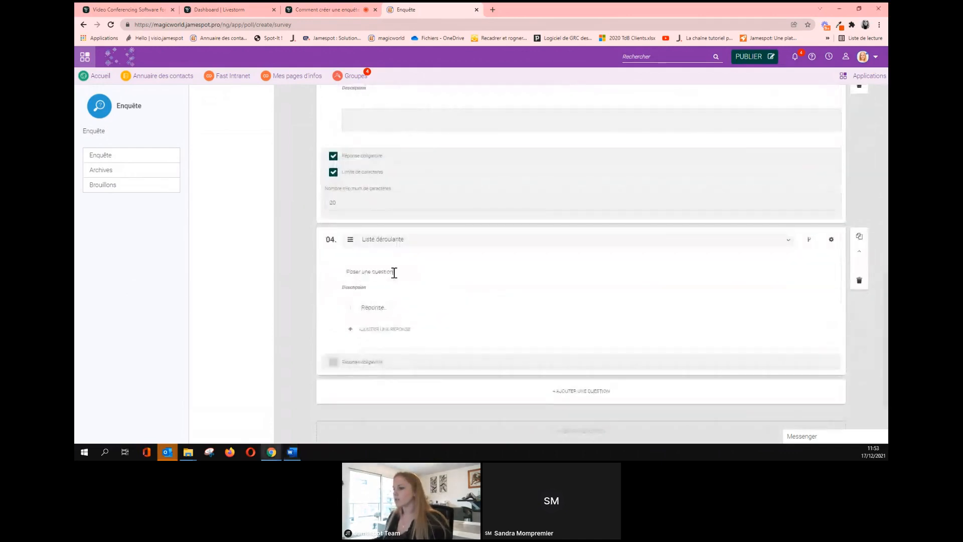
pyautogui.write("Qu'avez-vous le moins apprécié pendant ce webinaire ?")
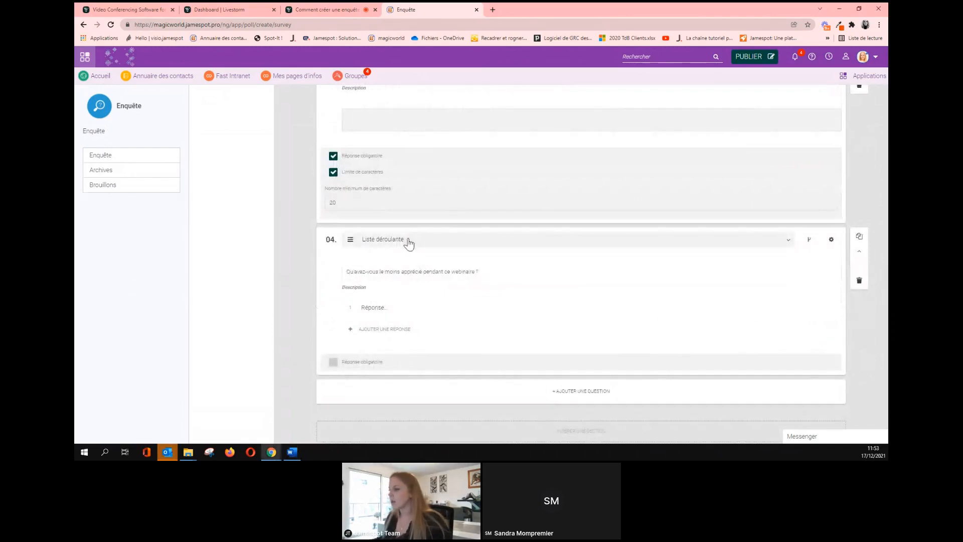
pyautogui.click(409, 243)
pyautogui.scroll(-1, 411, 300)
pyautogui.scroll(-1, 411, 300)
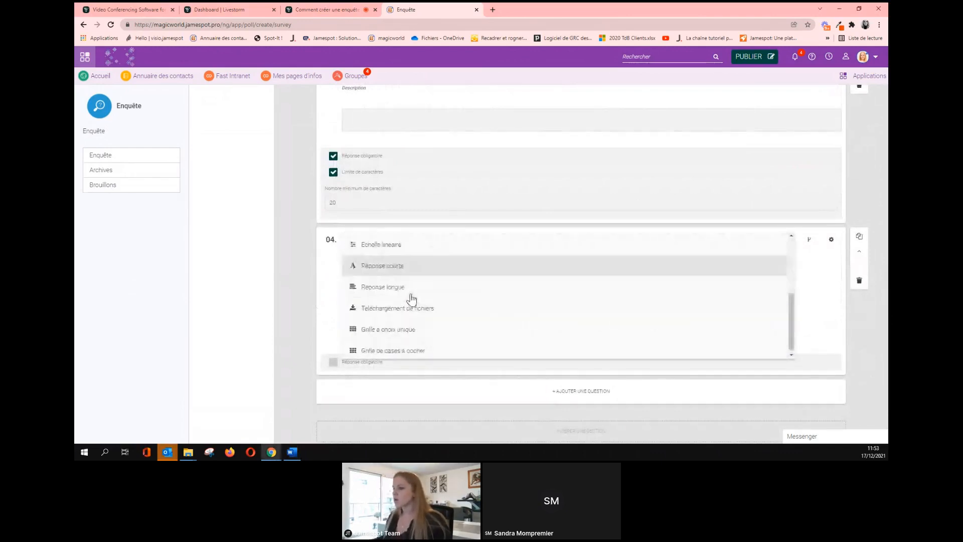
pyautogui.click(383, 284)
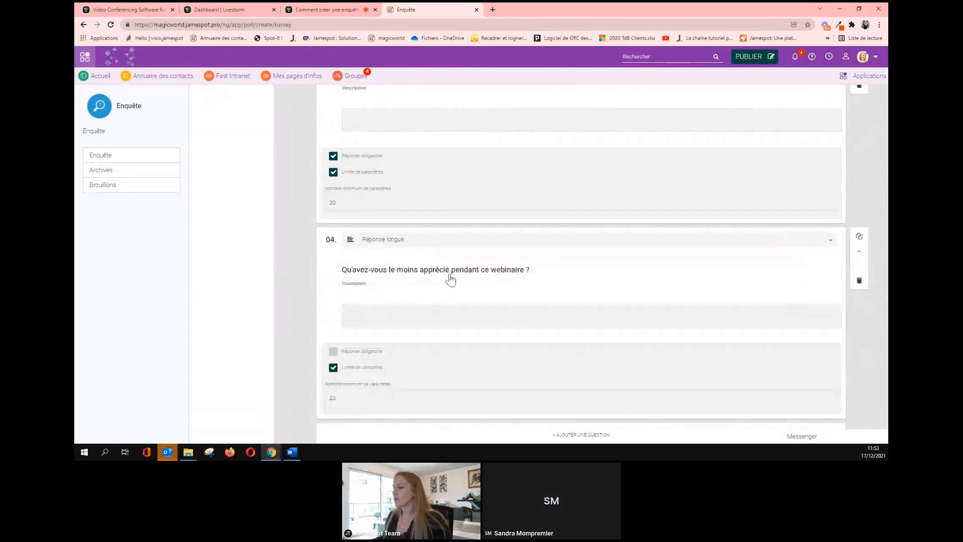
pyautogui.scroll(-1, 448, 279)
pyautogui.click(435, 324)
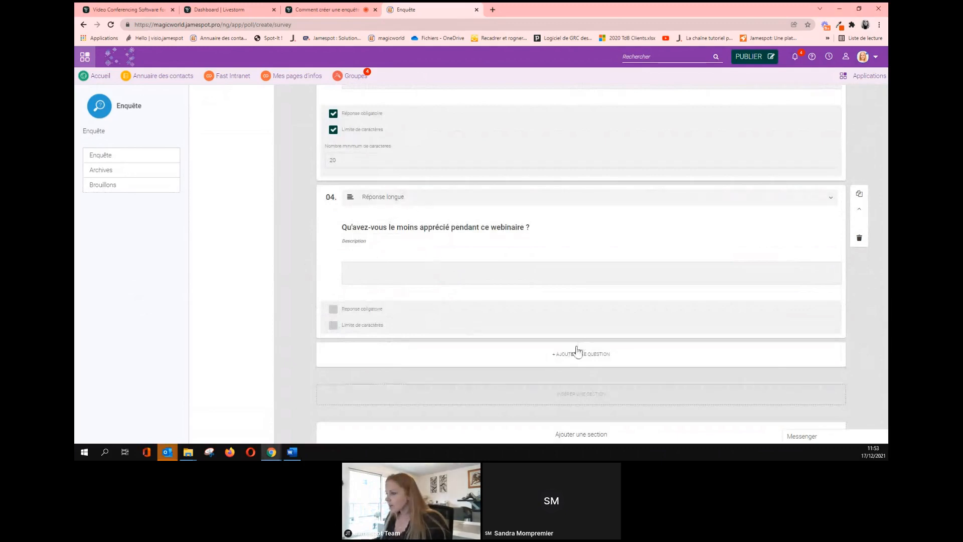
# Add Oui / Non question 05 'Suite à cette formation, vous sentez-vous plus à l'aise sur l'outil ?'.
pyautogui.click(566, 357)
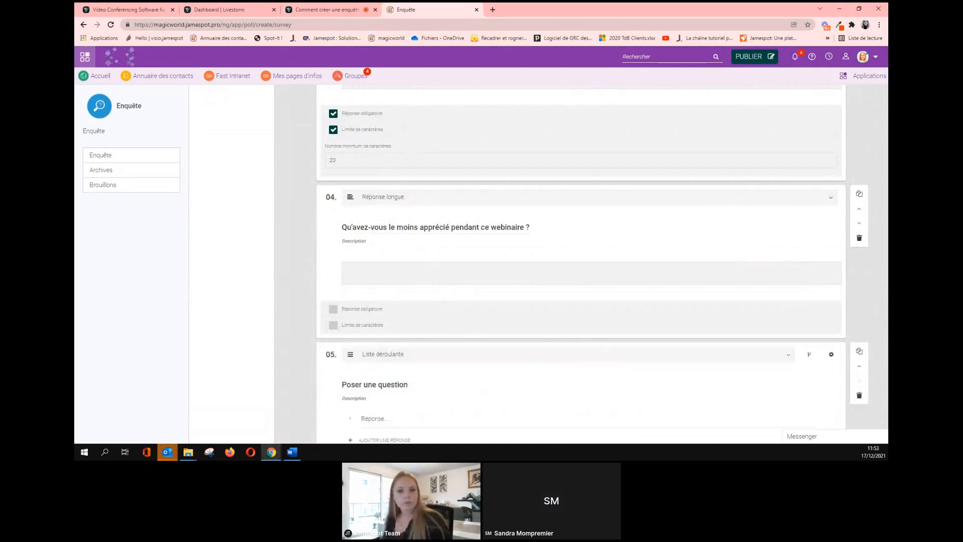
pyautogui.hotkey('alt', 'Tab')
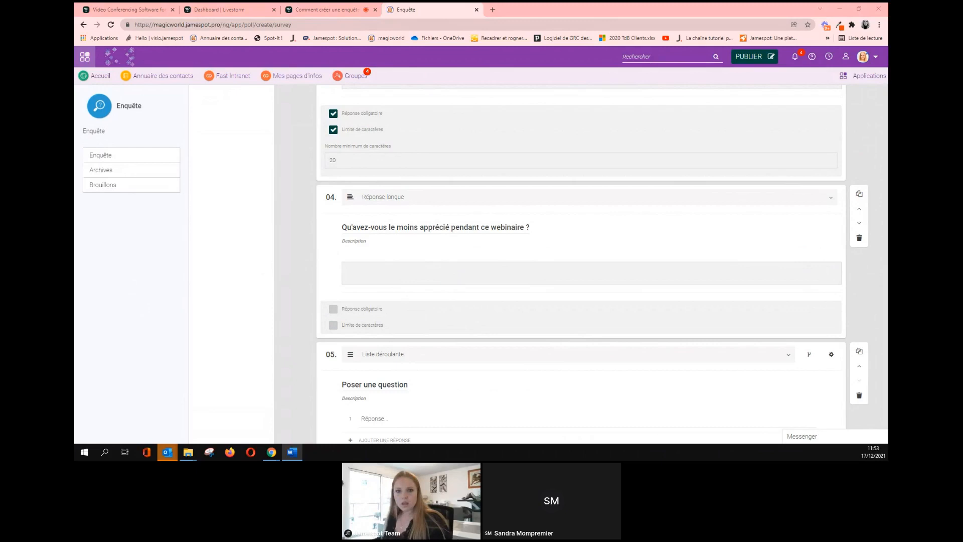
pyautogui.scroll(-2, 423, 356)
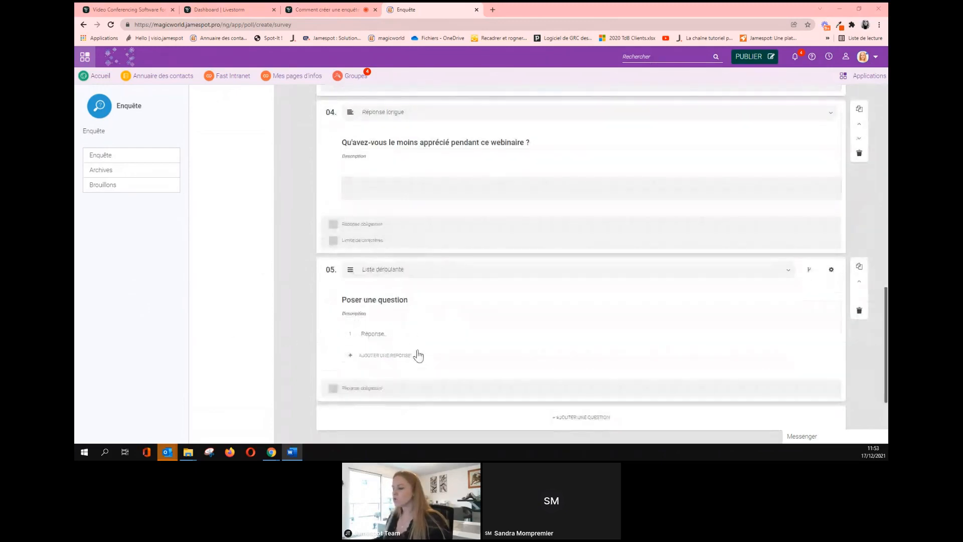
pyautogui.click(396, 303)
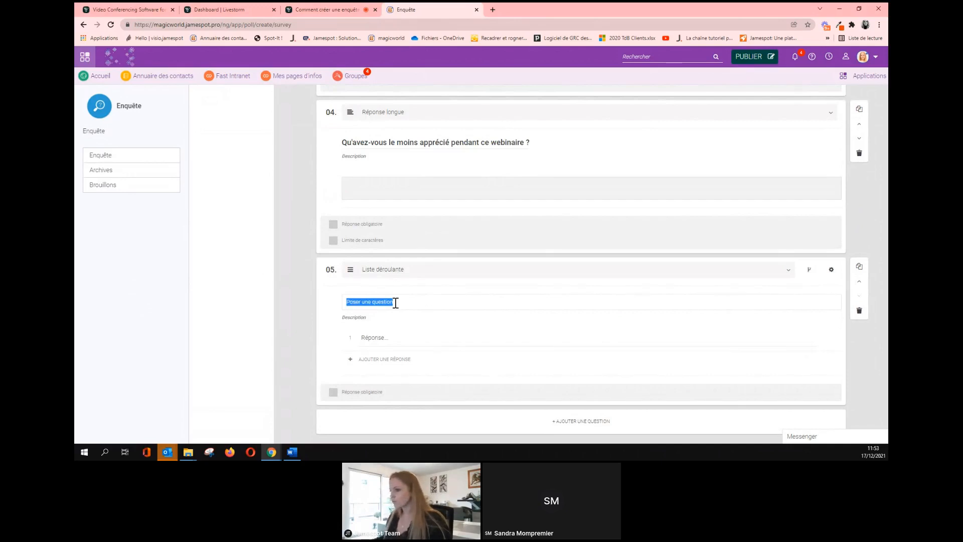
pyautogui.write("Suite à cette formation, vous sentez-vous plus à l'aise sur l'outil ?")
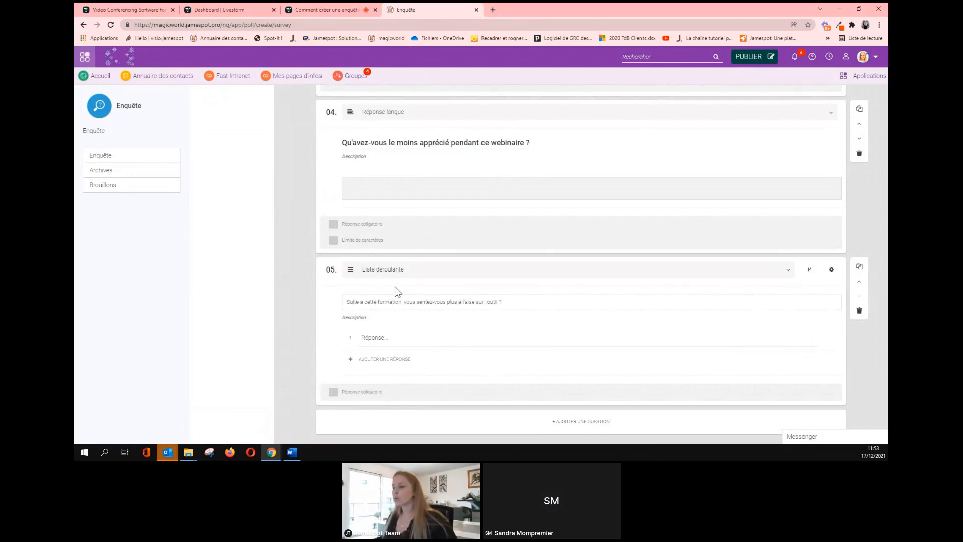
pyautogui.click(397, 273)
pyautogui.click(391, 290)
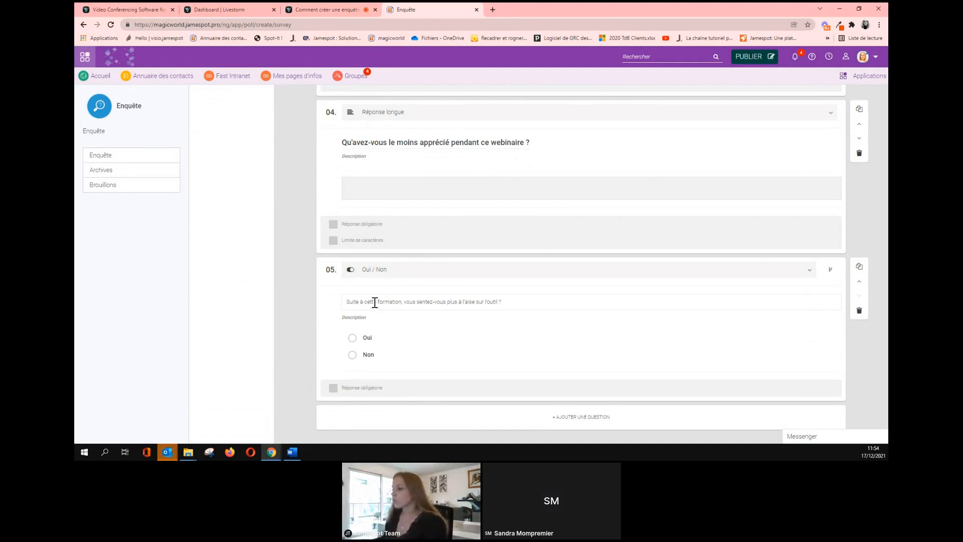
pyautogui.scroll(-1, 375, 302)
pyautogui.scroll(2, 541, 330)
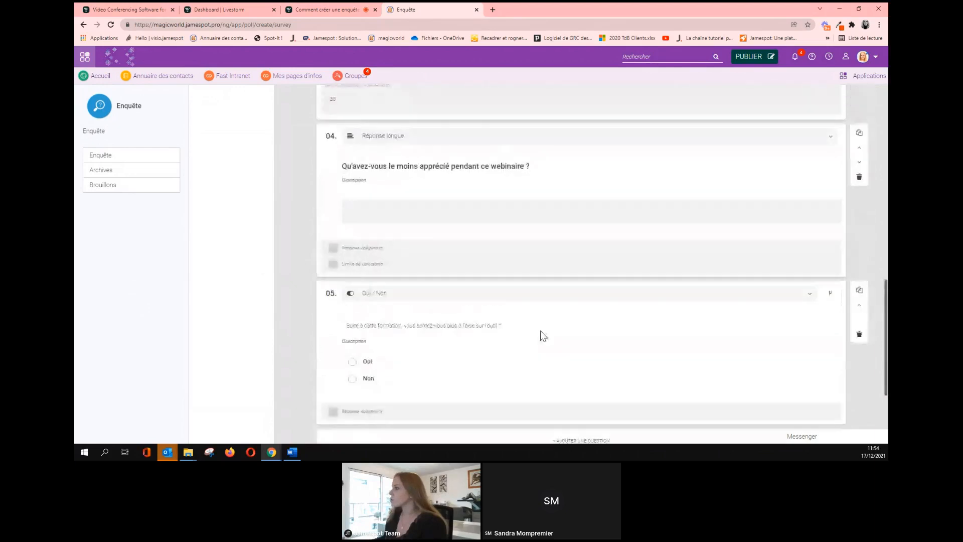
pyautogui.scroll(5, 541, 331)
pyautogui.scroll(6, 540, 345)
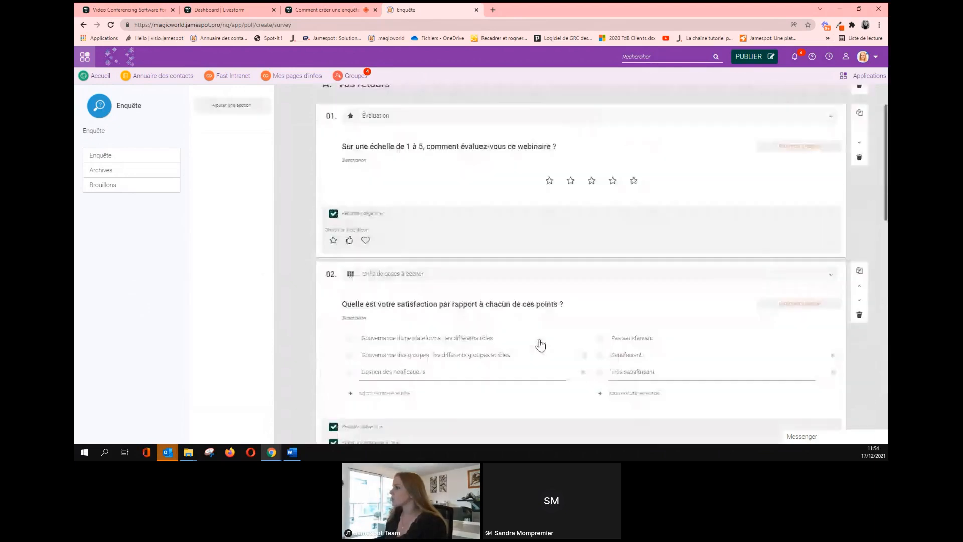
pyautogui.scroll(-15, 539, 344)
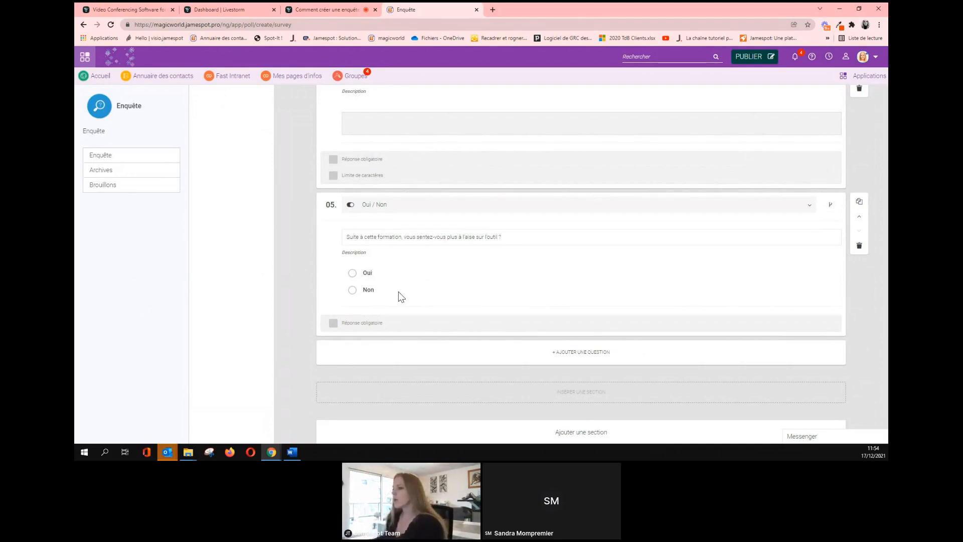
pyautogui.click(829, 206)
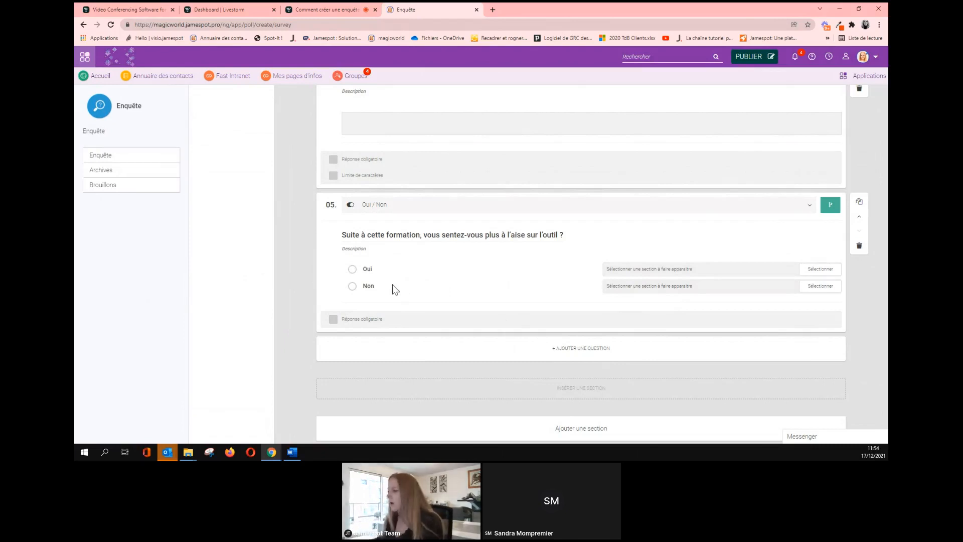
pyautogui.click(831, 210)
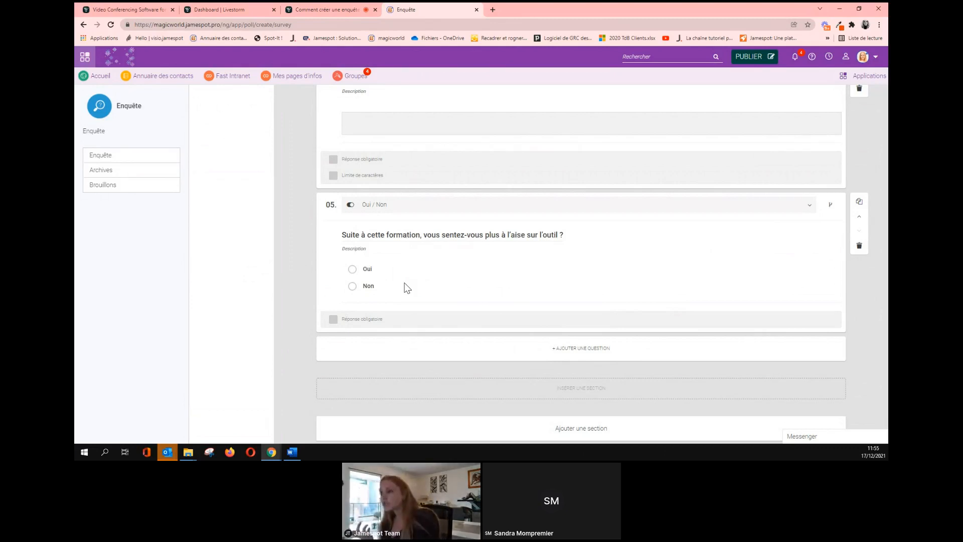
pyautogui.scroll(-1, 407, 289)
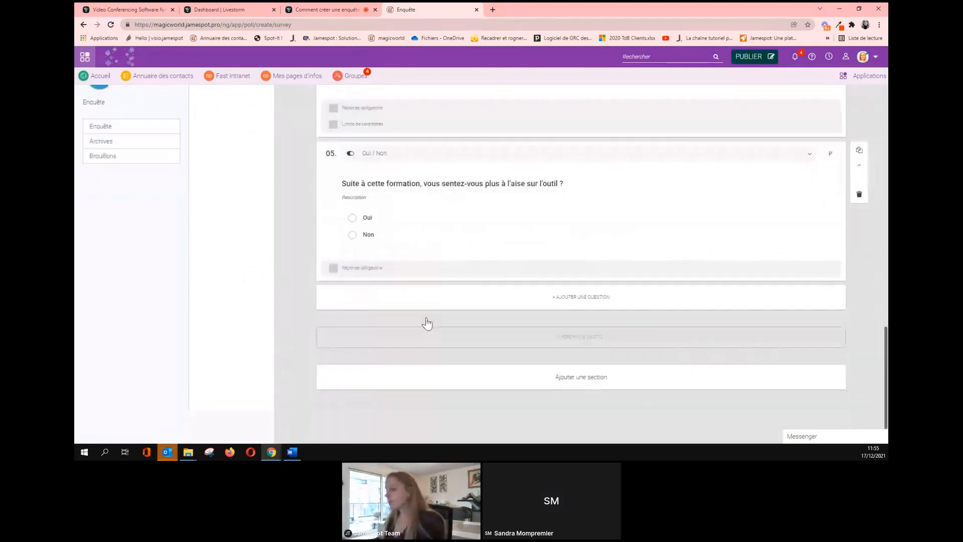
pyautogui.click(458, 380)
pyautogui.scroll(-3, 416, 293)
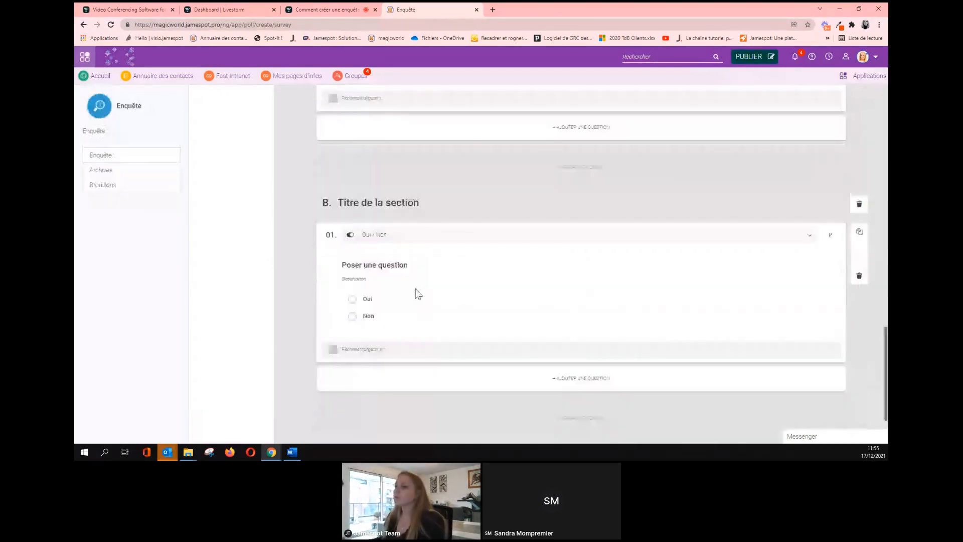
pyautogui.scroll(2, 417, 292)
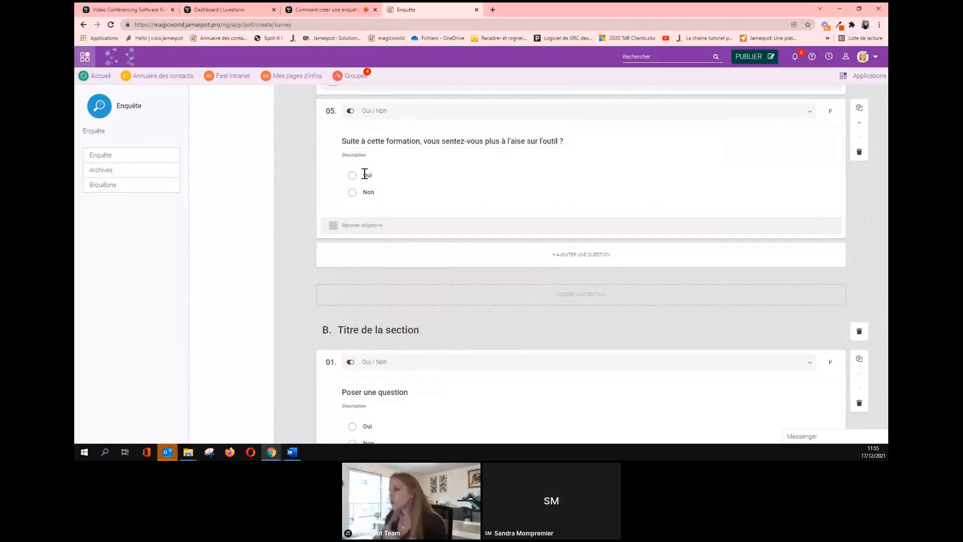
pyautogui.scroll(-2, 388, 255)
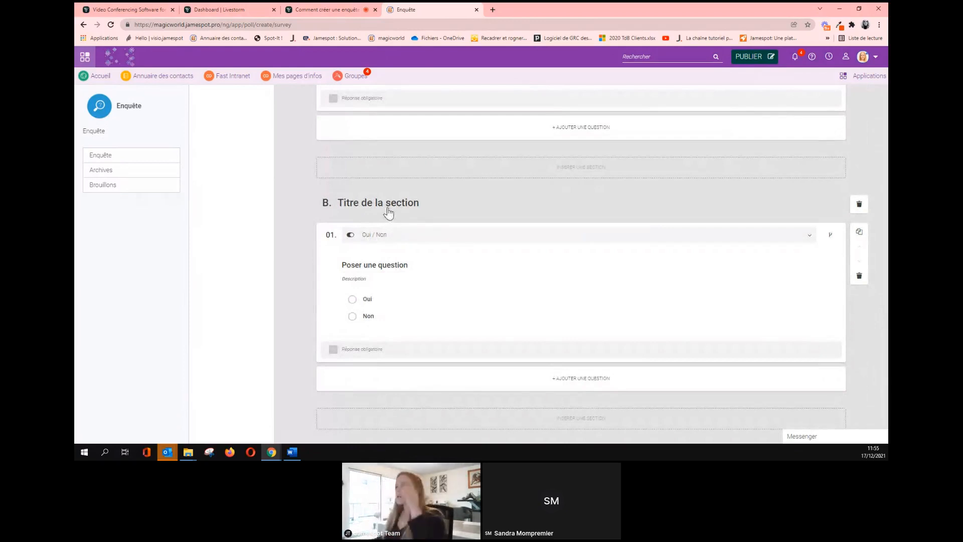
pyautogui.scroll(2, 399, 170)
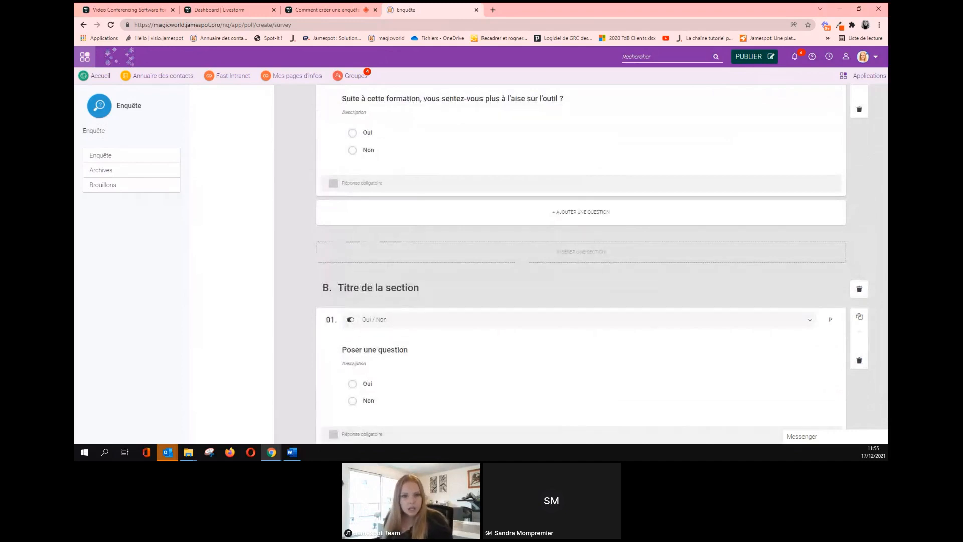
pyautogui.hotkey('alt', 'Tab')
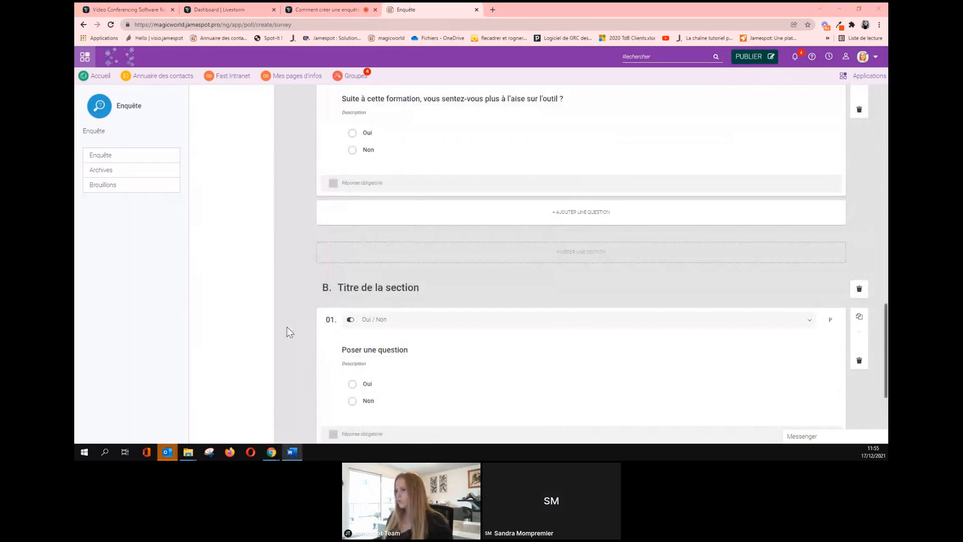
pyautogui.click(383, 290)
# Title section B 'Besoin d'accompagnement supplémentaire'.
pyautogui.tripleClick(383, 290)
pyautogui.write("Besoin d'accompagnement supplémentaire")
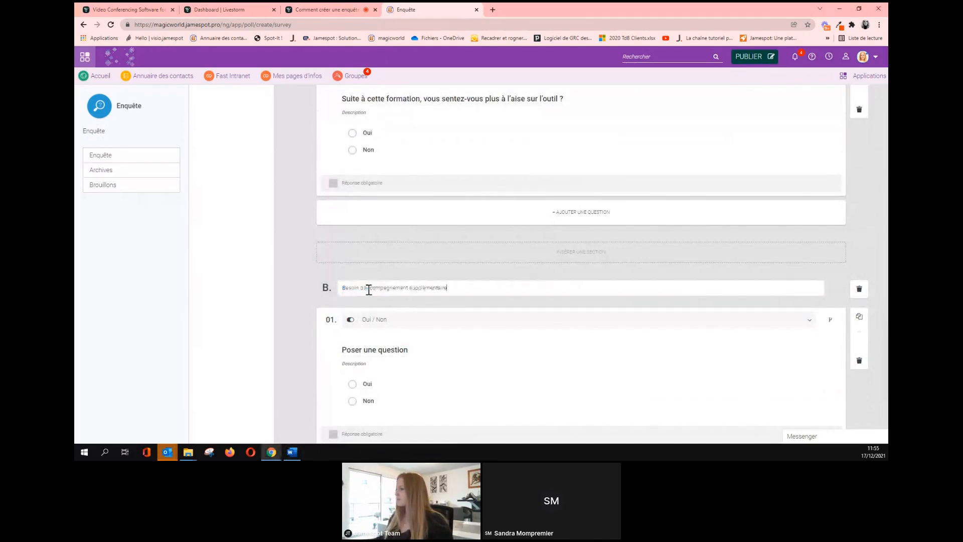
pyautogui.scroll(-1, 458, 325)
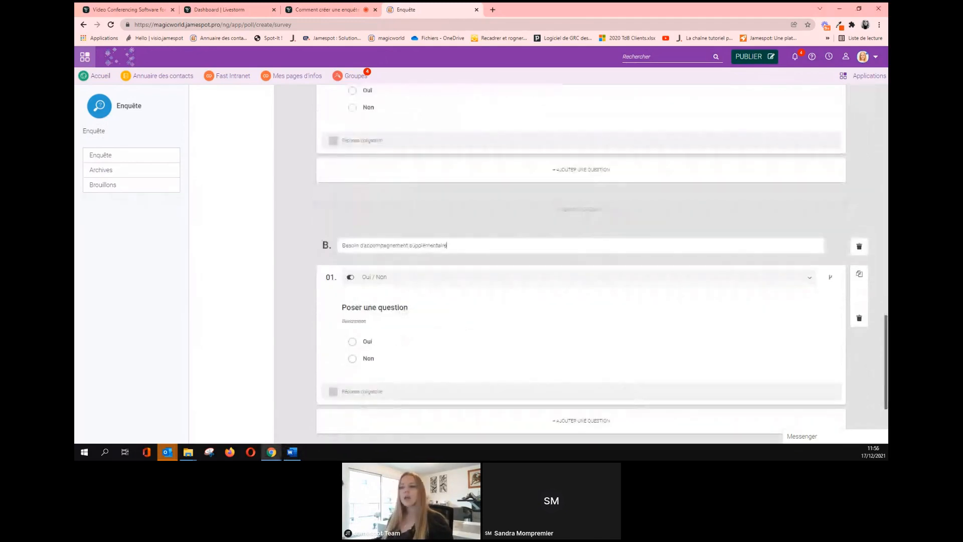
# Make section B's question a Réponse longue about feeling at ease, with no character limit.
pyautogui.click(436, 279)
pyautogui.scroll(-2, 419, 308)
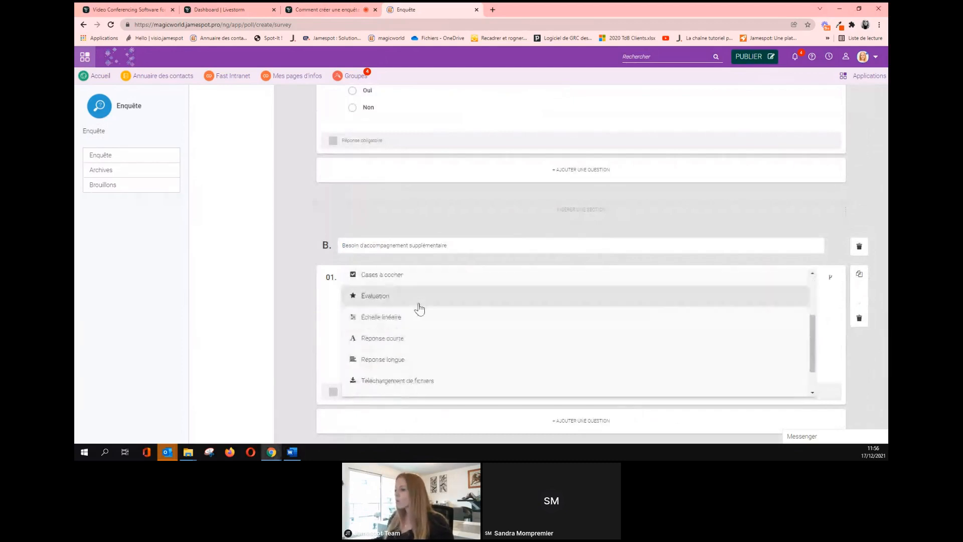
pyautogui.scroll(-2, 416, 314)
pyautogui.click(404, 324)
pyautogui.scroll(-2, 415, 323)
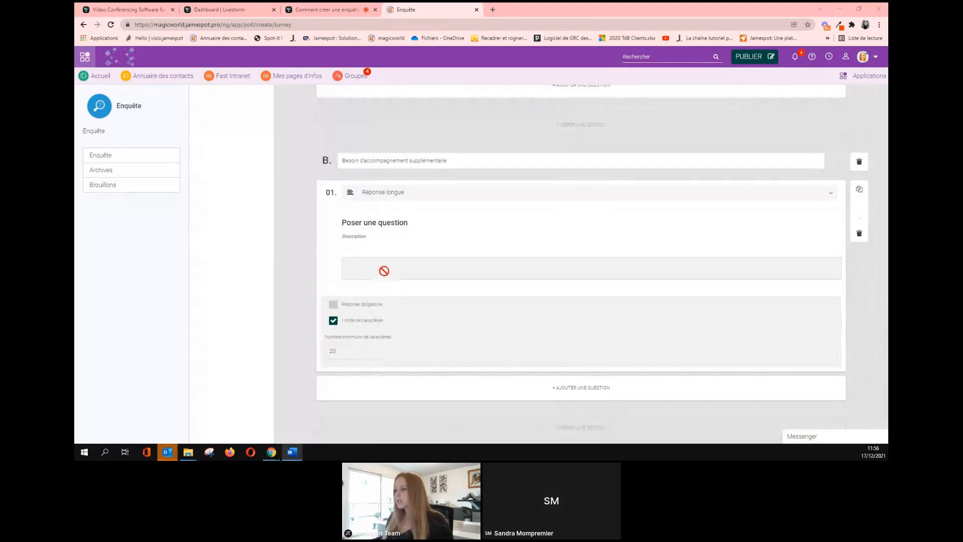
pyautogui.click(373, 228)
pyautogui.tripleClick(377, 224)
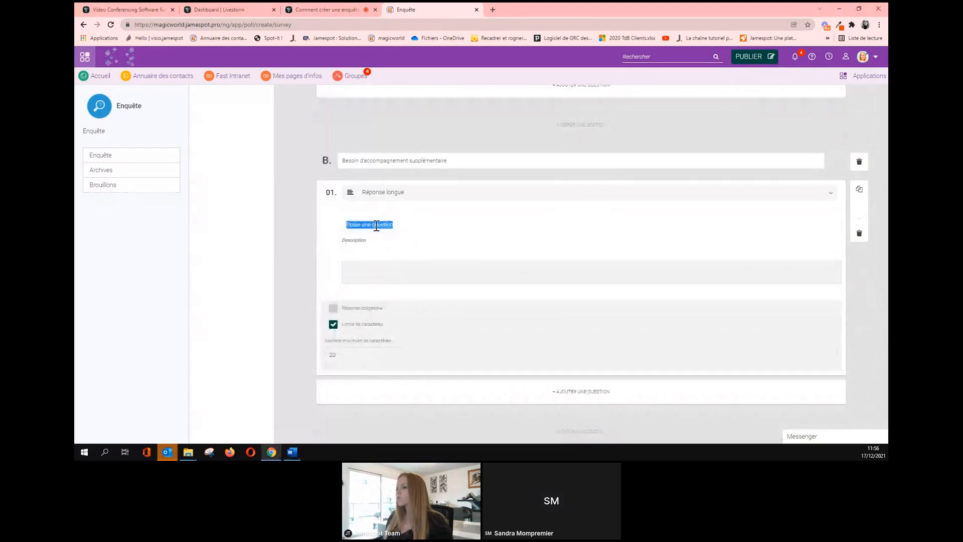
pyautogui.write("Que vous faudrait-il de plus pour vous sentir à l'aise sur la plateforme ?")
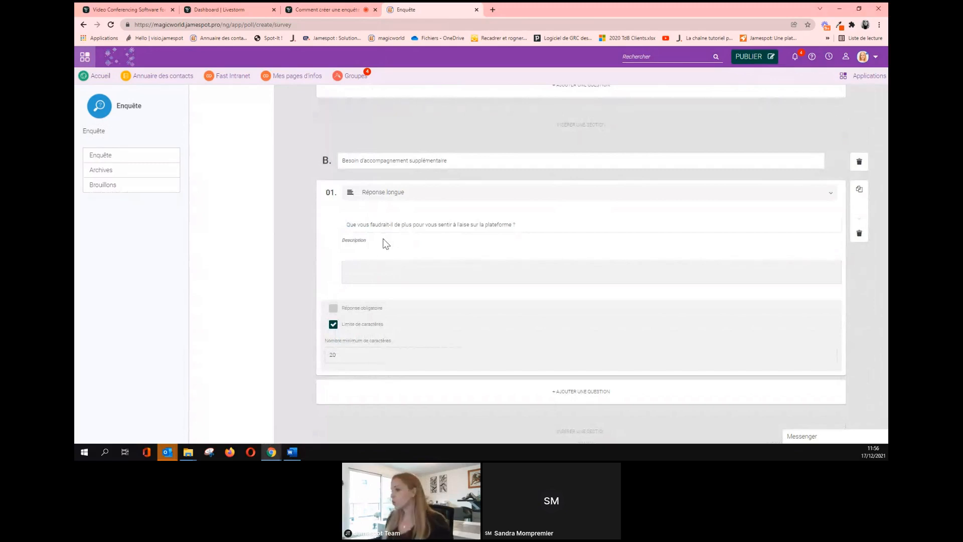
pyautogui.click(333, 325)
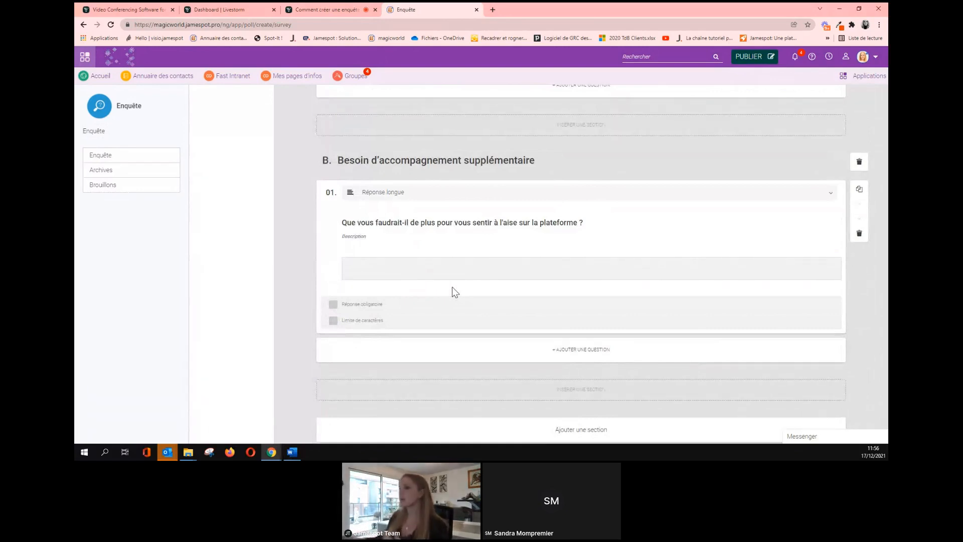
pyautogui.scroll(3, 452, 287)
pyautogui.scroll(1, 452, 288)
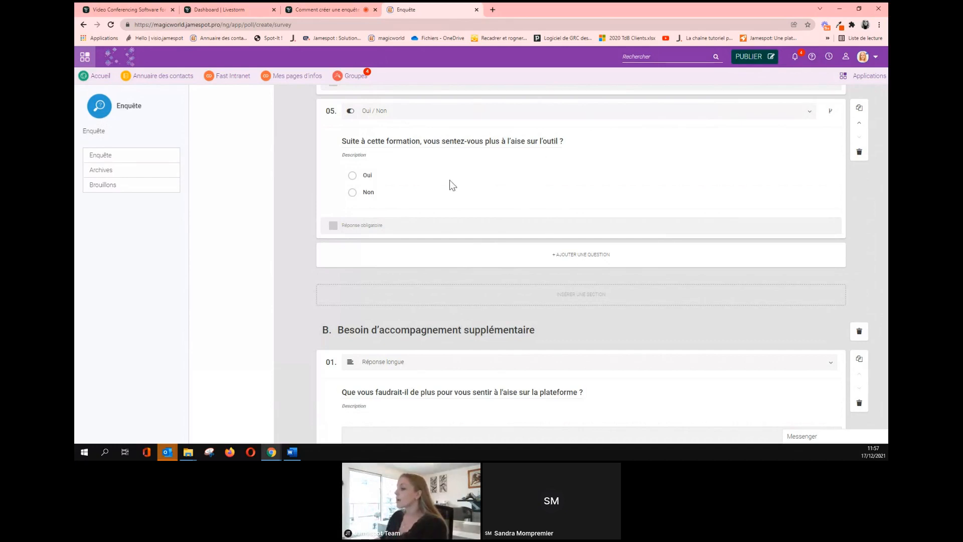
pyautogui.scroll(-3, 451, 186)
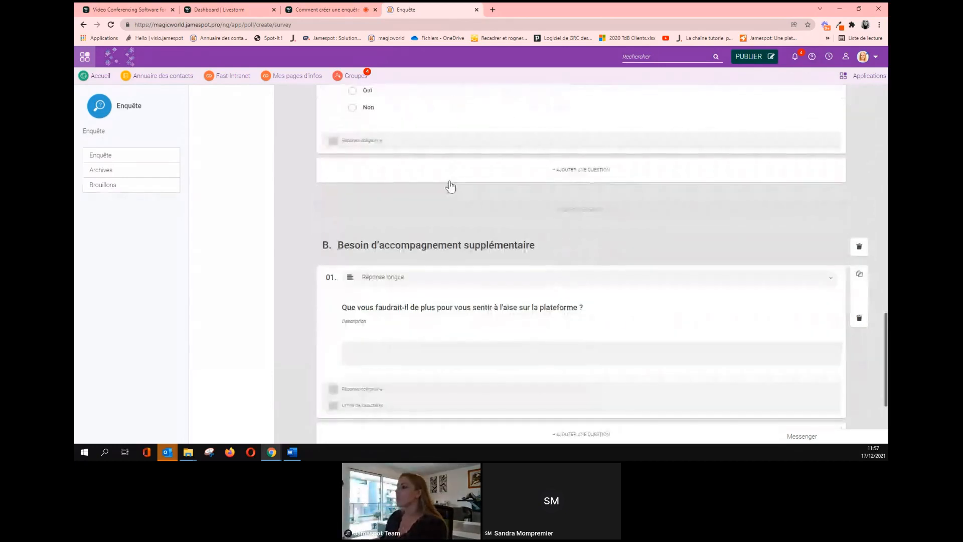
pyautogui.scroll(2, 449, 183)
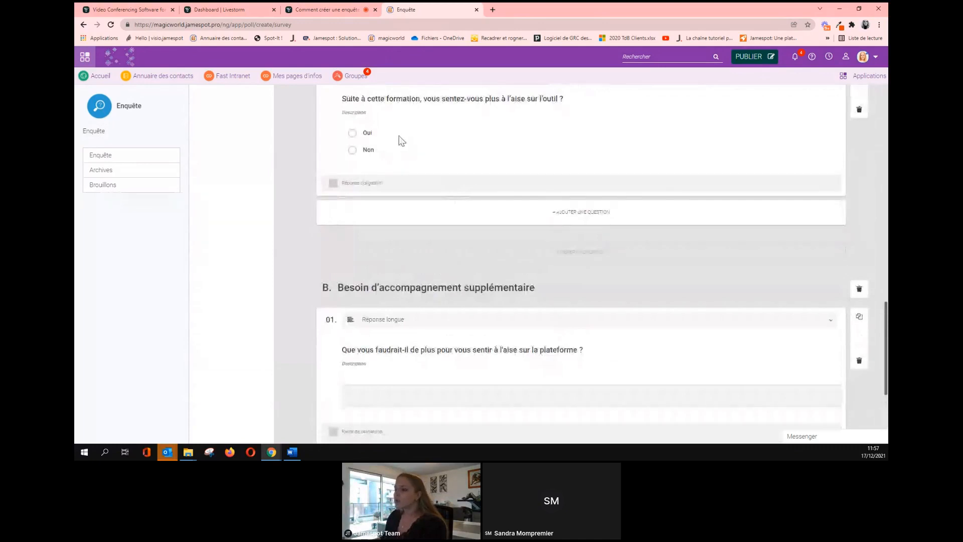
pyautogui.scroll(1, 396, 141)
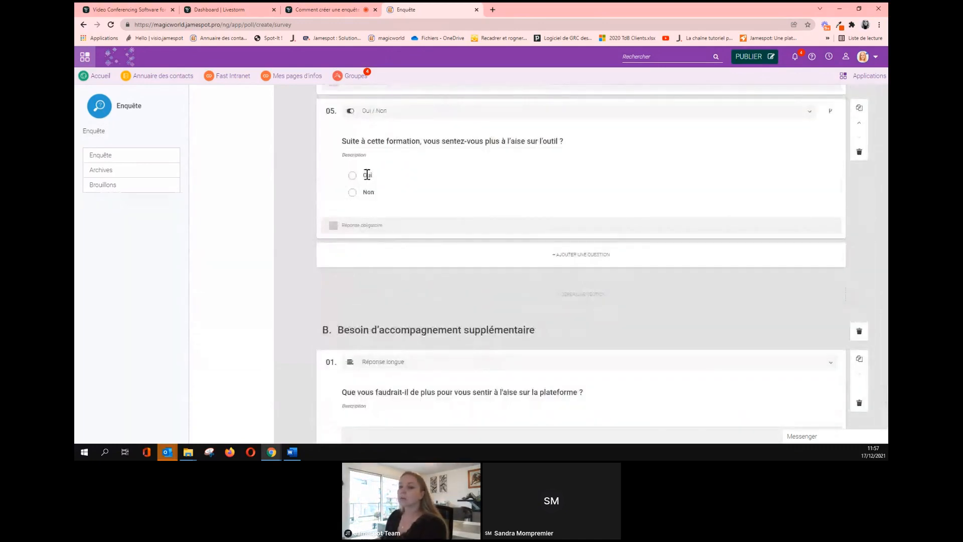
pyautogui.scroll(-2, 441, 236)
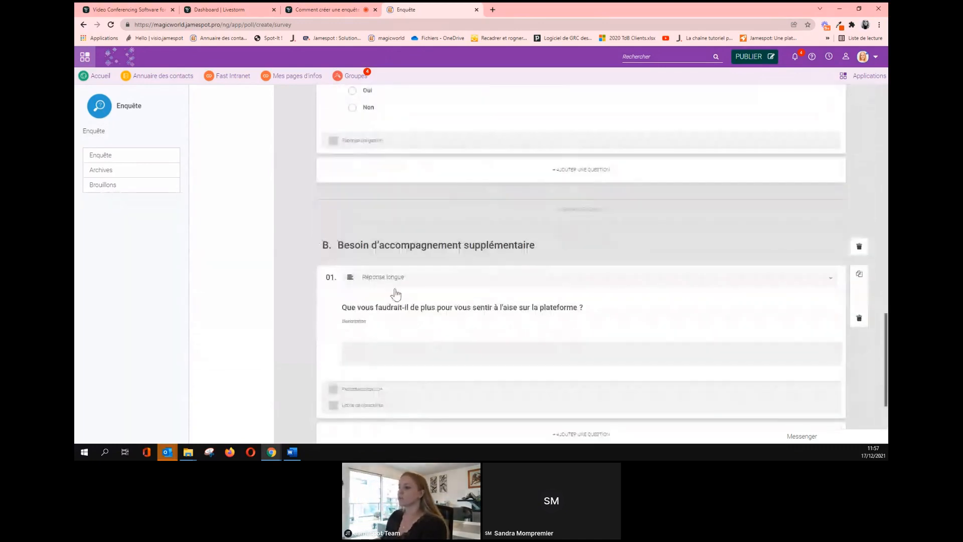
pyautogui.scroll(-2, 462, 283)
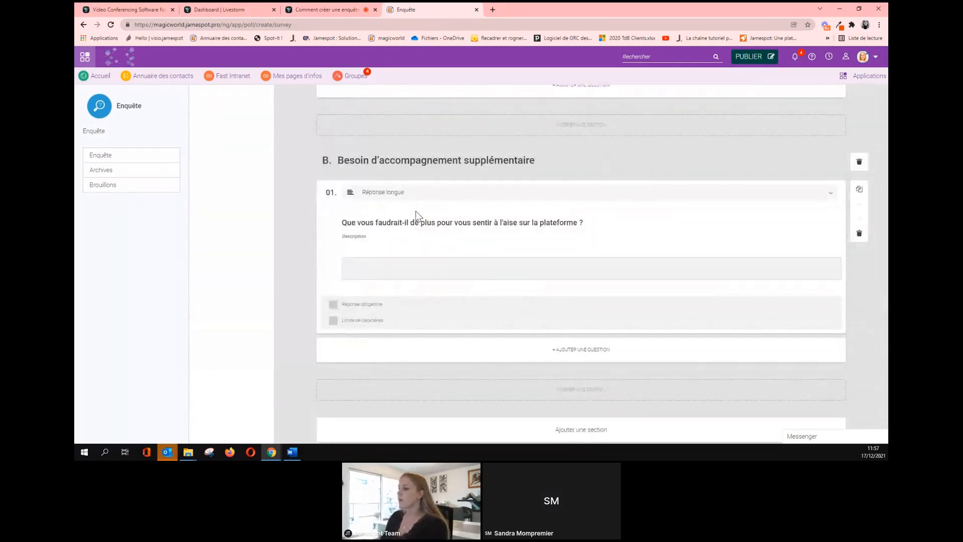
pyautogui.scroll(-1, 469, 328)
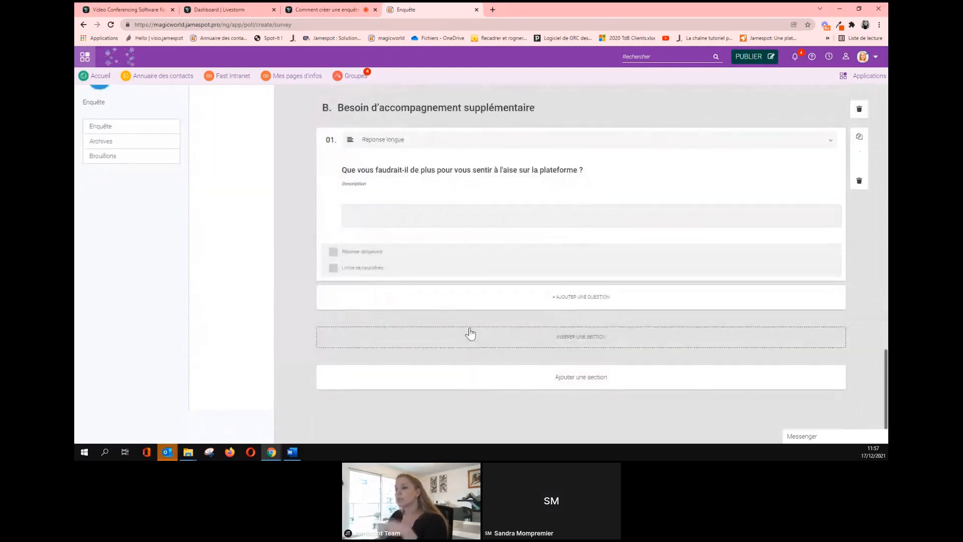
# Add section C titled 'Webinaires futurs'.
pyautogui.click(557, 380)
pyautogui.scroll(-3, 215, 325)
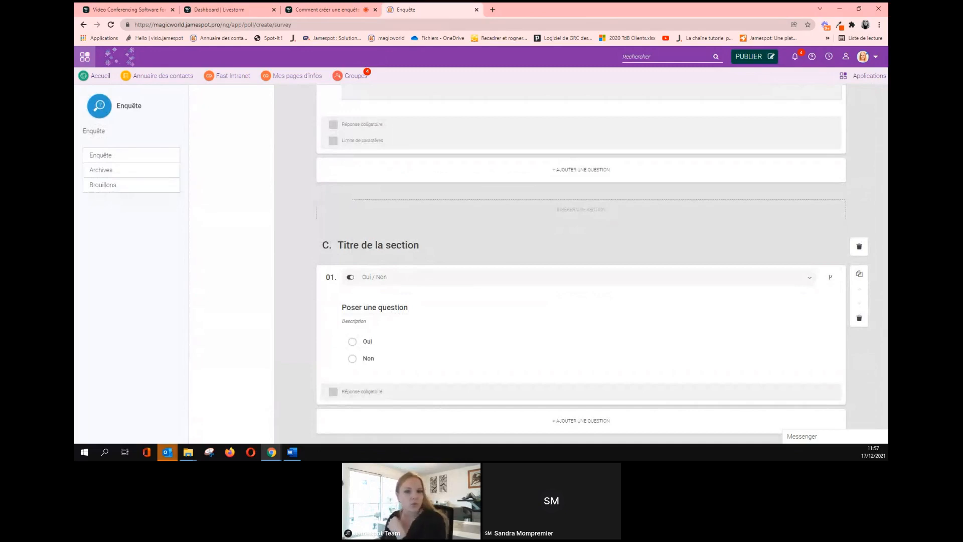
pyautogui.hotkey('alt', 'Tab')
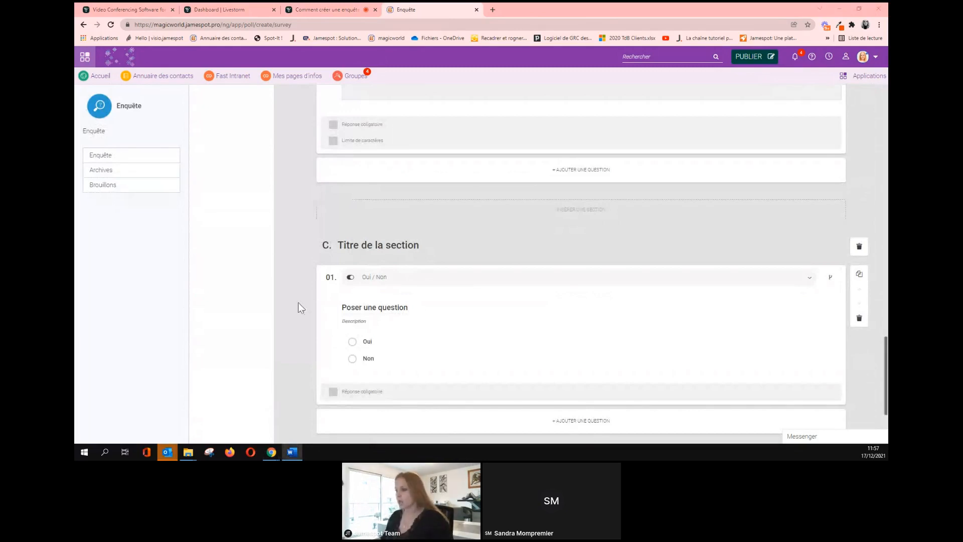
pyautogui.click(412, 250)
pyautogui.tripleClick(406, 249)
pyautogui.write('Webinaires futurs')
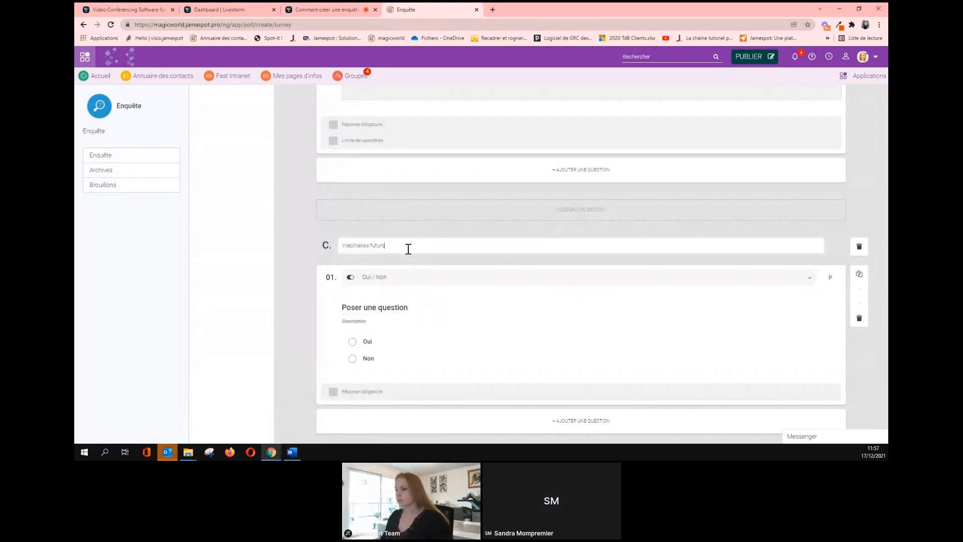
# Give section C the question 'Pensez-vous assister à d'autres webinaires ?' and show its question types.
pyautogui.hotkey('alt', 'Tab')
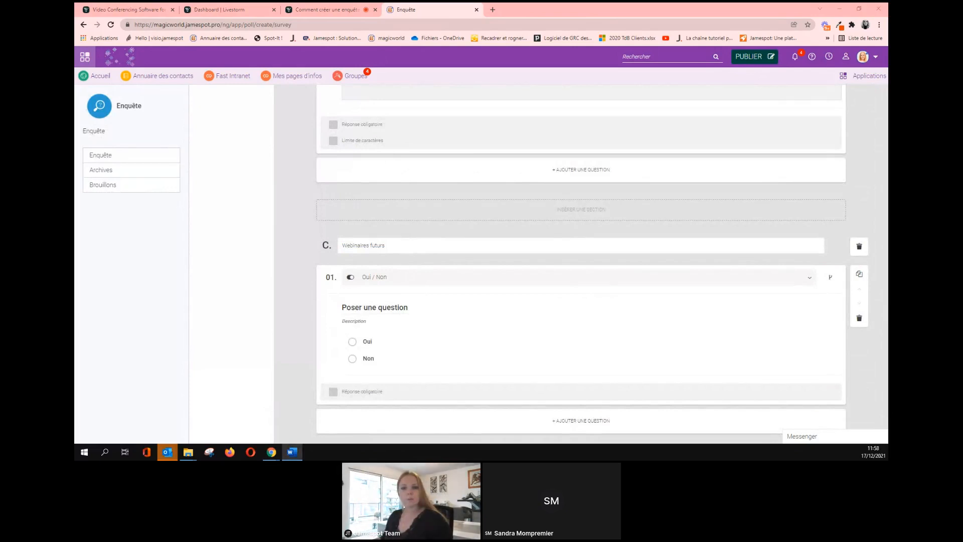
pyautogui.click(406, 308)
pyautogui.write("Pensez-vous assister à d'autres webinaires ?")
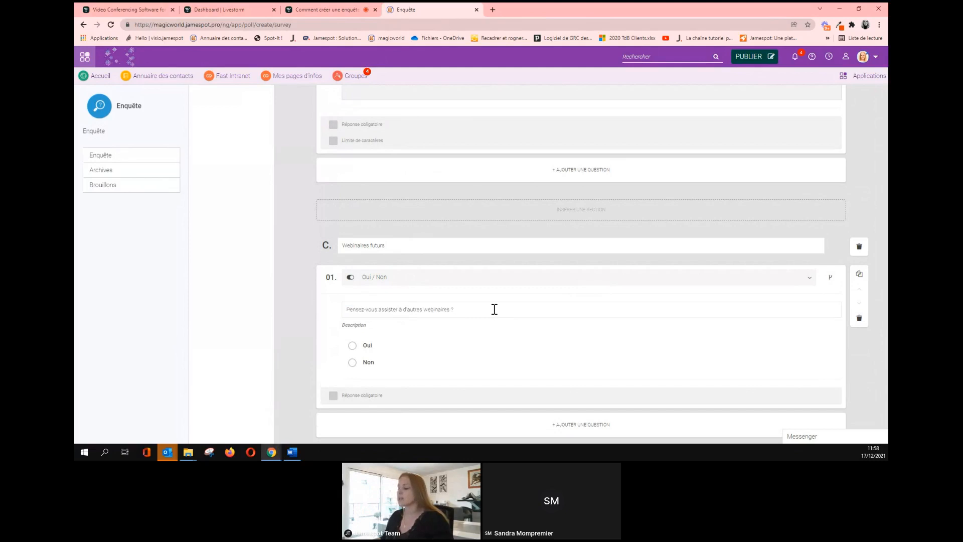
pyautogui.scroll(-1, 493, 314)
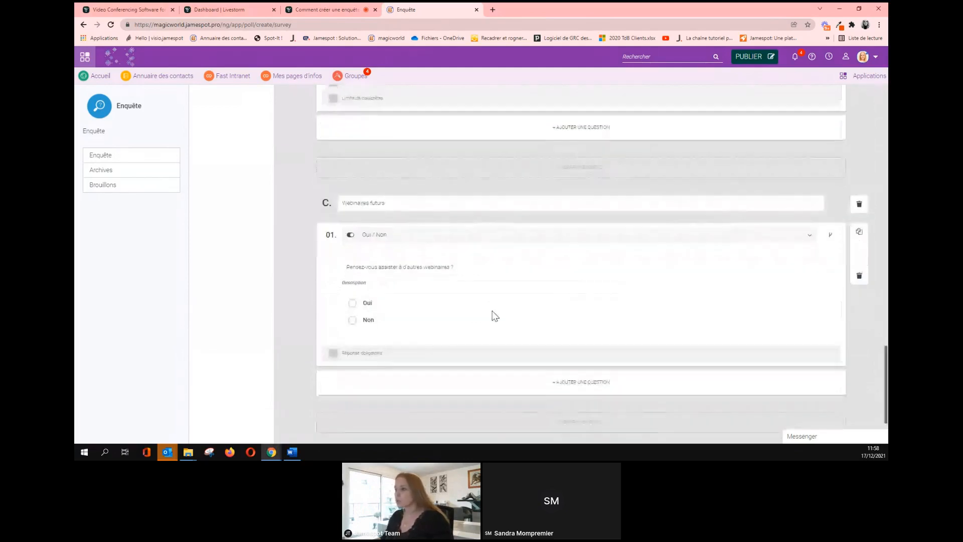
pyautogui.click(435, 243)
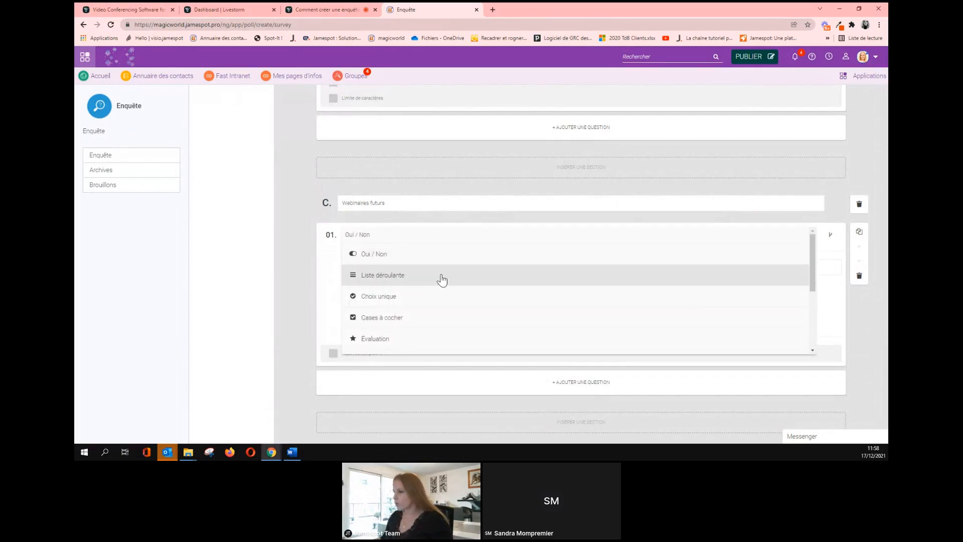
pyautogui.scroll(-5, 441, 279)
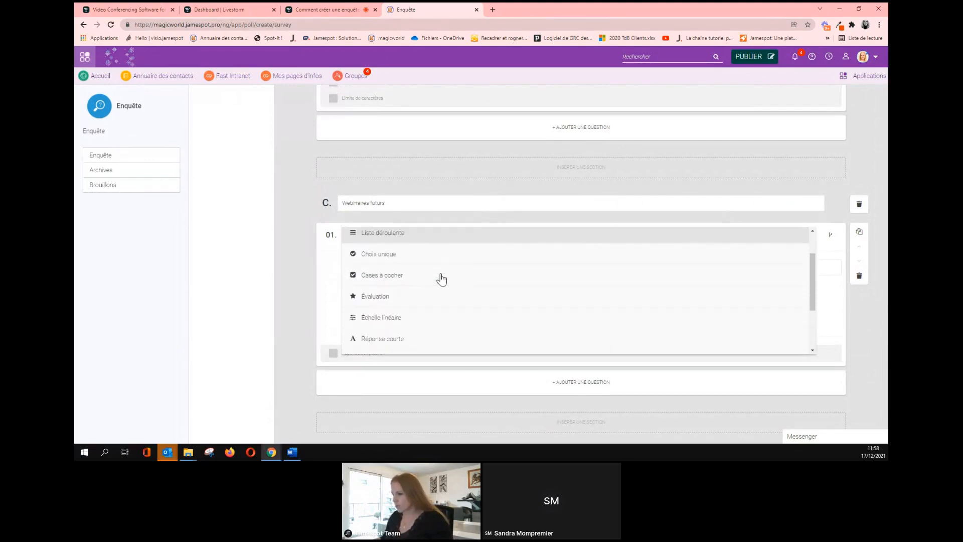
pyautogui.scroll(4, 442, 279)
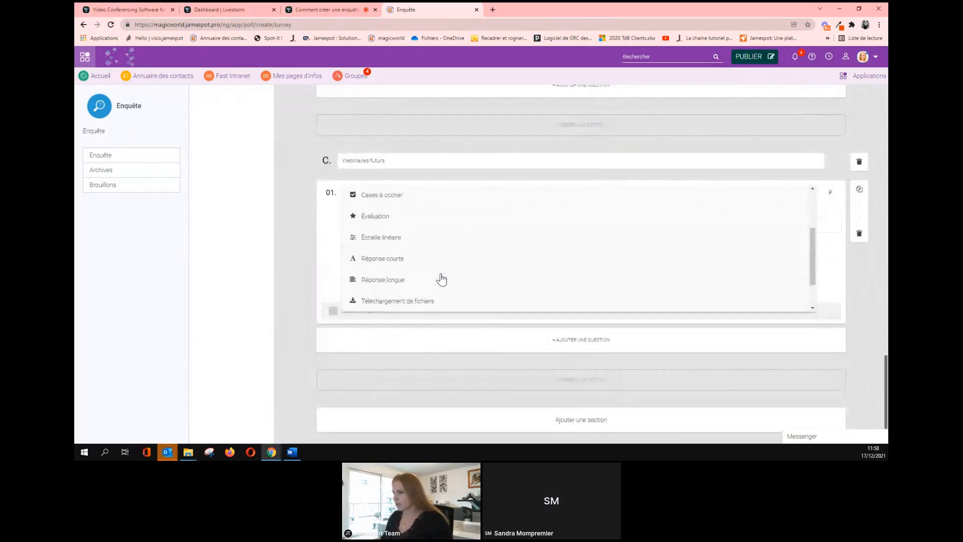
pyautogui.scroll(1, 438, 270)
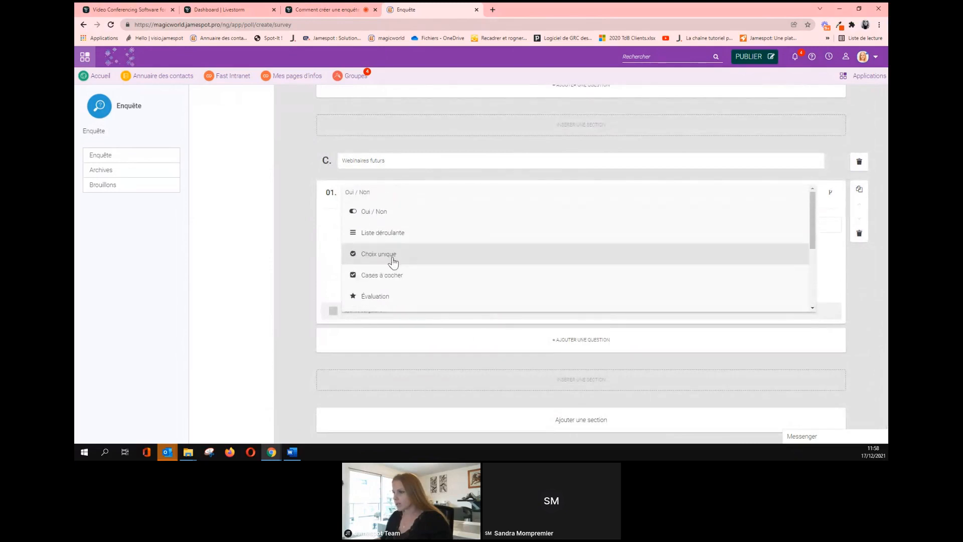
# Make section C question 01 a checkbox question, leaving the minimum and maximum answer limits off.
pyautogui.click(384, 276)
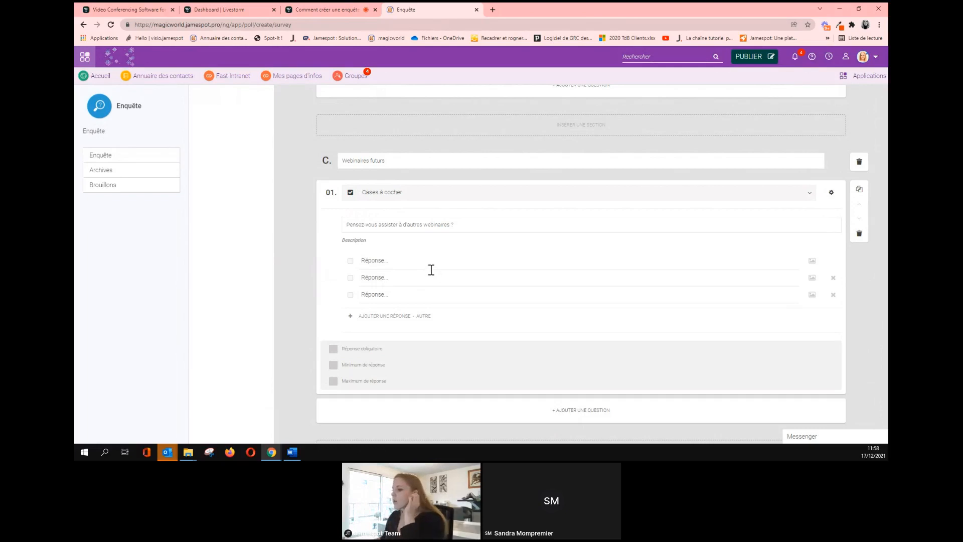
pyautogui.click(343, 367)
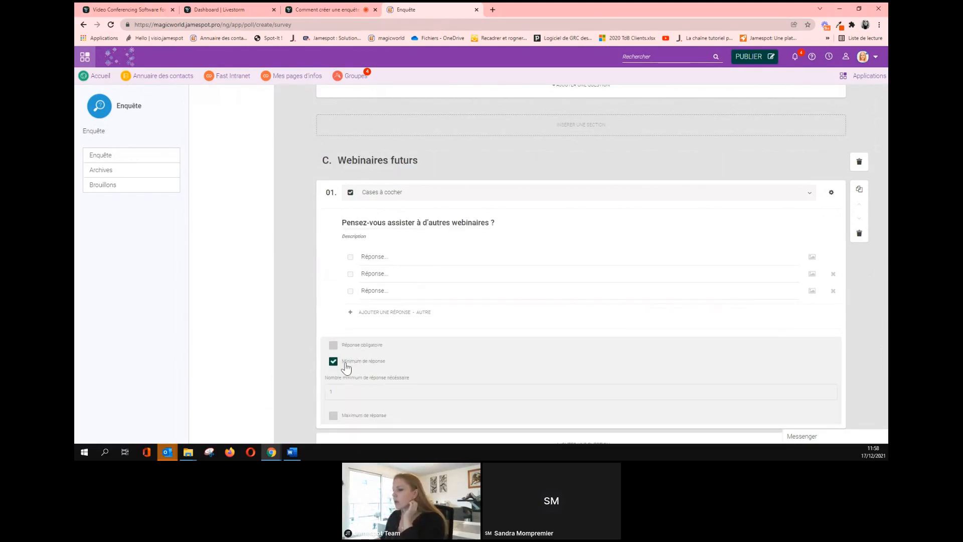
pyautogui.click(343, 370)
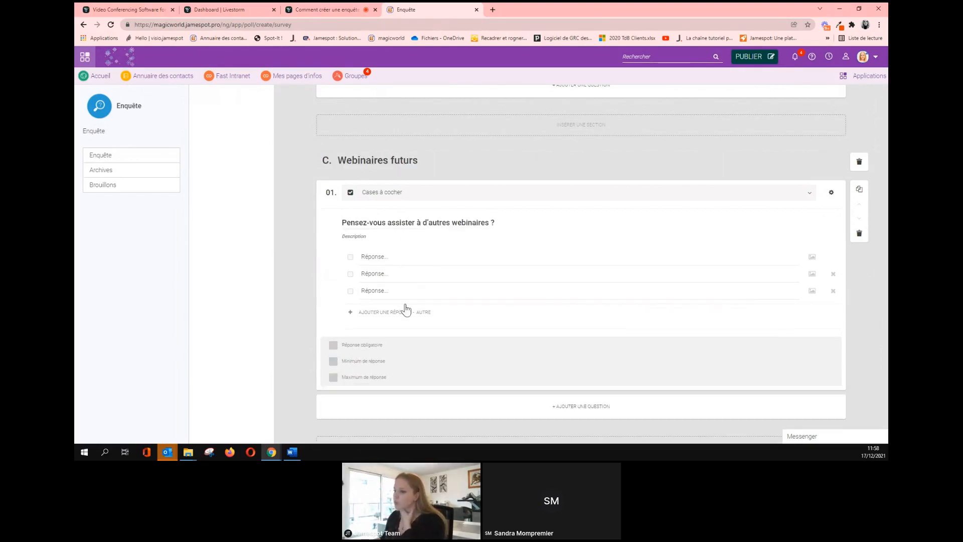
pyautogui.scroll(-1, 376, 326)
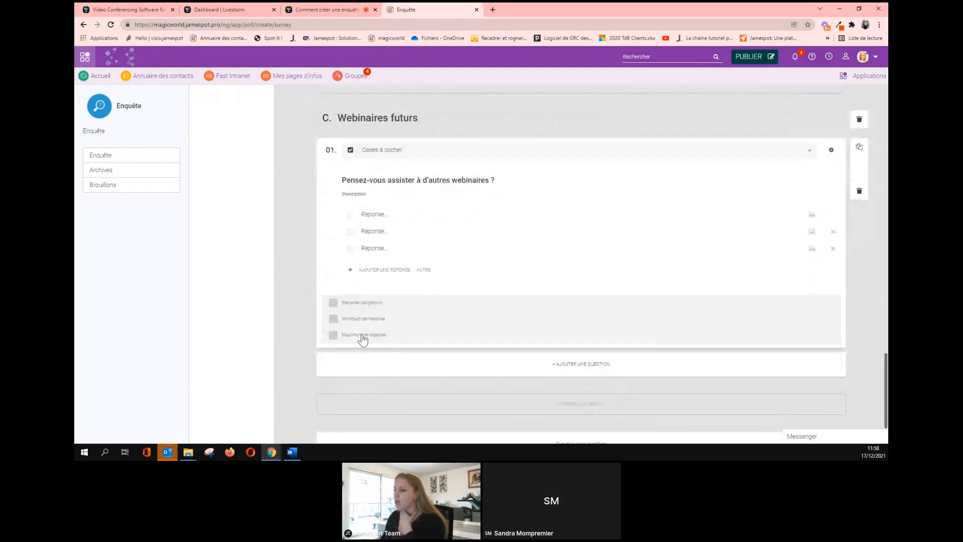
pyautogui.click(334, 337)
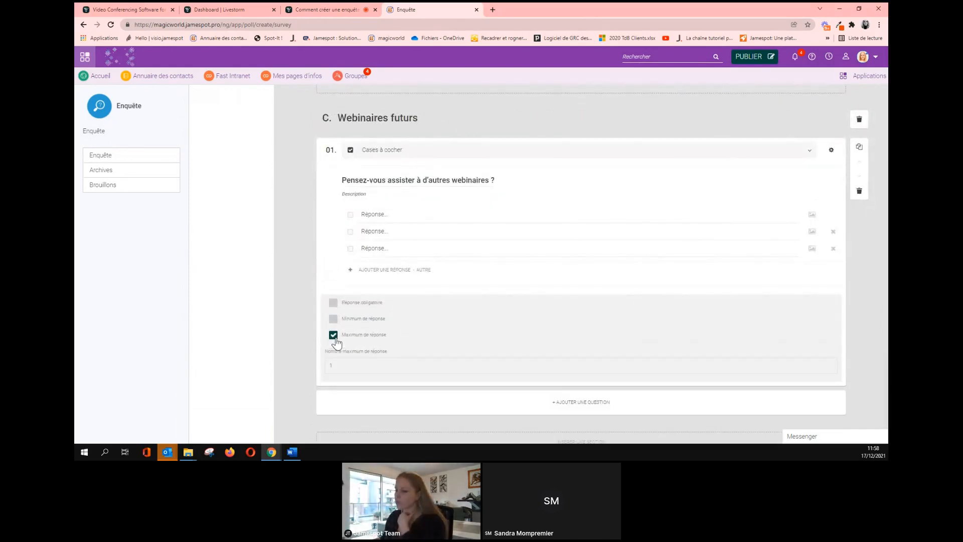
pyautogui.click(334, 337)
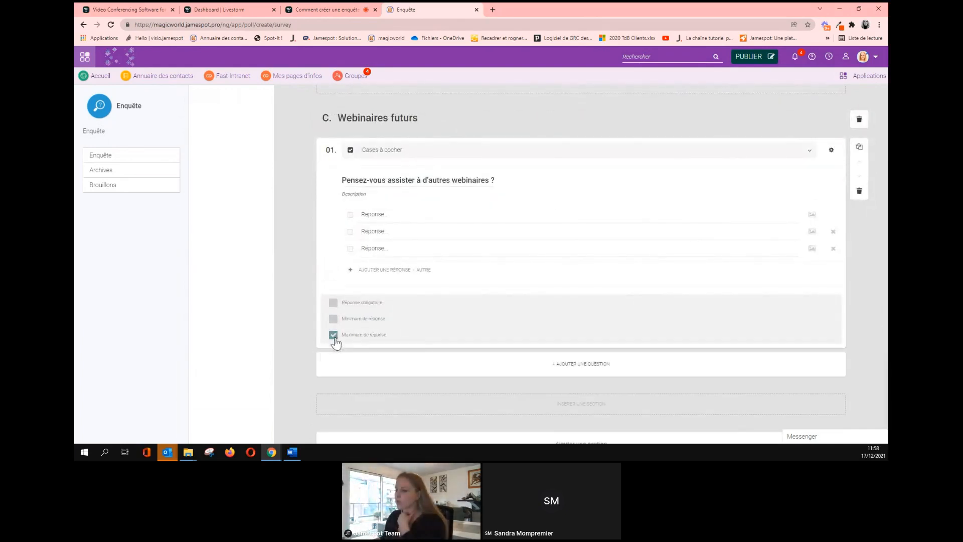
# Enter the three answers Peu probable, Probable and Très probable.
pyautogui.click(410, 219)
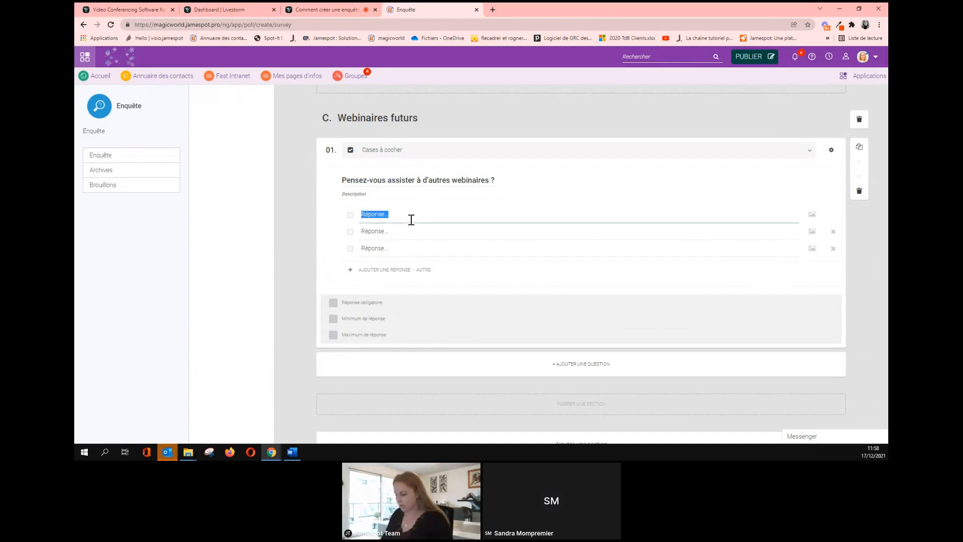
pyautogui.write('Peup')
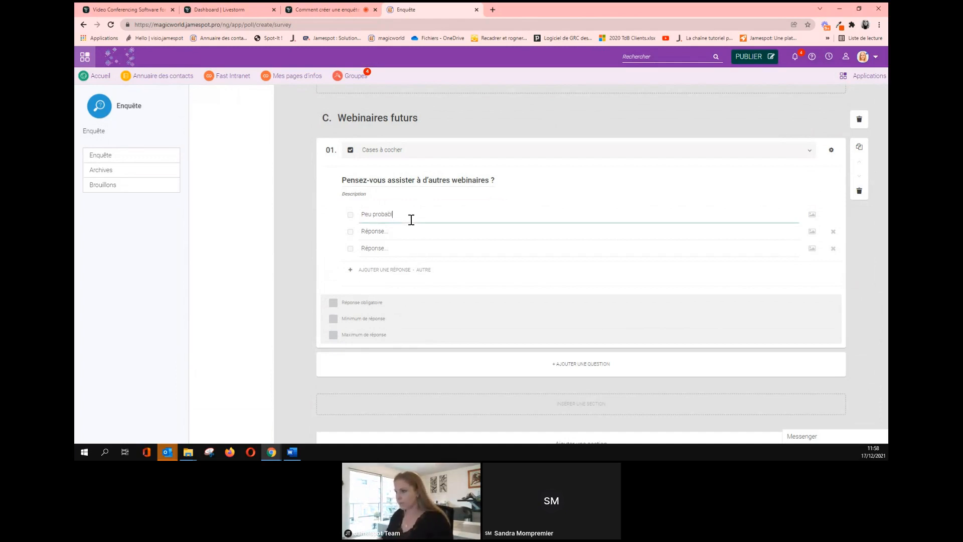
pyautogui.click(406, 232)
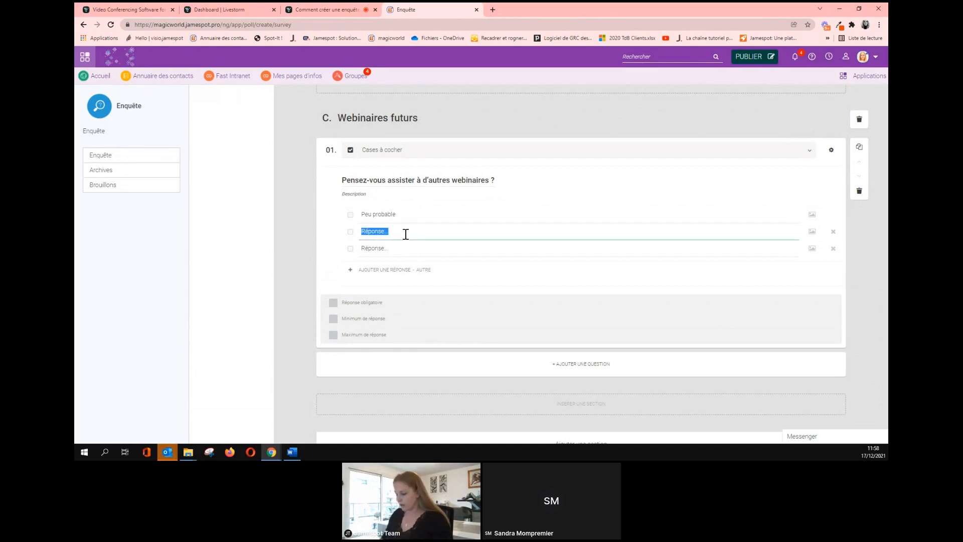
pyautogui.write('Probable')
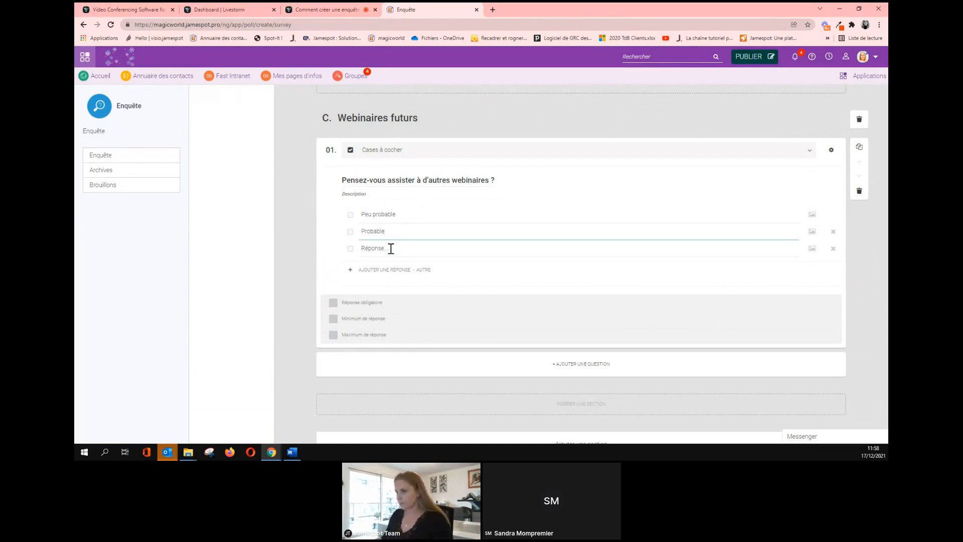
pyautogui.click(391, 249)
pyautogui.write('Très pro')
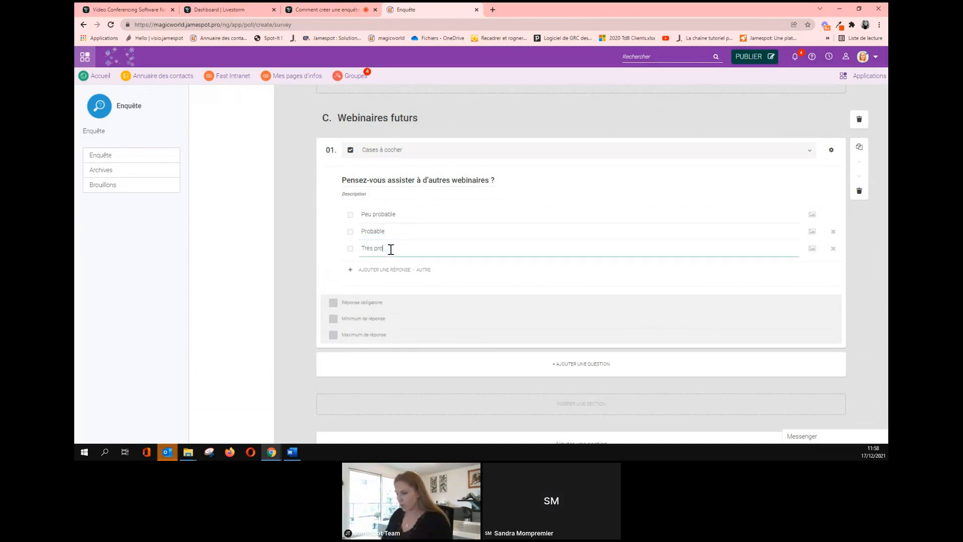
pyautogui.write('bable')
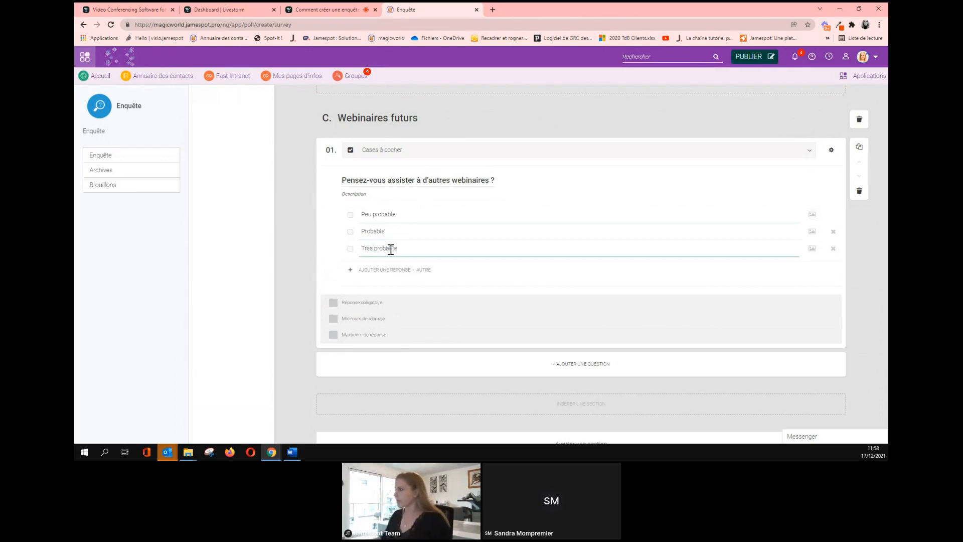
# Attach the sad blue face image from the Image enquête folder to Peu probable.
pyautogui.click(811, 216)
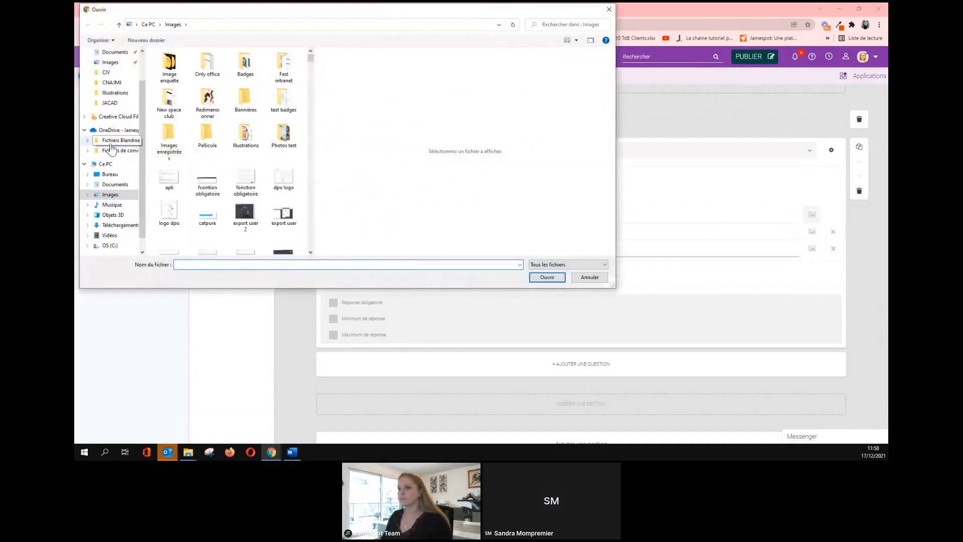
pyautogui.click(167, 80)
pyautogui.doubleClick(167, 81)
pyautogui.click(229, 71)
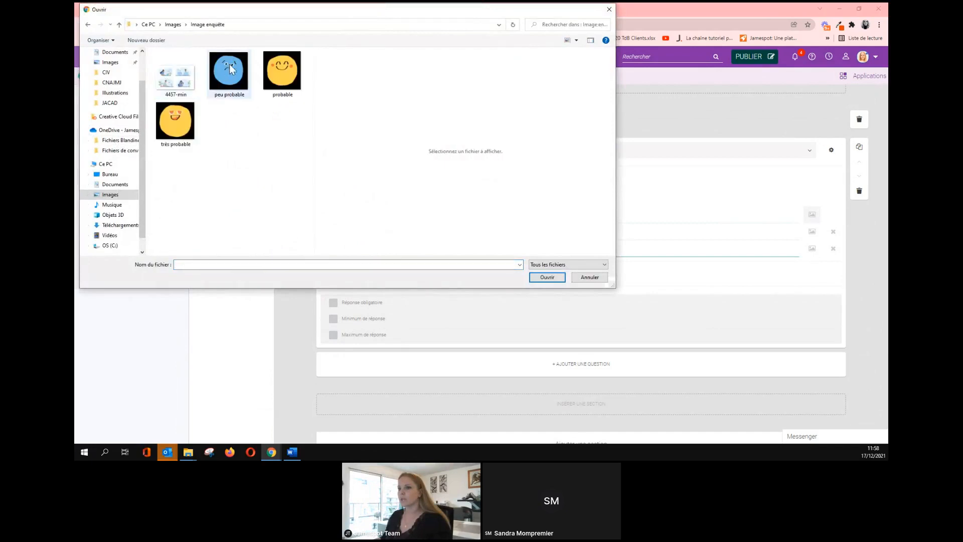
pyautogui.click(549, 278)
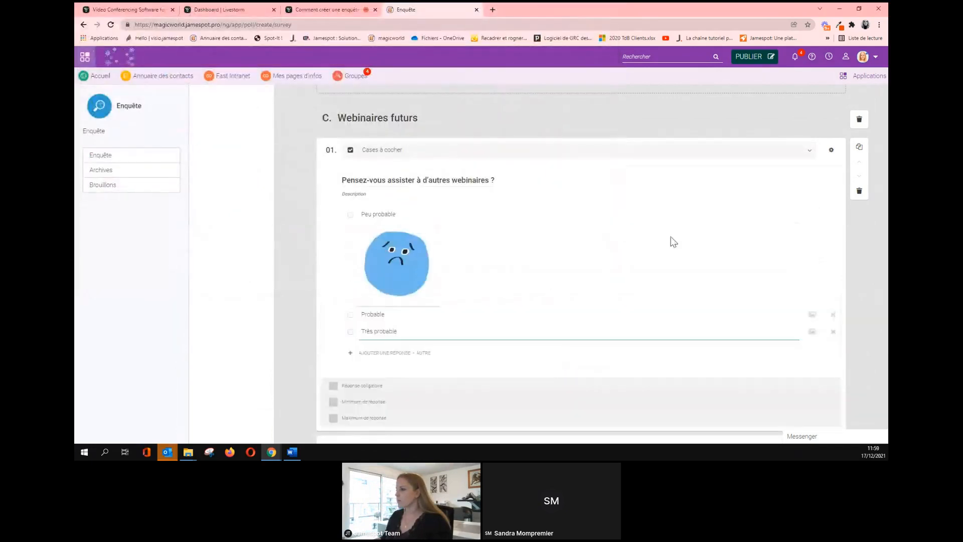
pyautogui.scroll(-1, 817, 276)
# Attach the smiling face to Probable and the heart-eyes image to Très probable.
pyautogui.click(811, 271)
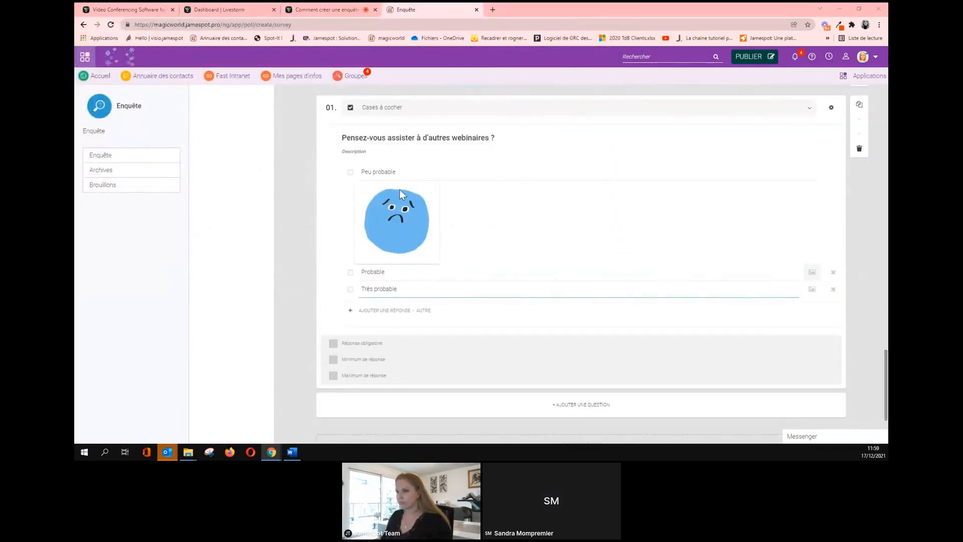
pyautogui.doubleClick(279, 71)
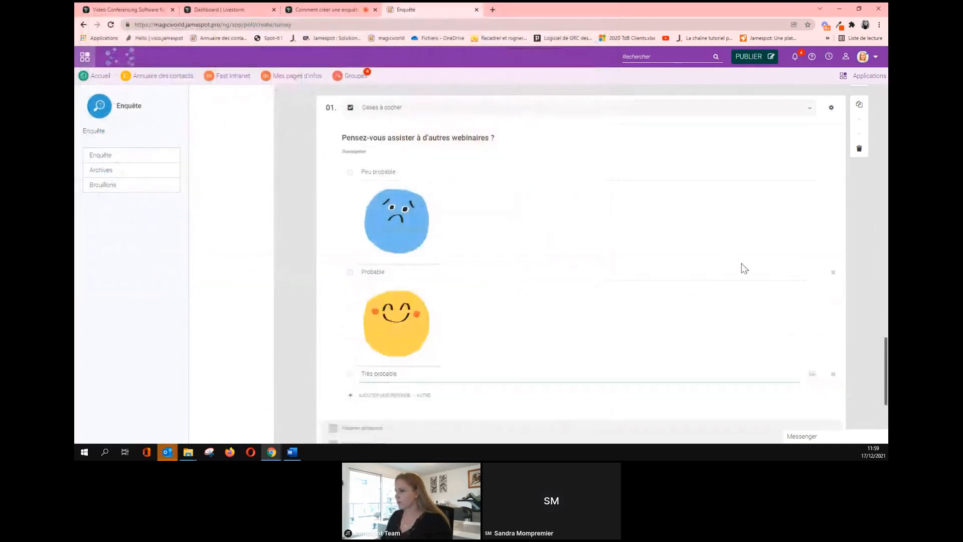
pyautogui.scroll(-3, 825, 324)
pyautogui.click(809, 250)
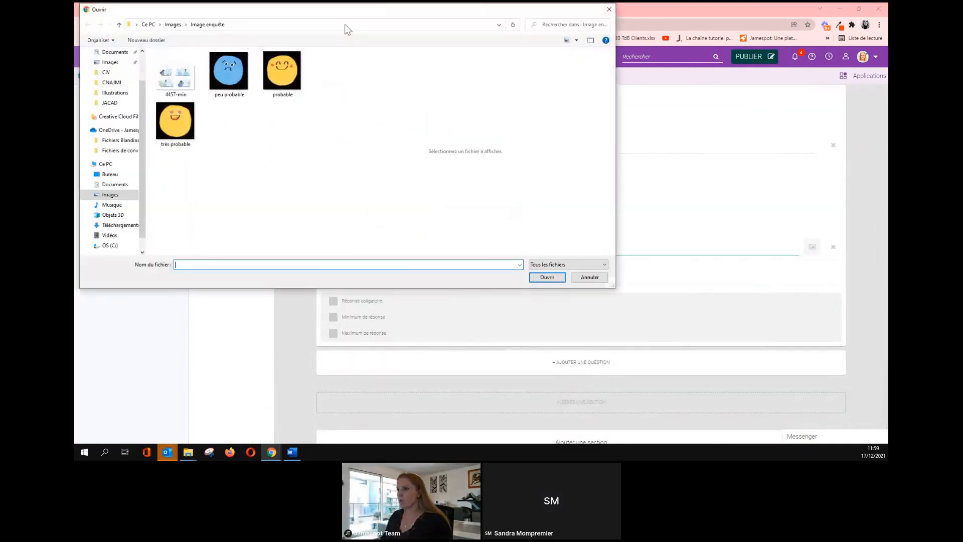
pyautogui.click(175, 121)
pyautogui.click(549, 277)
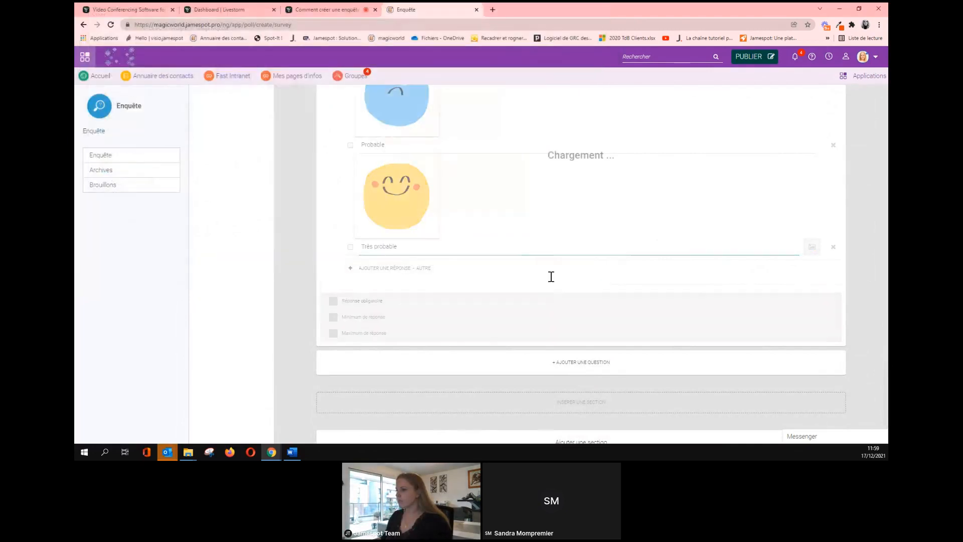
pyautogui.scroll(-3, 488, 296)
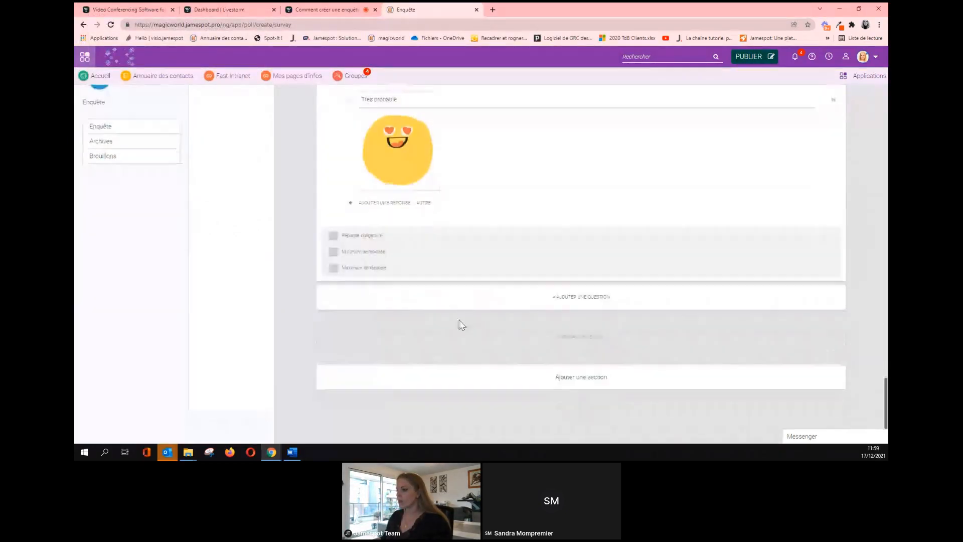
# Make Webinaires futurs mandatory with a maximum of 1 answer, then return to the Word list.
pyautogui.click(333, 236)
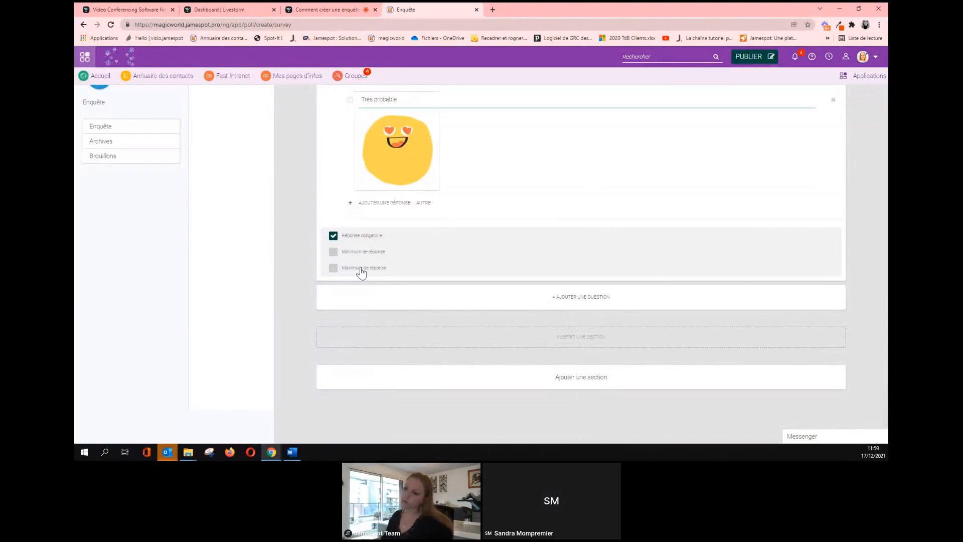
pyautogui.click(333, 267)
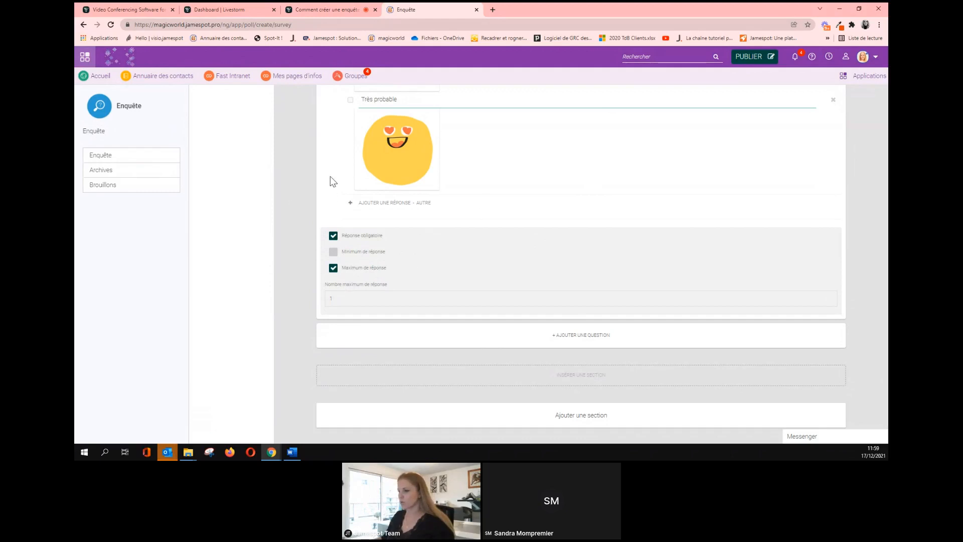
pyautogui.scroll(5, 584, 302)
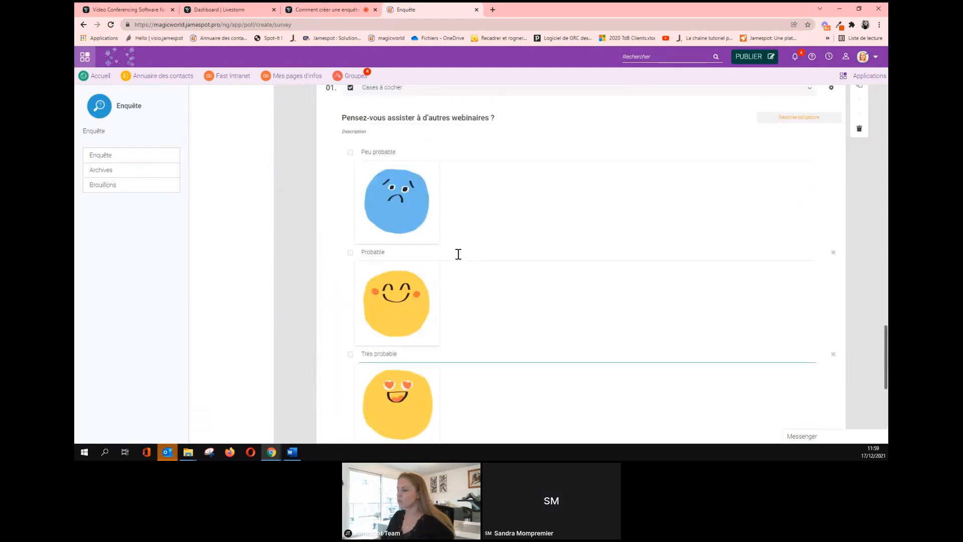
pyautogui.scroll(-6, 458, 253)
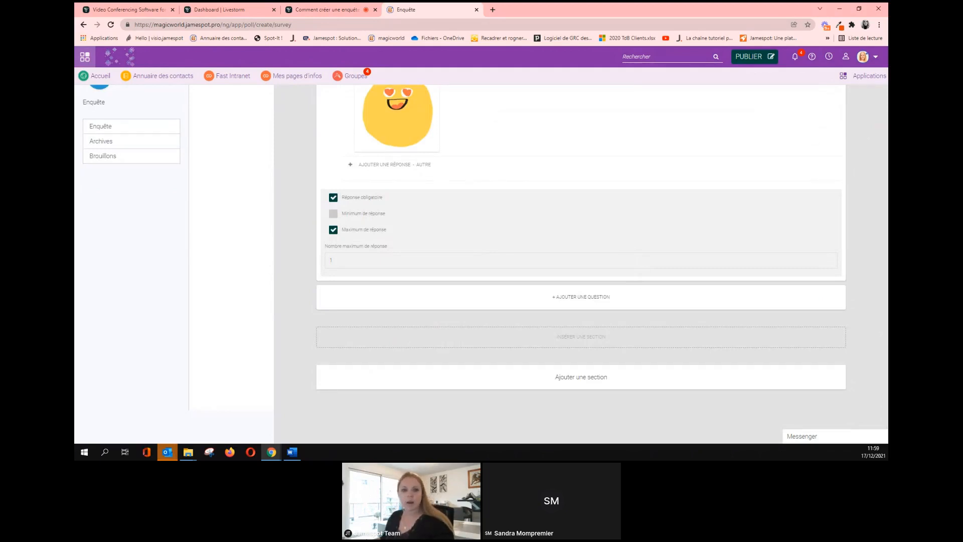
pyautogui.hotkey('alt', 'Tab')
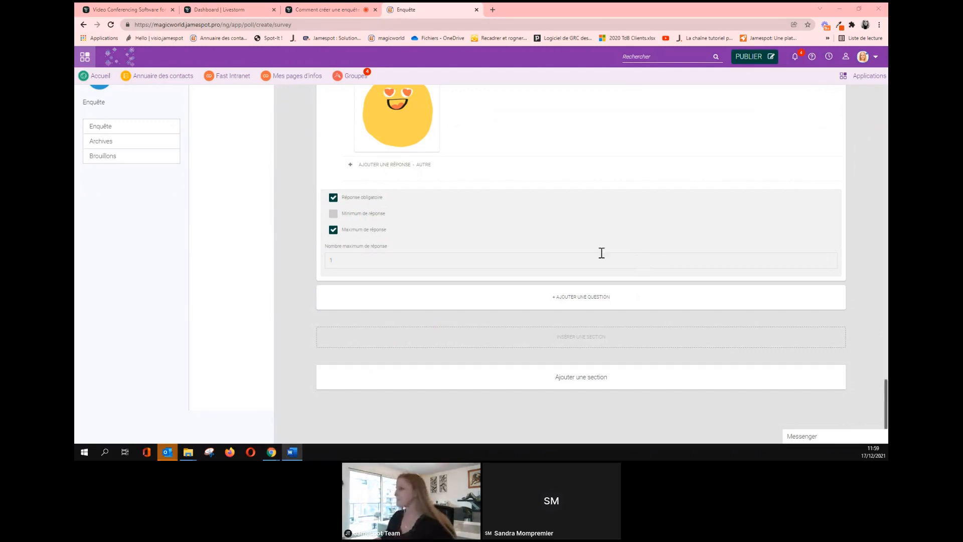
pyautogui.scroll(6, 707, 208)
pyautogui.scroll(2, 705, 206)
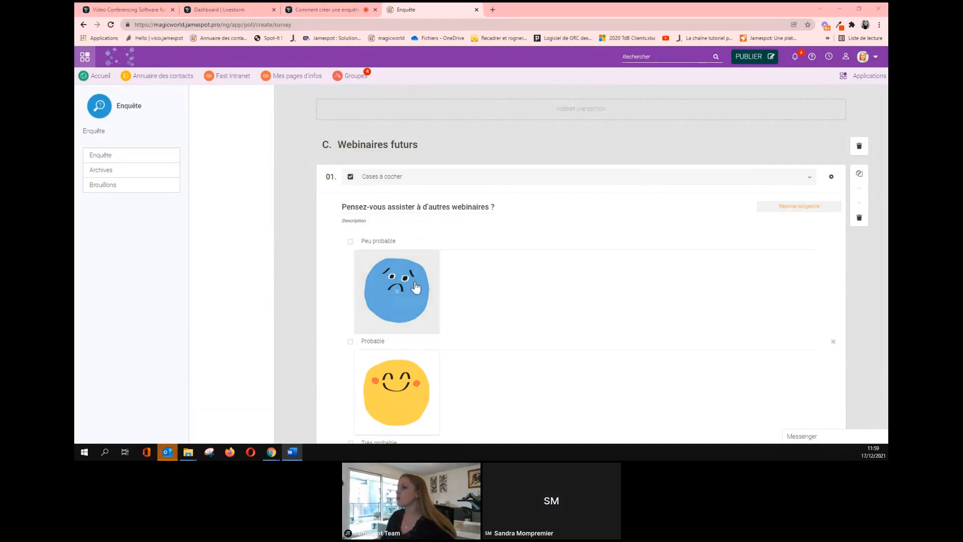
# Add a dropdown question after question 05 titled 'Qui était votre formateur ?'.
pyautogui.scroll(5, 420, 275)
pyautogui.scroll(10, 421, 271)
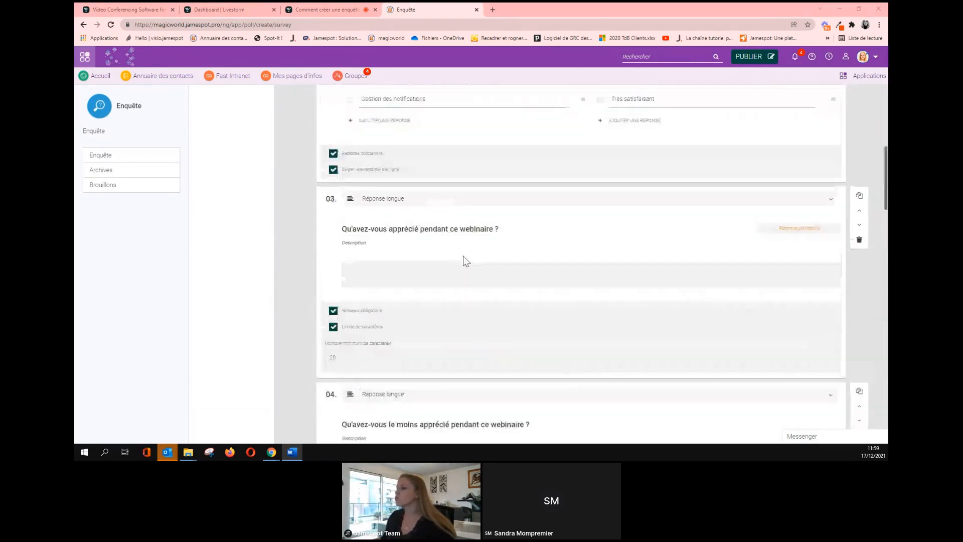
pyautogui.scroll(-12, 463, 260)
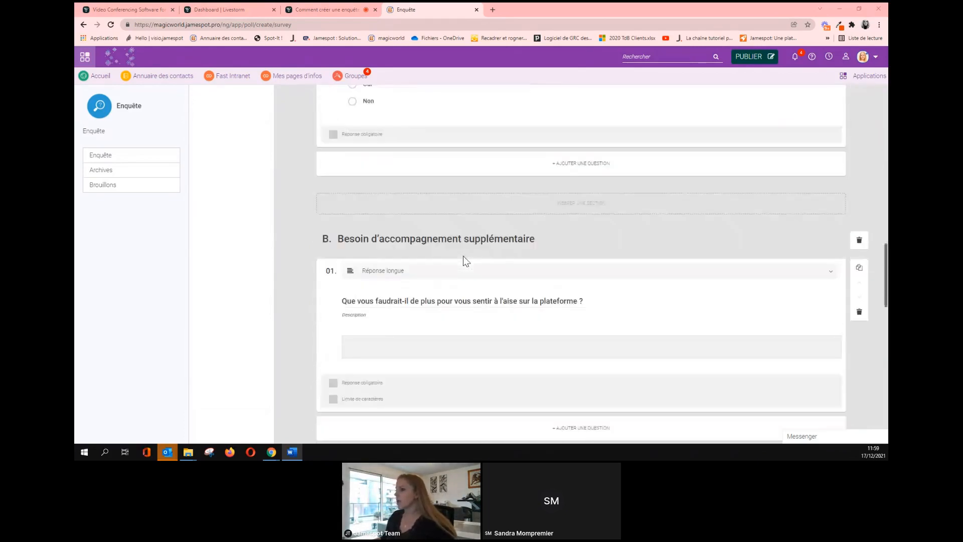
pyautogui.scroll(2, 562, 247)
pyautogui.click(572, 272)
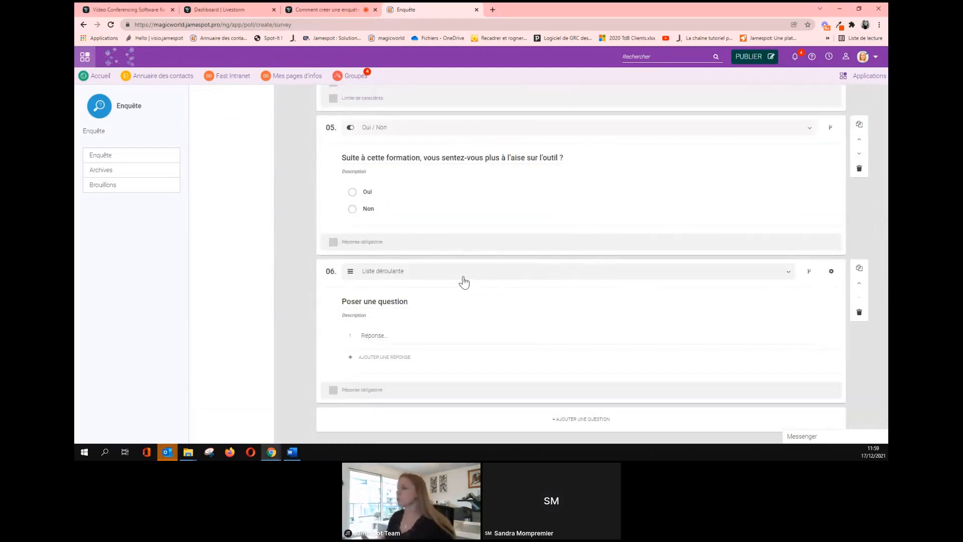
pyautogui.scroll(-1, 460, 279)
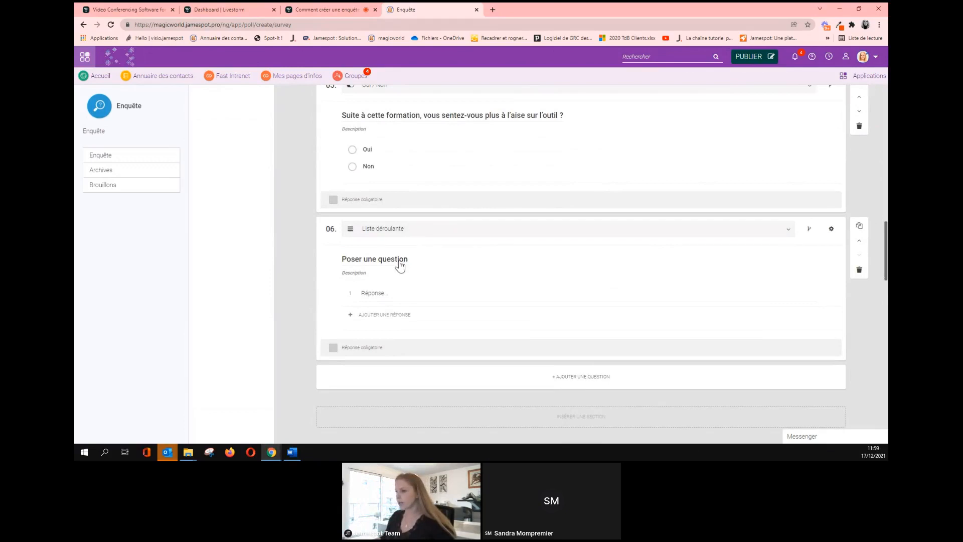
pyautogui.click(381, 260)
pyautogui.tripleClick(376, 263)
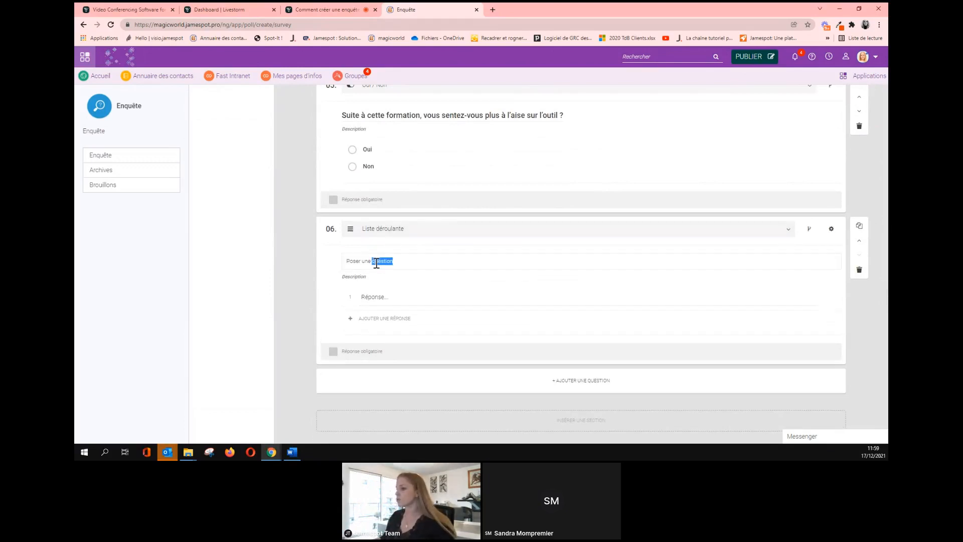
pyautogui.write('Qui était votre formateur ?')
# List the four trainer first names as dropdown choices and make the question required.
pyautogui.click(373, 298)
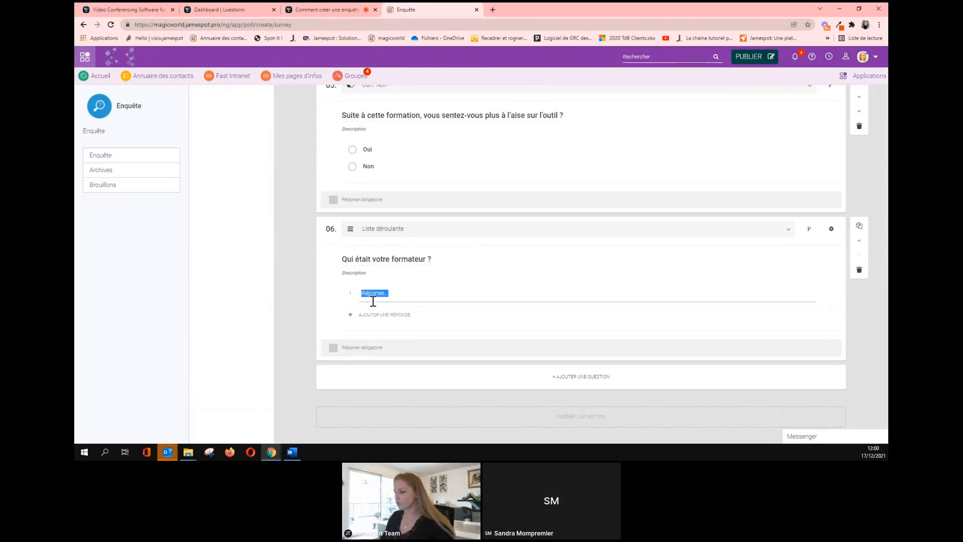
pyautogui.scroll(-10, 371, 299)
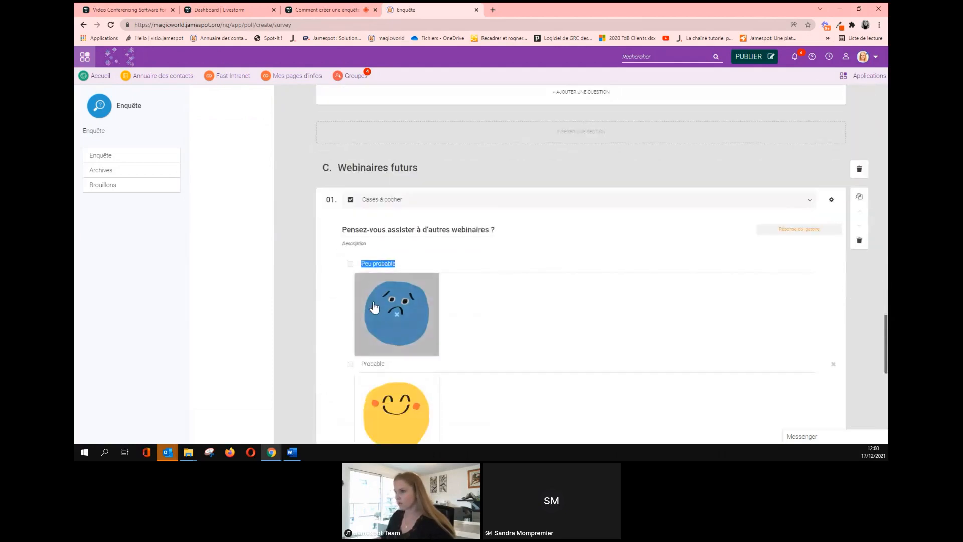
pyautogui.scroll(3, 375, 309)
pyautogui.scroll(8, 375, 309)
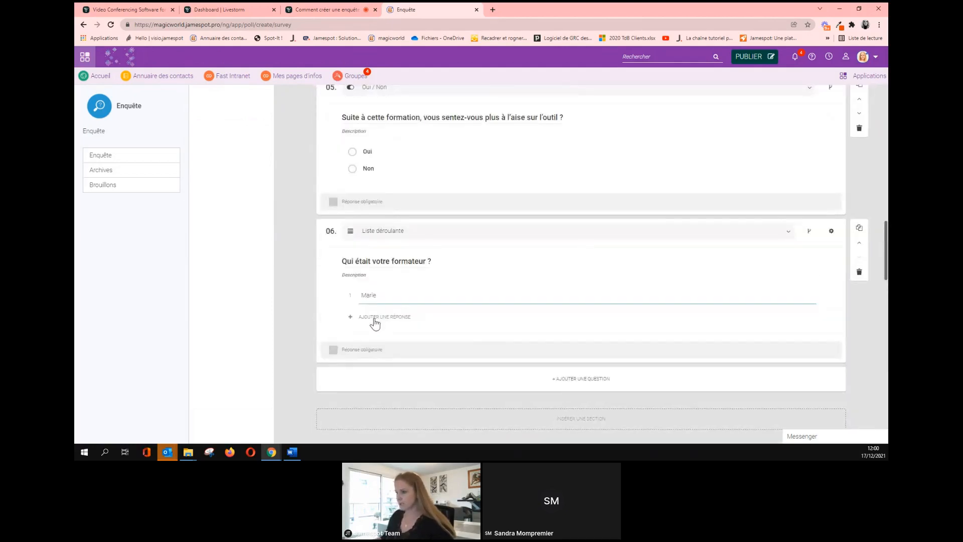
pyautogui.click(380, 316)
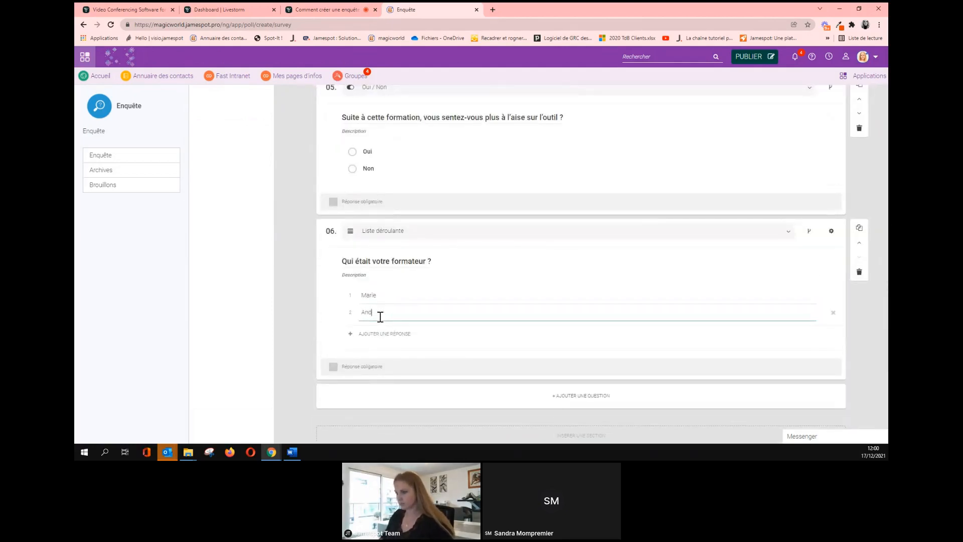
pyautogui.click(386, 333)
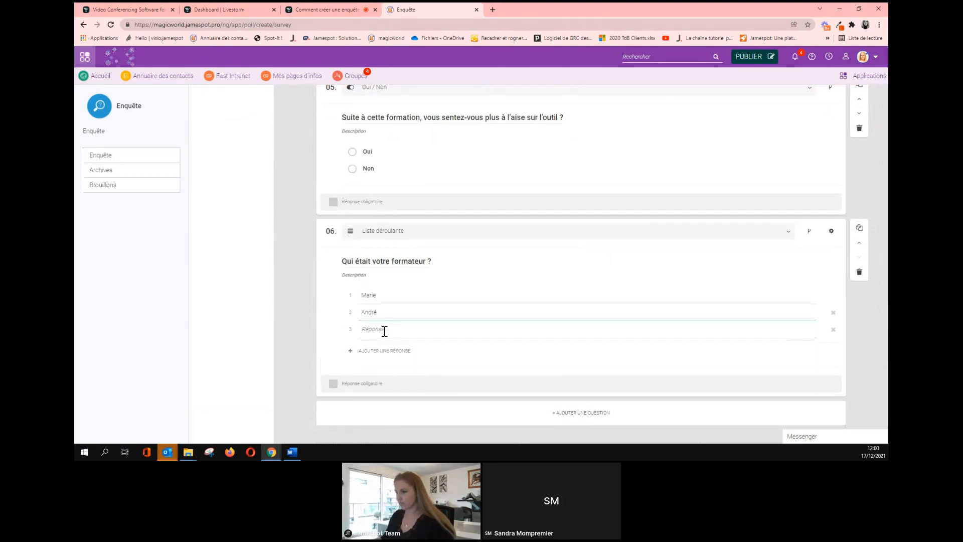
pyautogui.write('Sandra')
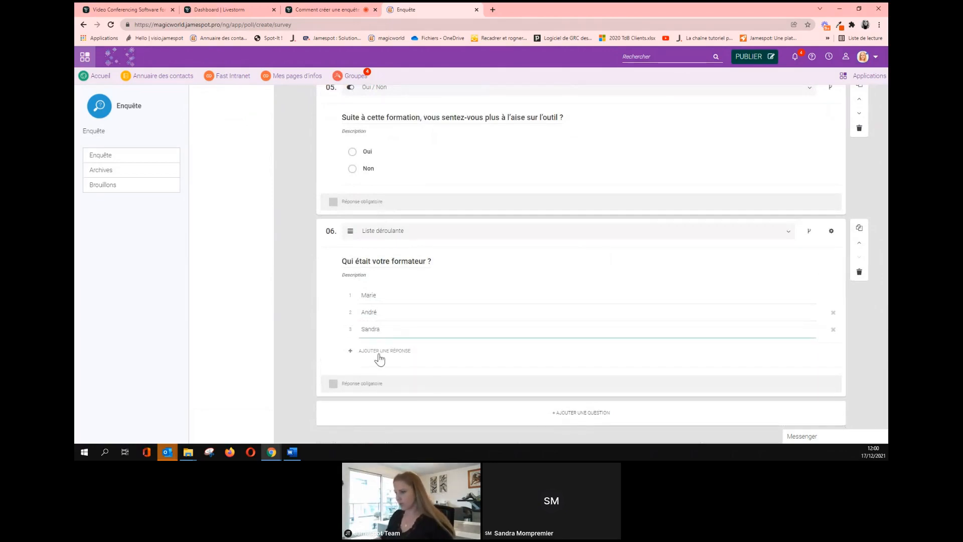
pyautogui.click(379, 350)
pyautogui.scroll(-1, 391, 328)
pyautogui.write('Stéphane')
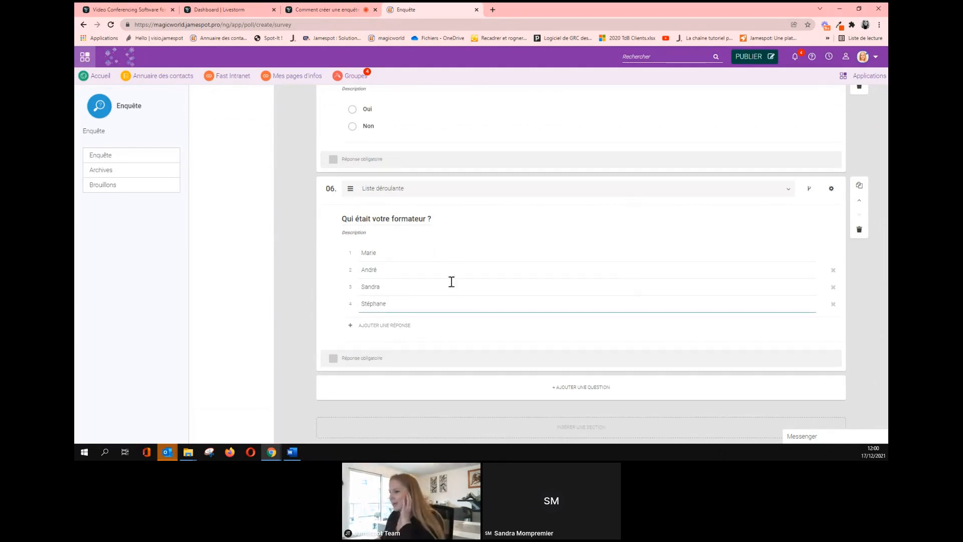
pyautogui.click(331, 360)
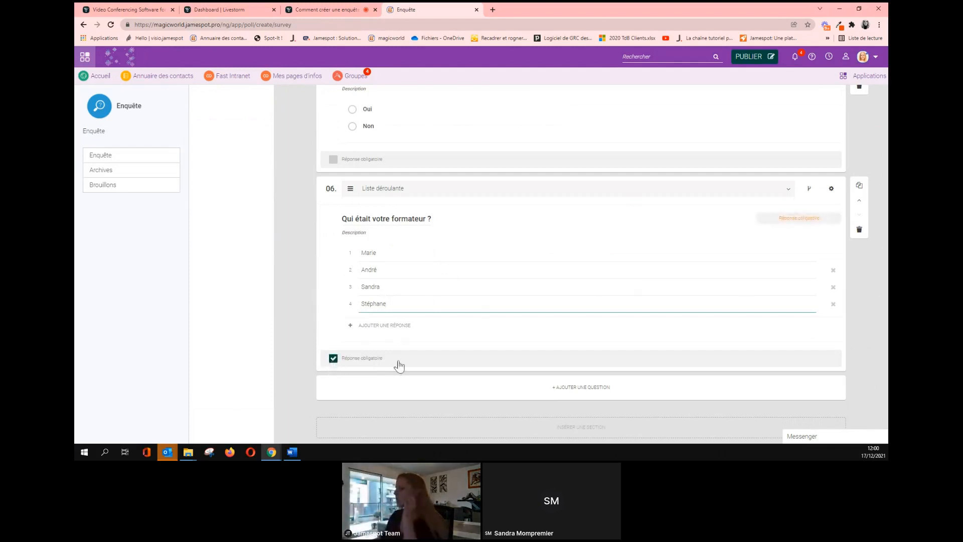
# Move 'Qui était votre formateur ?' up to question 02, right after the Évaluation question.
pyautogui.click(859, 206)
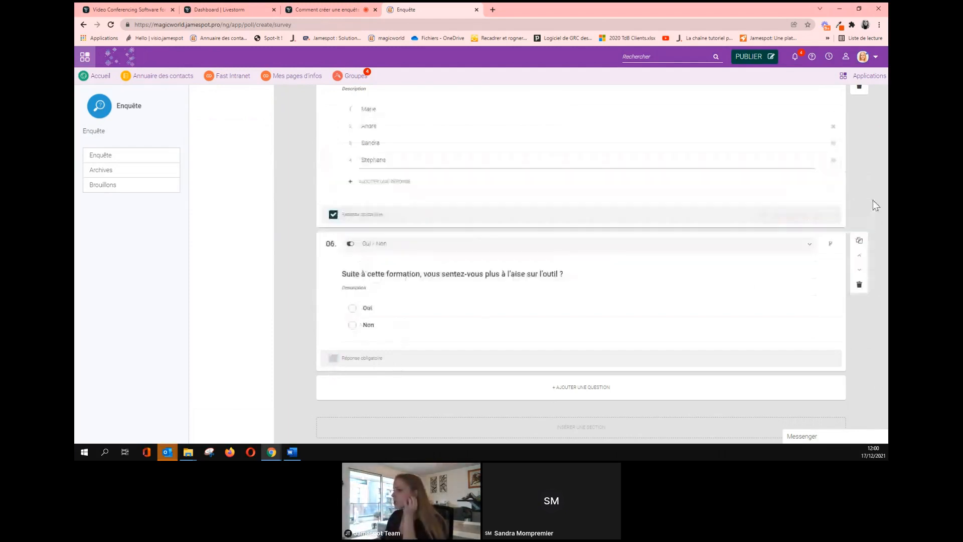
pyautogui.click(859, 142)
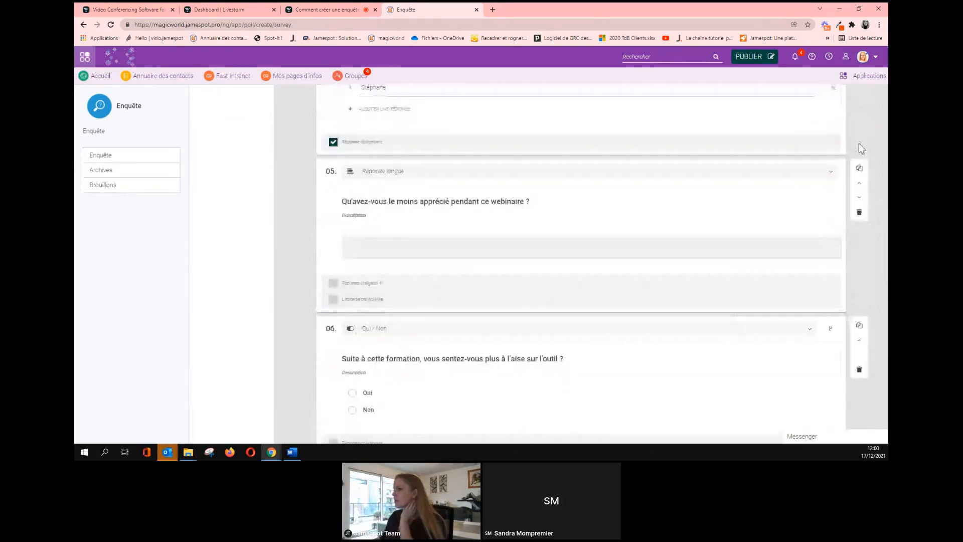
pyautogui.scroll(1, 849, 224)
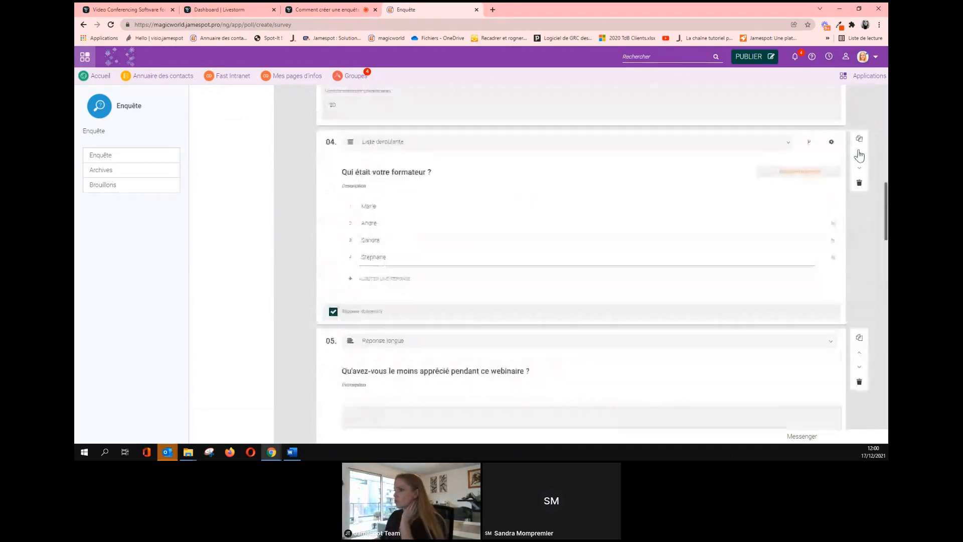
pyautogui.click(859, 153)
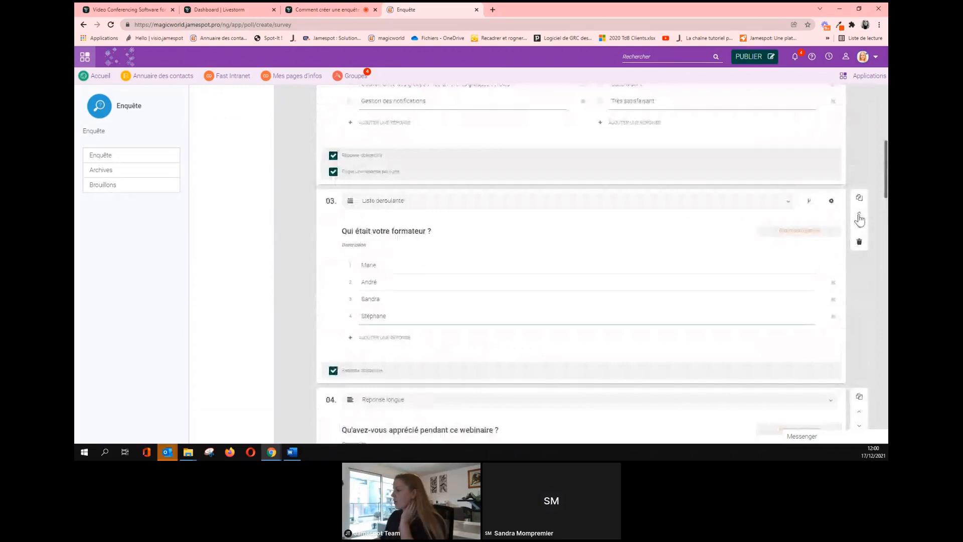
pyautogui.click(858, 217)
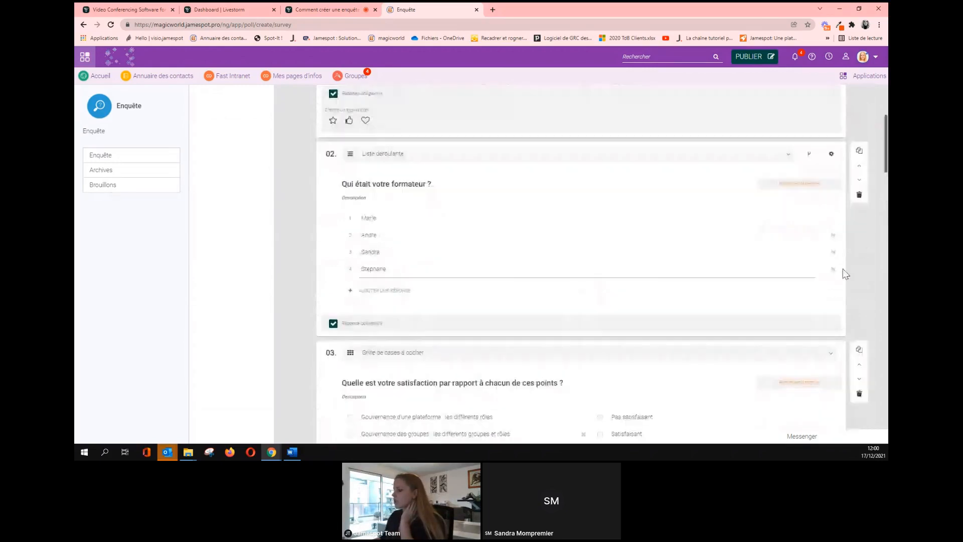
pyautogui.scroll(3, 327, 280)
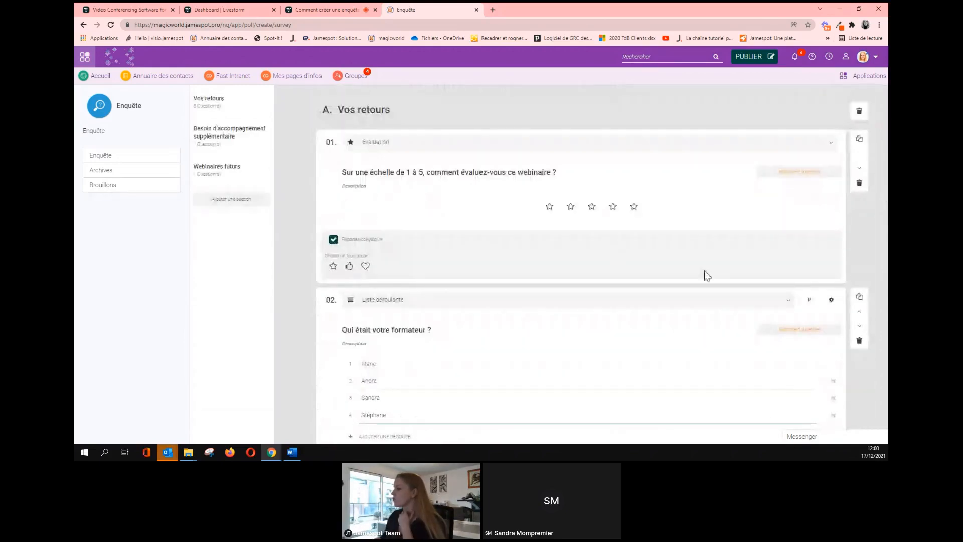
pyautogui.scroll(-1, 481, 347)
pyautogui.scroll(-1, 480, 348)
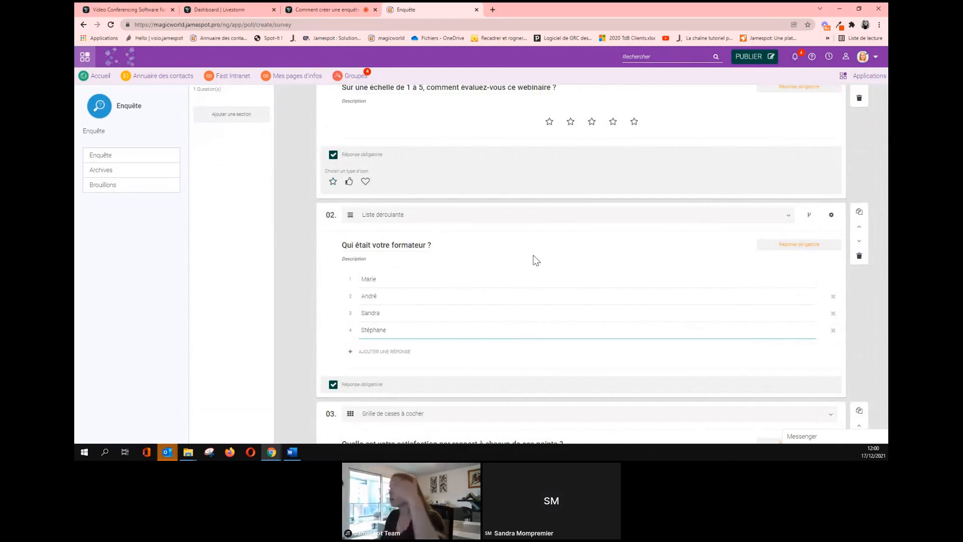
pyautogui.scroll(-15, 533, 258)
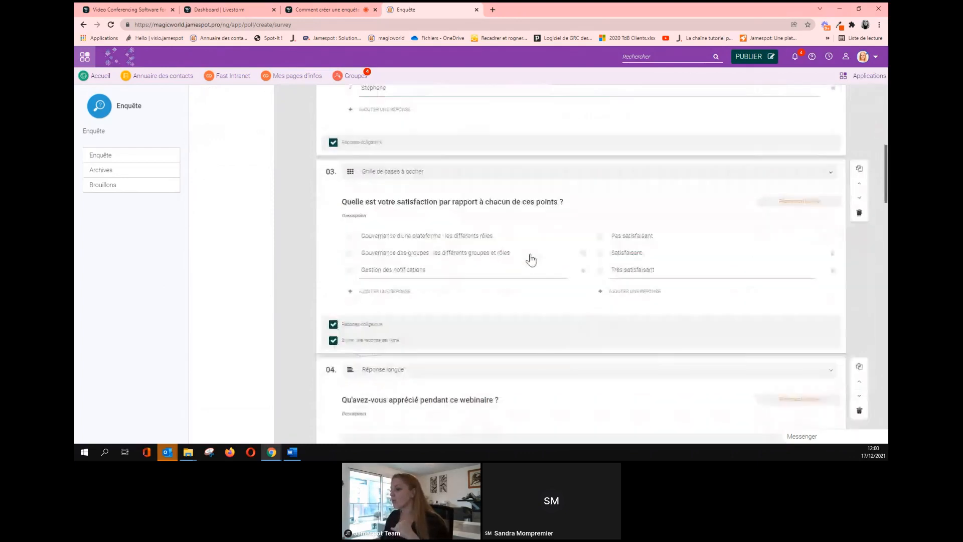
pyautogui.scroll(20, 529, 254)
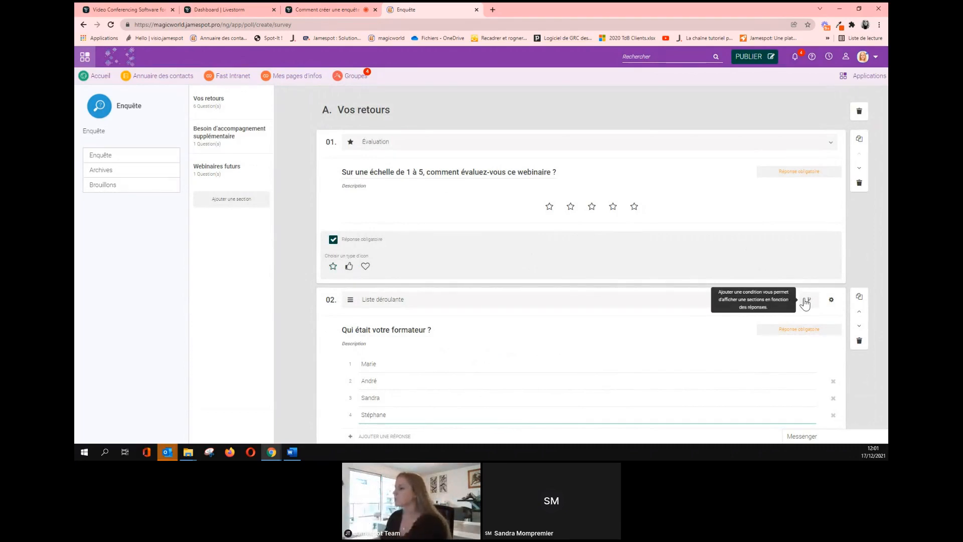
# Enable conditional section branching on question 06 so Oui and Non get section selectors.
pyautogui.scroll(-10, 752, 316)
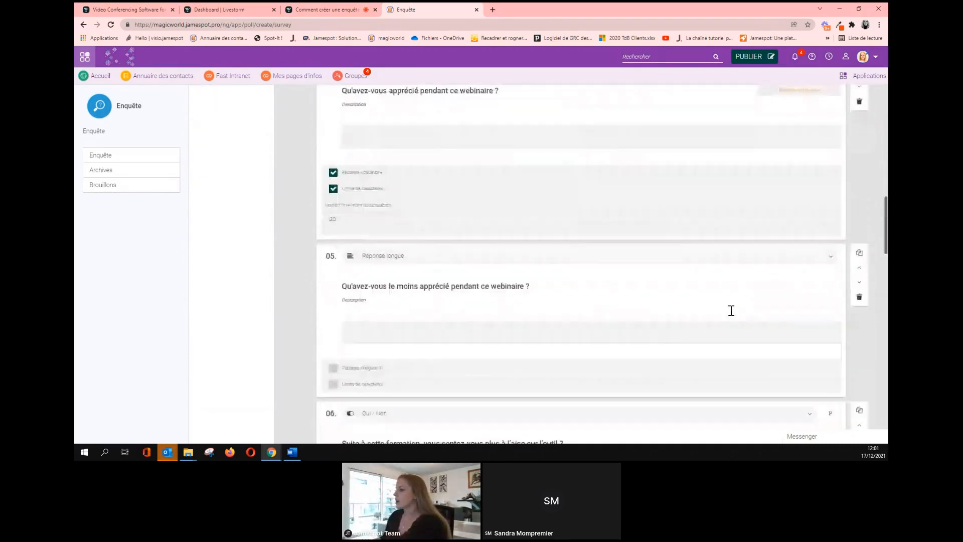
pyautogui.scroll(-6, 732, 310)
pyautogui.scroll(3, 732, 311)
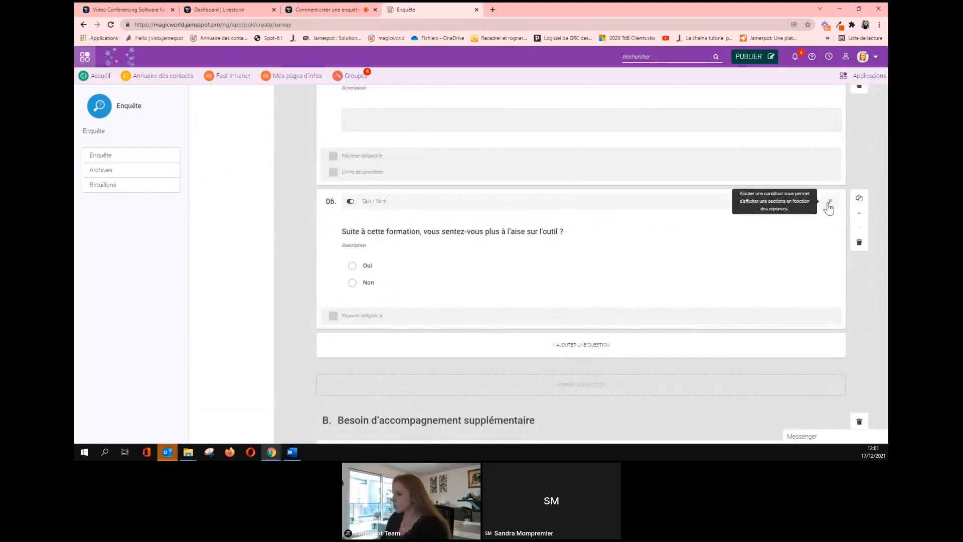
pyautogui.scroll(1, 773, 235)
pyautogui.scroll(-6, 770, 234)
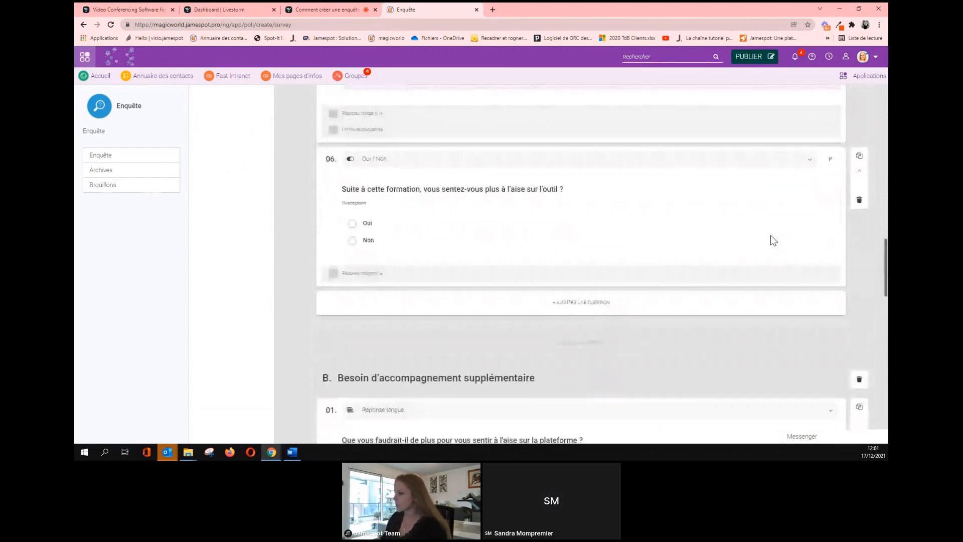
pyautogui.scroll(8, 630, 286)
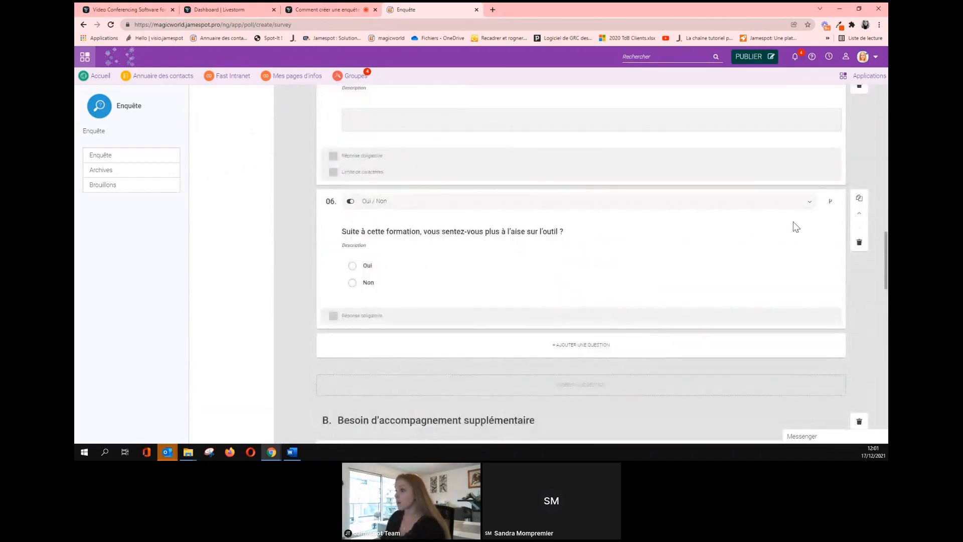
pyautogui.click(829, 203)
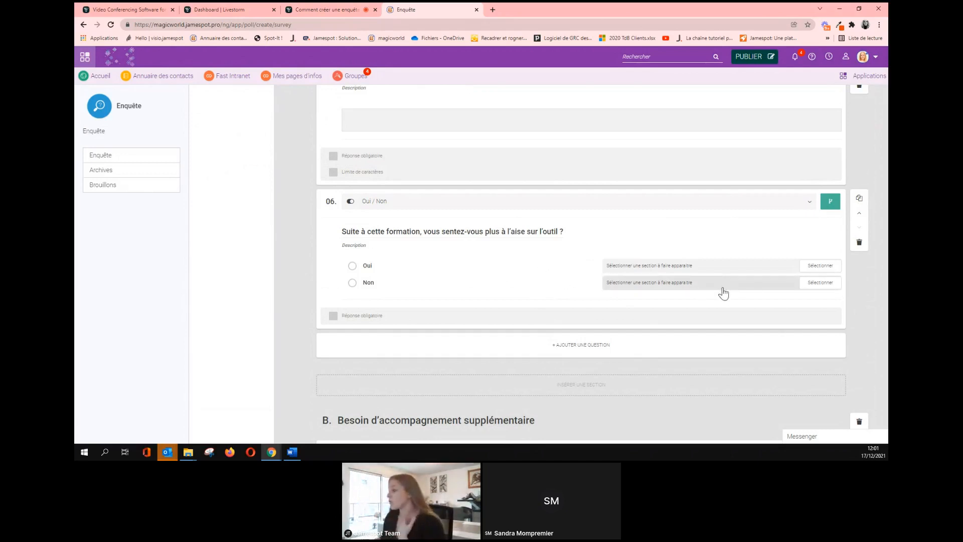
# Try Besoin d'accompagnement supplémentaire as the Non answer's section, then close without saving.
pyautogui.click(805, 284)
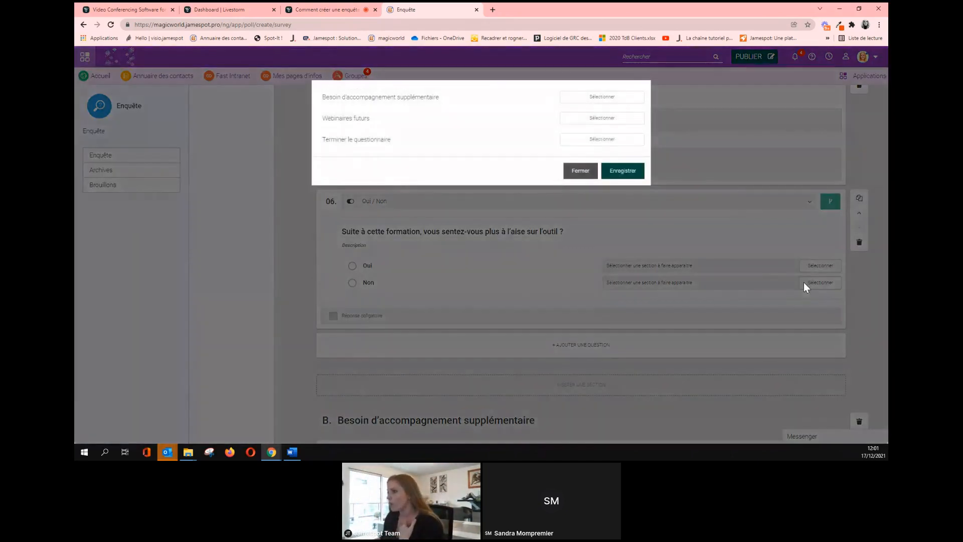
pyautogui.click(604, 101)
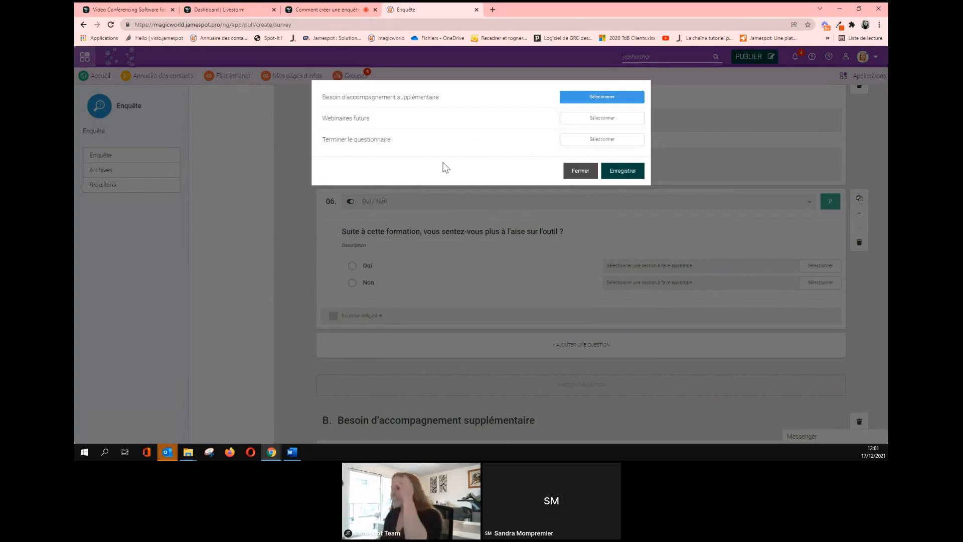
pyautogui.click(584, 172)
# Reopen the section-choice dialog for the Non answer.
pyautogui.scroll(10, 569, 249)
pyautogui.scroll(6, 570, 249)
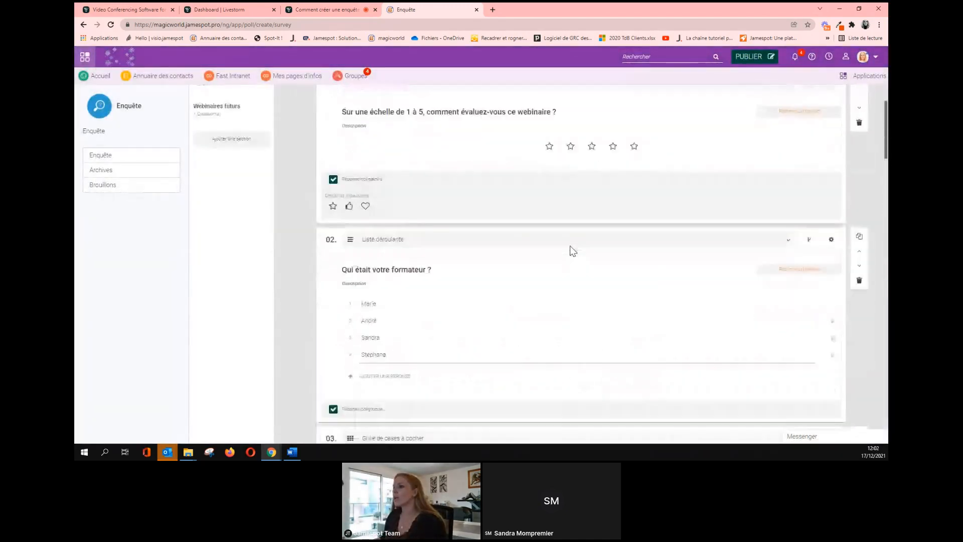
pyautogui.scroll(-15, 473, 288)
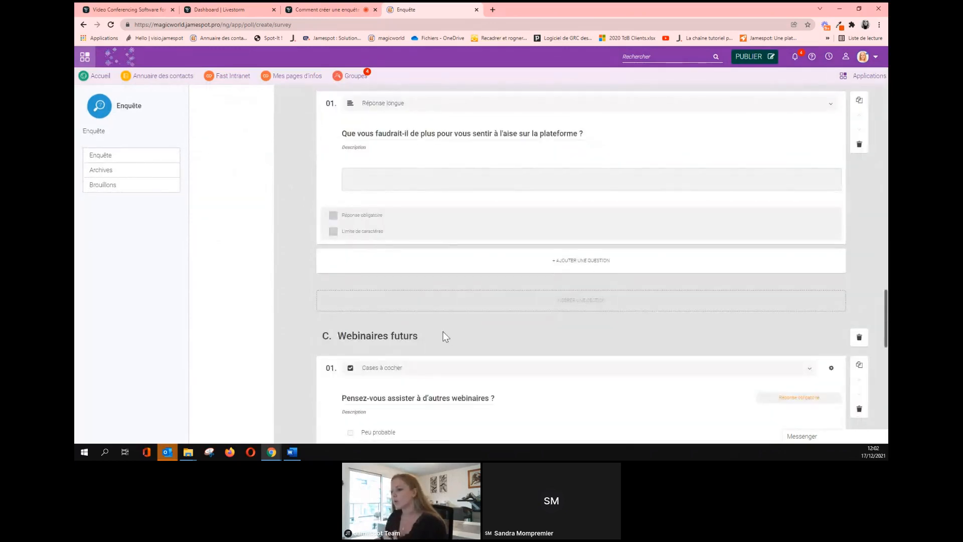
pyautogui.scroll(-1, 436, 336)
pyautogui.scroll(4, 409, 306)
pyautogui.scroll(3, 410, 307)
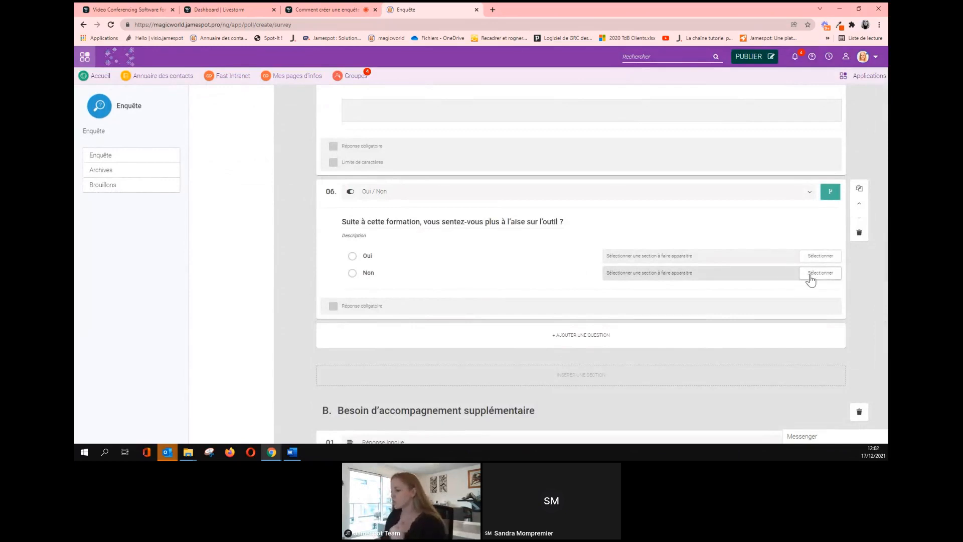
pyautogui.scroll(-1, 810, 280)
pyautogui.click(809, 232)
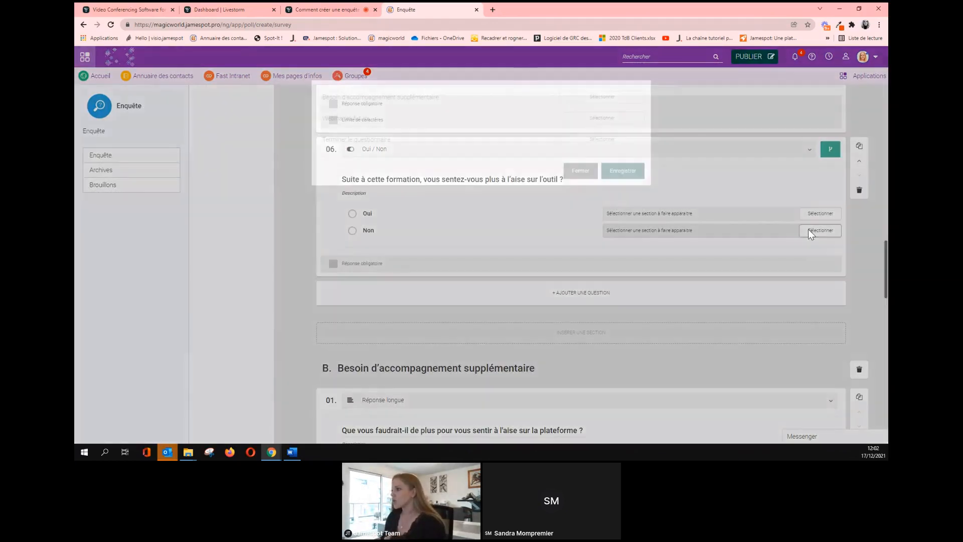
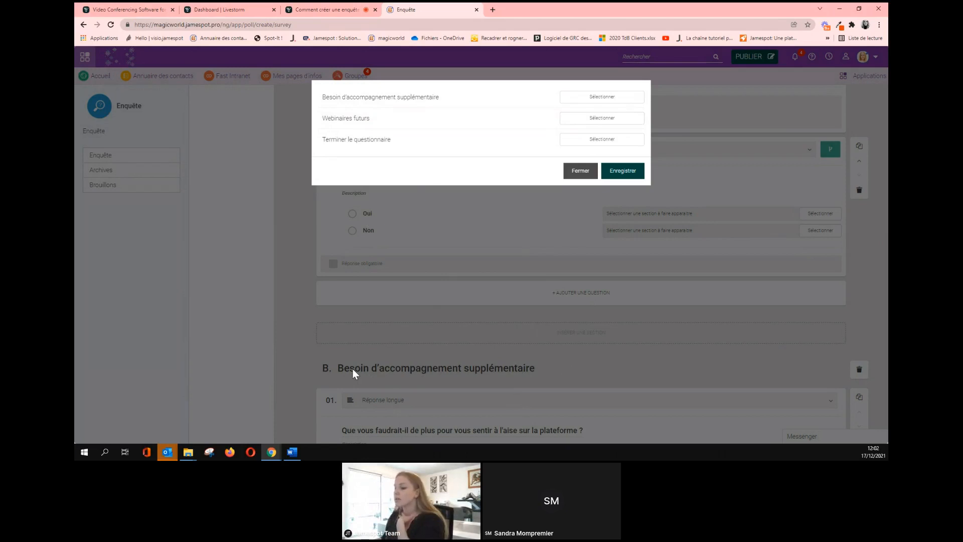
# Pick Besoin d'accompagnement supplémentaire as the Non answer's destination section and save the choice.
pyautogui.click(579, 99)
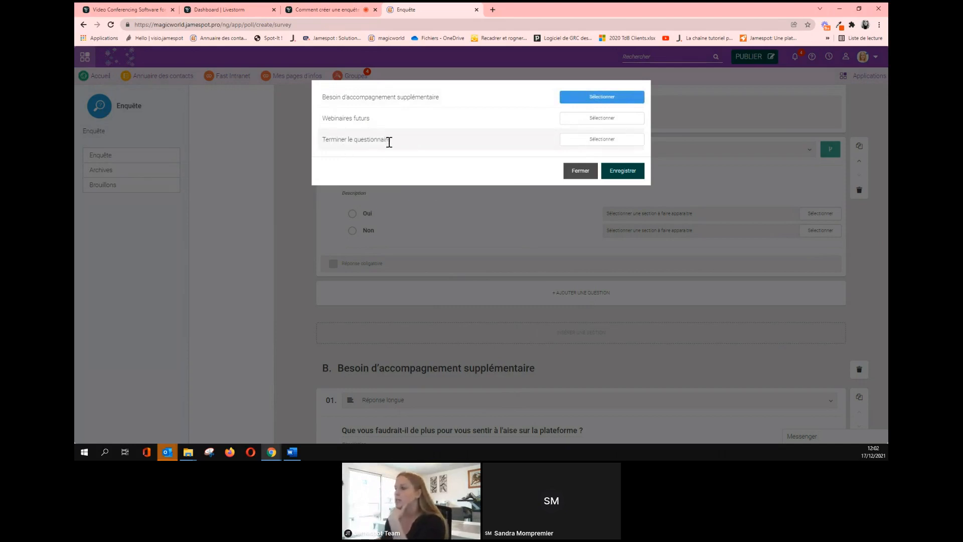
pyautogui.click(612, 173)
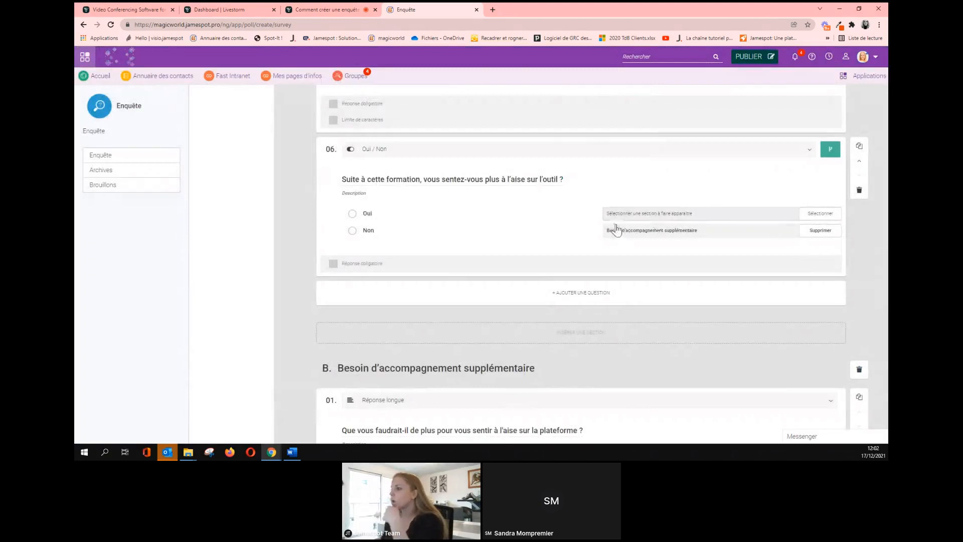
# Review the survey sections, then switch to the Livestorm webinar tab with its chat.
pyautogui.scroll(-1, 415, 243)
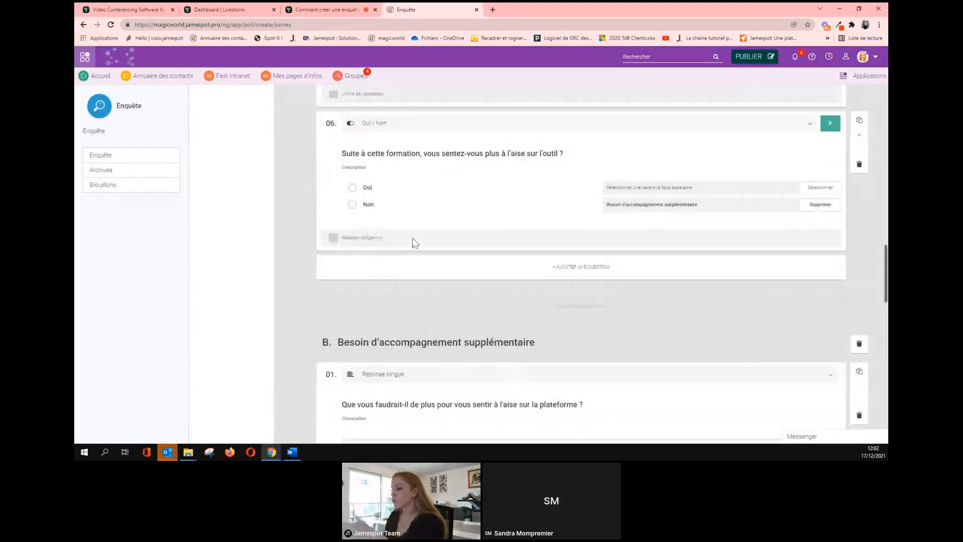
pyautogui.scroll(-4, 416, 243)
pyautogui.scroll(3, 542, 335)
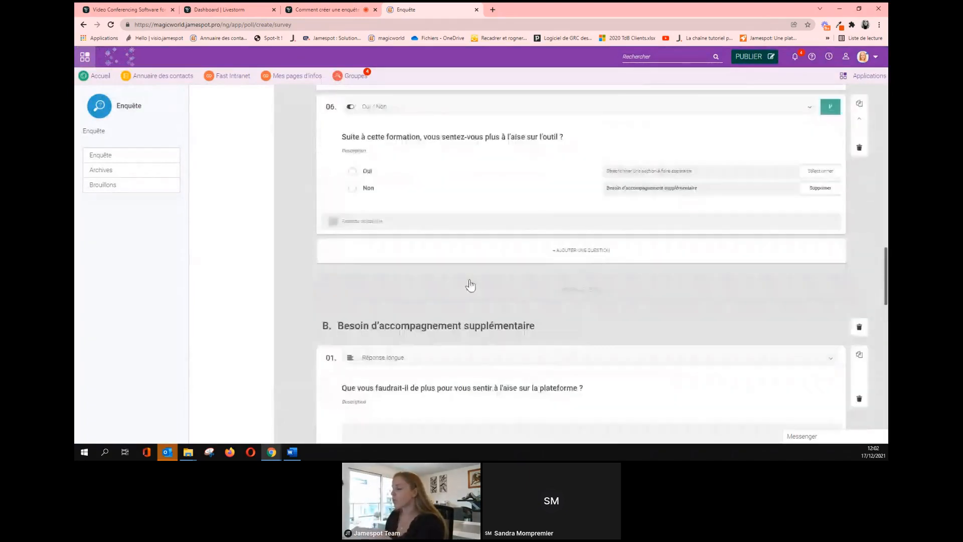
pyautogui.scroll(-3, 481, 332)
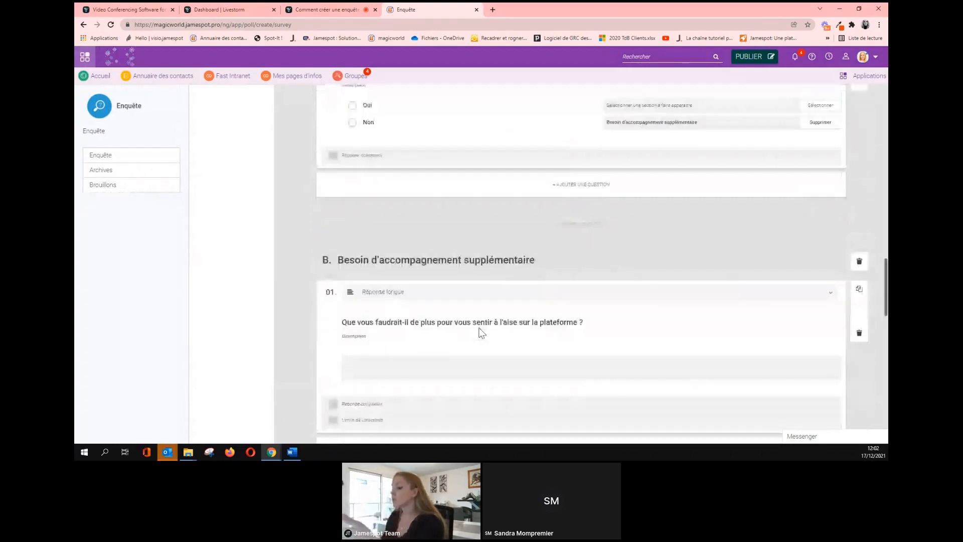
pyautogui.scroll(-1, 481, 332)
pyautogui.scroll(4, 393, 276)
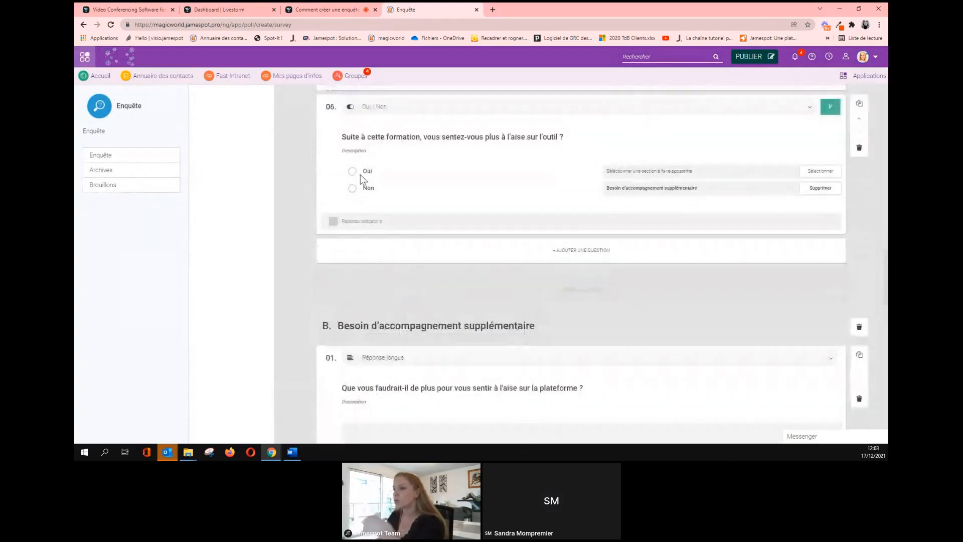
pyautogui.scroll(-12, 359, 173)
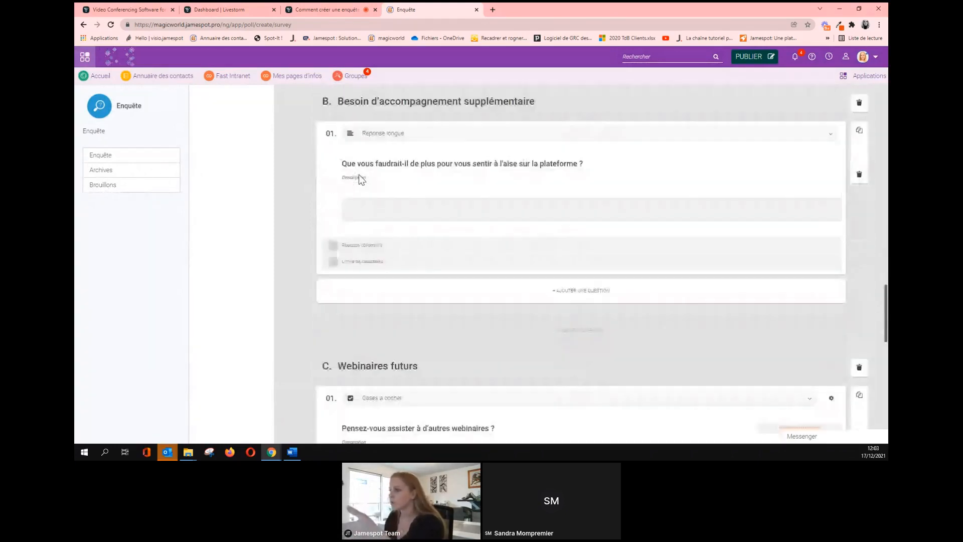
pyautogui.scroll(10, 394, 259)
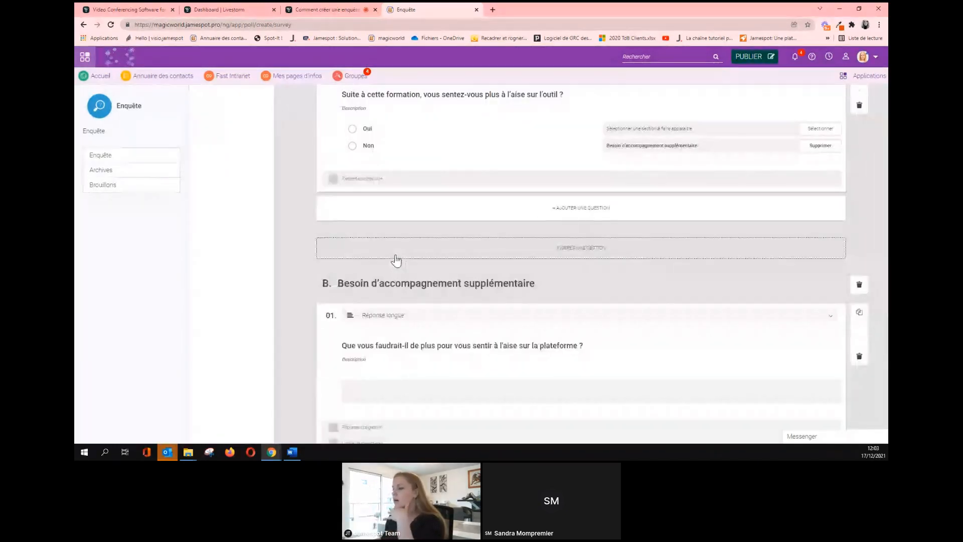
pyautogui.scroll(-10, 394, 260)
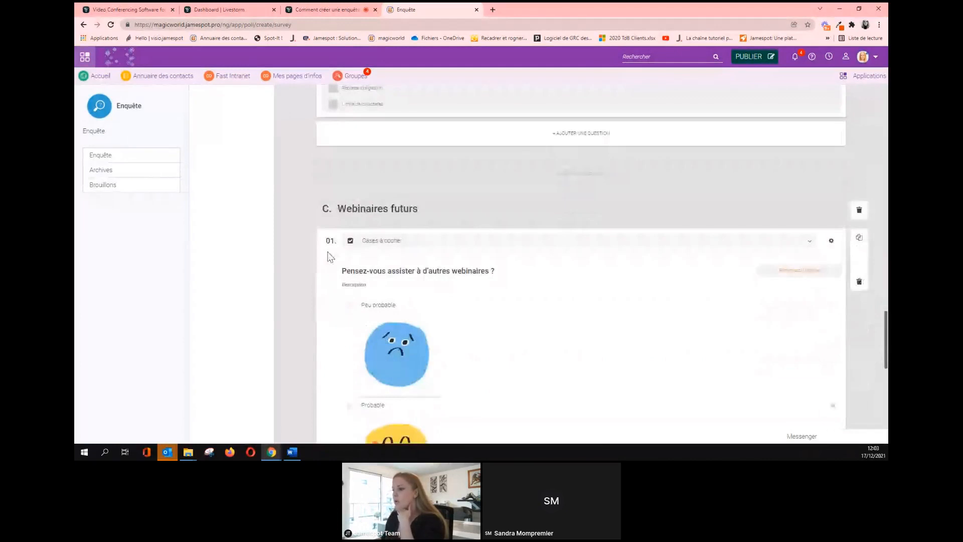
pyautogui.scroll(10, 402, 251)
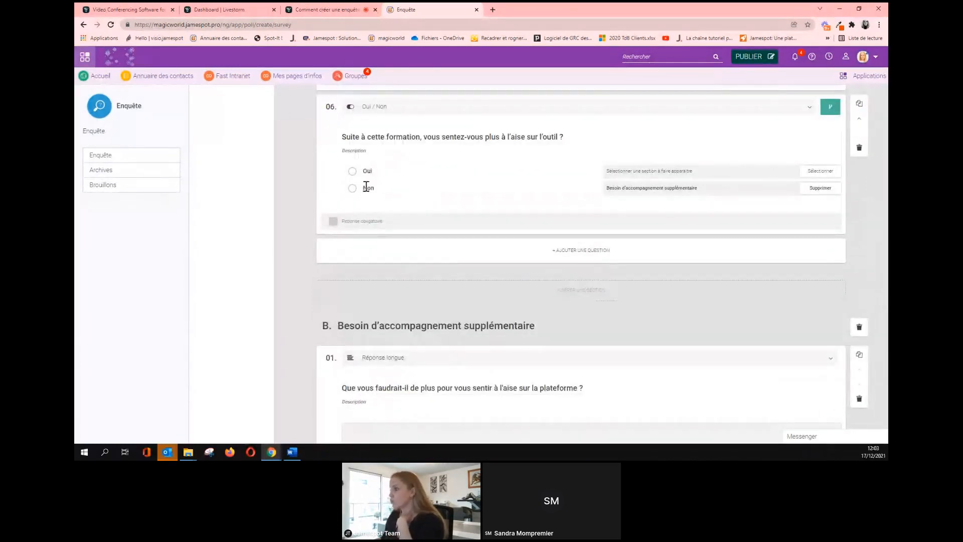
pyautogui.scroll(-3, 371, 187)
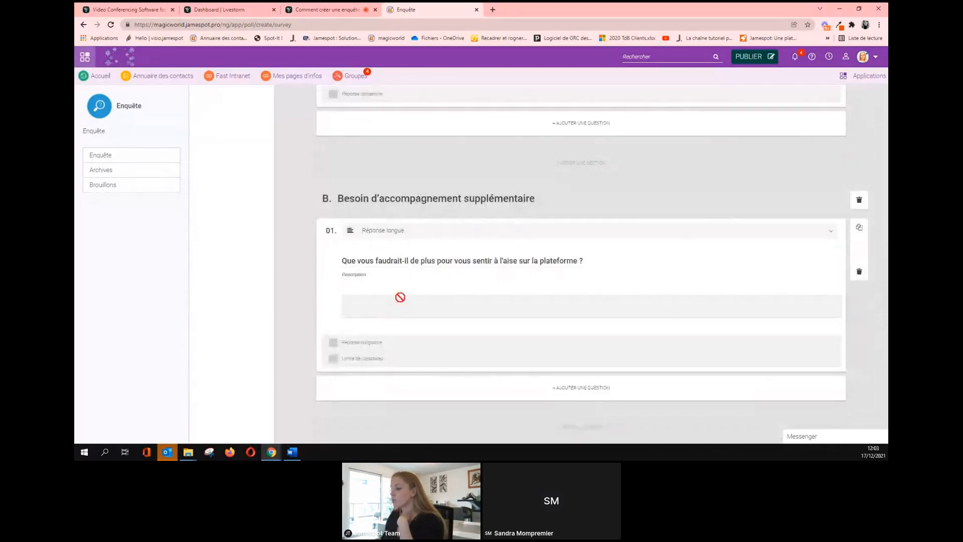
pyautogui.scroll(-5, 400, 297)
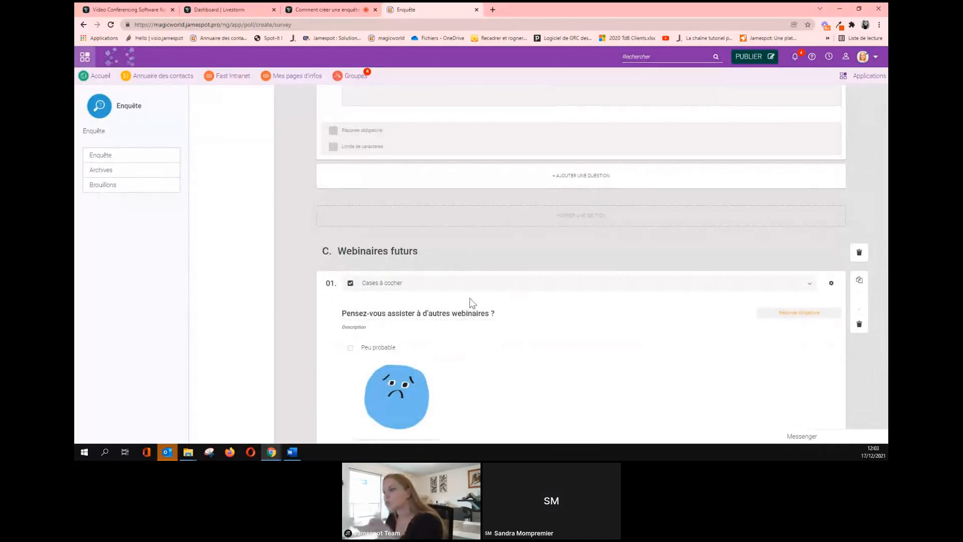
pyautogui.scroll(10, 508, 260)
pyautogui.scroll(10, 507, 260)
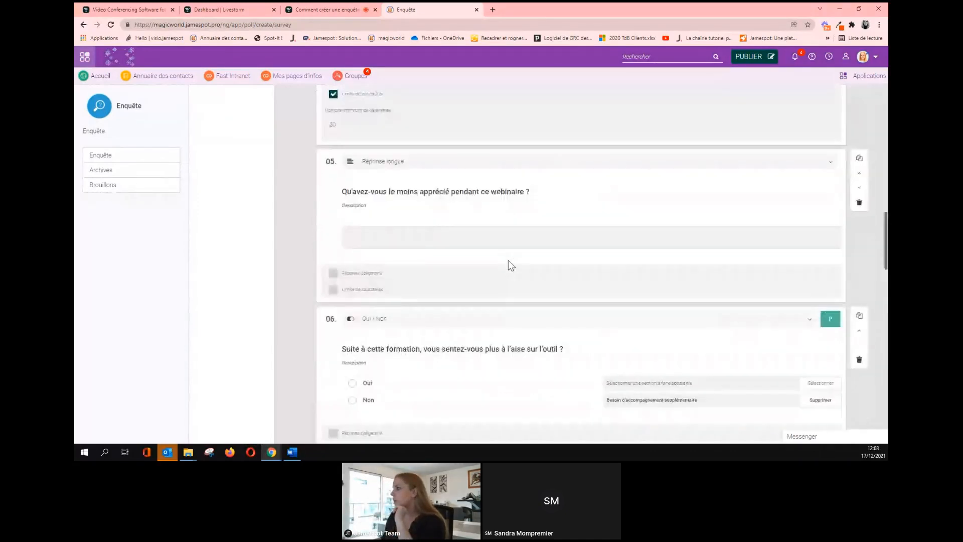
pyautogui.scroll(15, 507, 260)
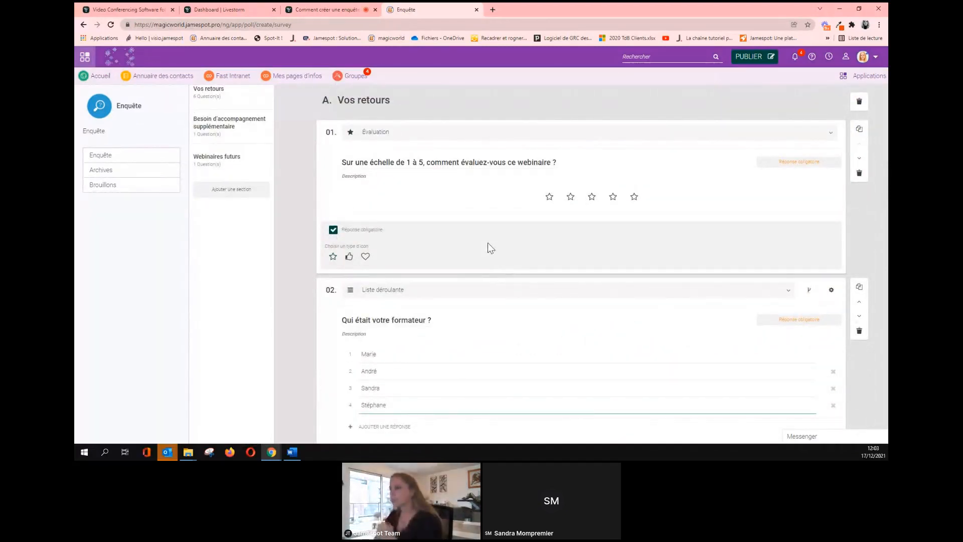
pyautogui.click(317, 9)
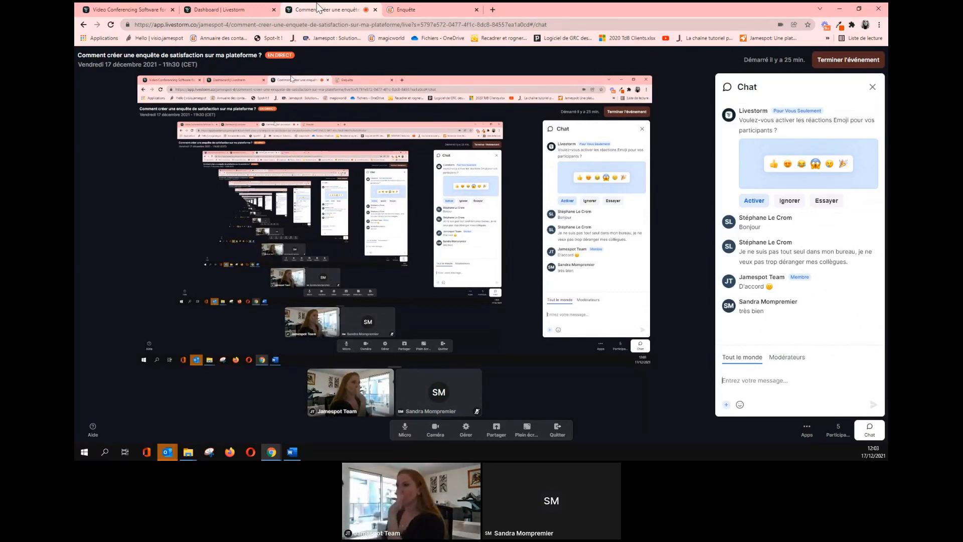
# Return to the Enquête tab after a brief Livestorm check, with questions 04 and 05 in view.
pyautogui.click(410, 9)
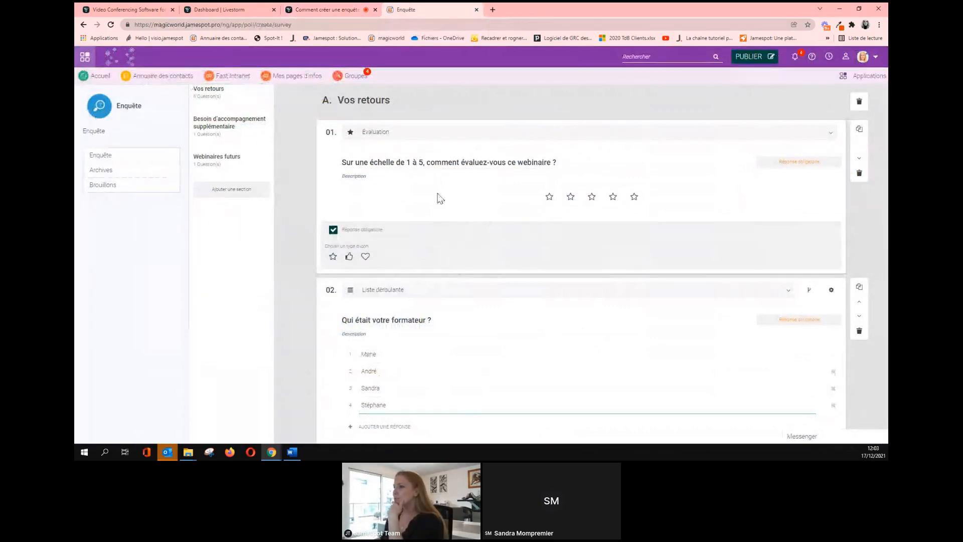
pyautogui.scroll(-2, 510, 265)
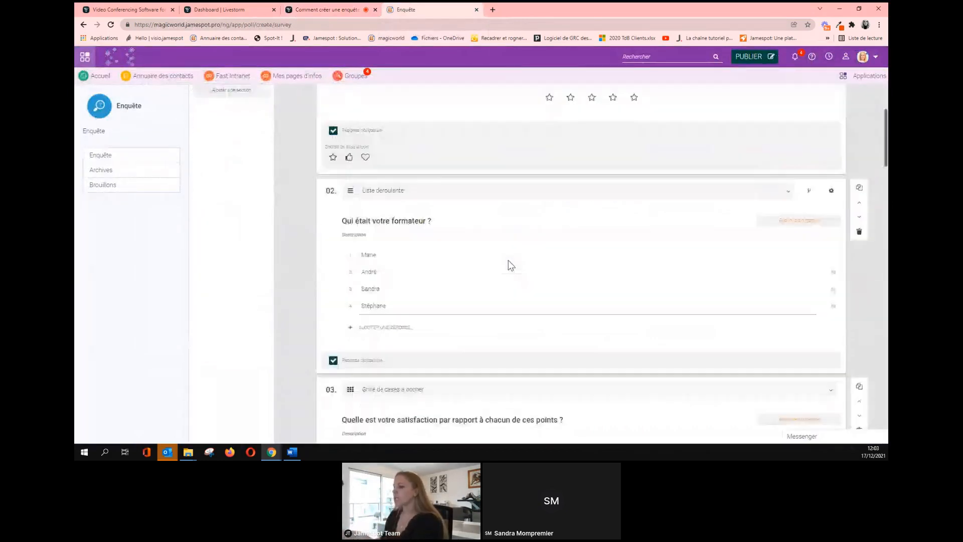
pyautogui.scroll(-9, 508, 263)
pyautogui.click(314, 8)
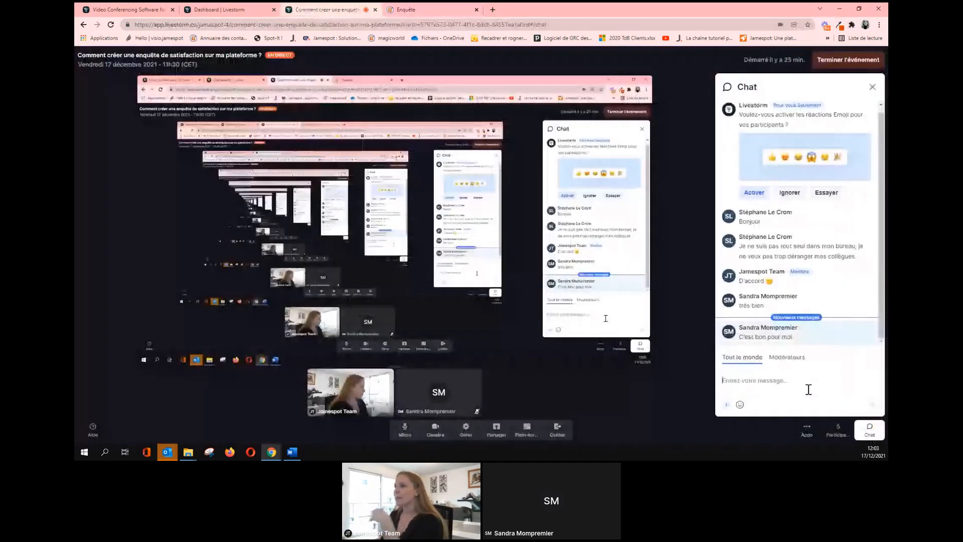
pyautogui.click(404, 8)
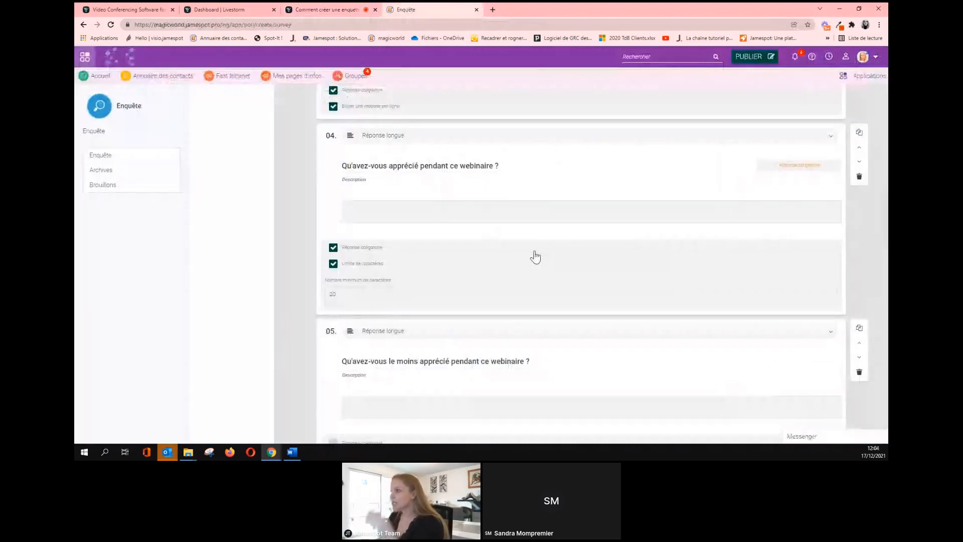
# Start the survey preview, rate the webinar one star and pick André as trainer.
pyautogui.scroll(1, 535, 257)
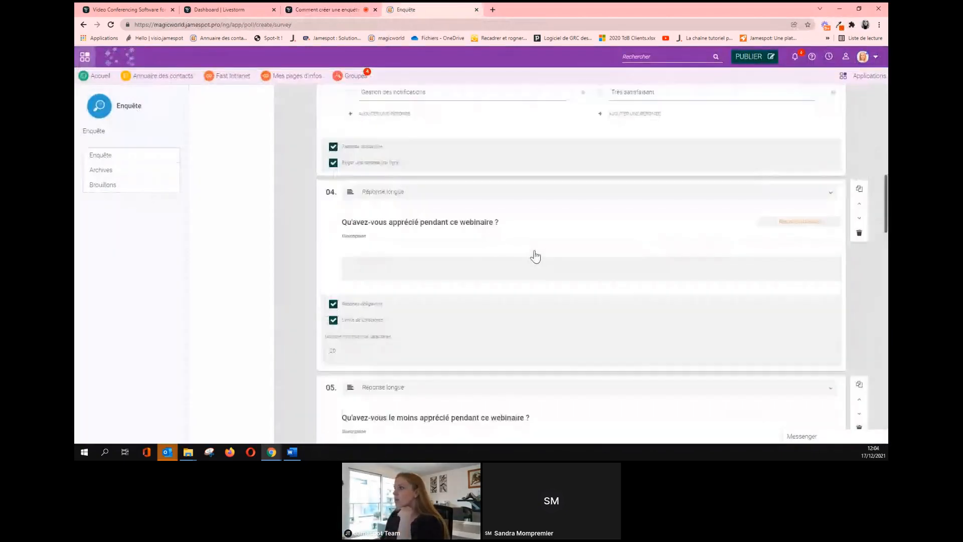
pyautogui.scroll(11, 535, 257)
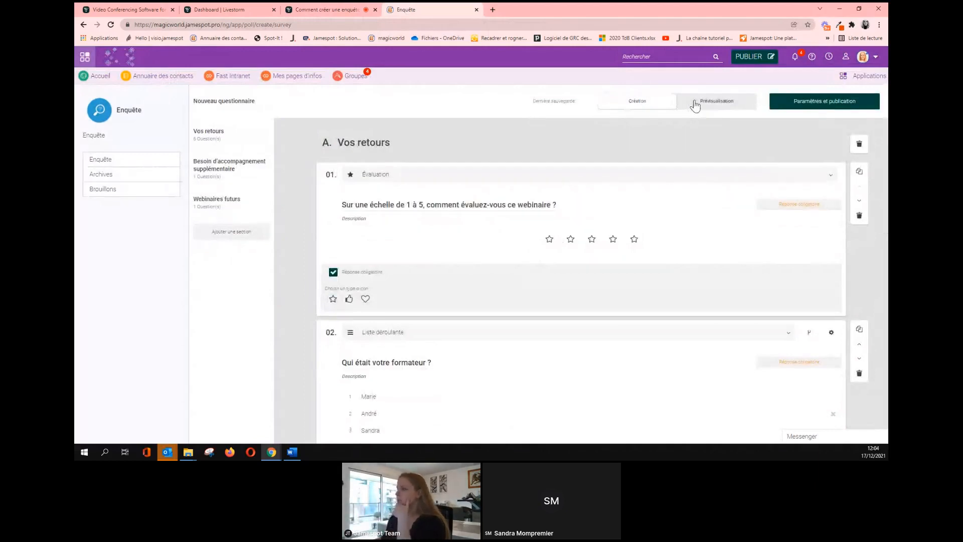
pyautogui.click(695, 104)
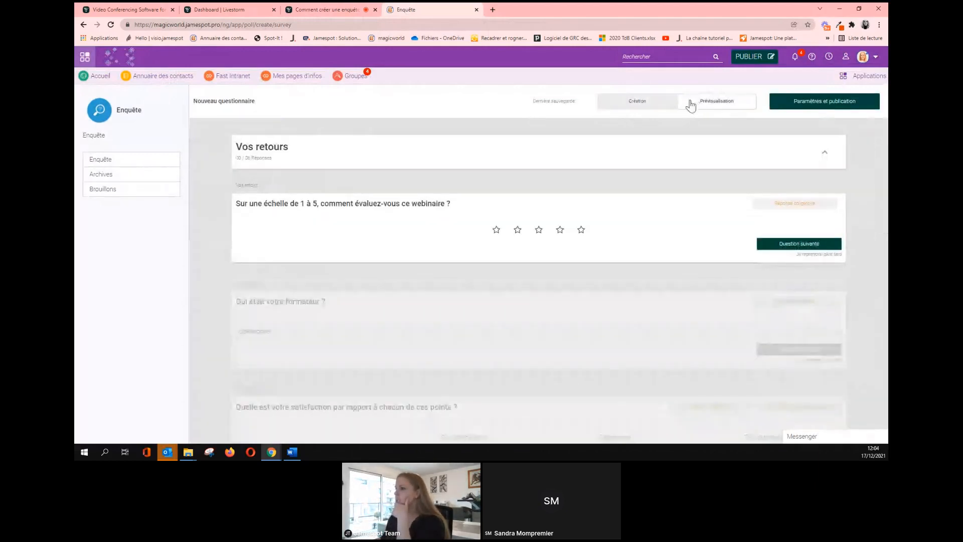
pyautogui.click(497, 232)
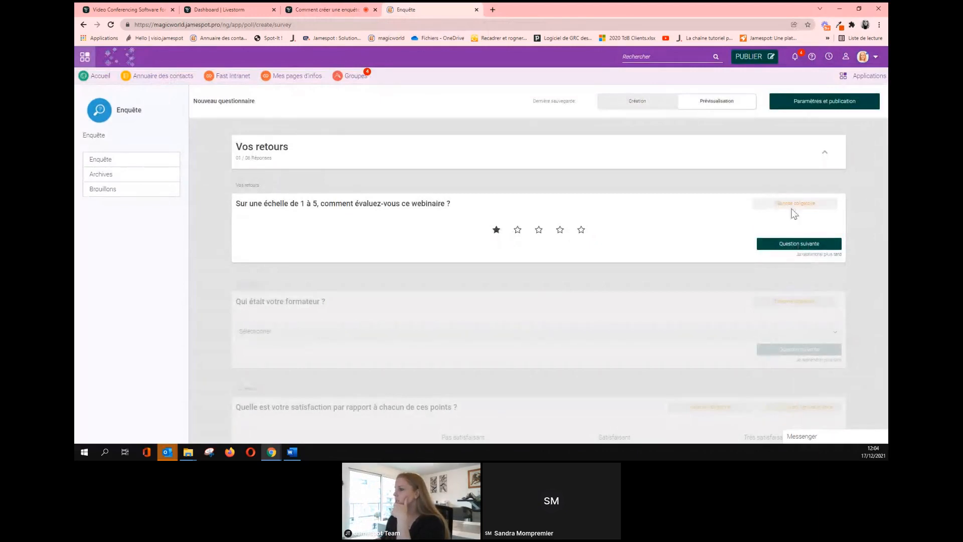
pyautogui.click(774, 245)
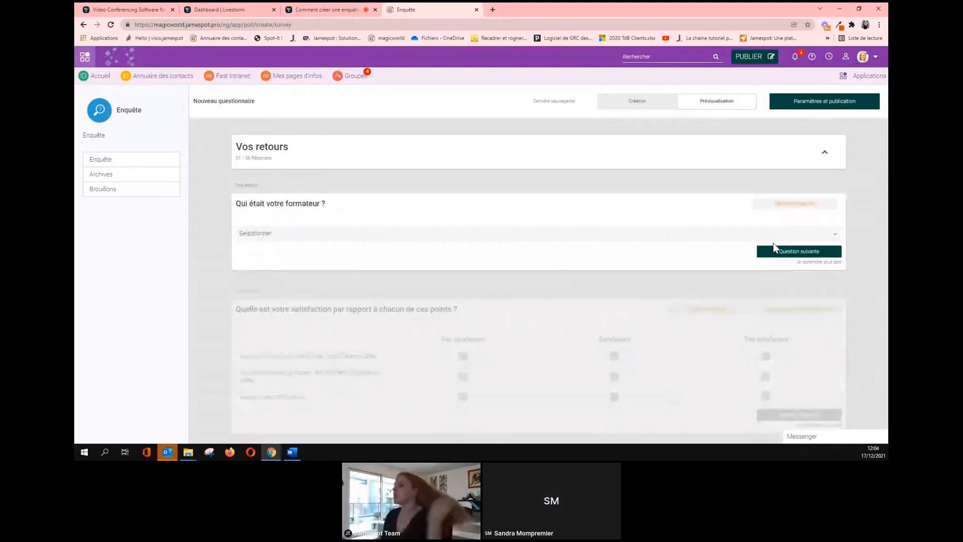
pyautogui.click(714, 238)
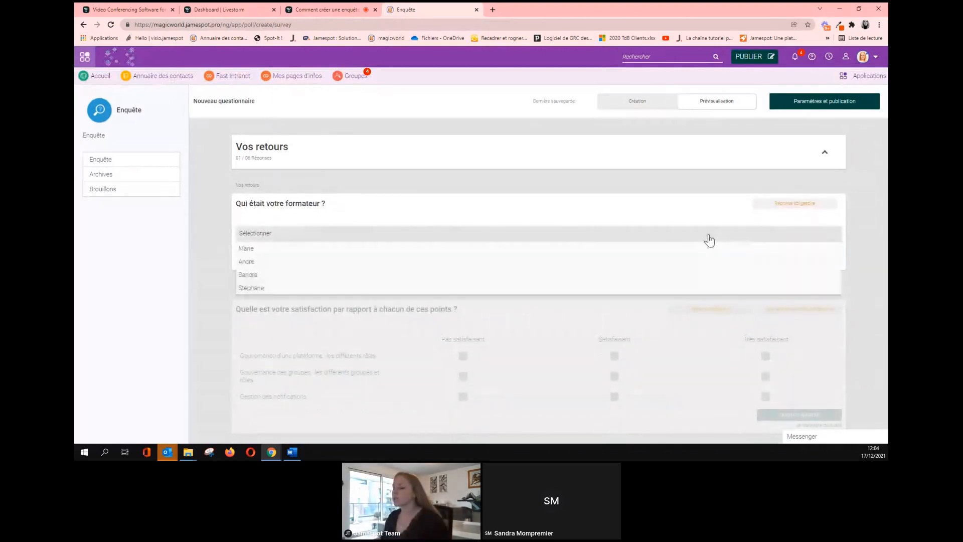
pyautogui.click(621, 257)
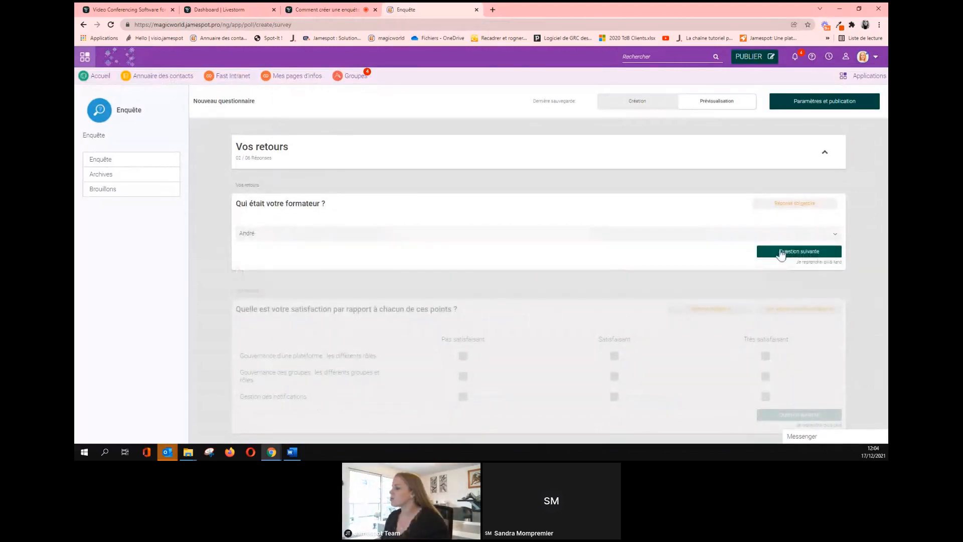
pyautogui.click(781, 251)
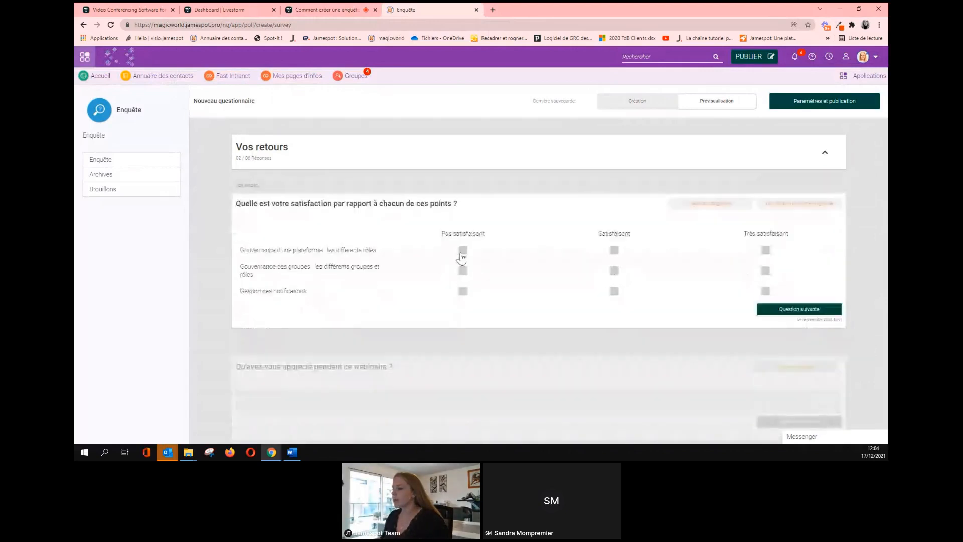
# Fill the satisfaction grid: Pas satisfaisant, Très satisfaisant and Satisfaisant for the three governance points.
pyautogui.click(462, 251)
pyautogui.click(766, 291)
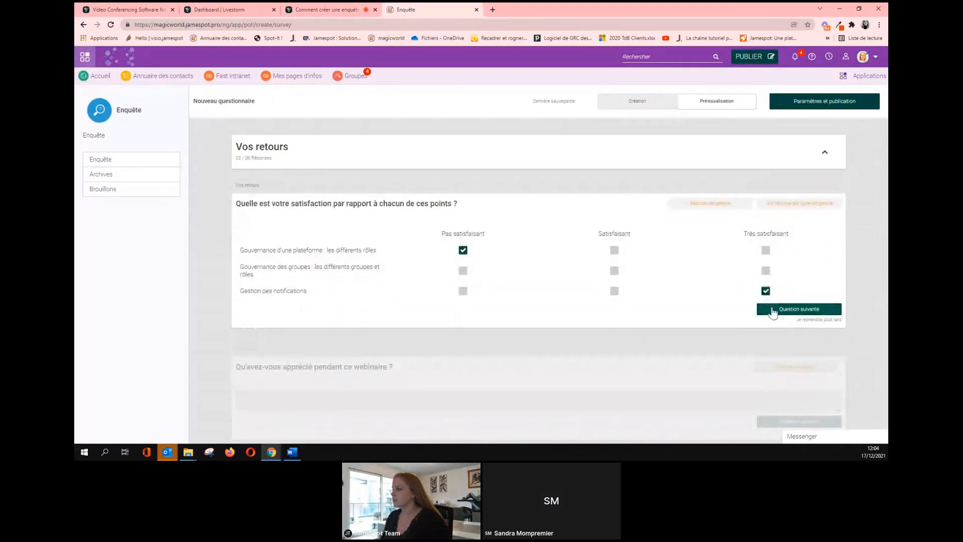
pyautogui.click(772, 311)
pyautogui.doubleClick(772, 311)
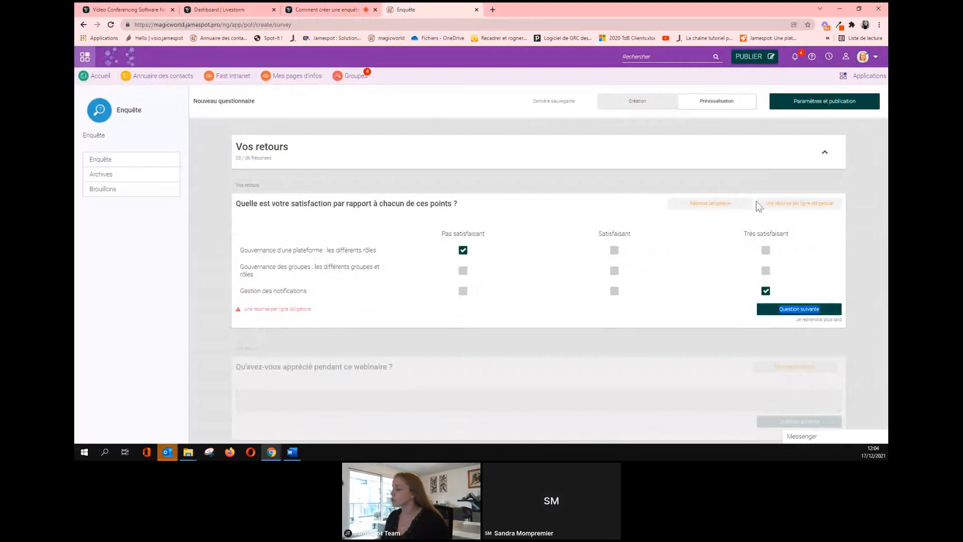
pyautogui.click(614, 271)
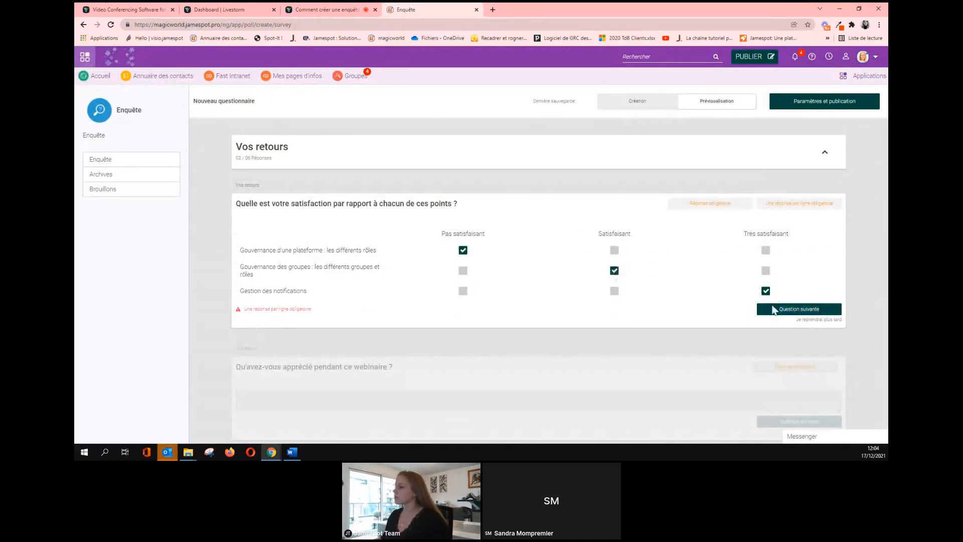
pyautogui.click(772, 308)
# Replace the appreciated-aspects test answer with new text and go to the next question.
pyautogui.click(513, 238)
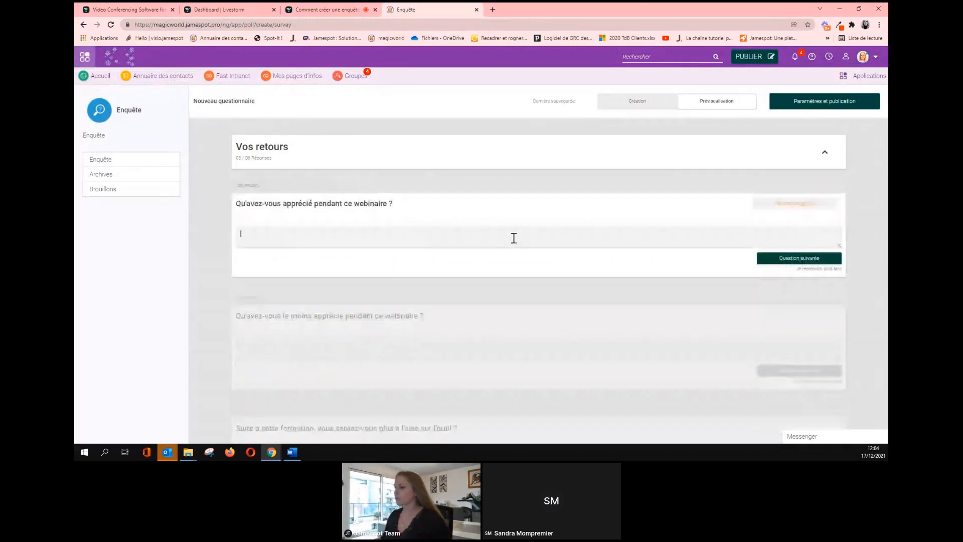
pyautogui.write('EGgqgrerger')
pyautogui.click(780, 259)
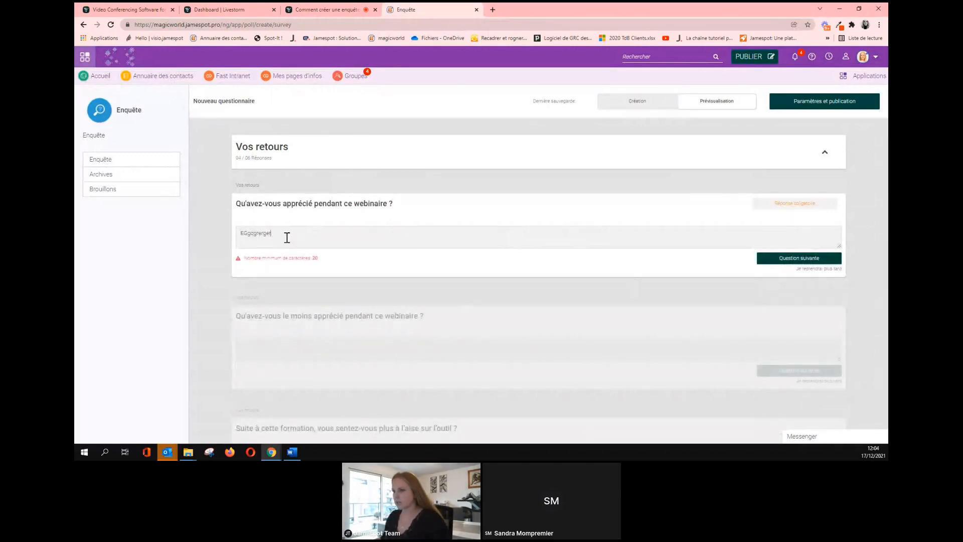
pyautogui.moveTo(286, 236); pyautogui.dragTo(233, 247)
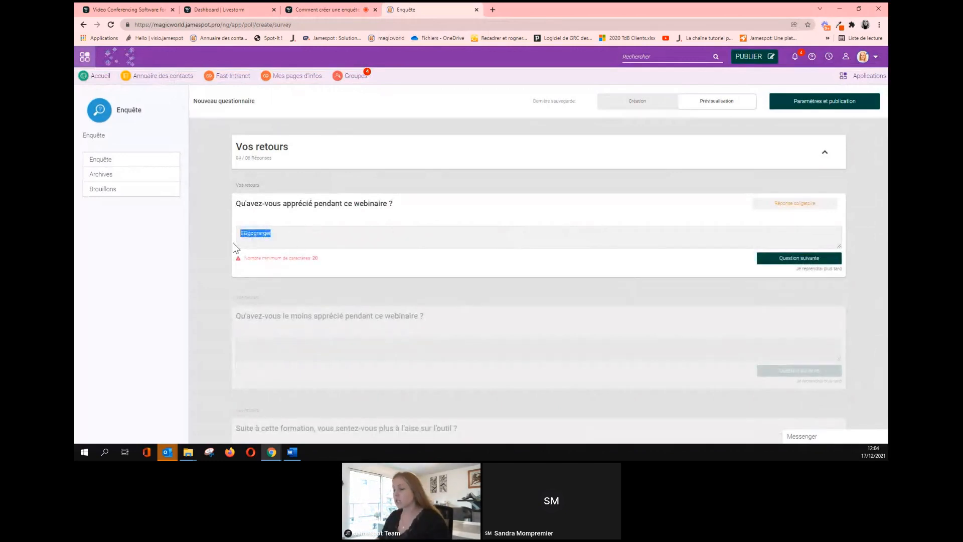
pyautogui.write('aergaerg aerg aerg aerg aerg e aerg aerg')
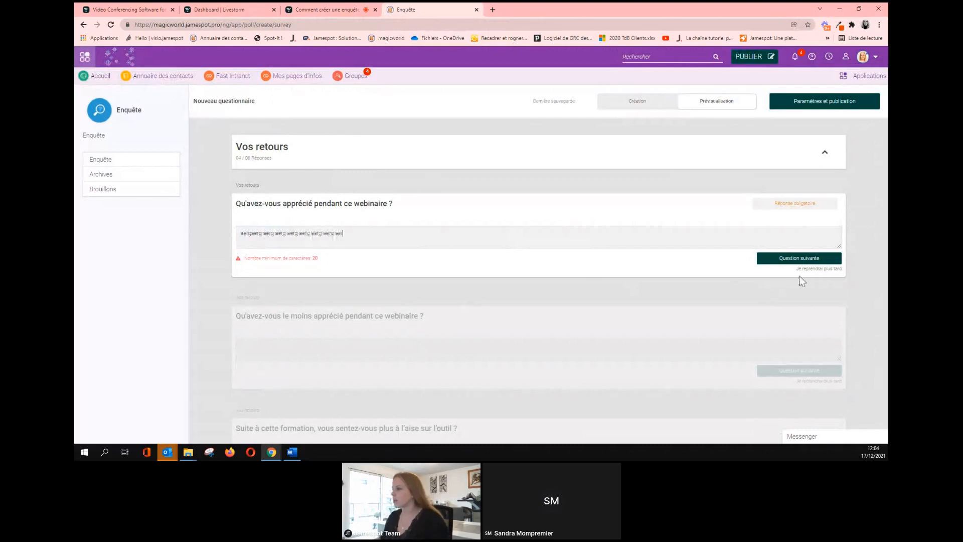
pyautogui.click(799, 258)
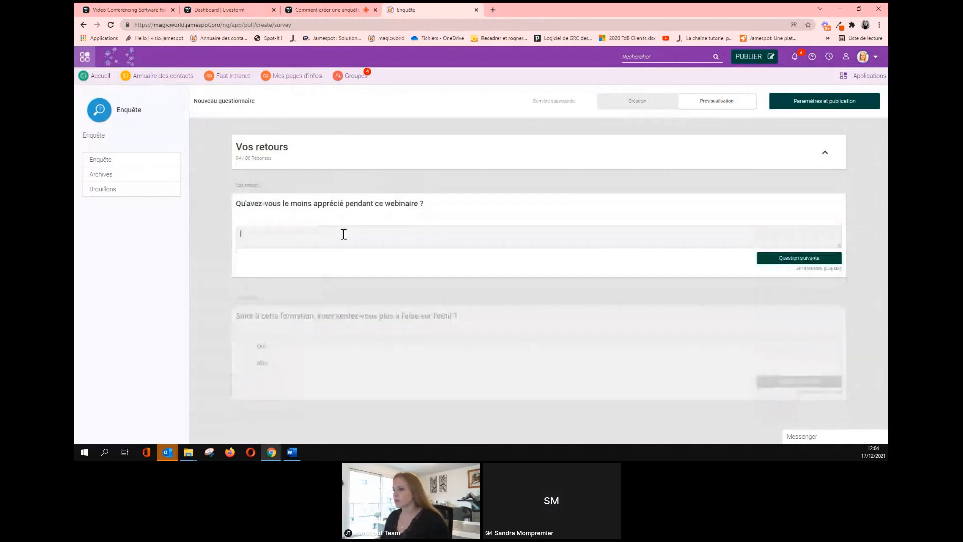
# Answer the least-appreciated question with 'aergaerg' and pick Oui for feeling more at ease.
pyautogui.write('aergaerg g')
pyautogui.click(761, 259)
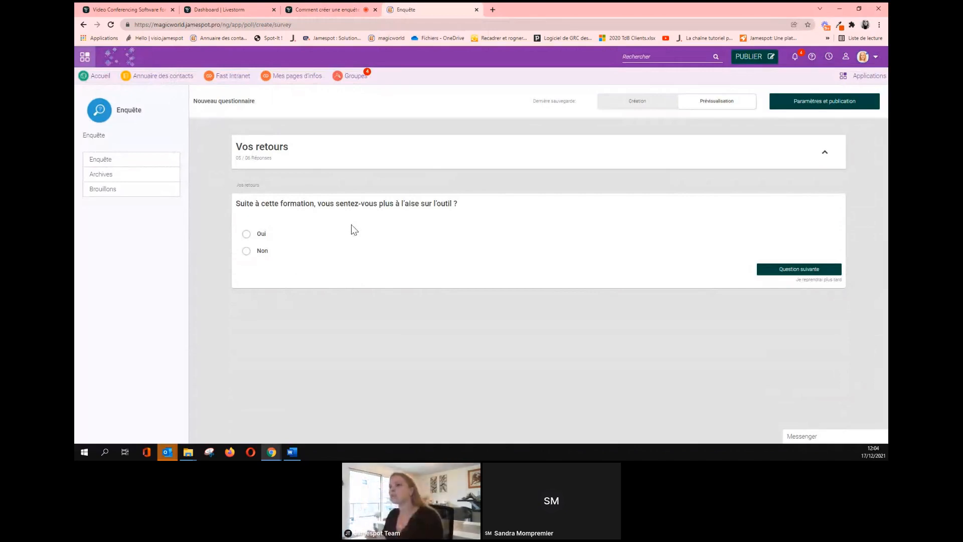
pyautogui.click(246, 234)
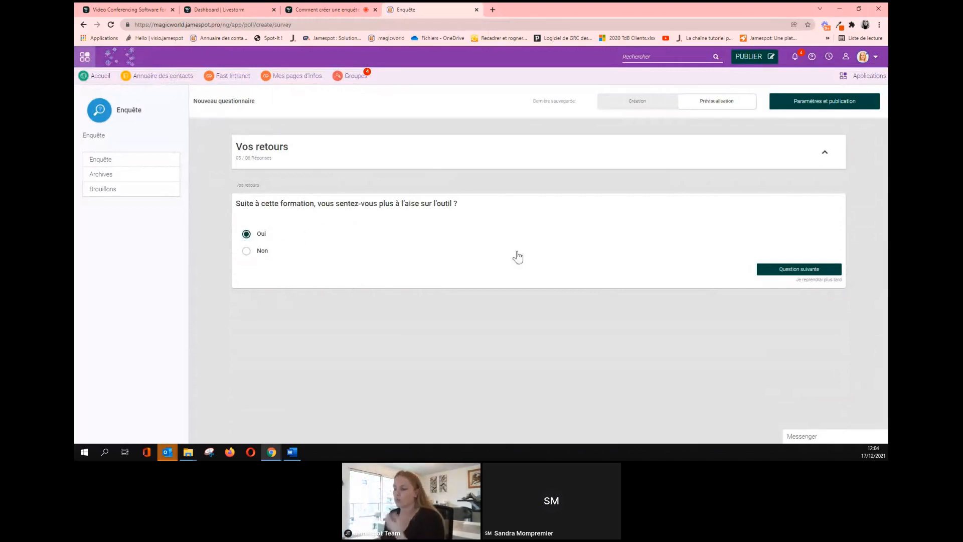
pyautogui.click(787, 271)
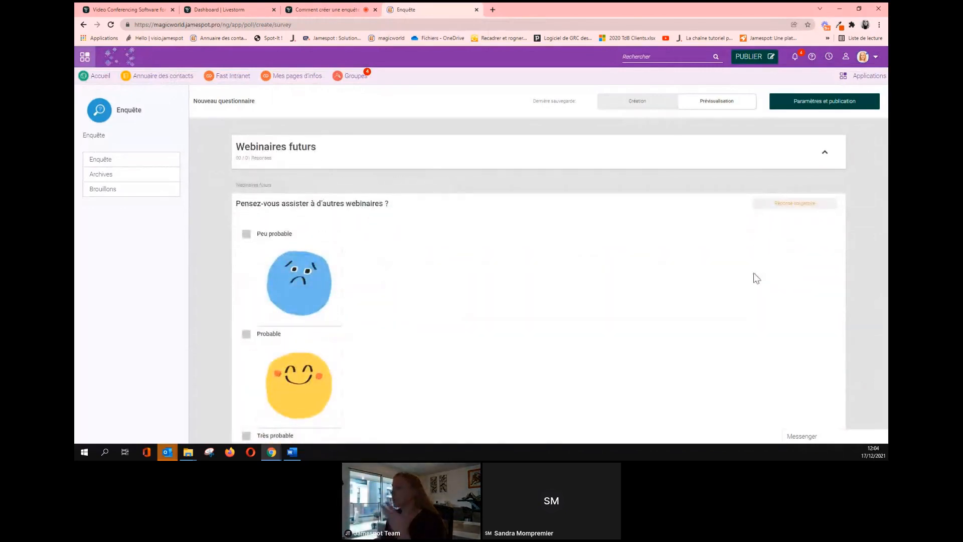
# Choose Probable for future webinars, submit, and return to the Création editor.
pyautogui.scroll(-3, 483, 296)
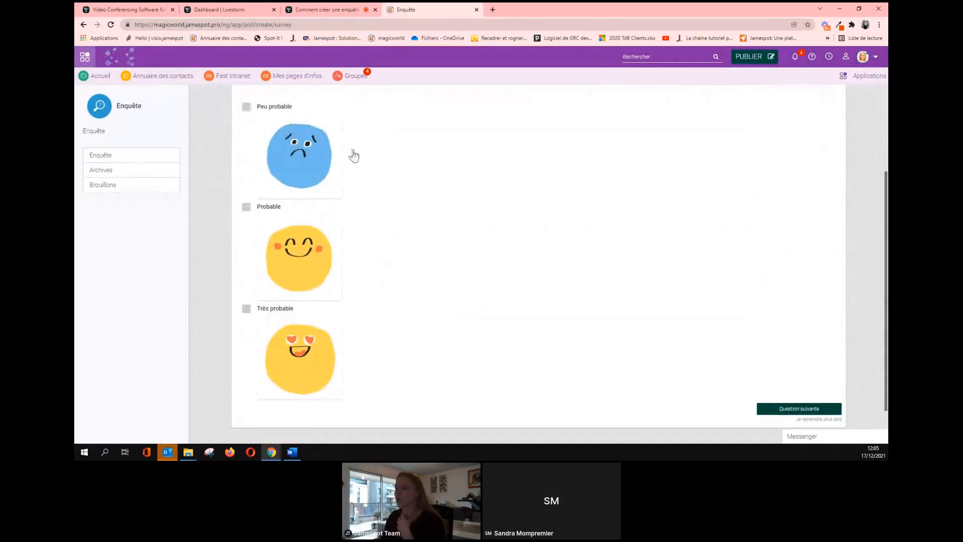
pyautogui.click(246, 207)
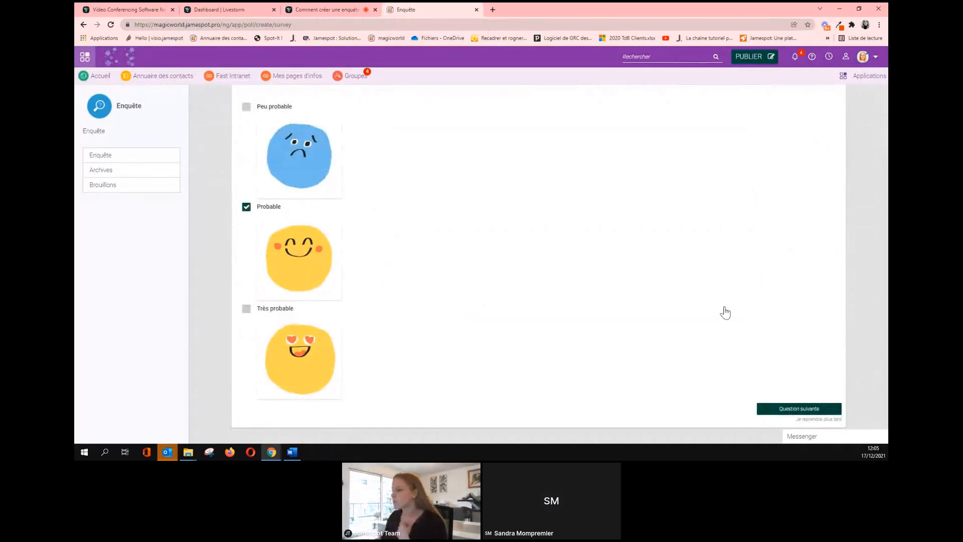
pyautogui.click(790, 407)
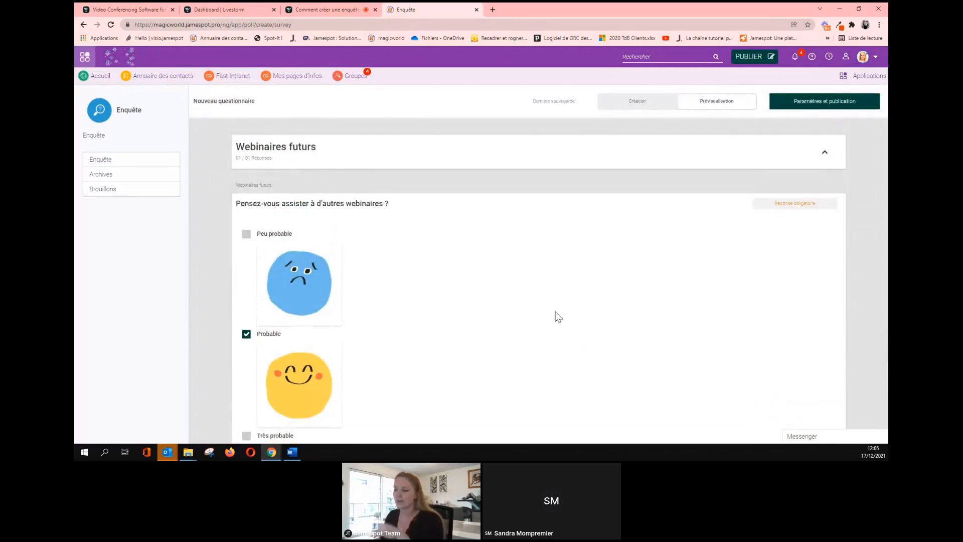
pyautogui.click(630, 103)
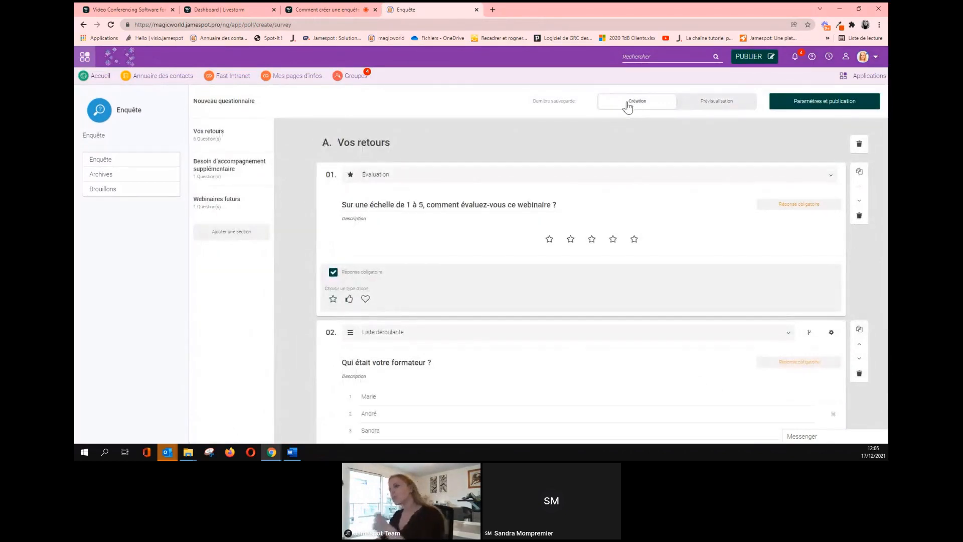
# Restart the preview and give the webinar a four-star rating.
pyautogui.click(694, 104)
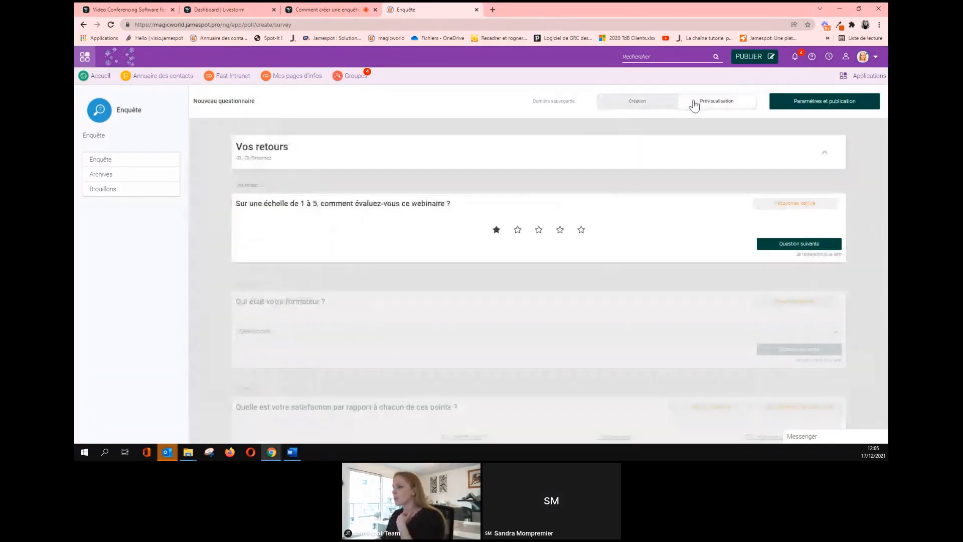
pyautogui.click(652, 107)
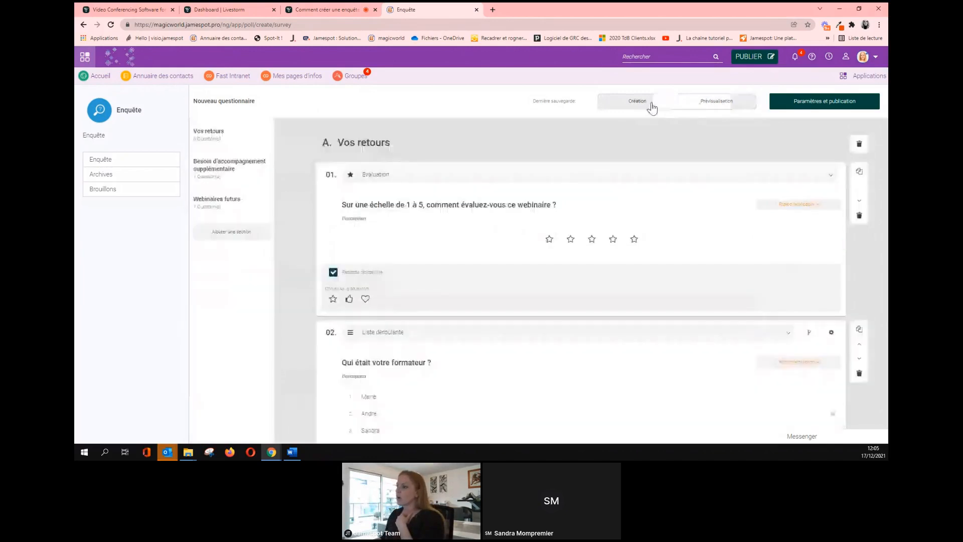
pyautogui.click(703, 102)
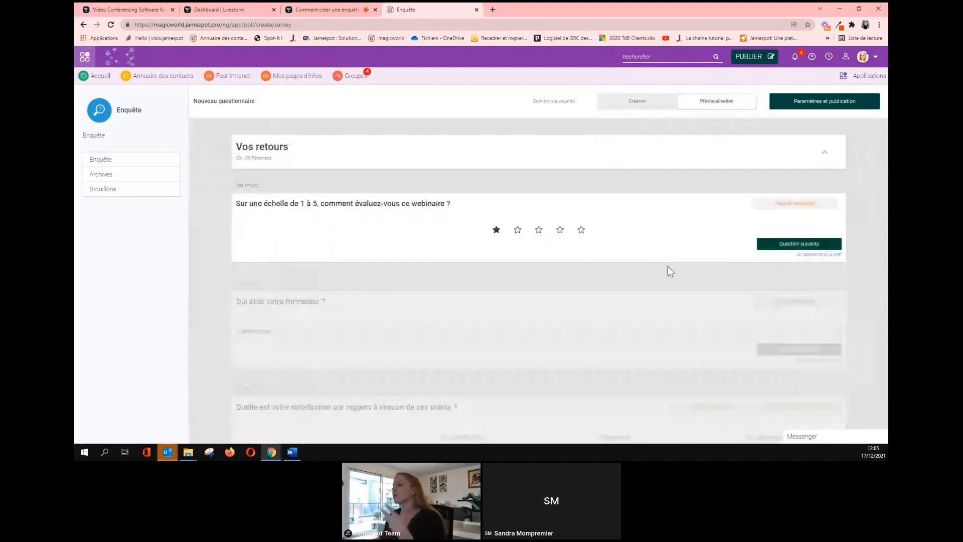
pyautogui.click(648, 107)
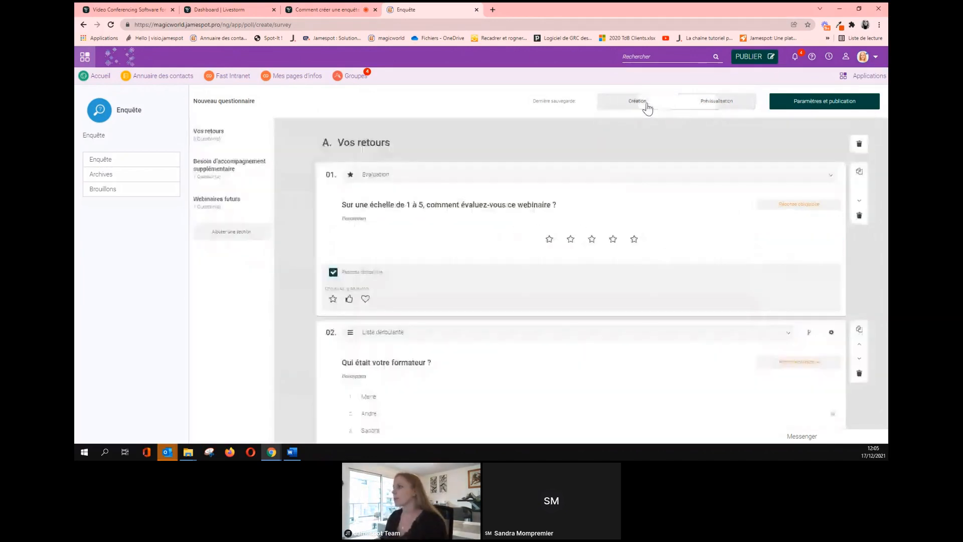
pyautogui.click(719, 103)
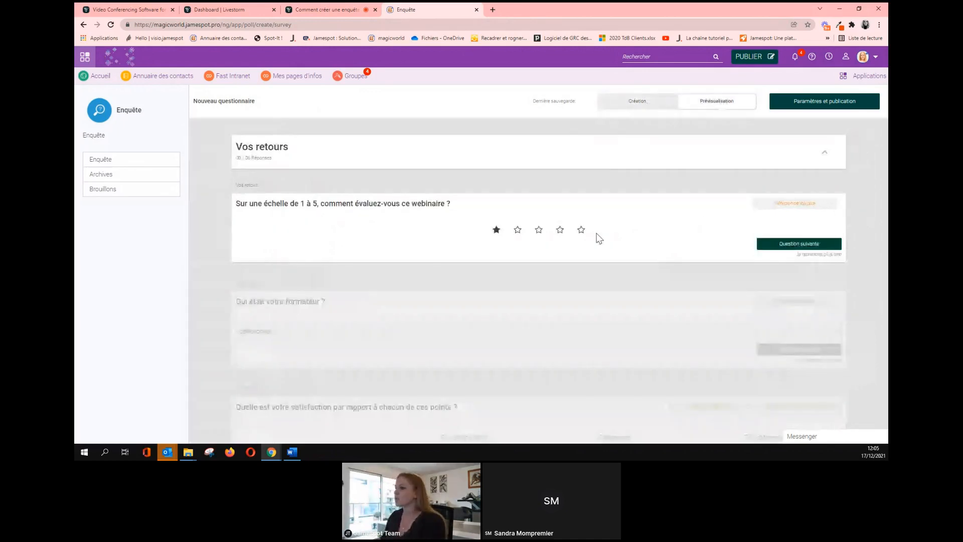
pyautogui.click(560, 229)
pyautogui.click(759, 243)
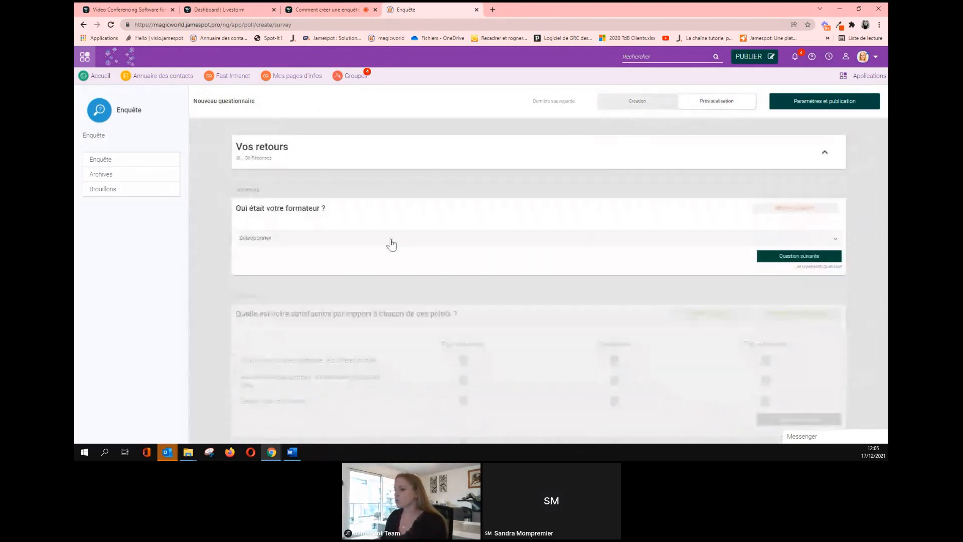
# Pick the first trainer and rate the grid Pas satisfaisant, Satisfaisant and Très satisfaisant.
pyautogui.click(391, 239)
pyautogui.click(383, 253)
pyautogui.click(780, 252)
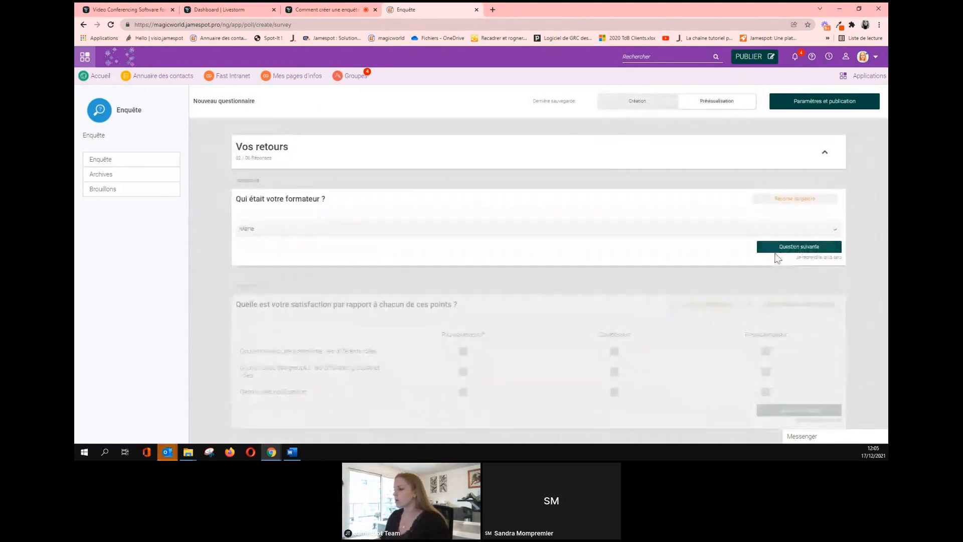
pyautogui.click(462, 249)
pyautogui.click(614, 271)
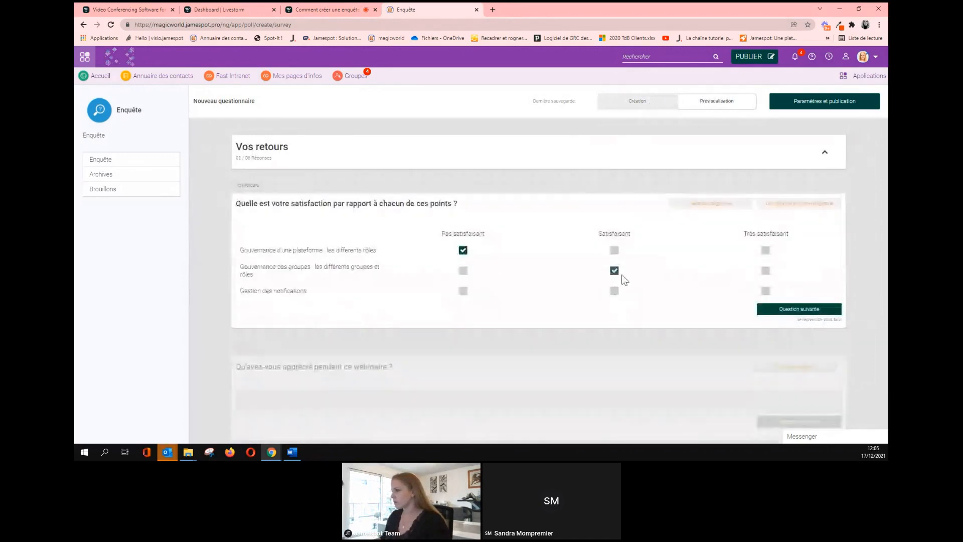
pyautogui.click(765, 291)
pyautogui.click(763, 305)
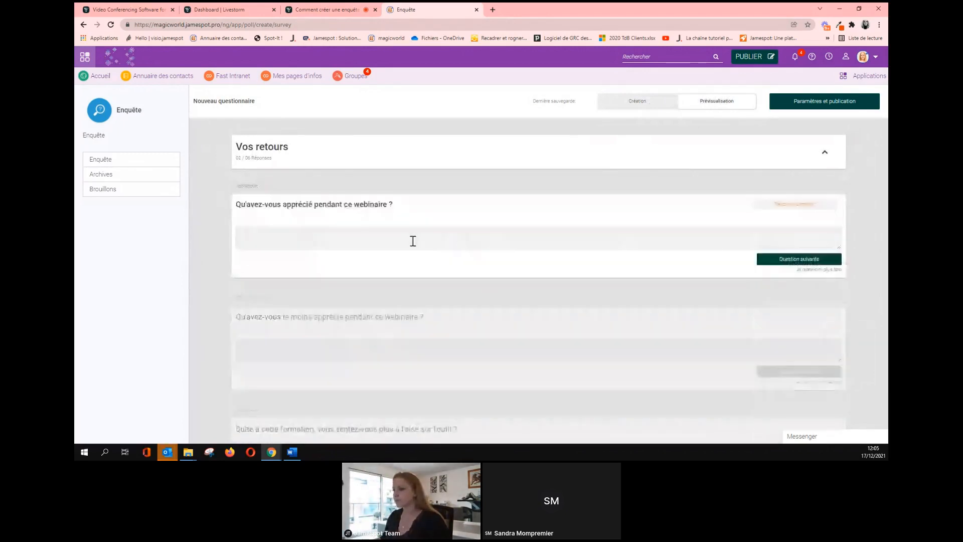
# Type test answers for the appreciated and least-appreciated questions, then pass the Oui/Non question.
pyautogui.click(416, 238)
pyautogui.write('rdhgrth grm ehj rtrhtrstr sn')
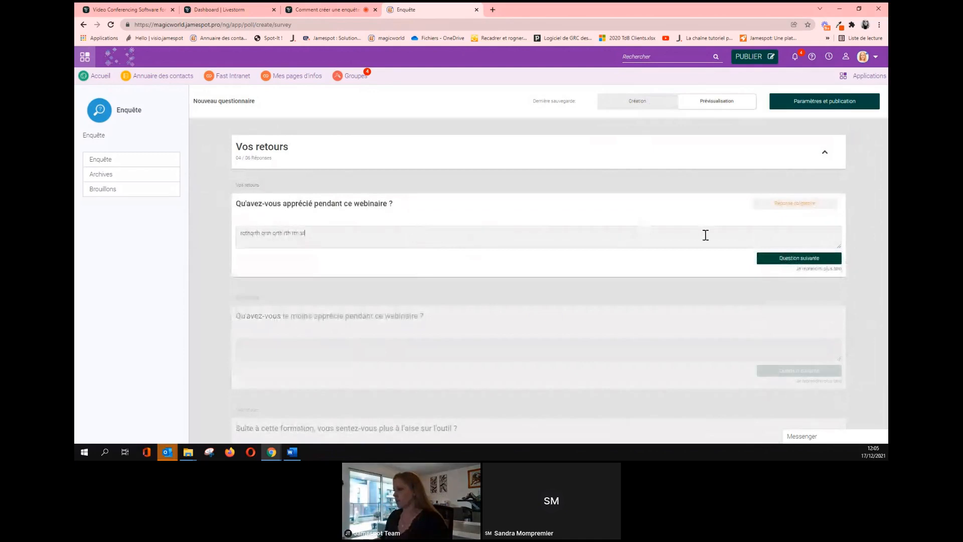
pyautogui.click(766, 261)
pyautogui.click(390, 234)
pyautogui.write('grthr')
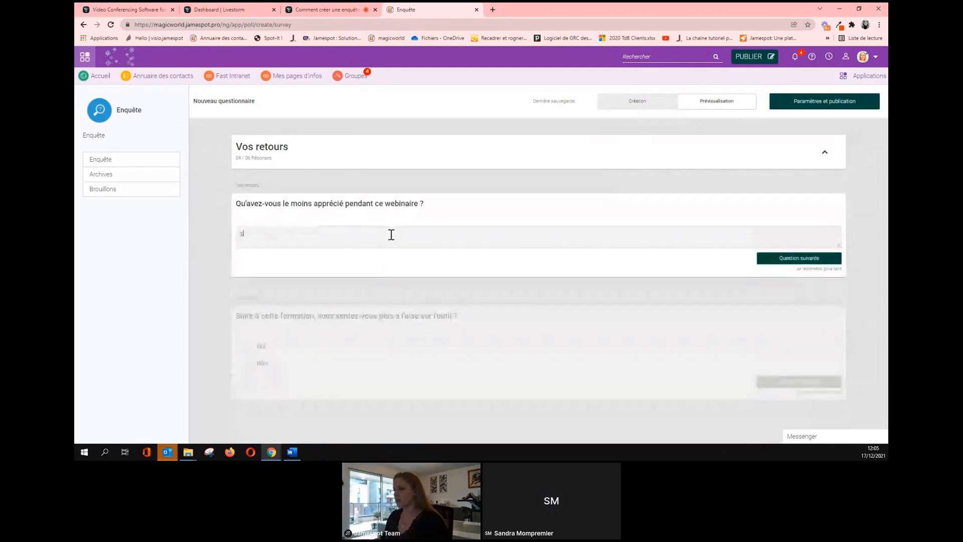
pyautogui.click(775, 262)
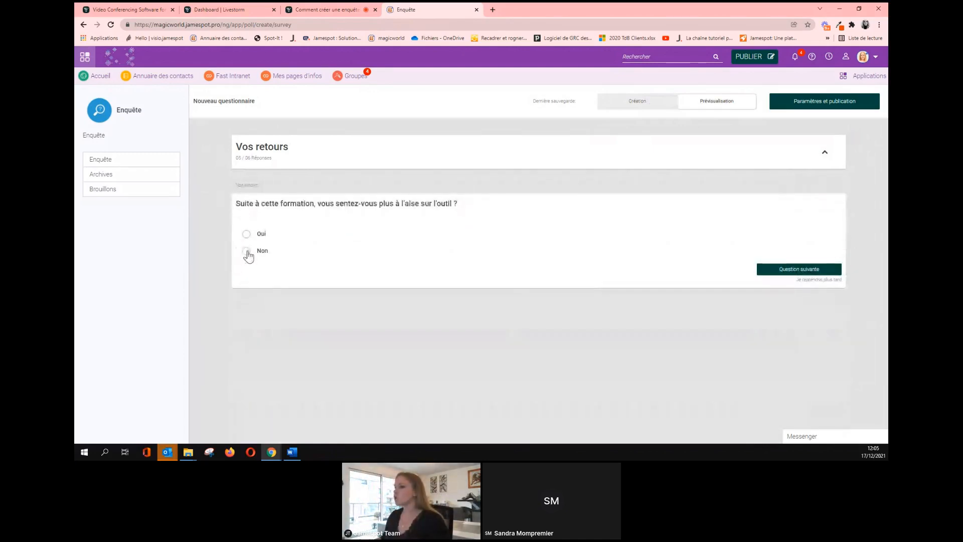
pyautogui.click(768, 268)
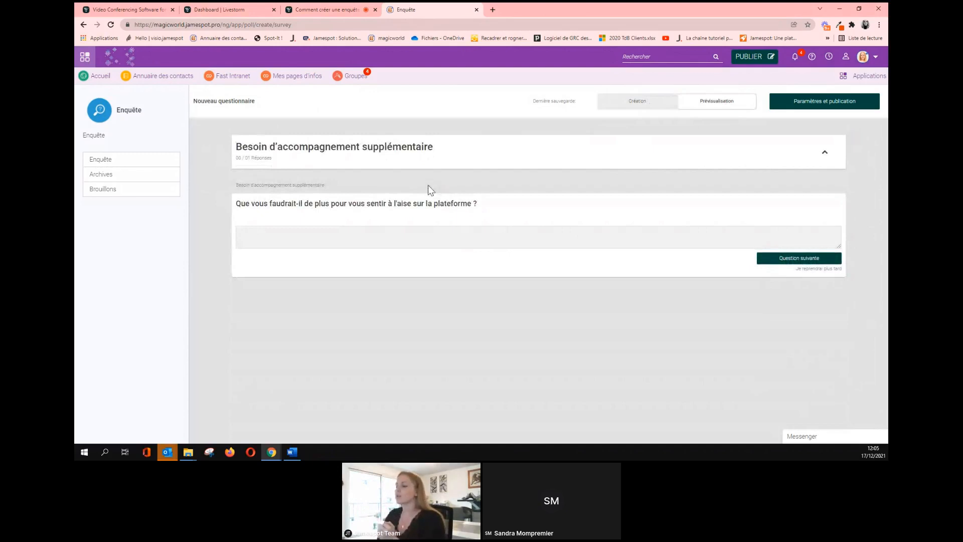
# Answer the extra-support question with test text and tick Peu probable for future webinars.
pyautogui.click(422, 238)
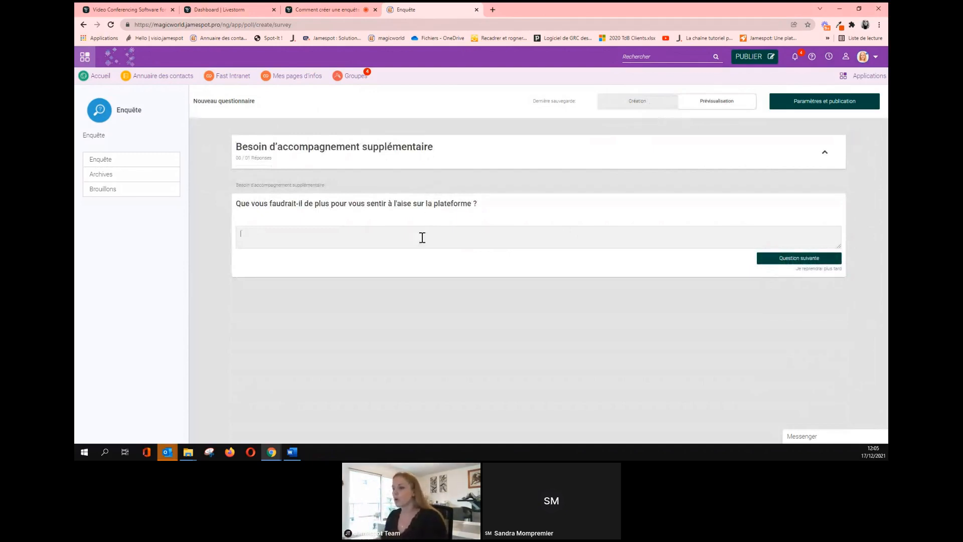
pyautogui.write('goergnergrj')
pyautogui.click(774, 258)
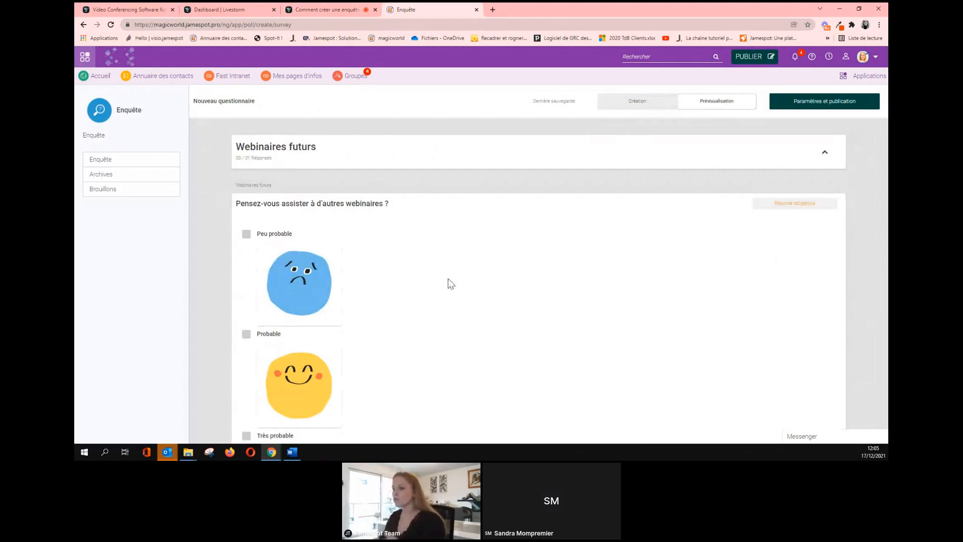
pyautogui.click(248, 235)
pyautogui.scroll(-3, 432, 269)
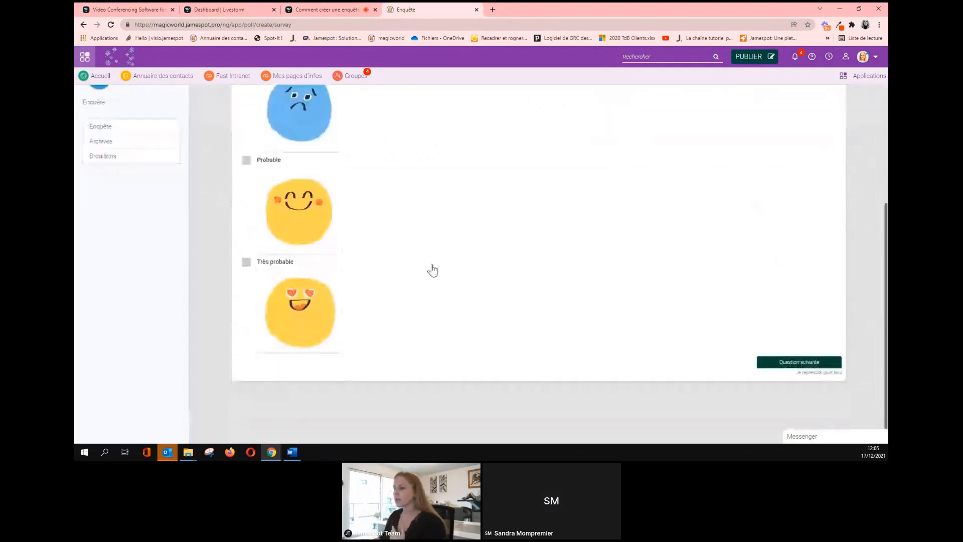
pyautogui.scroll(3, 802, 368)
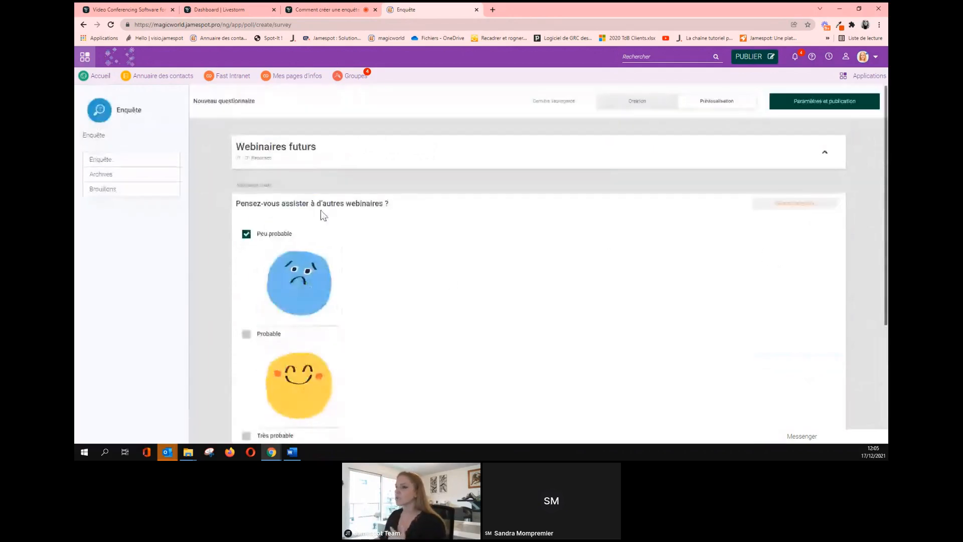
# Return to the editor, move the Word window aside, and activate section A. Vos retours.
pyautogui.click(645, 108)
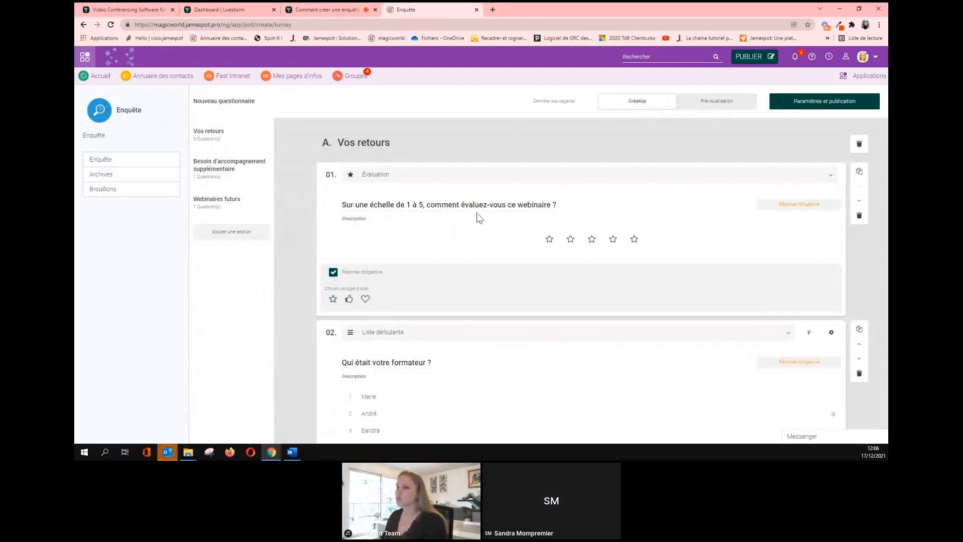
pyautogui.scroll(-15, 481, 212)
pyautogui.scroll(-12, 481, 212)
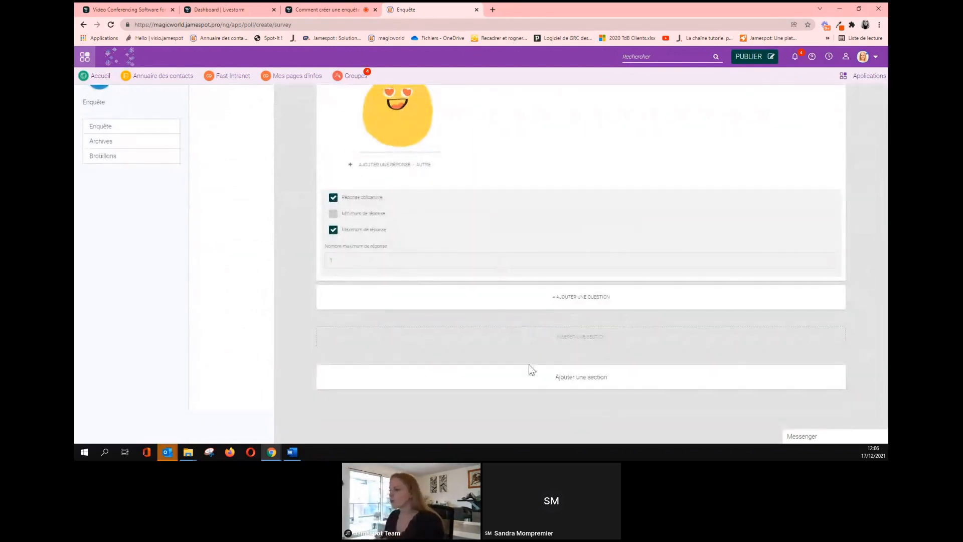
pyautogui.scroll(15, 524, 369)
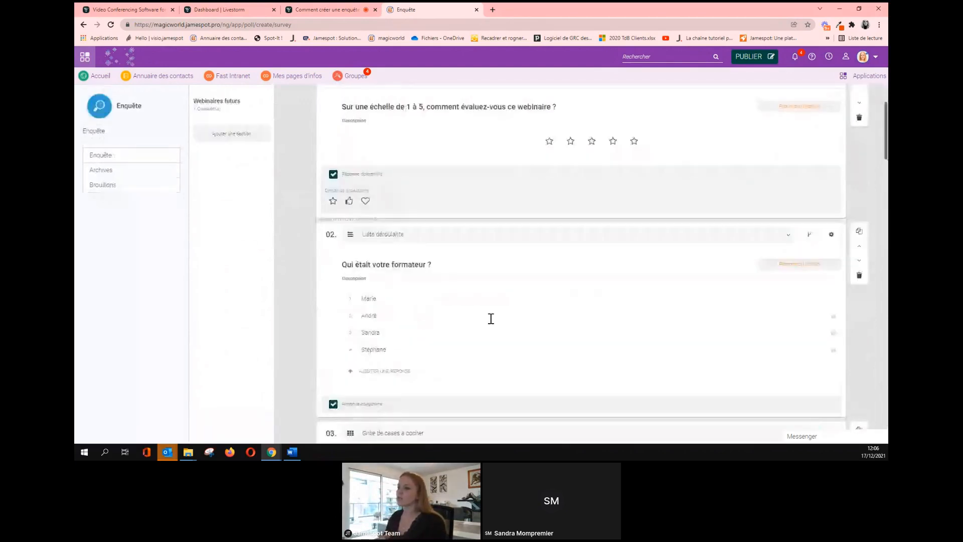
pyautogui.scroll(2, 491, 319)
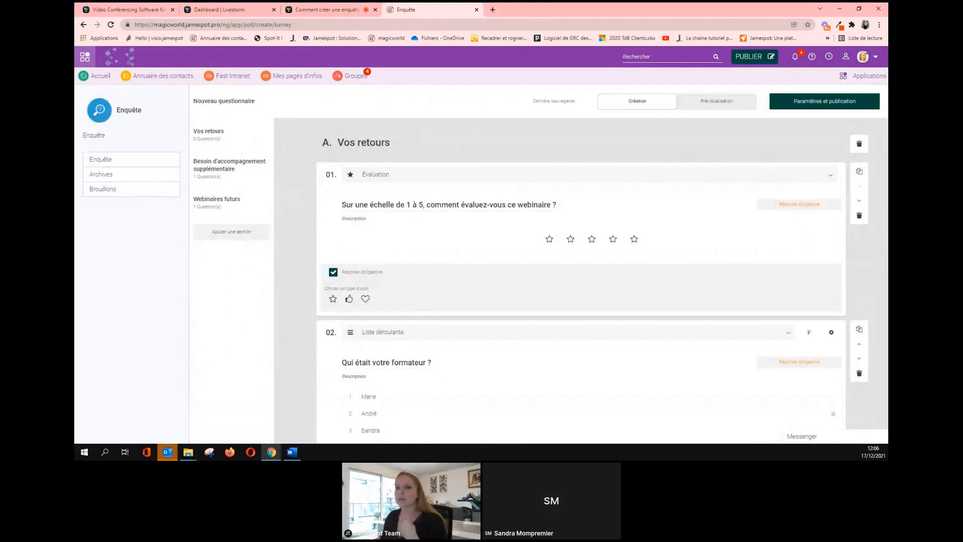
pyautogui.moveTo(75, 10); pyautogui.dragTo(75, 133)
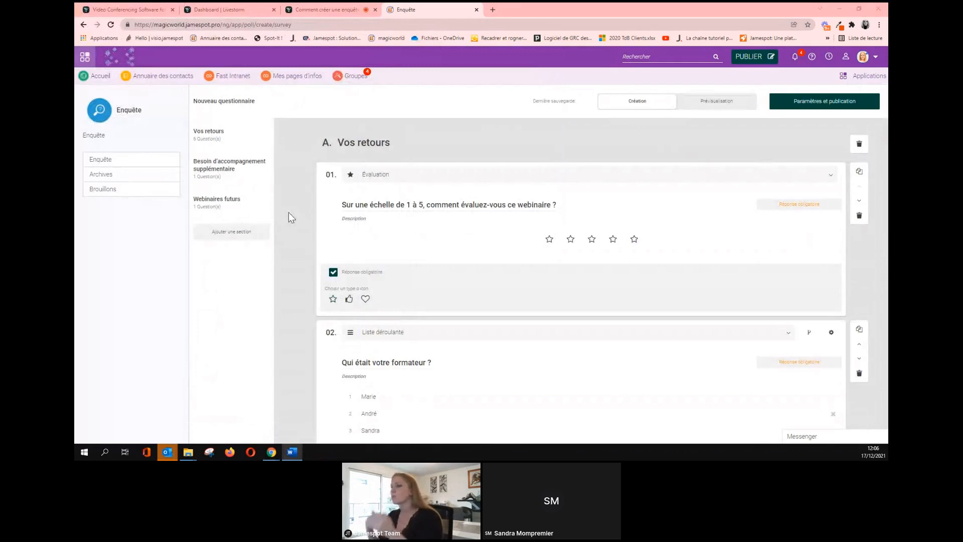
pyautogui.moveTo(234, 132); pyautogui.dragTo(239, 140)
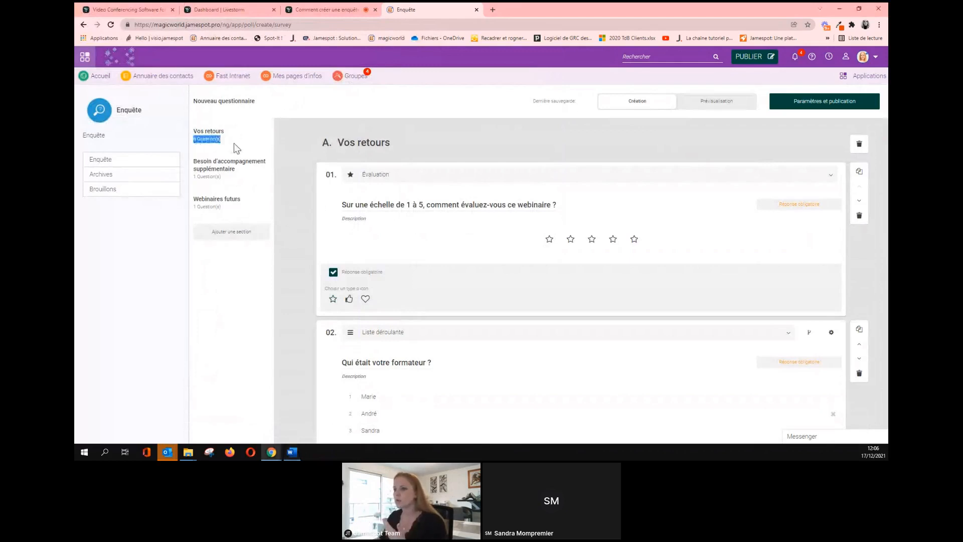
pyautogui.click(241, 140)
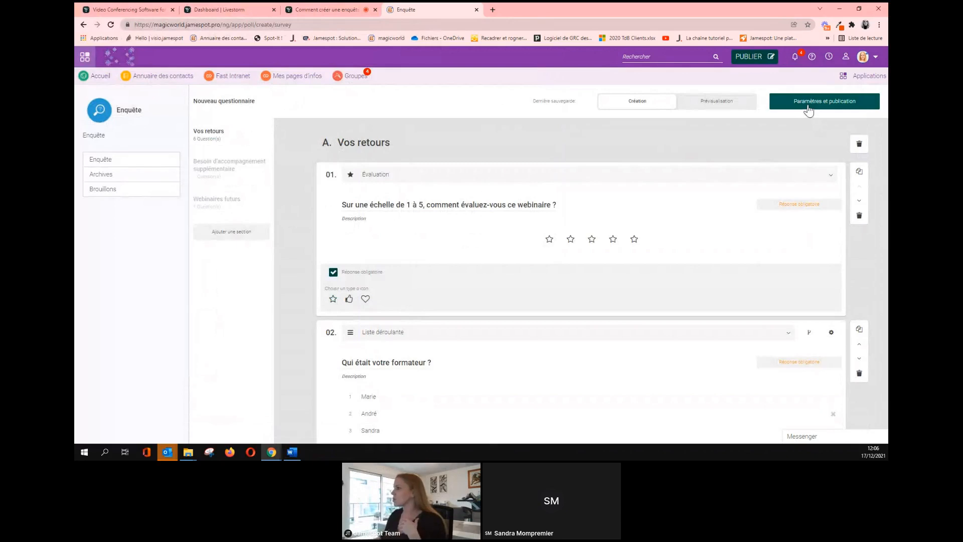
# In publication settings, paste the prepared survey title and greeting description from the document.
pyautogui.click(809, 109)
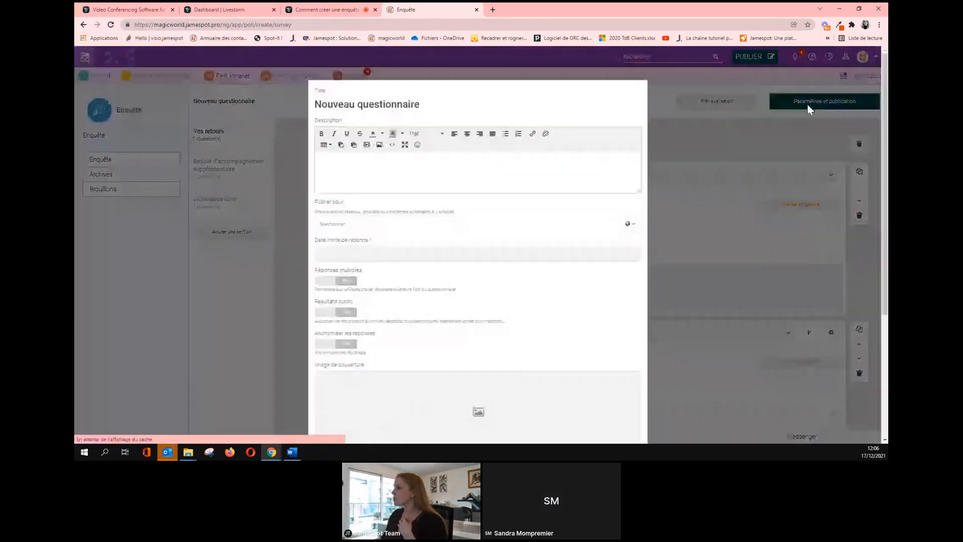
pyautogui.click(391, 105)
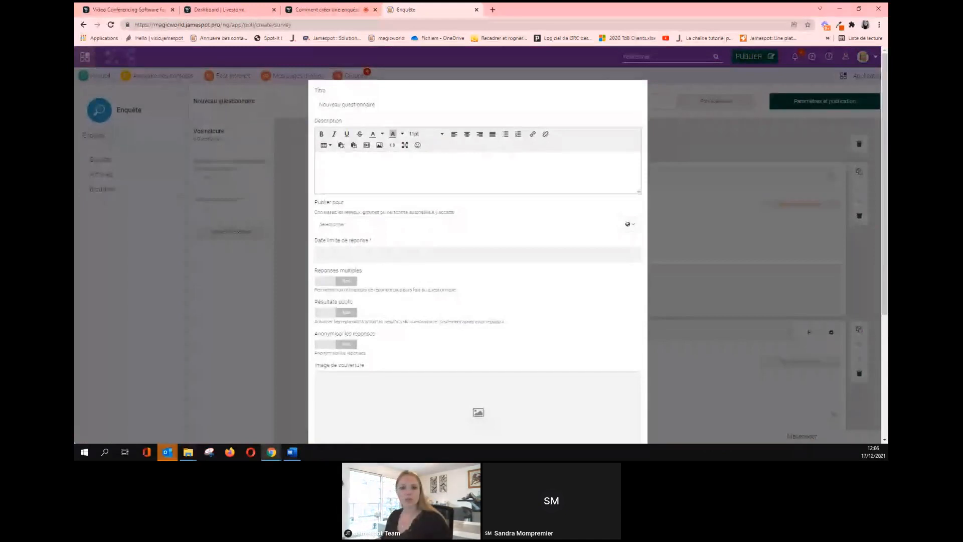
pyautogui.hotkey('alt', 'Tab')
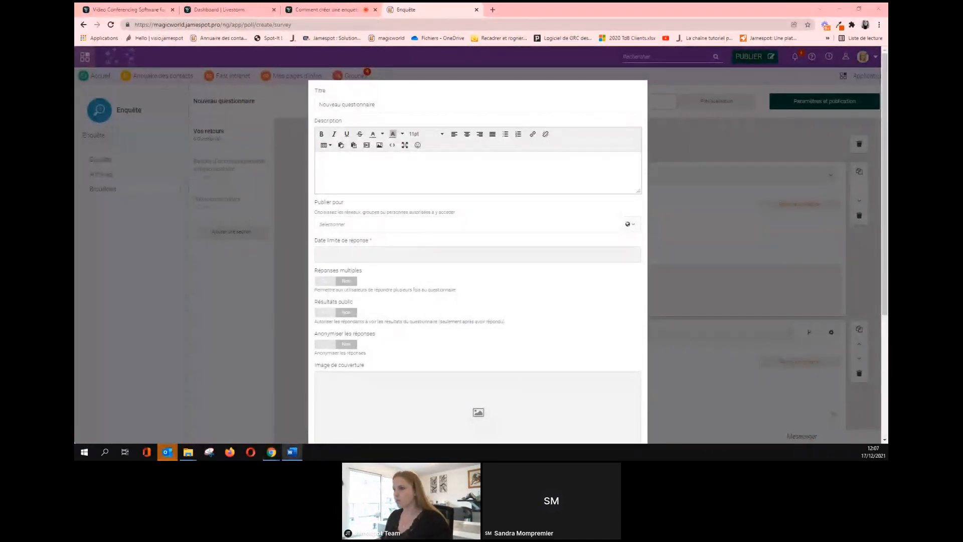
pyautogui.hotkey('alt', 'Tab')
pyautogui.write('Questionnaire de satisfaction suite au webinaire Premiers pas')
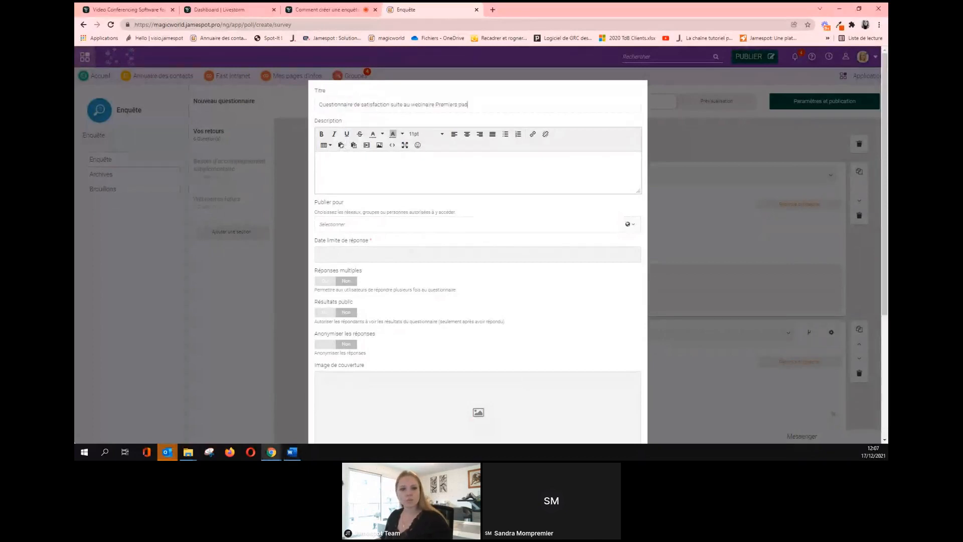
pyautogui.hotkey('alt', 'Tab')
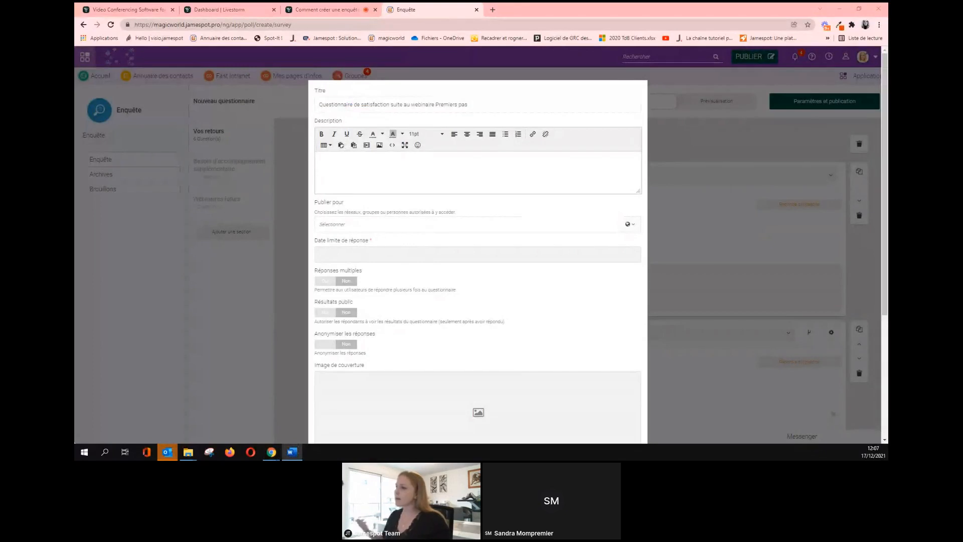
pyautogui.click(400, 179)
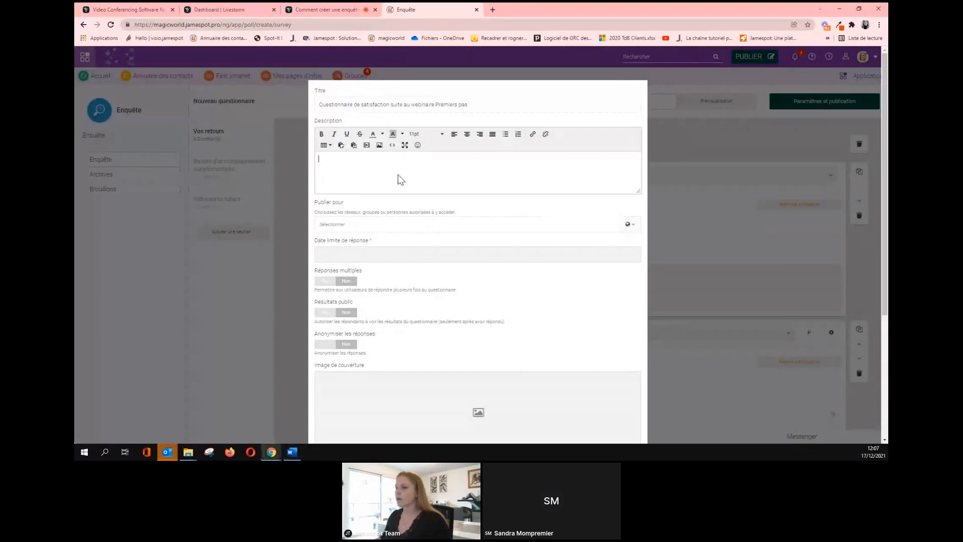
pyautogui.write("Bonjour à toutes et à tous, Suite au webinaire organisé pour vous aider à prendre en main notre nouvel outil, pourriez-vous prendre quelques instants pour répondre à ce questionnaire de satisfaction ? Cela nous aidera à organiser d'autres webinaires répondant au mieux à vos attentes. A bientôt. 😊")
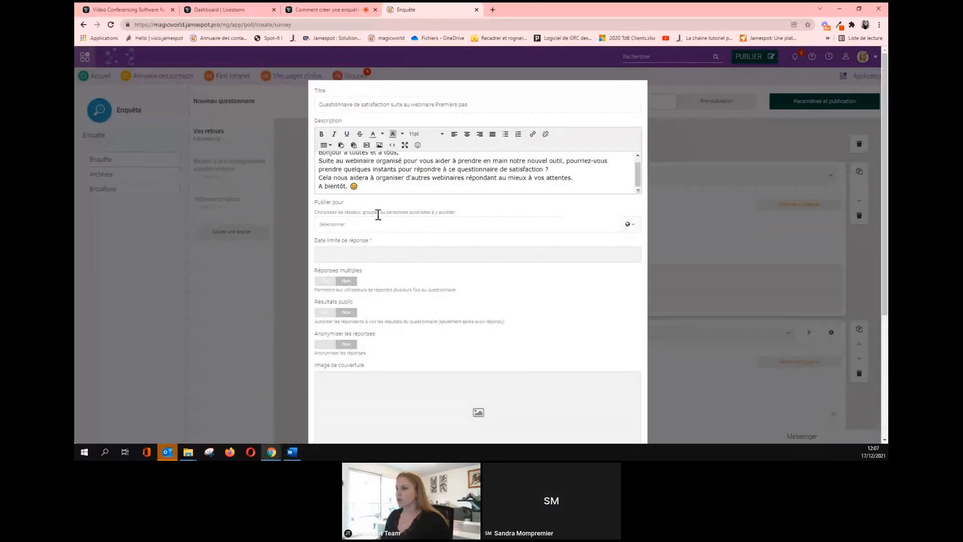
# Publish the survey for the Général group with a 24/12/2021 response deadline.
pyautogui.click(368, 225)
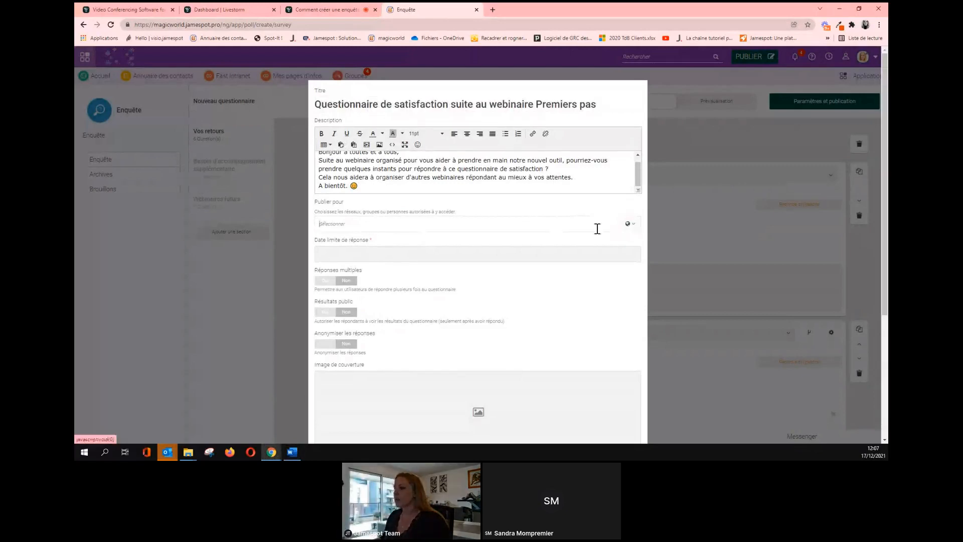
pyautogui.write('géné')
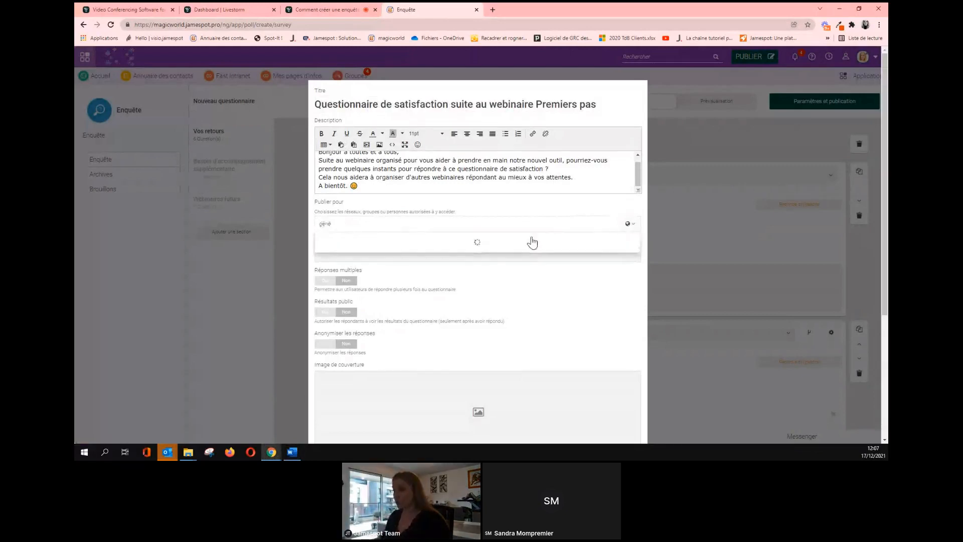
pyautogui.click(460, 252)
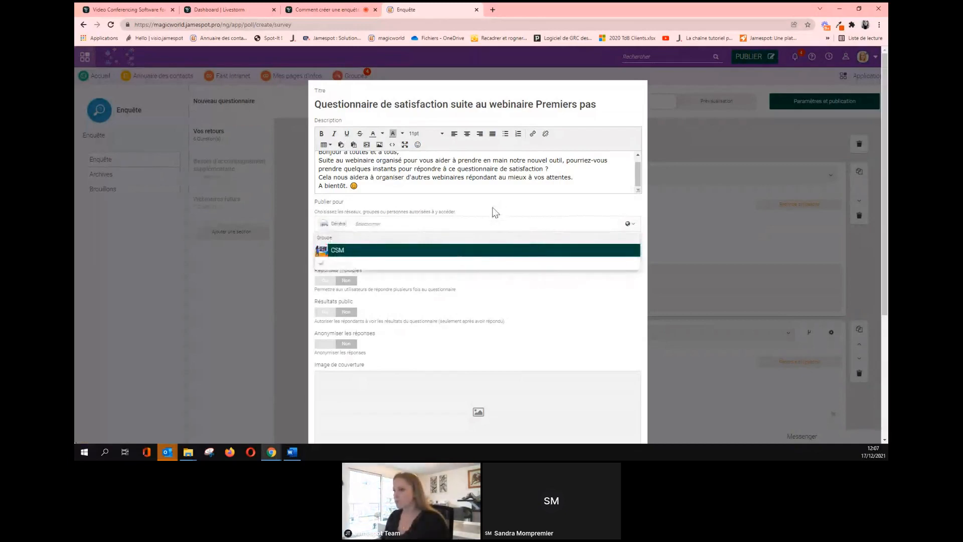
pyautogui.click(424, 252)
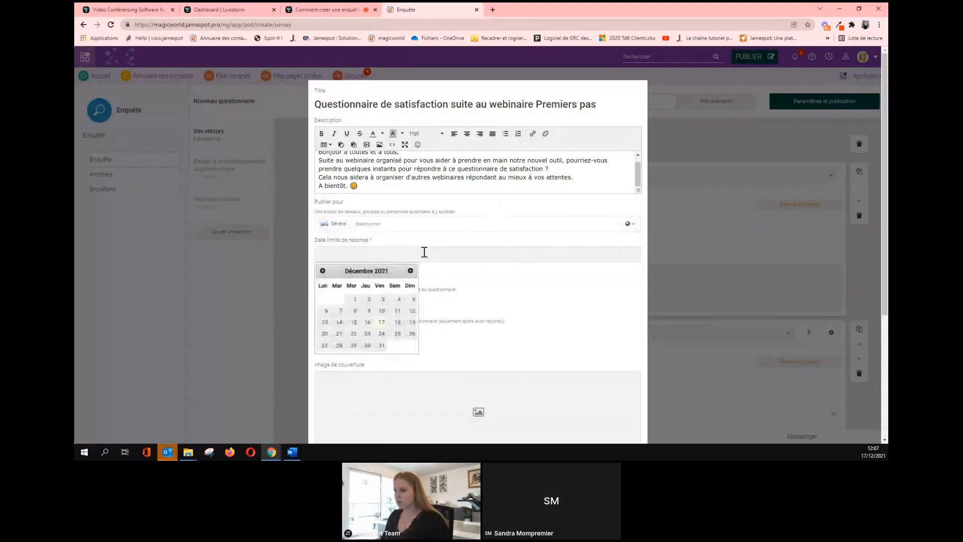
pyautogui.click(382, 334)
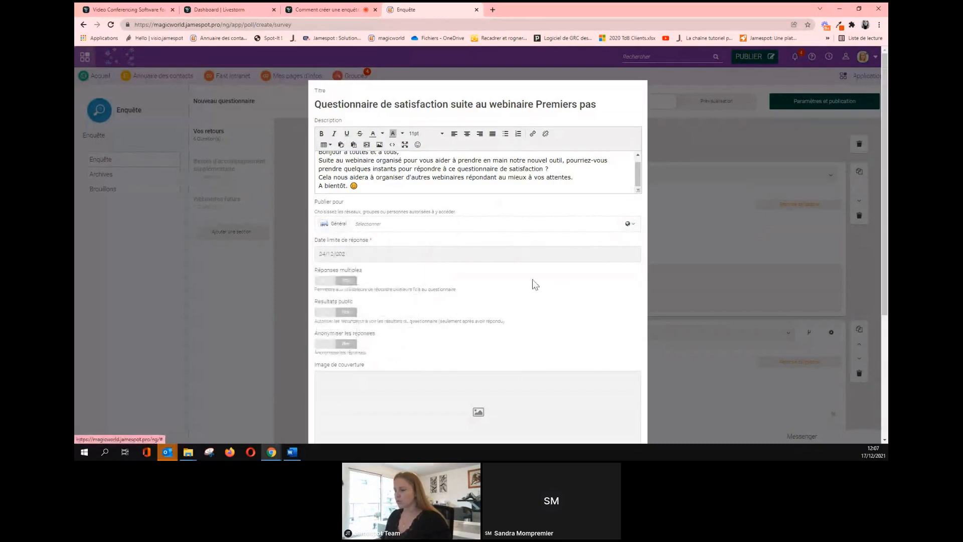
pyautogui.scroll(-1, 534, 283)
pyautogui.scroll(-1, 535, 284)
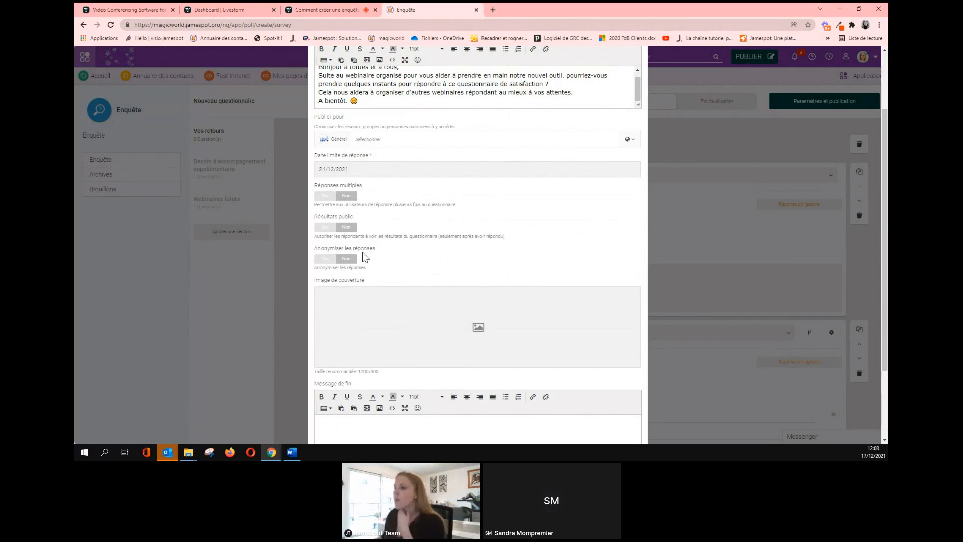
pyautogui.click(325, 227)
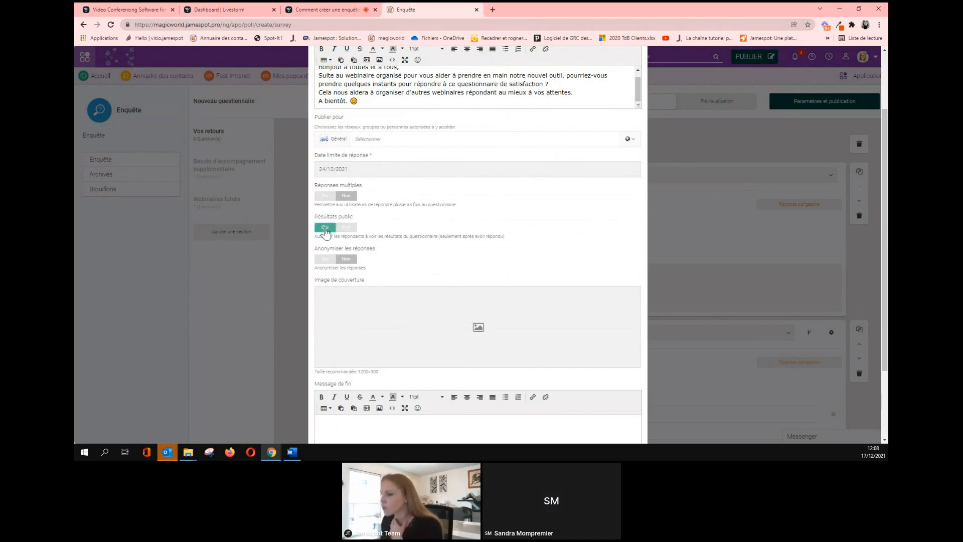
pyautogui.click(329, 260)
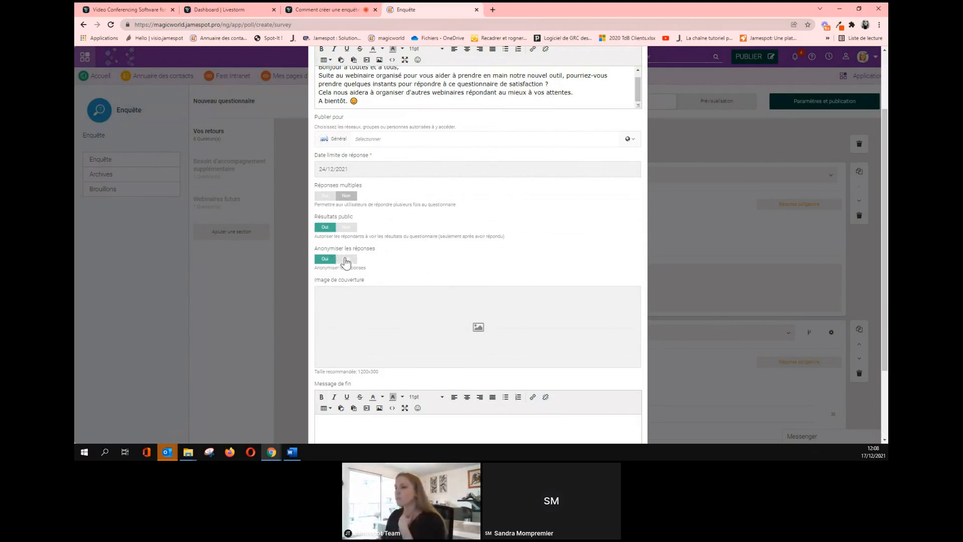
pyautogui.click(345, 261)
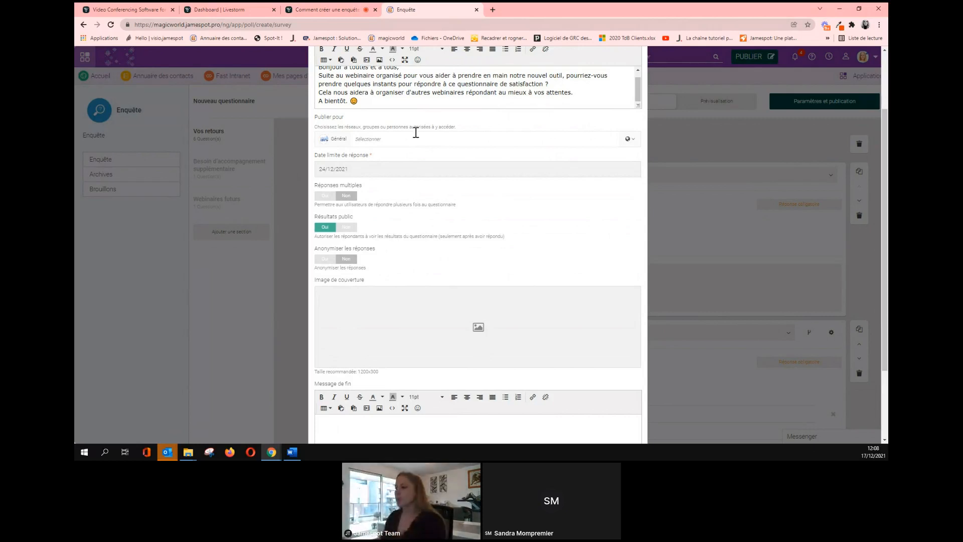
pyautogui.click(351, 229)
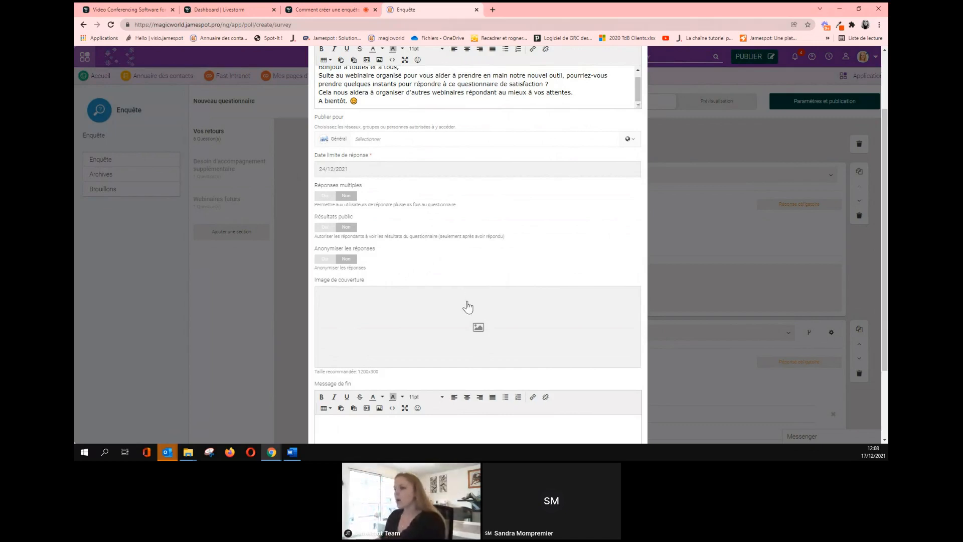
# Upload a cover image of two people working at computers.
pyautogui.scroll(-1, 458, 251)
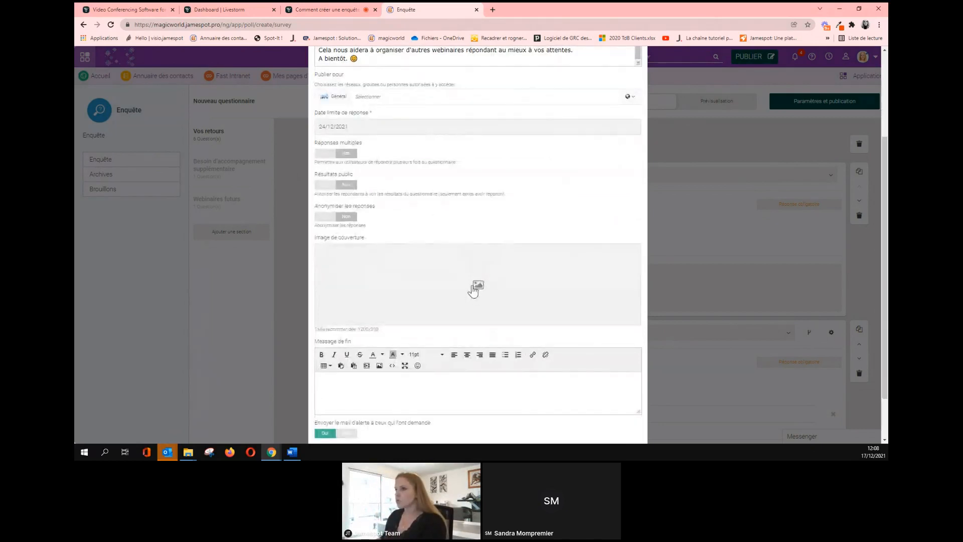
pyautogui.click(473, 288)
pyautogui.click(589, 276)
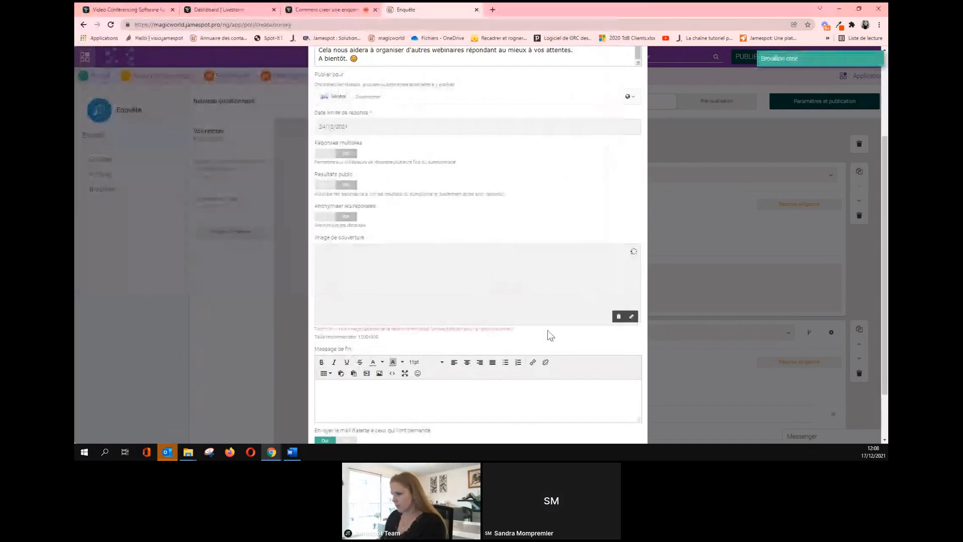
pyautogui.scroll(-2, 498, 329)
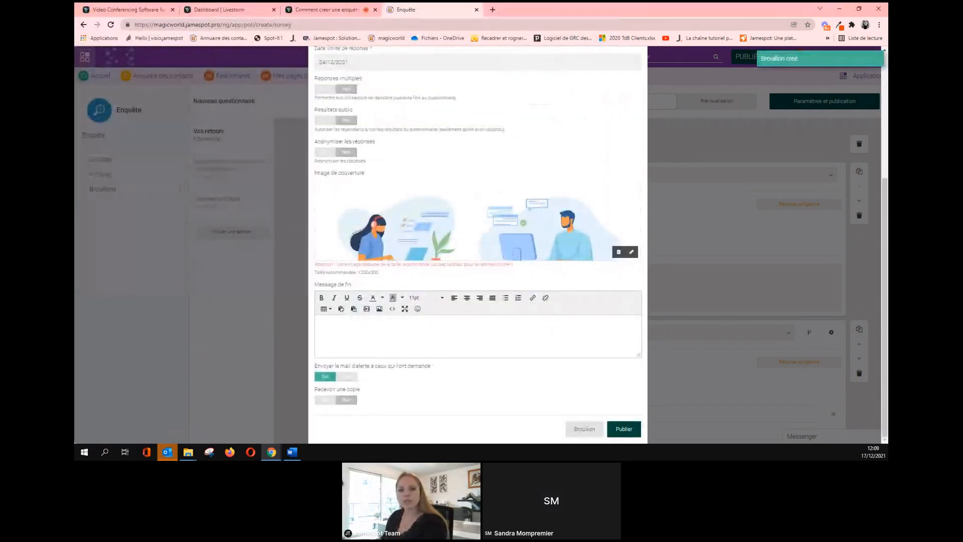
# Enter 'Merci pour votre retour' as the Message de fin, then hit Publier.
pyautogui.click(366, 343)
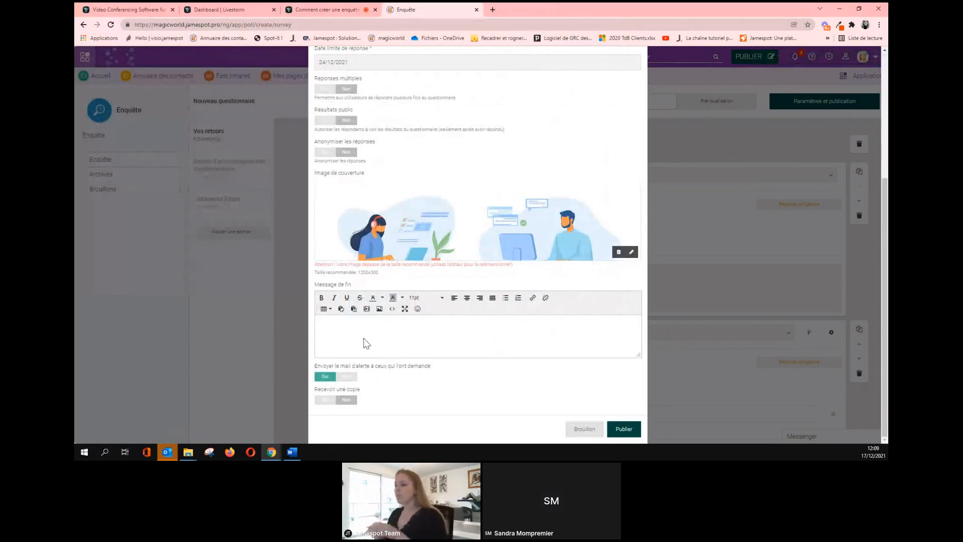
pyautogui.write('Merci pour vote')
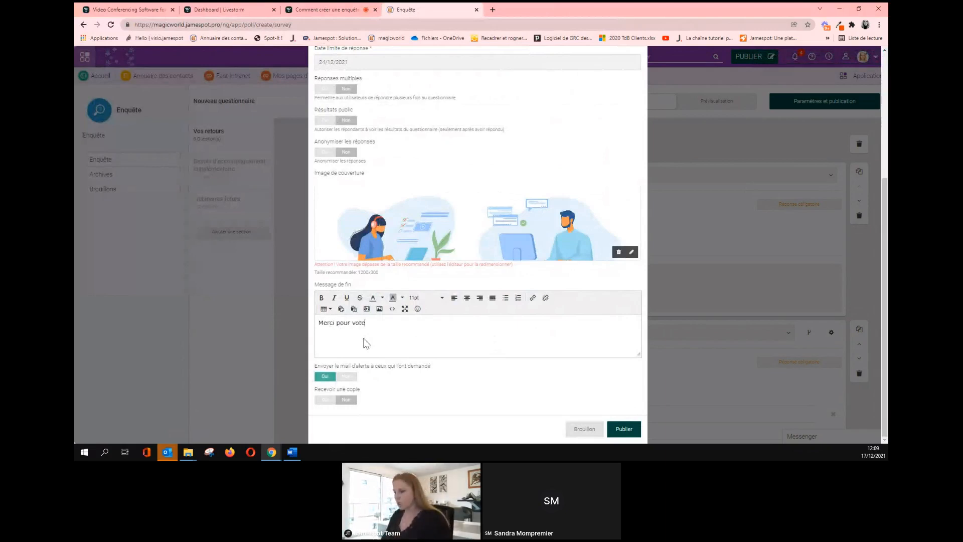
pyautogui.press('BackSpace')
pyautogui.write('re reout')
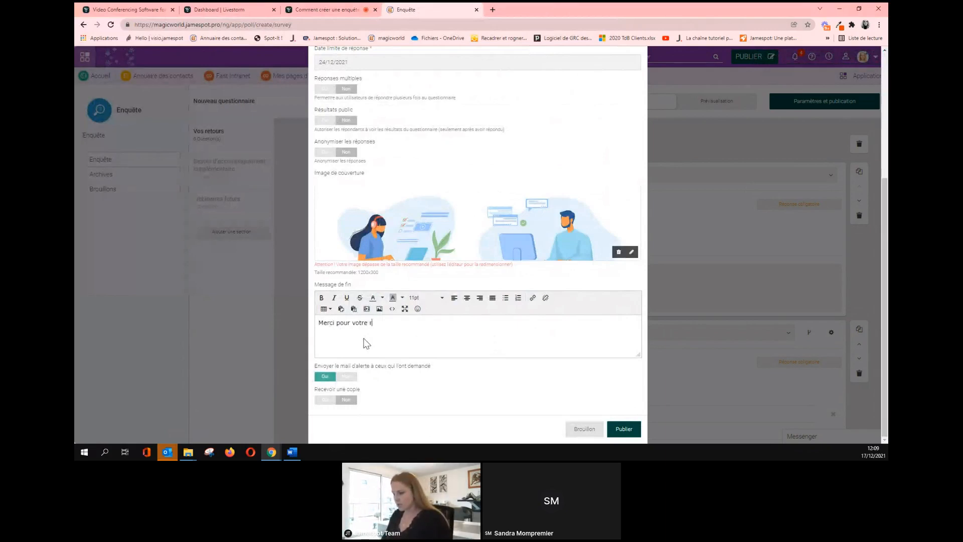
pyautogui.press('BackSpace')
pyautogui.press('BackSpace')
pyautogui.press('BackSpace')
pyautogui.write('tour !')
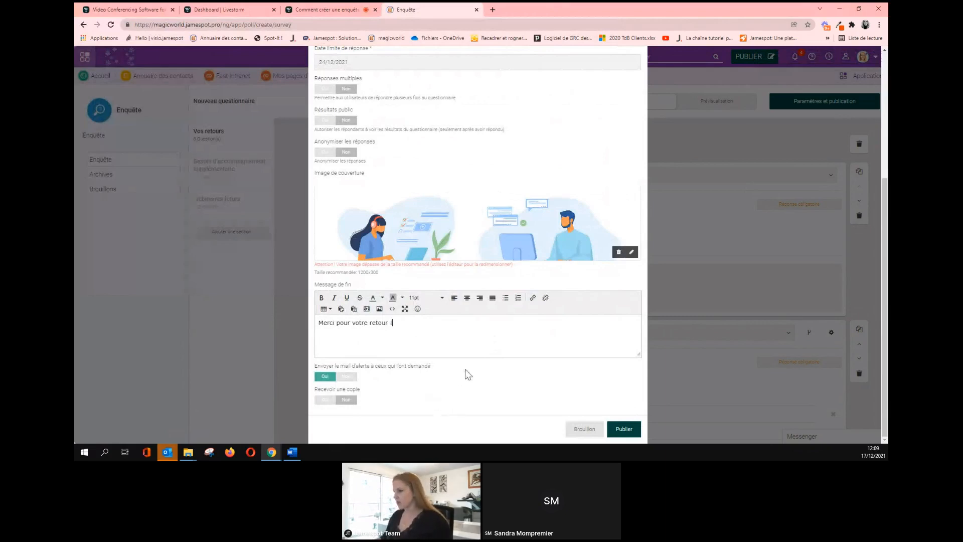
pyautogui.click(623, 429)
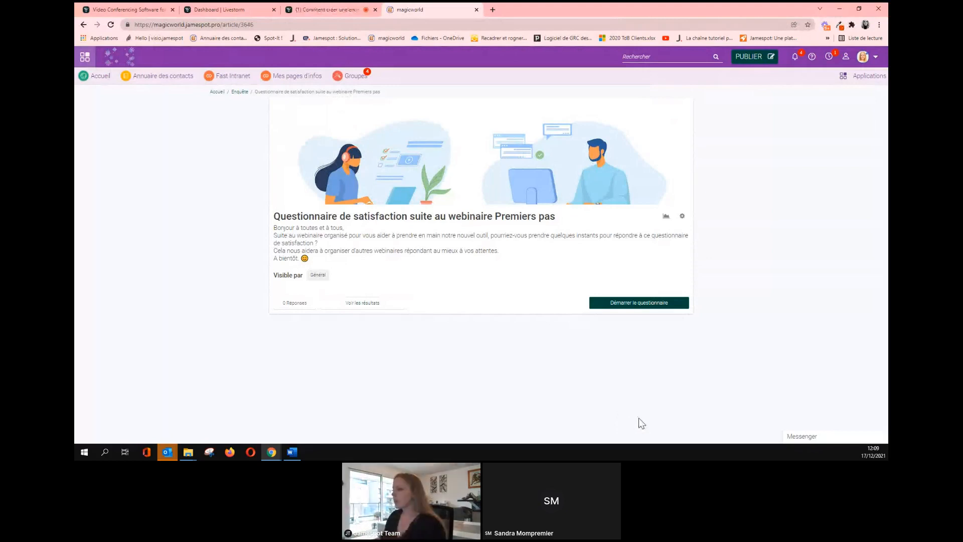
# Switch to the Livestorm tab showing the live webinar event and its chat.
pyautogui.click(333, 9)
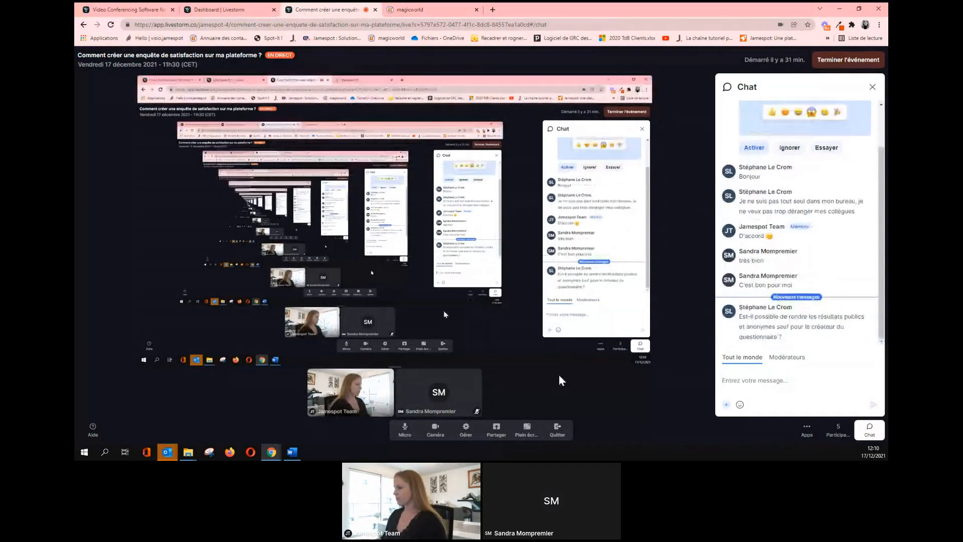
# Return to the magicworld tab with the published Jamespot survey.
pyautogui.click(422, 11)
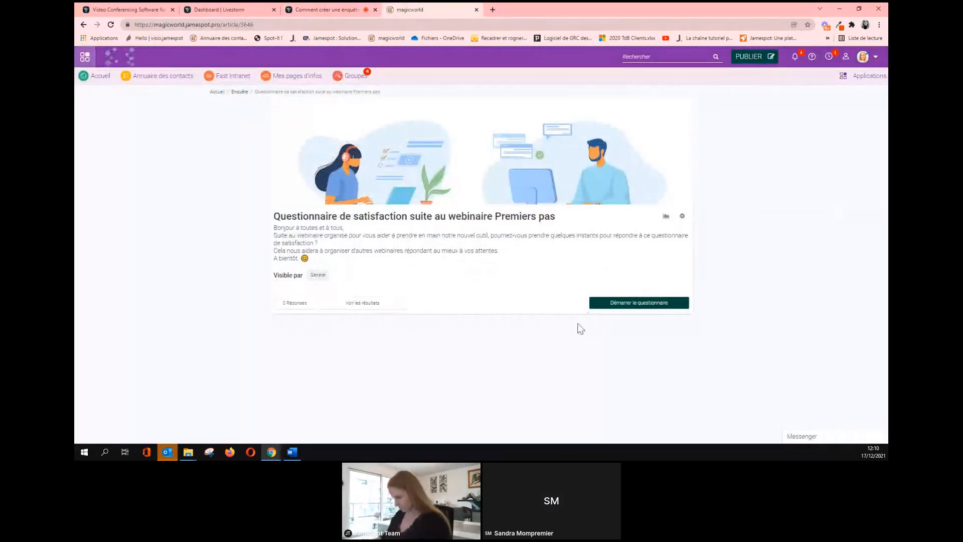
# Start the questionnaire, give the webinar a star rating and pick a trainer.
pyautogui.click(615, 304)
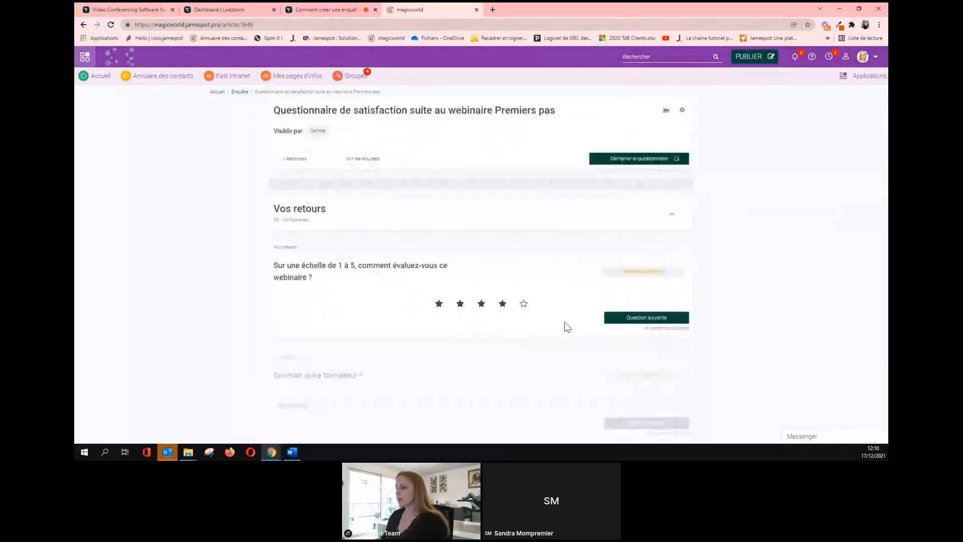
pyautogui.click(522, 304)
pyautogui.click(626, 317)
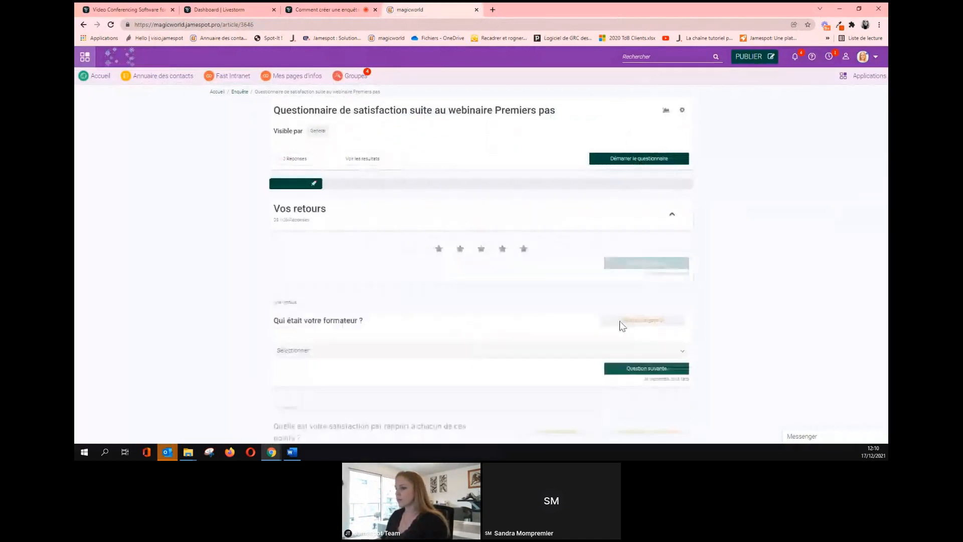
pyautogui.click(477, 256)
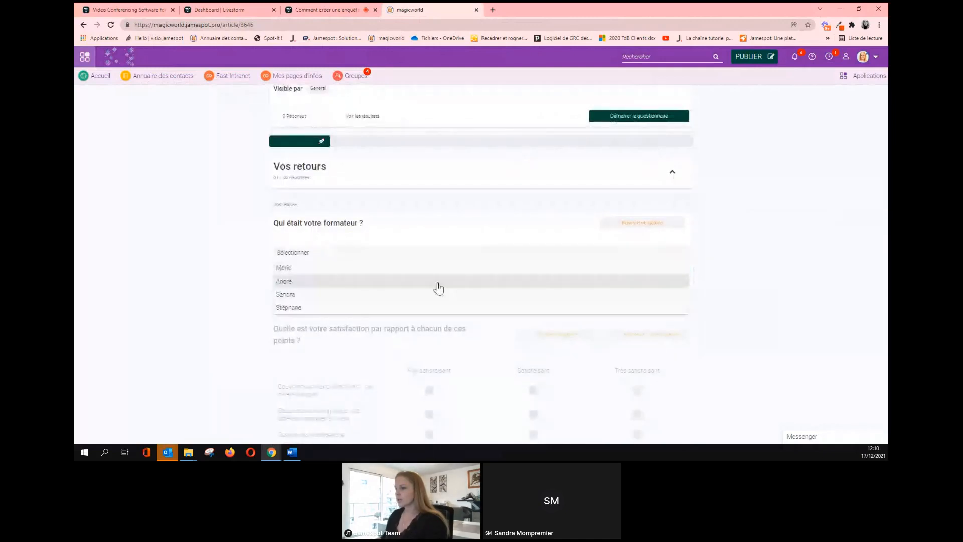
pyautogui.click(437, 281)
# Rate platform governance not satisfactory, group governance very satisfactory, notifications satisfactory.
pyautogui.click(613, 274)
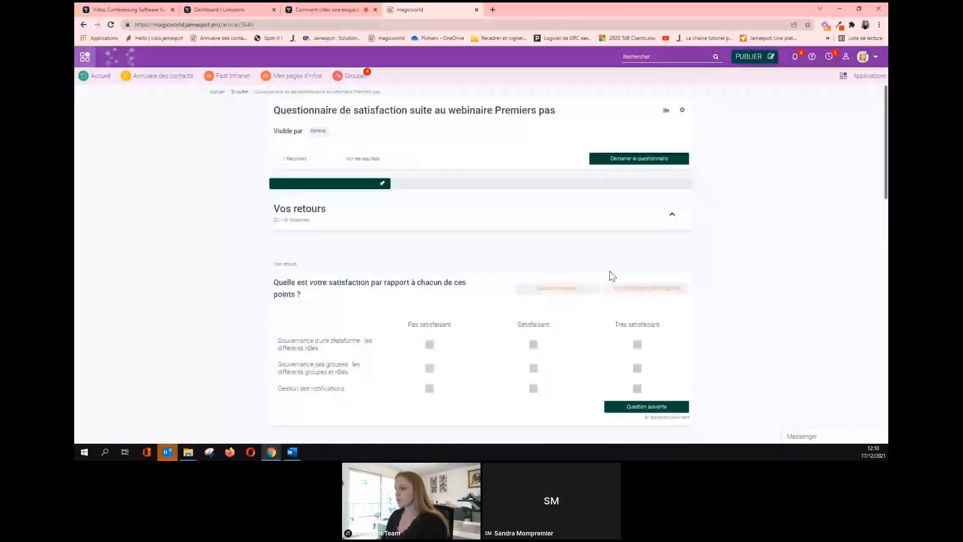
pyautogui.click(427, 245)
pyautogui.click(637, 267)
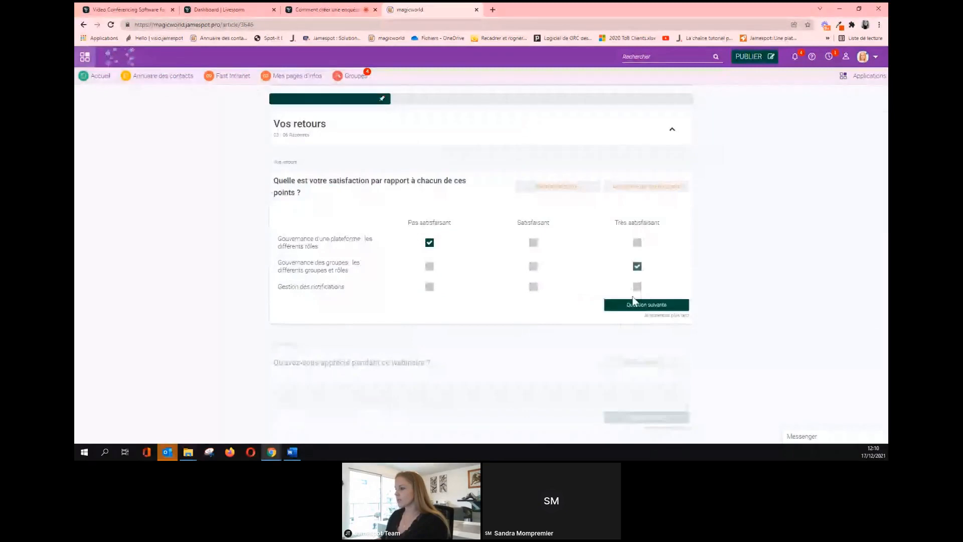
pyautogui.click(633, 301)
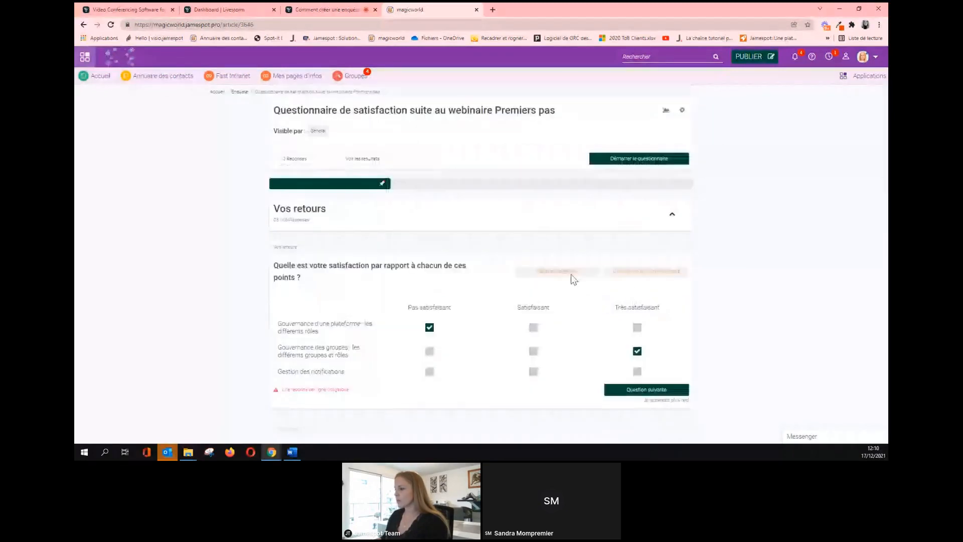
pyautogui.click(533, 371)
pyautogui.click(620, 390)
# Fill in text answers for what was appreciated and what was least appreciated.
pyautogui.click(395, 295)
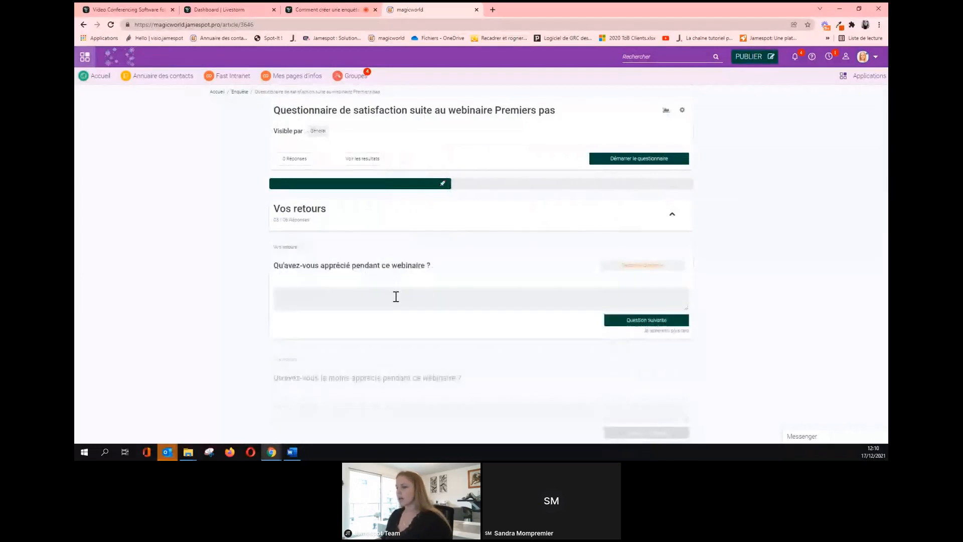
pyautogui.write('obqbdetrioe')
pyautogui.click(631, 321)
pyautogui.click(333, 297)
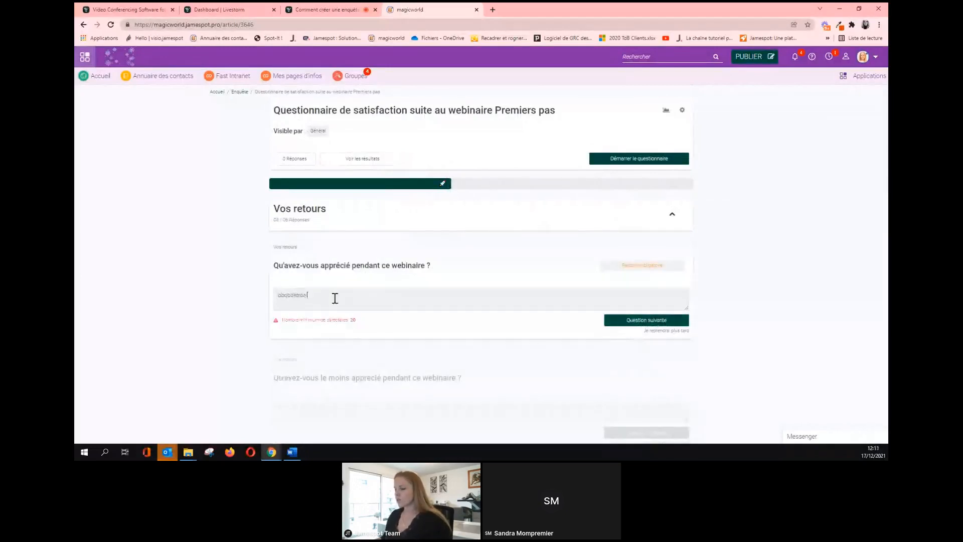
pyautogui.write("qergqerg'aei")
pyautogui.write('rgqergqerg qerg qer')
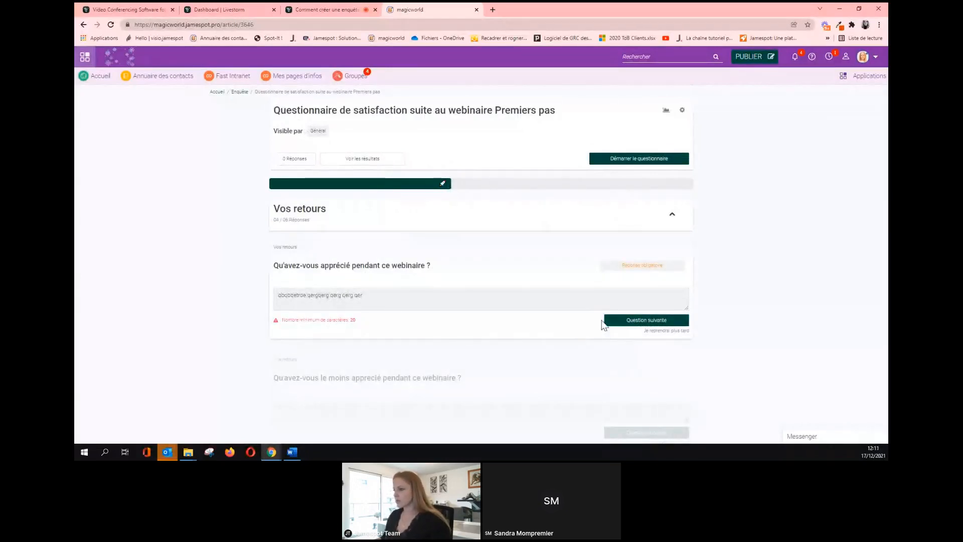
pyautogui.click(609, 321)
pyautogui.click(366, 306)
pyautogui.write('ergqergq')
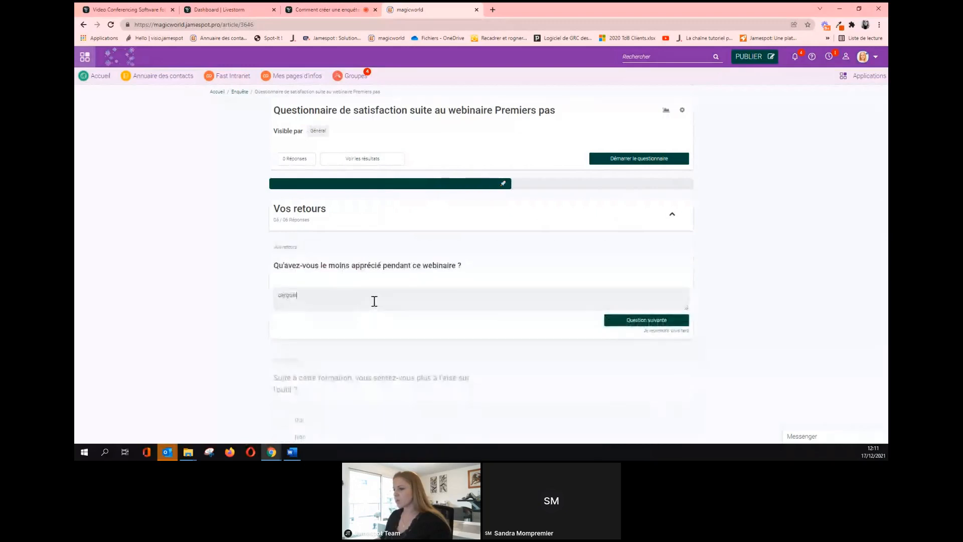
pyautogui.click(639, 322)
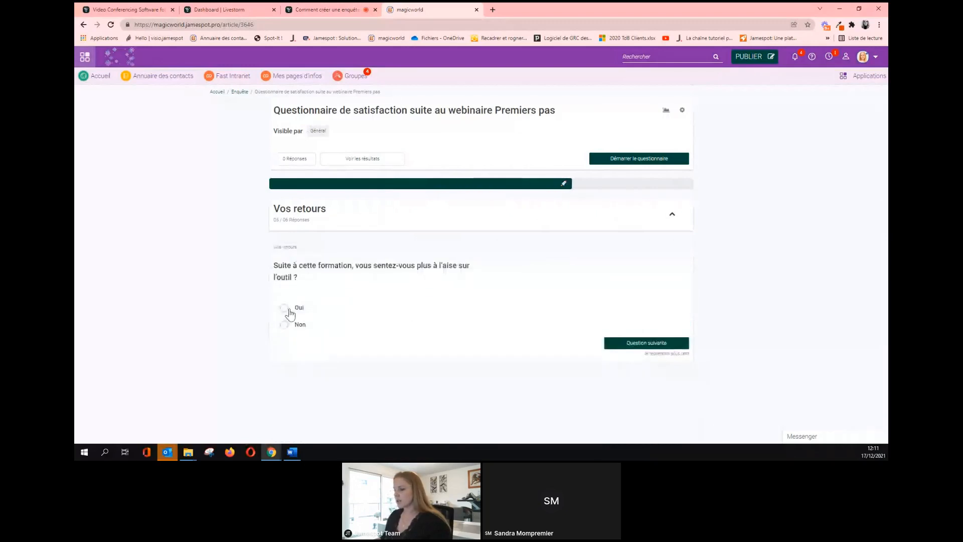
# Answer Non, describe extra support needed, choose Très probable, submit and view results.
pyautogui.scroll(-2, 309, 273)
pyautogui.click(284, 241)
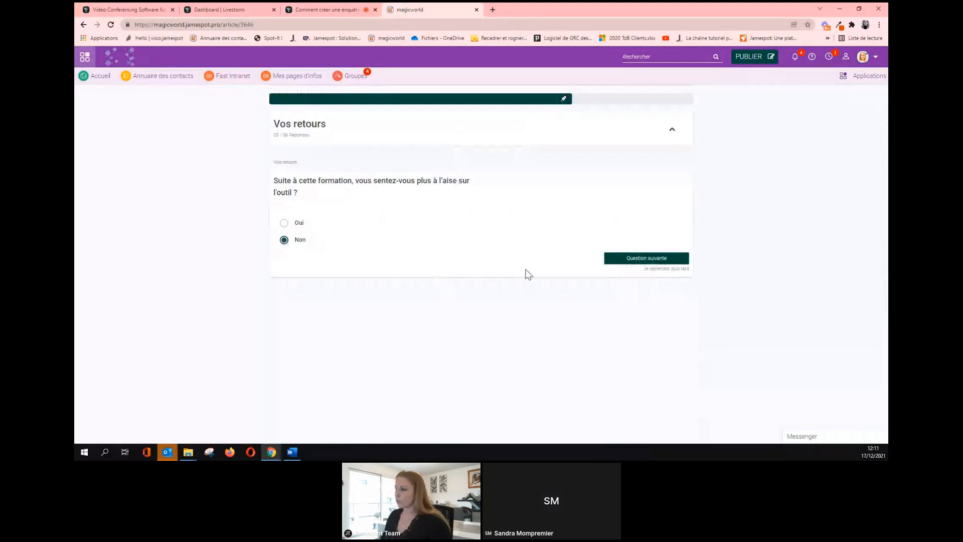
pyautogui.click(617, 259)
pyautogui.click(281, 306)
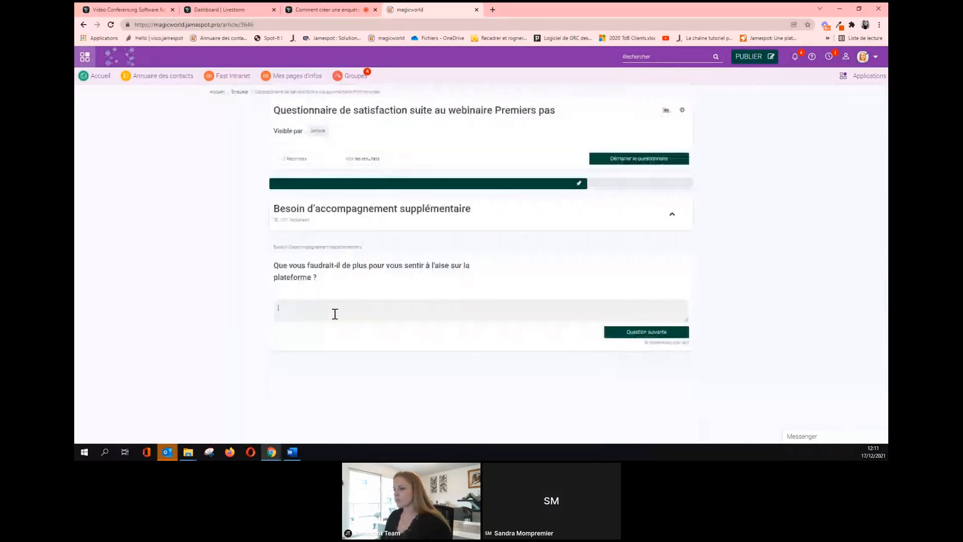
pyautogui.write('rZRGzrgZRG ZEZEF')
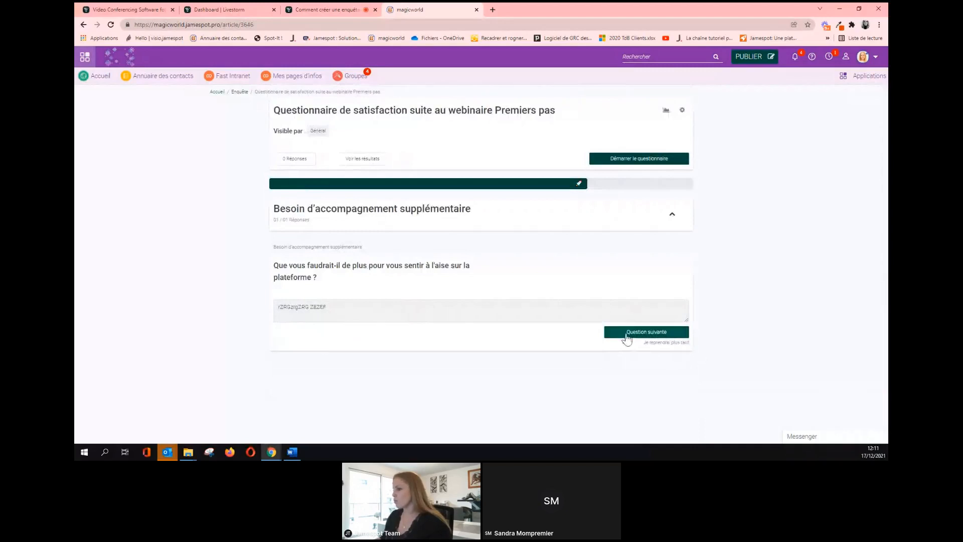
pyautogui.click(626, 332)
pyautogui.scroll(-4, 404, 292)
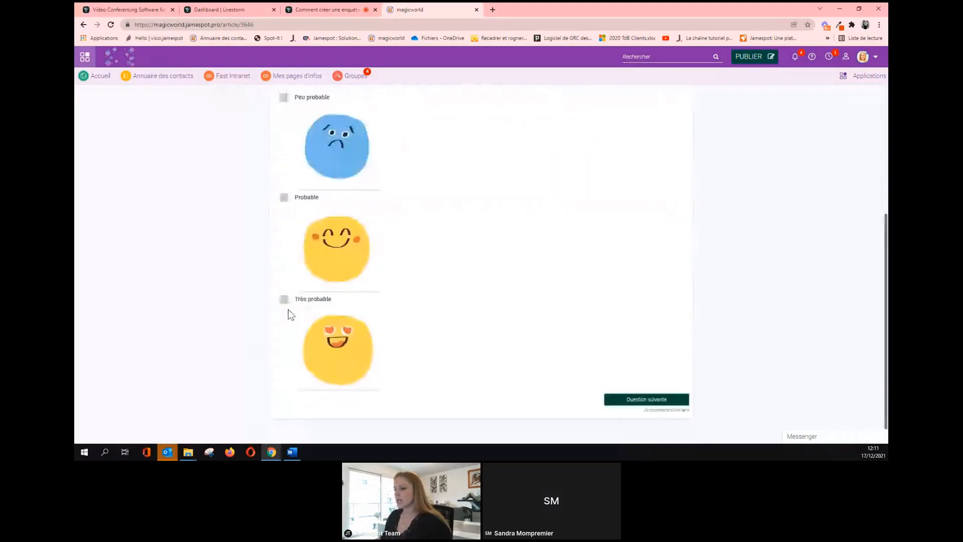
pyautogui.click(285, 300)
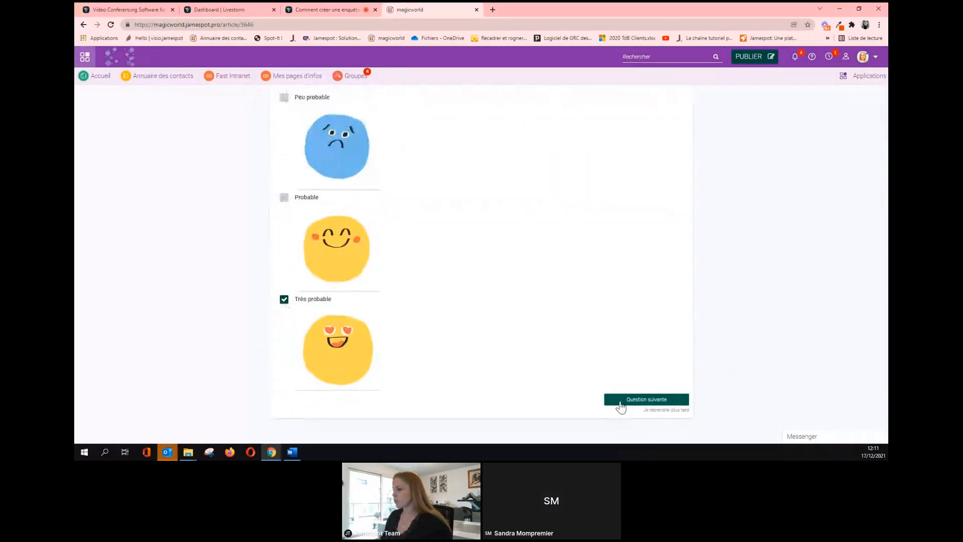
pyautogui.click(620, 400)
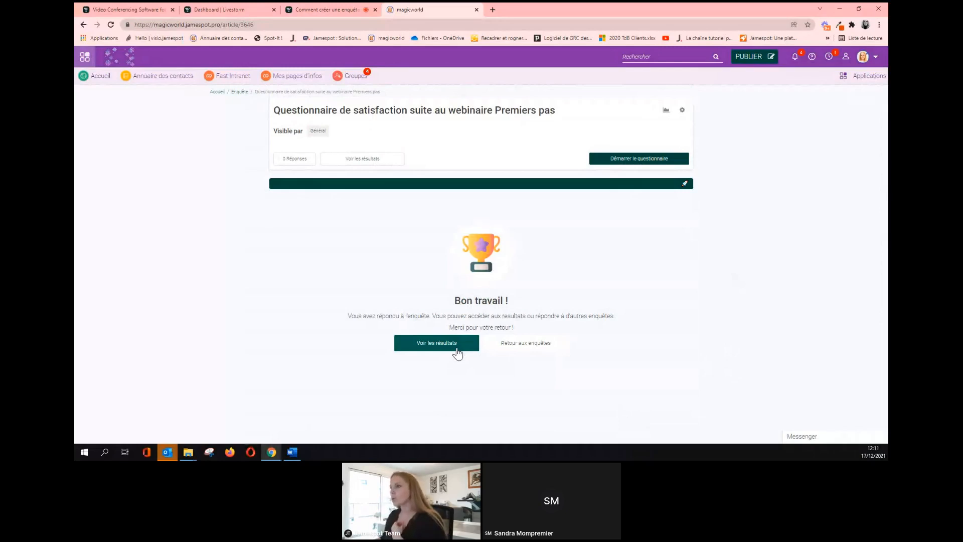
pyautogui.click(456, 348)
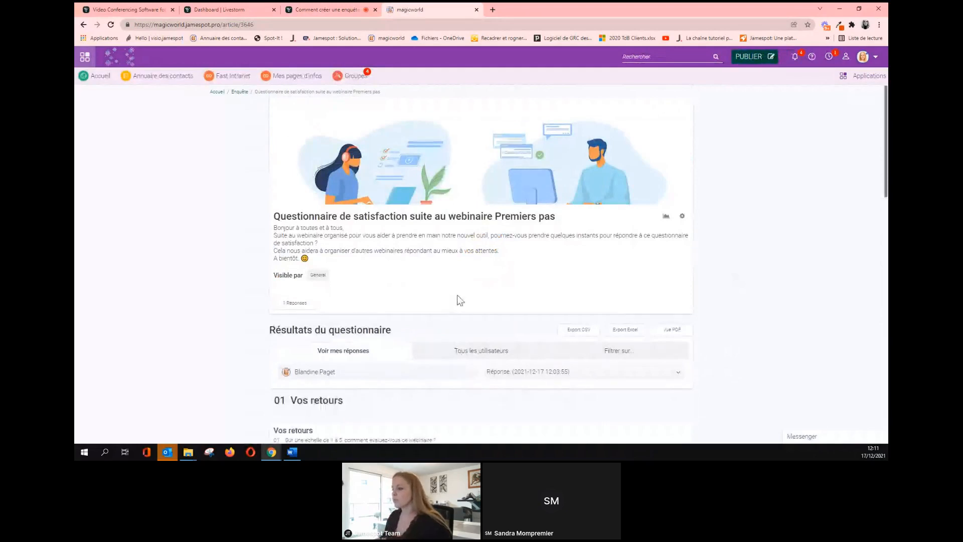
# Show results for Tous les utilisateurs, then switch to Filtrer sur... to reveal the user search.
pyautogui.scroll(-1, 456, 299)
pyautogui.scroll(-1, 456, 296)
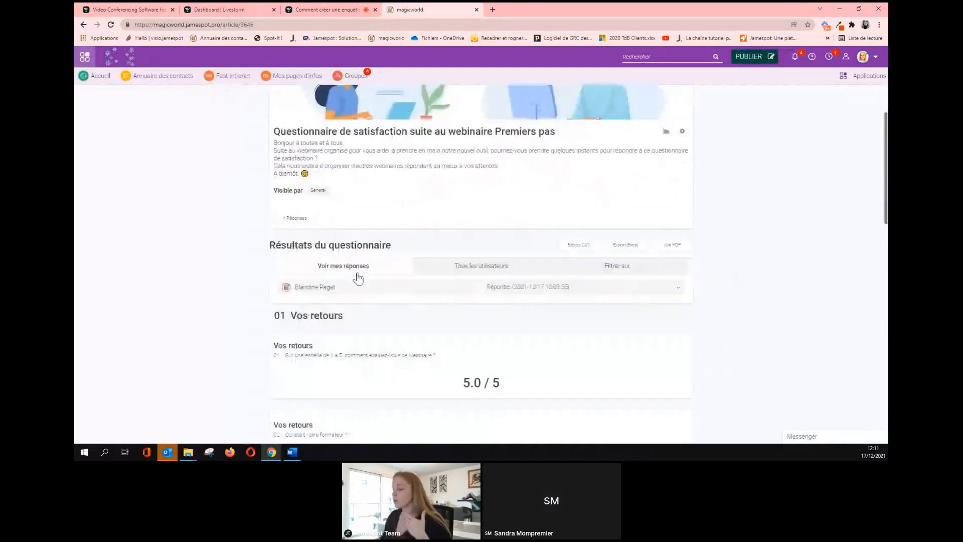
pyautogui.click(474, 269)
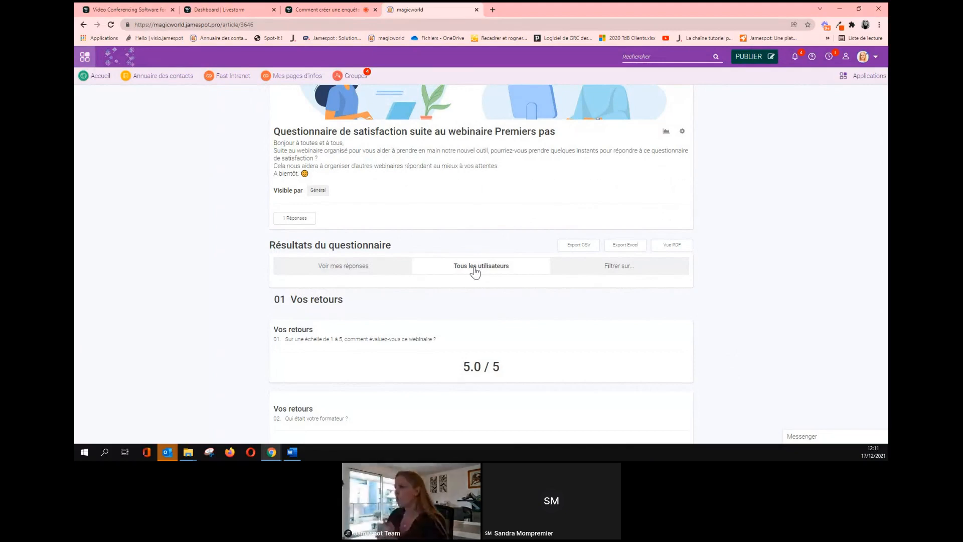
pyautogui.click(568, 269)
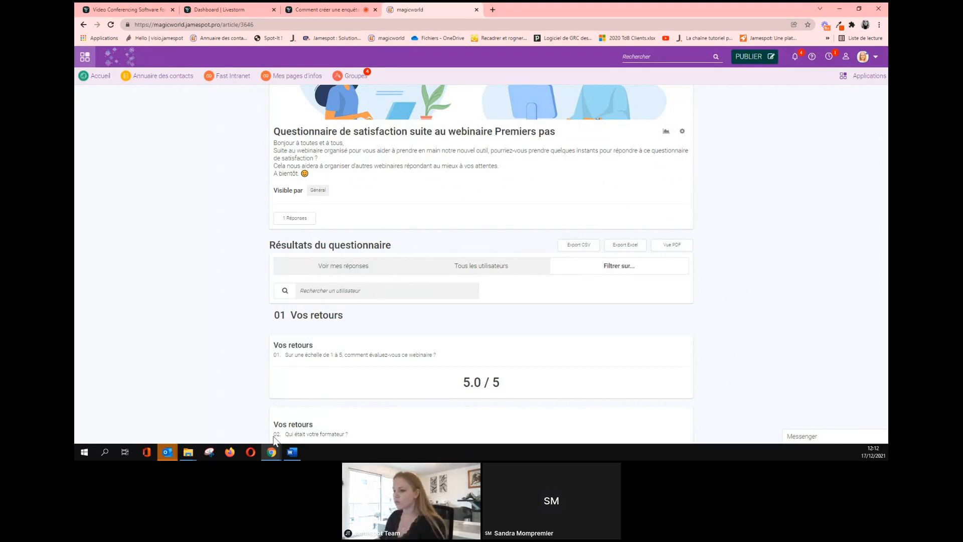
# In Firefox, open the magicworld intranet and launch the satisfaction survey from its feed post.
pyautogui.click(231, 456)
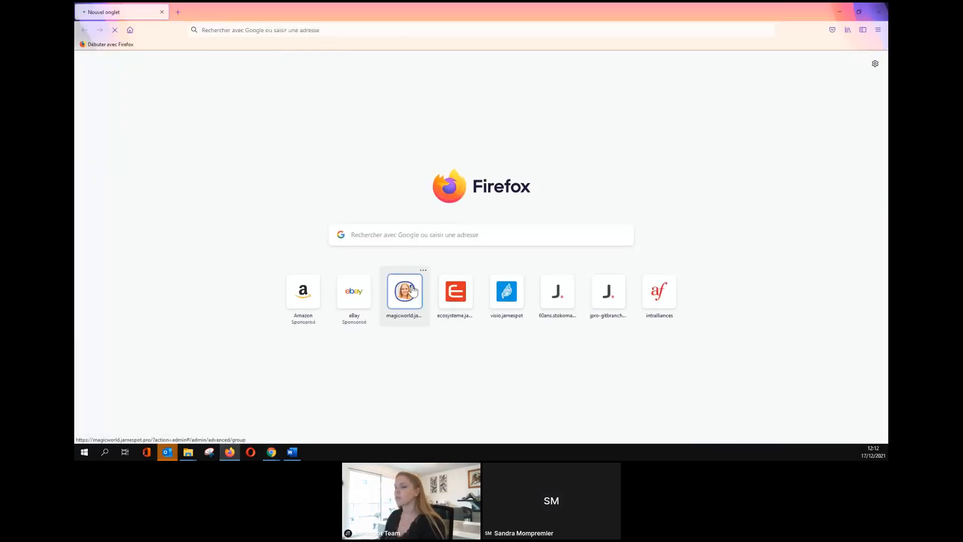
pyautogui.click(412, 290)
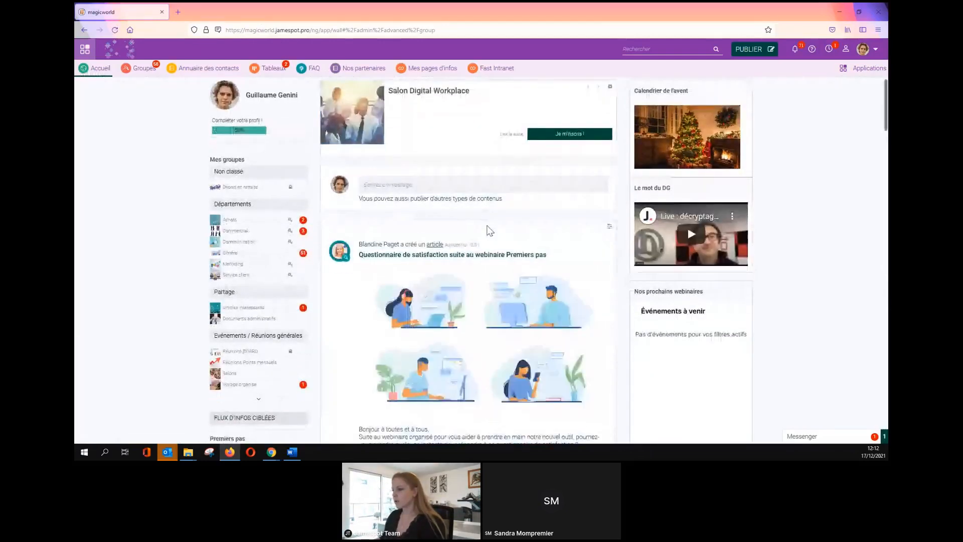
pyautogui.scroll(-3, 490, 231)
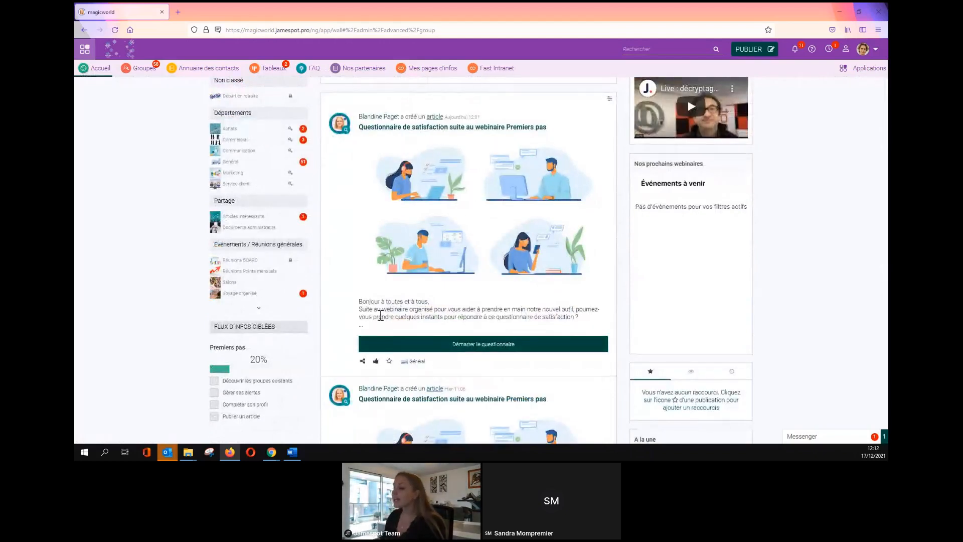
pyautogui.click(397, 344)
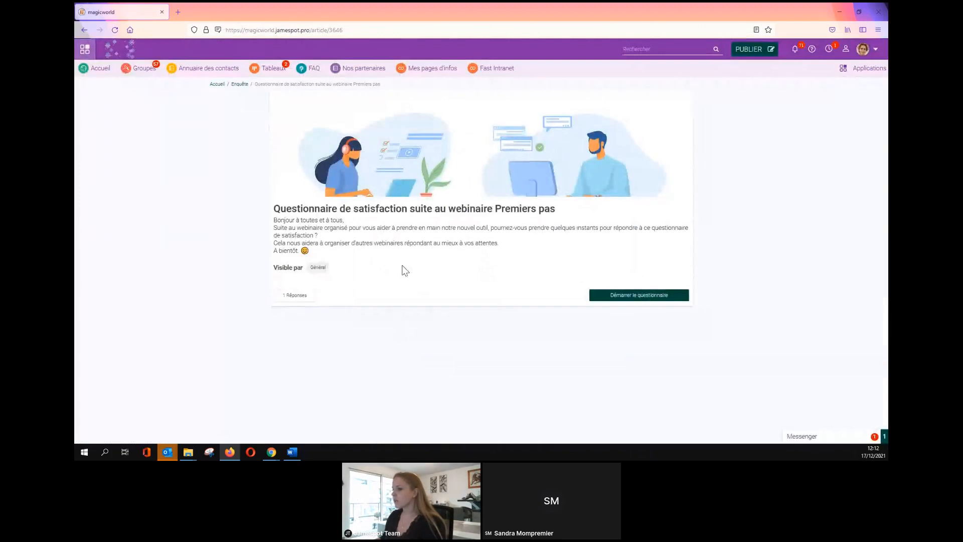
pyautogui.doubleClick(302, 296)
# Start the questionnaire, give the webinar five stars and pick a trainer.
pyautogui.click(314, 299)
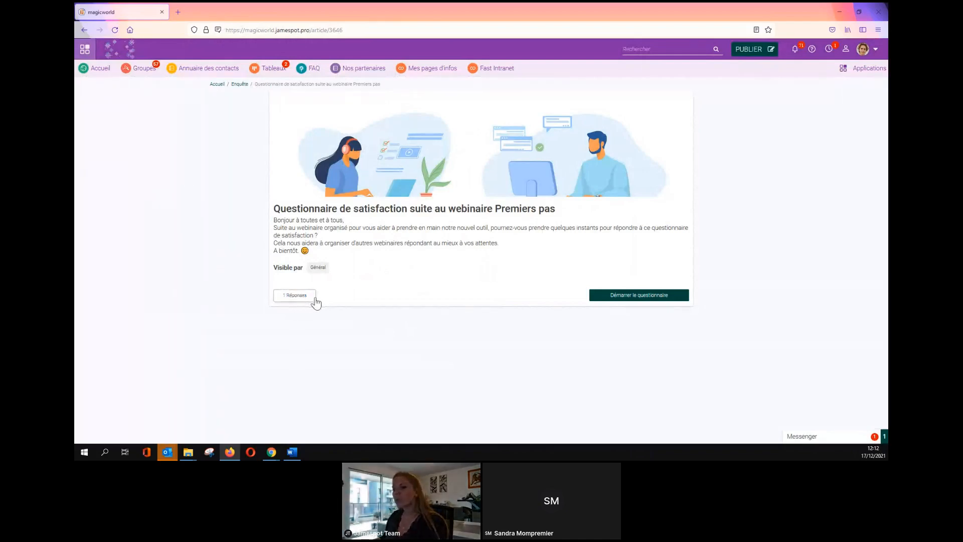
pyautogui.click(633, 296)
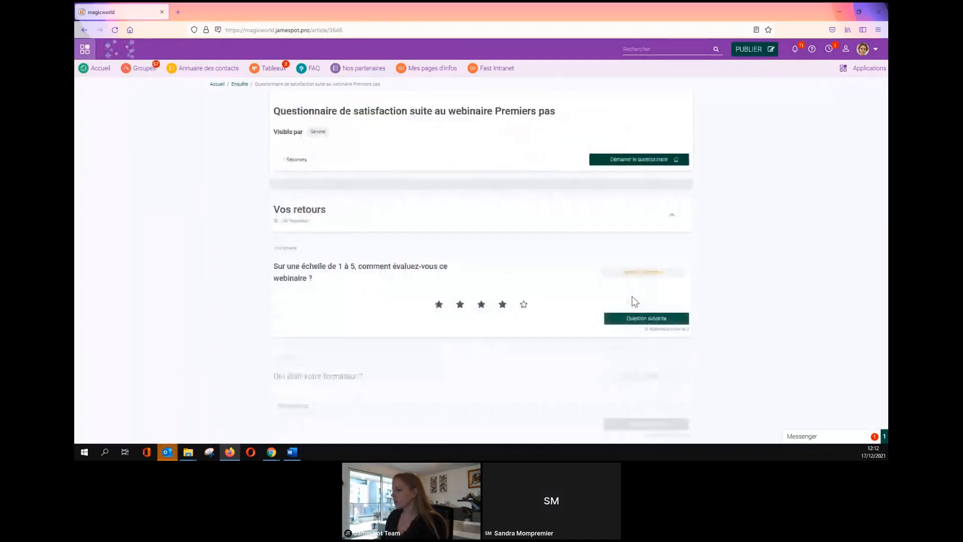
pyautogui.click(523, 295)
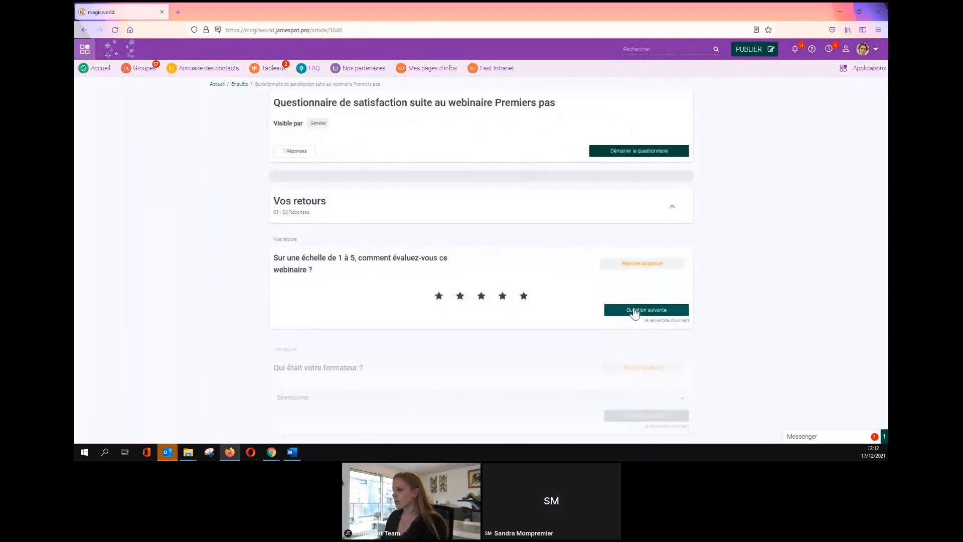
pyautogui.click(634, 310)
pyautogui.click(390, 288)
pyautogui.click(381, 327)
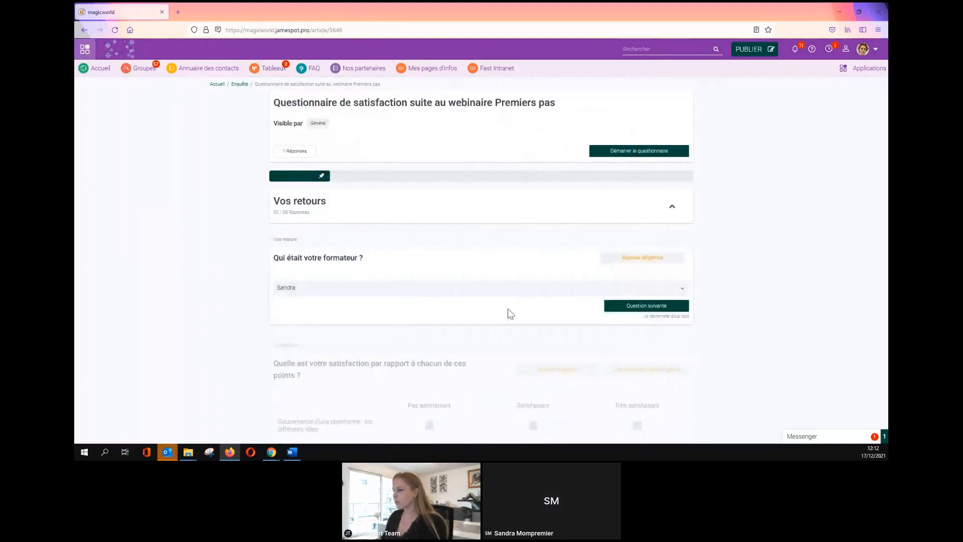
# Rate platform governance, group governance and notification management all as very satisfactory.
pyautogui.click(627, 307)
pyautogui.click(430, 320)
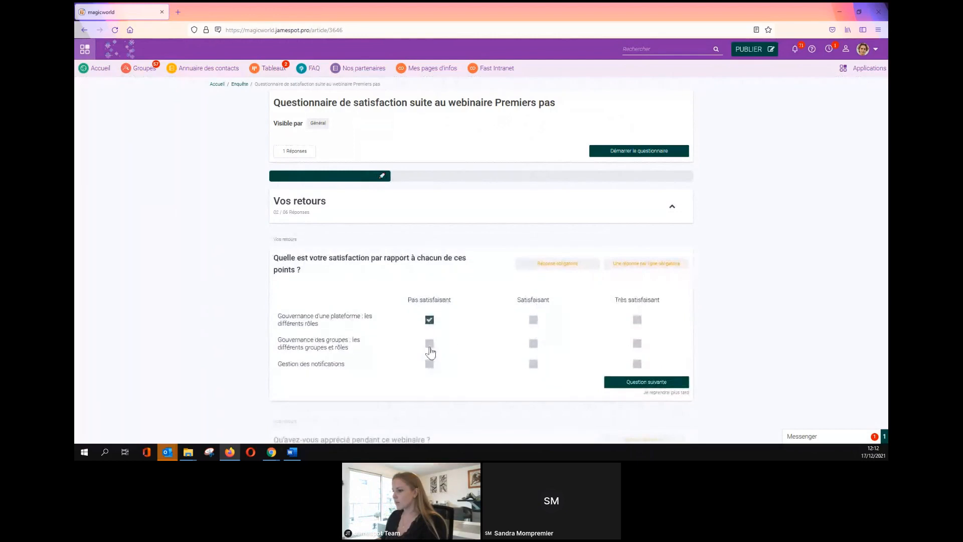
pyautogui.click(429, 343)
pyautogui.click(430, 364)
pyautogui.click(429, 320)
pyautogui.click(431, 344)
pyautogui.click(431, 364)
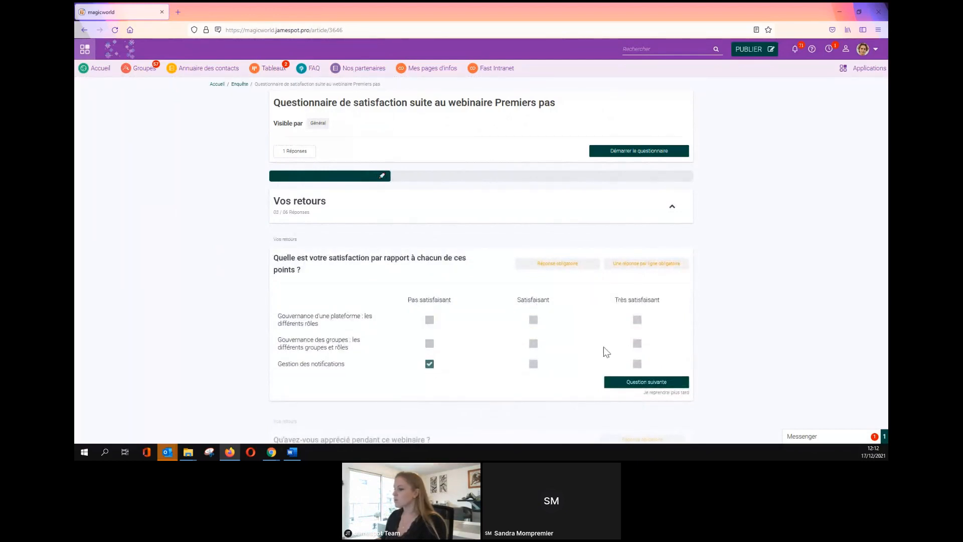
pyautogui.click(637, 320)
pyautogui.click(637, 344)
pyautogui.click(637, 364)
pyautogui.click(627, 382)
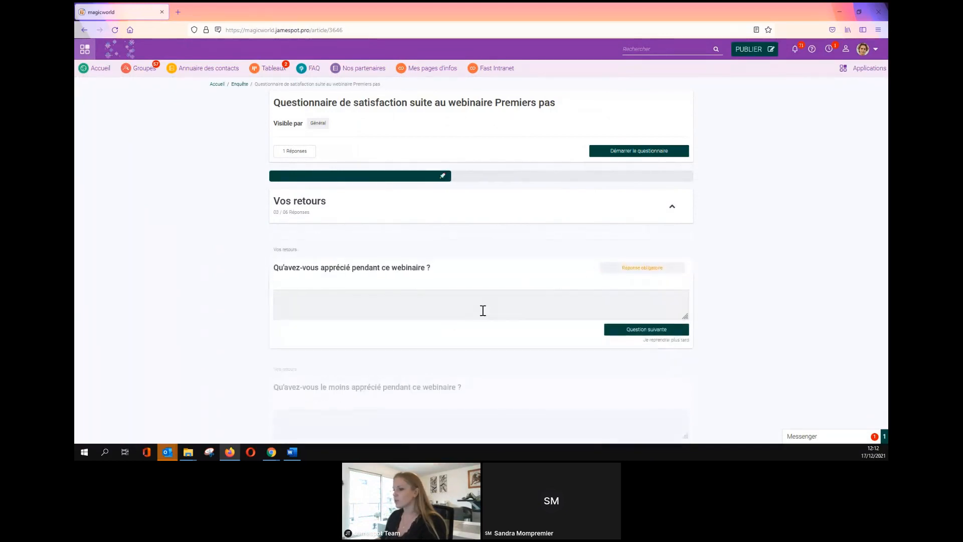
# Fill in text answers for what was appreciated and what was least appreciated.
pyautogui.write('Q ERG QERG ERG QERG QER G QRE')
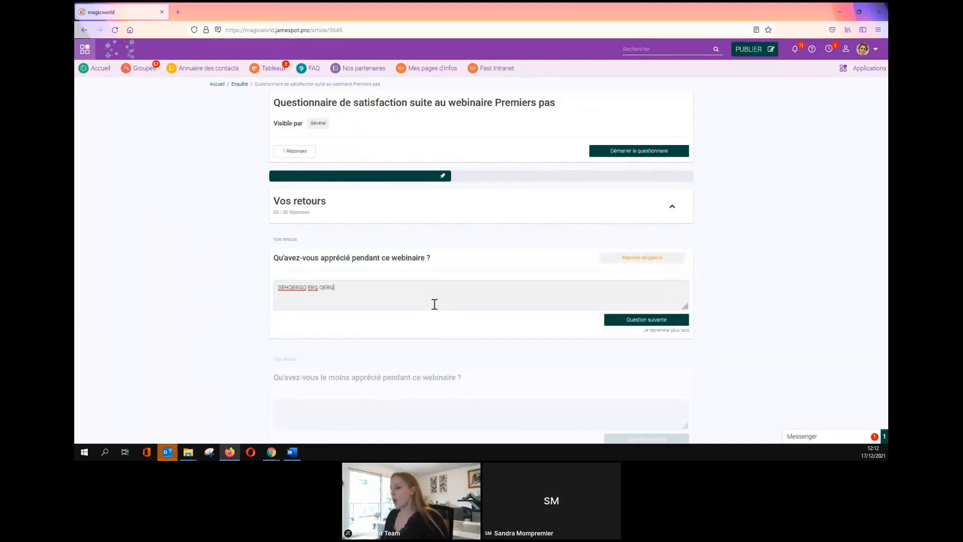
pyautogui.click(635, 325)
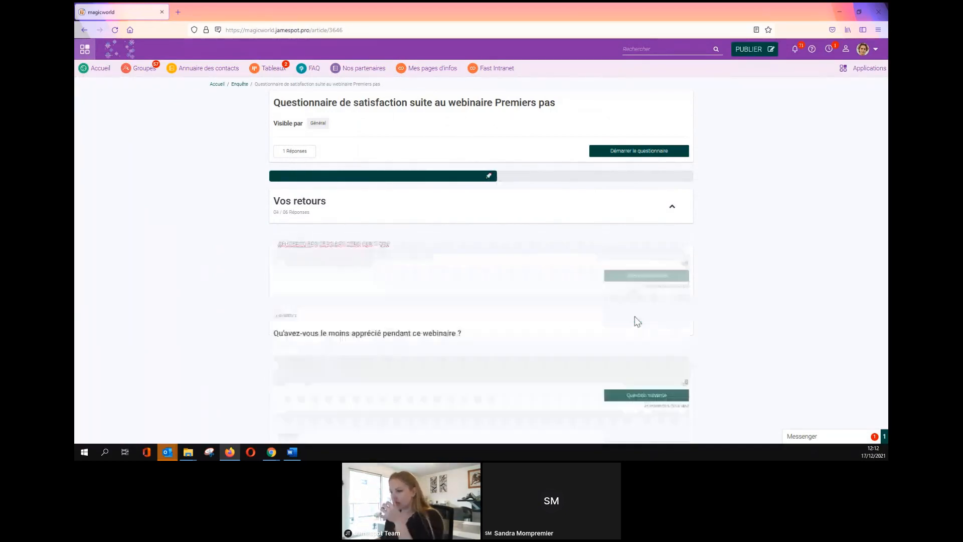
pyautogui.click(381, 291)
pyautogui.write('QTEQRG QERG ERG')
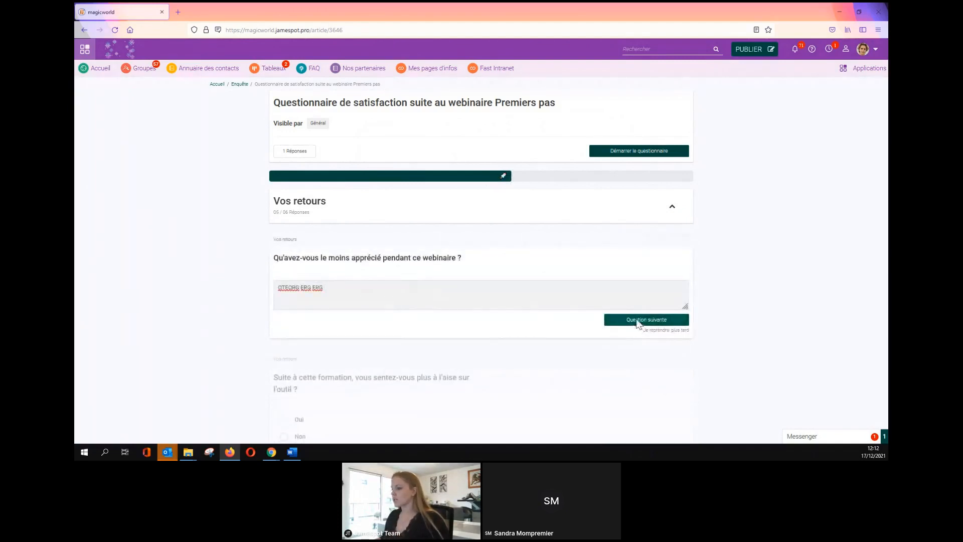
pyautogui.click(637, 324)
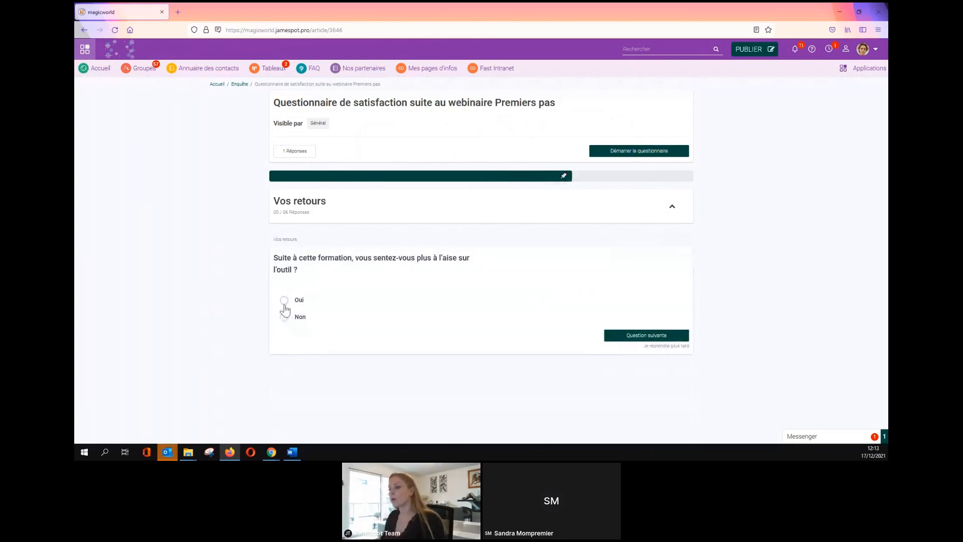
# Answer Oui to feeling more at ease, Très probable to more webinars, and submit.
pyautogui.click(284, 300)
pyautogui.click(618, 336)
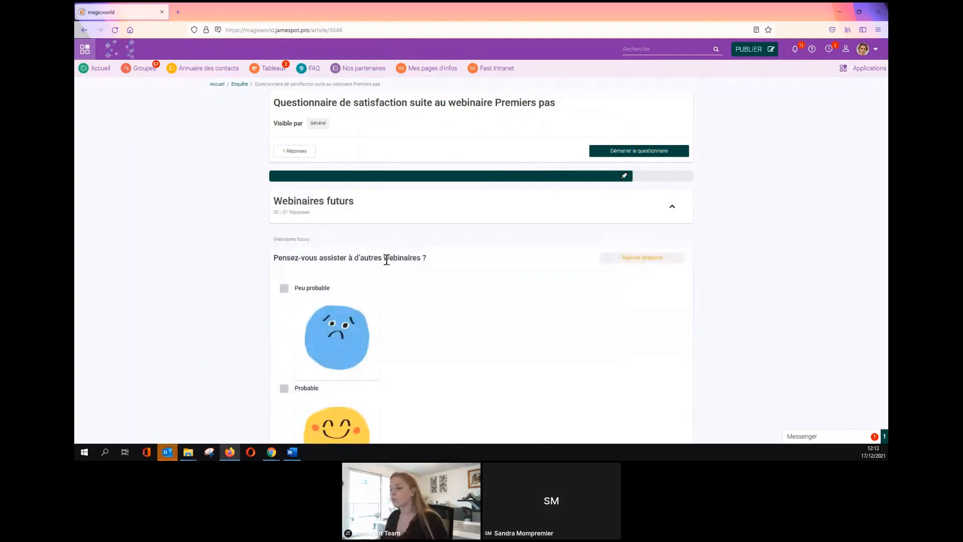
pyautogui.scroll(-1, 351, 263)
pyautogui.scroll(-3, 327, 360)
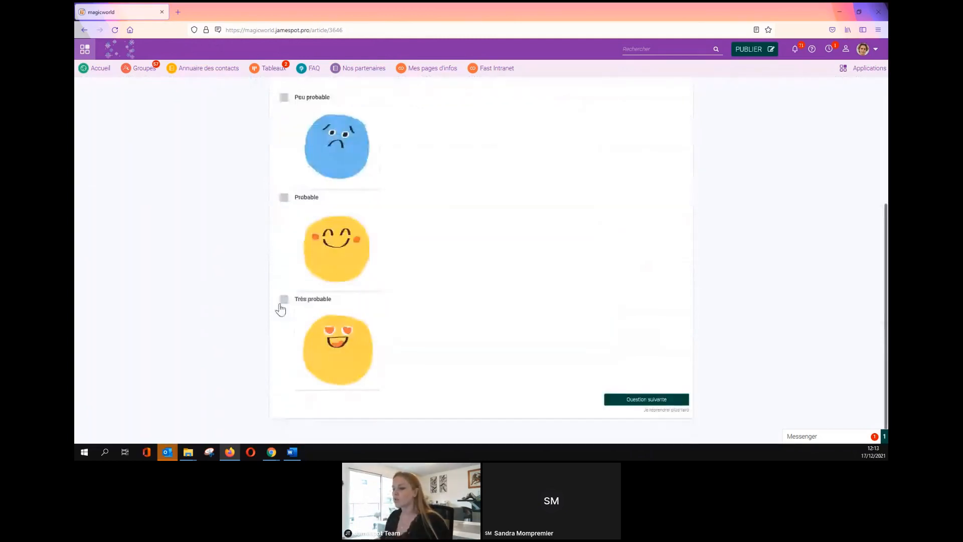
pyautogui.click(283, 300)
pyautogui.click(647, 400)
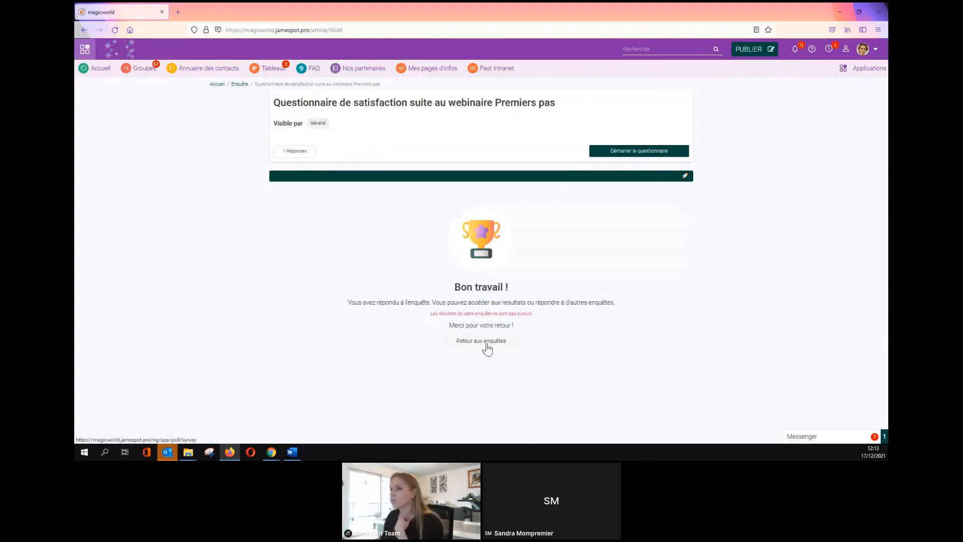
# Return to the survey list and open the first Questionnaire de satisfaction, now with 2 responses.
pyautogui.moveTo(430, 315); pyautogui.dragTo(542, 319)
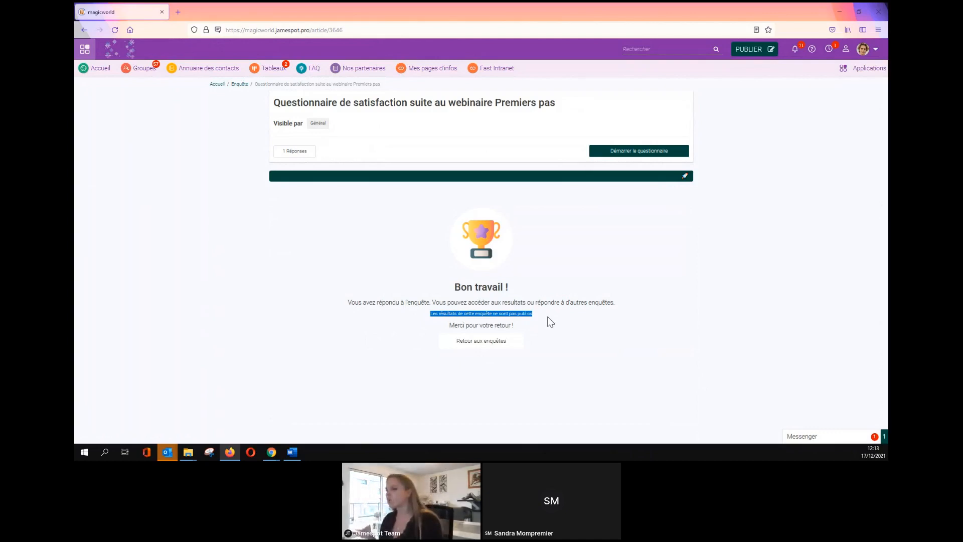
pyautogui.click(549, 320)
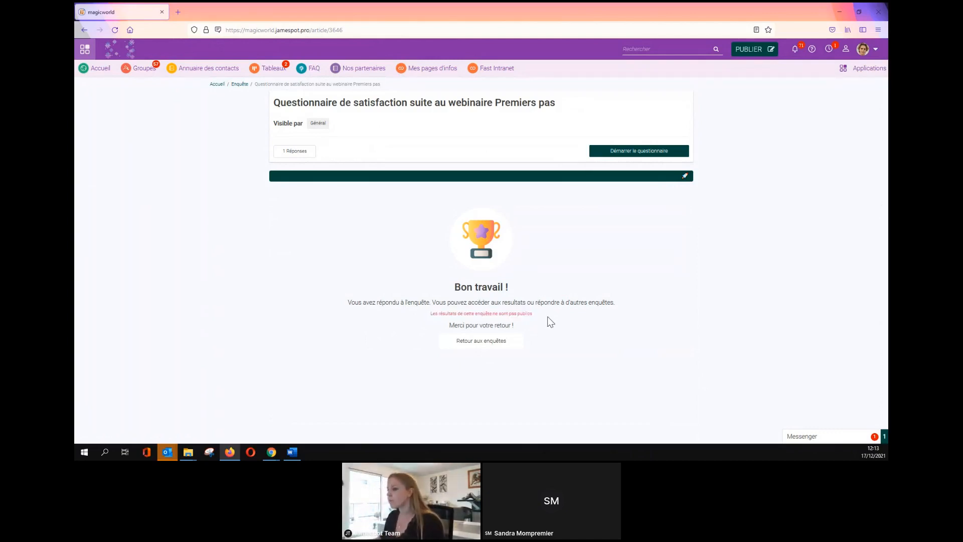
pyautogui.click(507, 348)
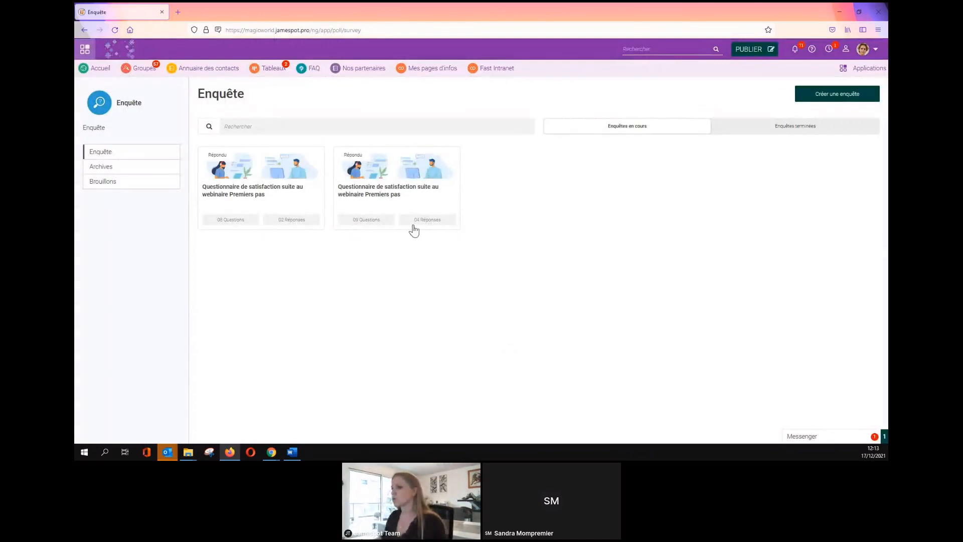
pyautogui.click(298, 186)
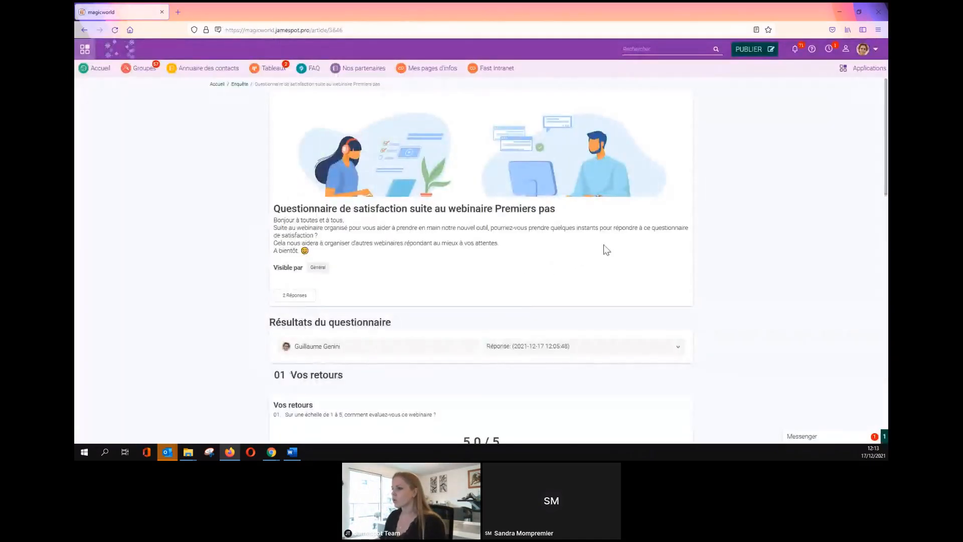
pyautogui.click(271, 452)
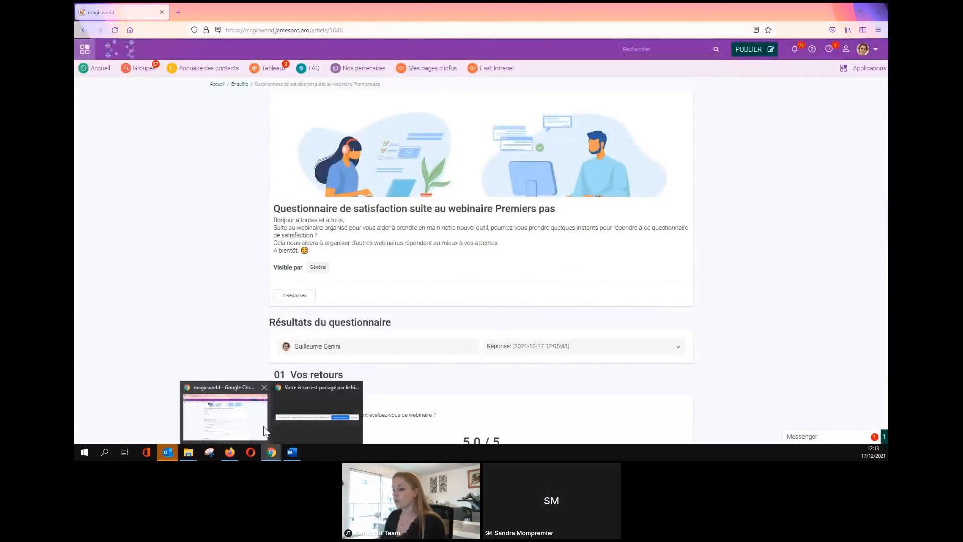
# In Chrome, open the survey in the editor through its gear menu's Modifier option.
pyautogui.click(253, 422)
pyautogui.click(682, 131)
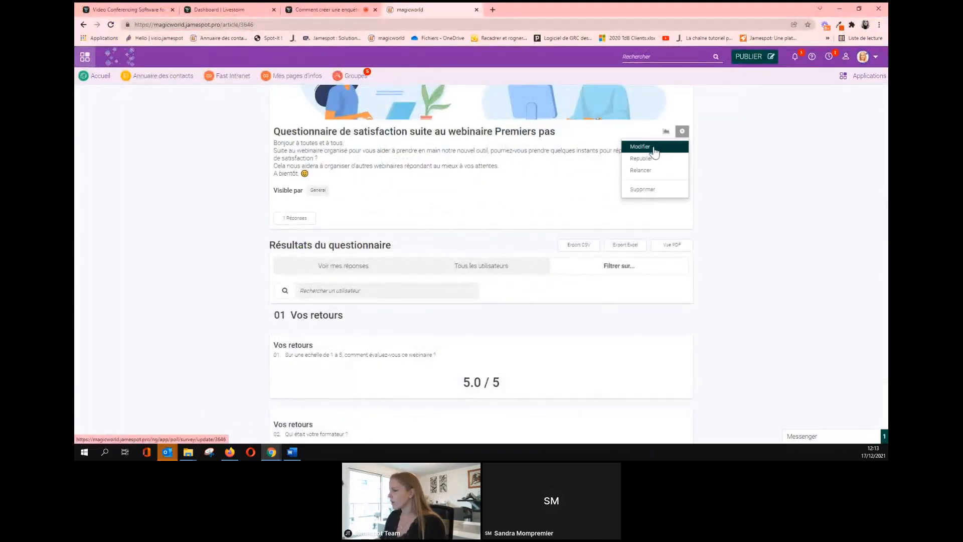
pyautogui.click(654, 150)
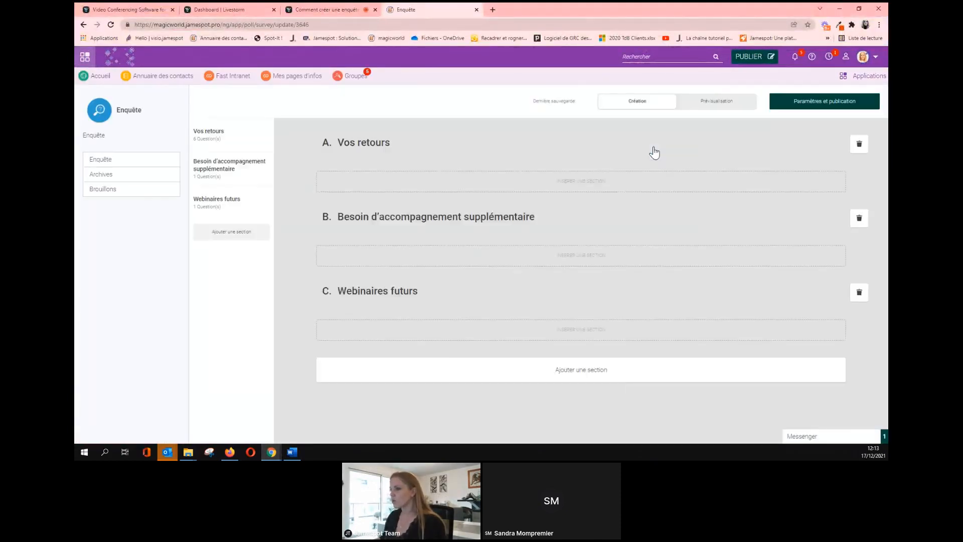
pyautogui.click(83, 25)
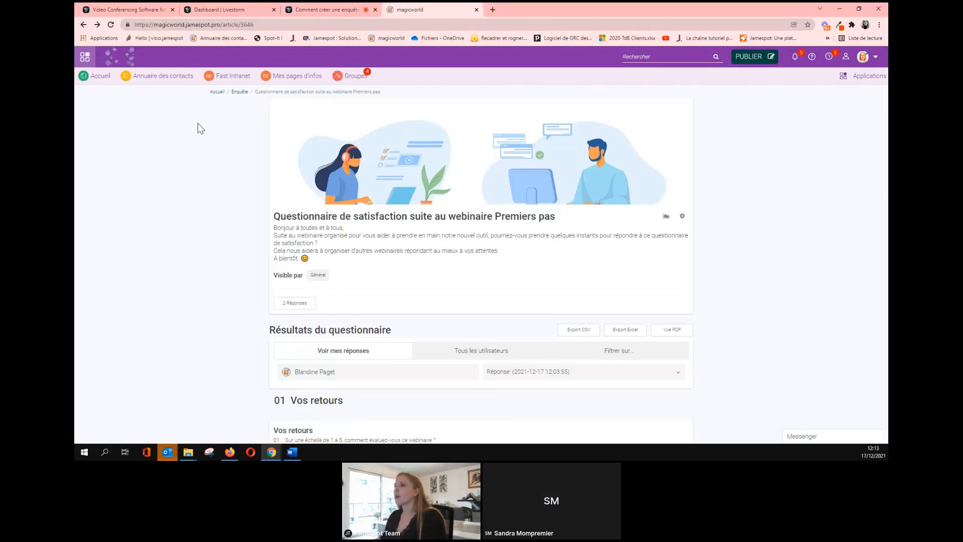
pyautogui.click(682, 221)
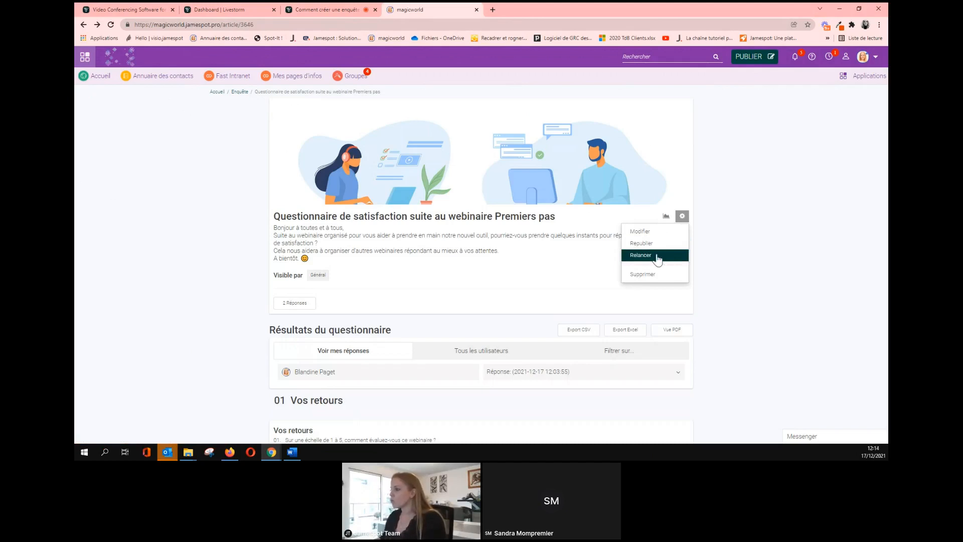
pyautogui.click(641, 232)
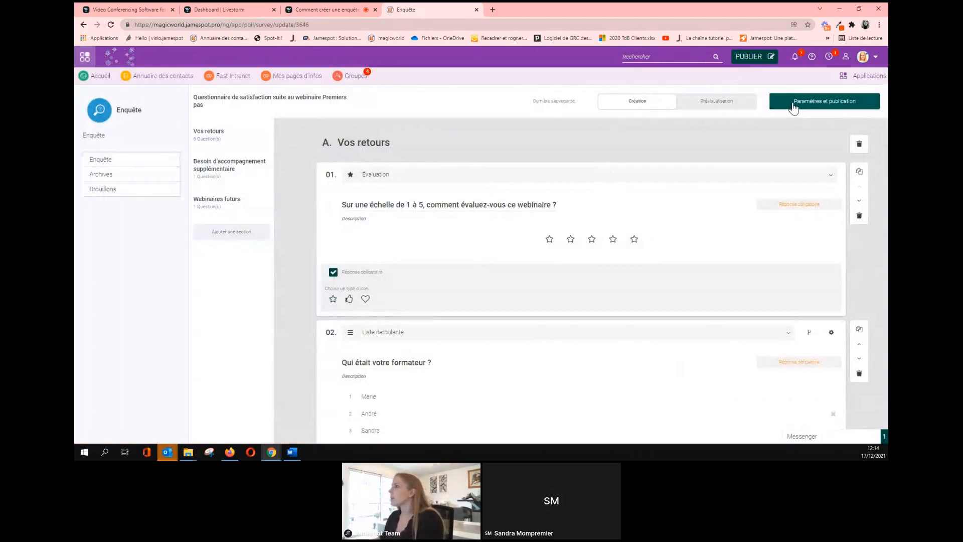
# Set Anonymiser les réponses, Résultats public and Réponses multiples to Oui, then publish the survey.
pyautogui.click(793, 107)
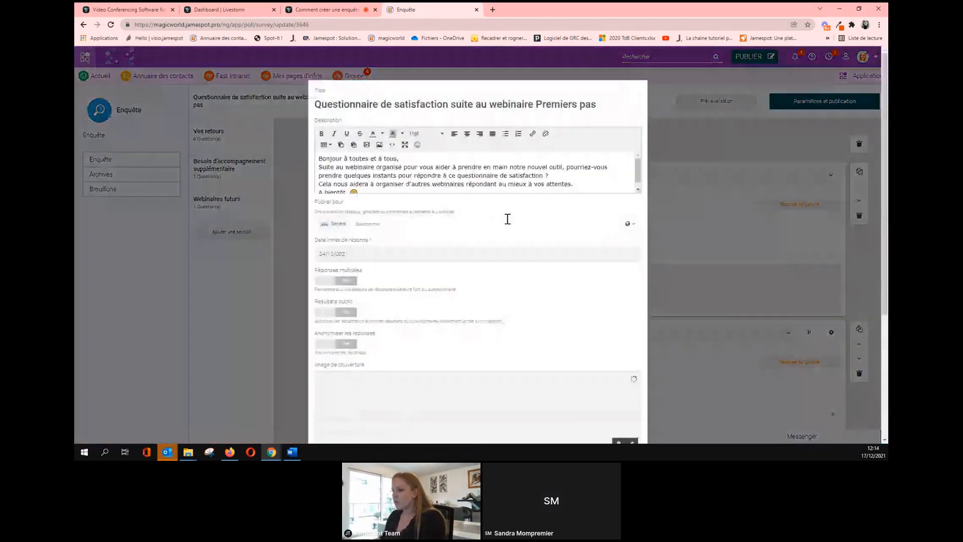
pyautogui.scroll(-1, 508, 219)
pyautogui.click(332, 303)
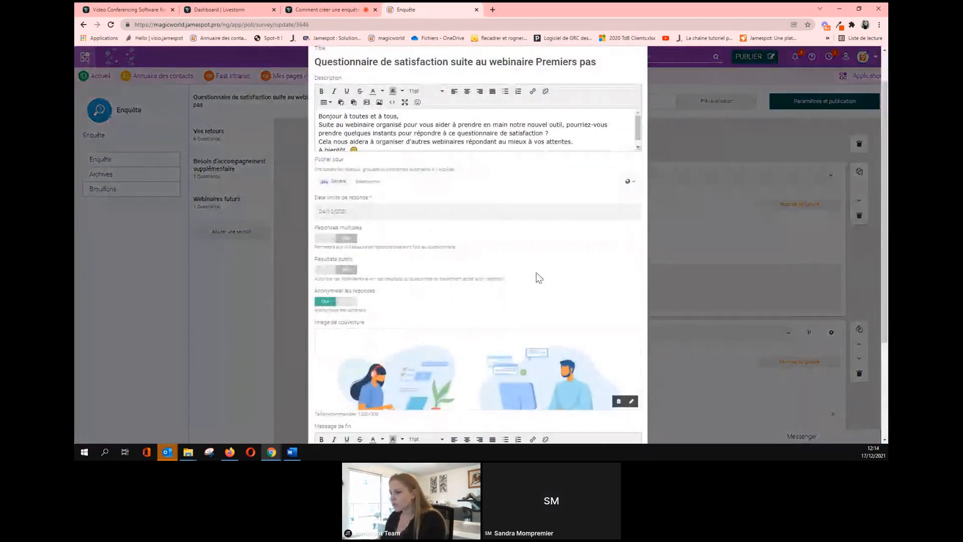
pyautogui.scroll(-3, 535, 281)
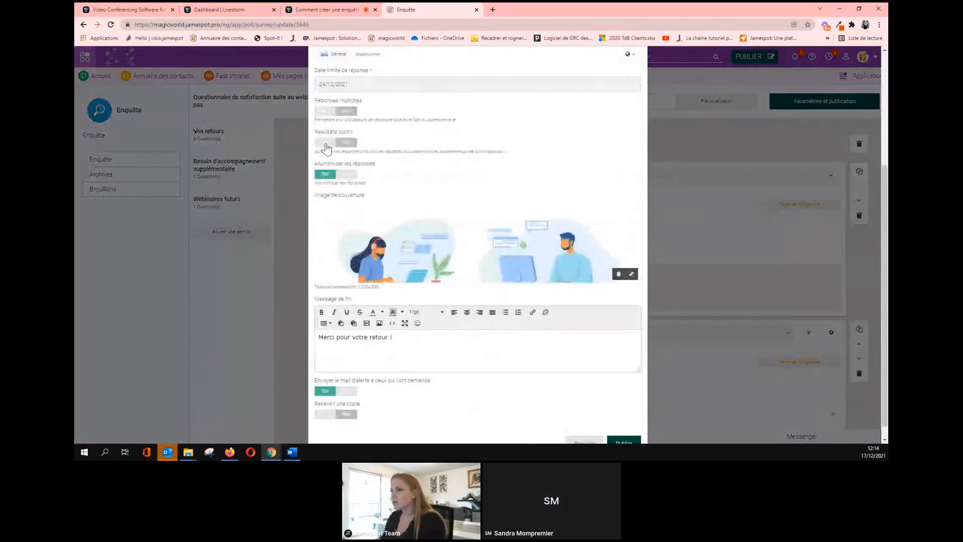
pyautogui.click(326, 143)
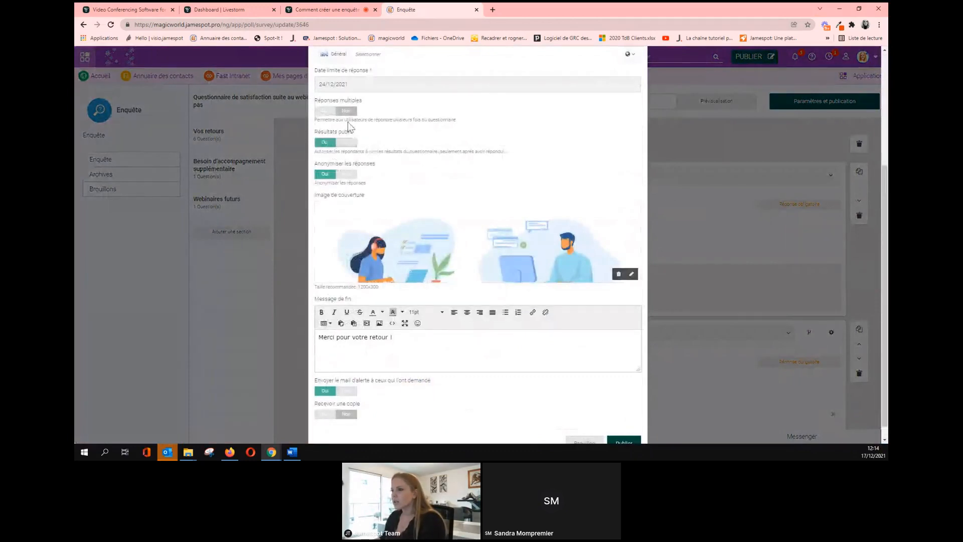
pyautogui.click(330, 111)
pyautogui.scroll(-1, 475, 171)
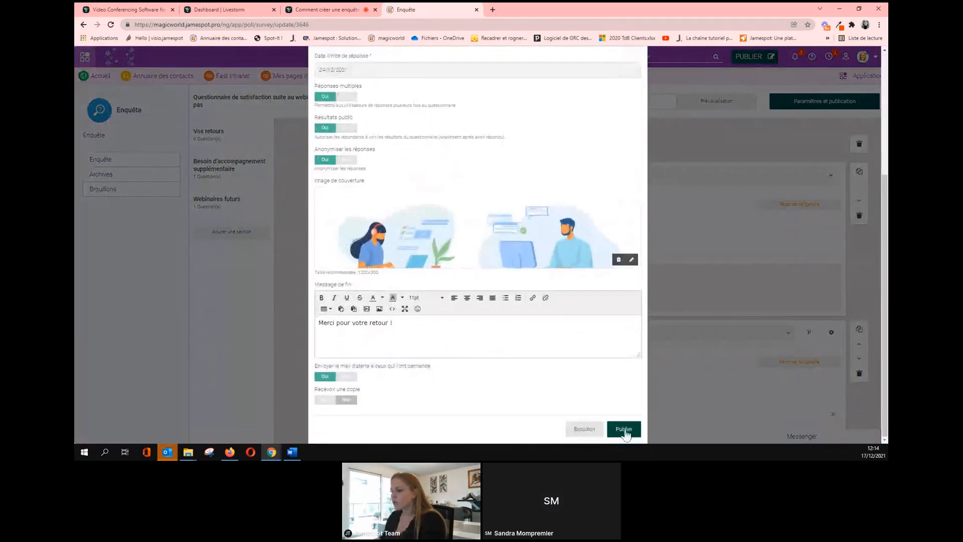
pyautogui.click(629, 431)
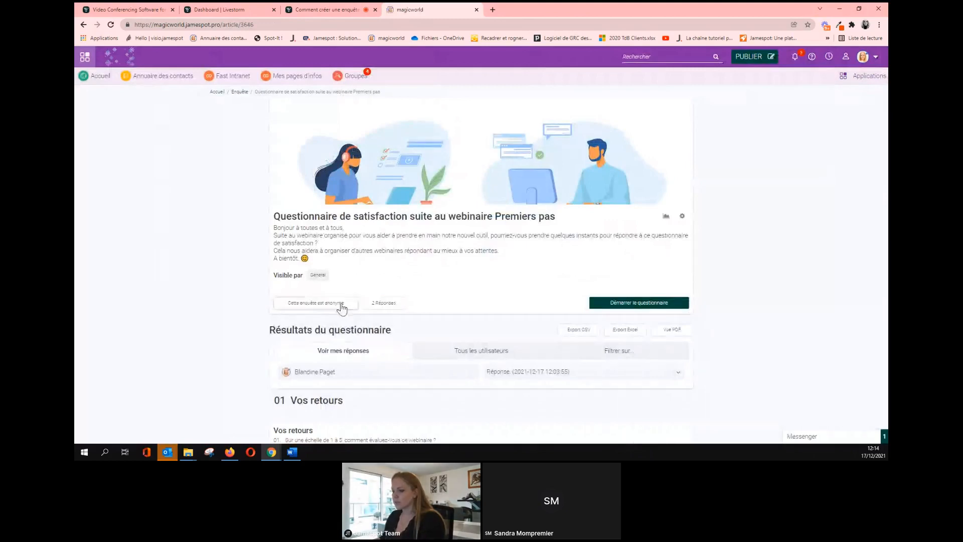
# In Firefox, reload the survey page and show results for Tous les utilisateurs.
pyautogui.click(228, 452)
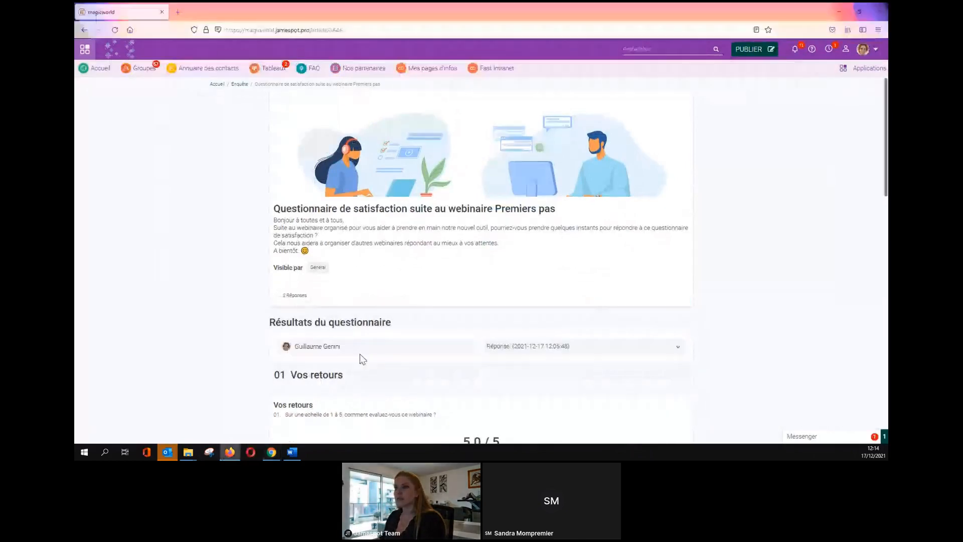
pyautogui.click(115, 30)
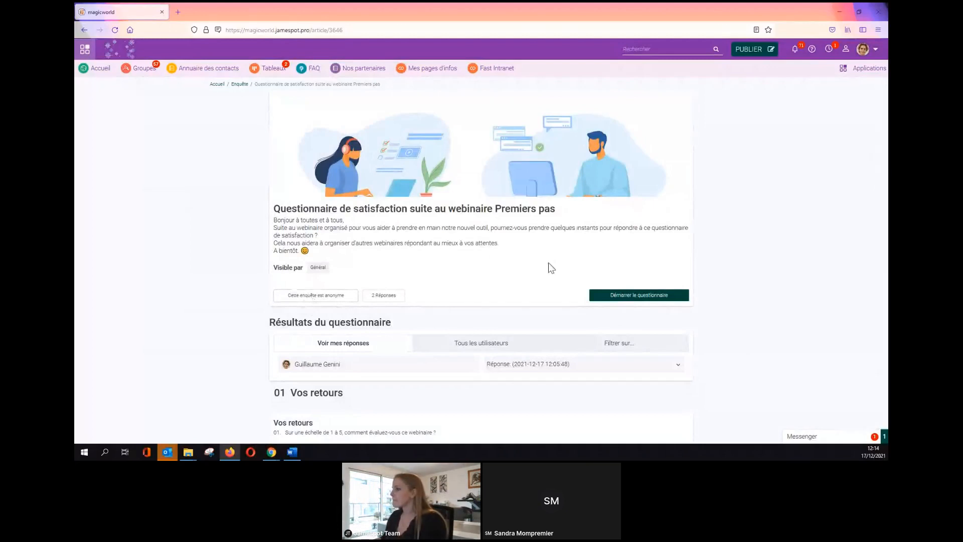
pyautogui.scroll(-1, 465, 276)
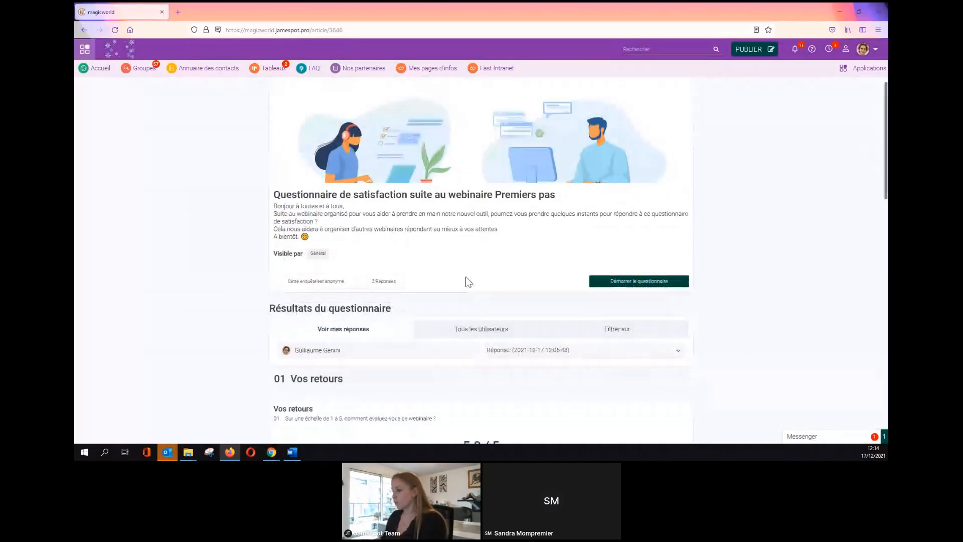
pyautogui.scroll(-3, 465, 276)
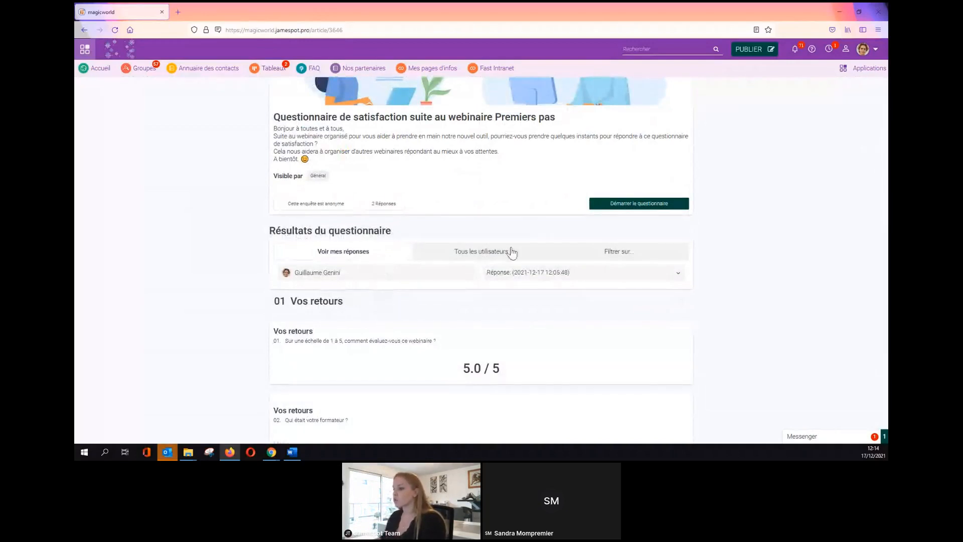
pyautogui.click(496, 256)
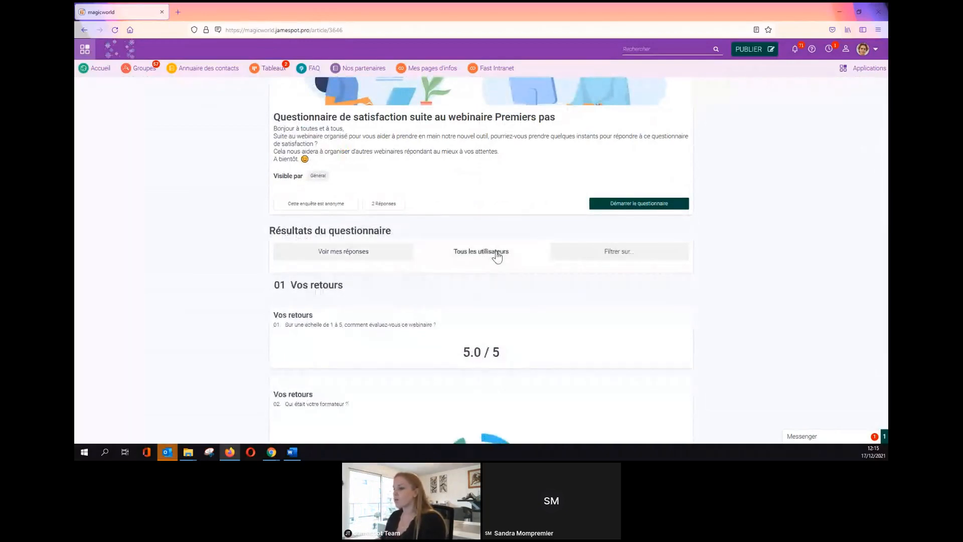
# Try the Filtrer sur view, then return to the combined all-users results.
pyautogui.scroll(-4, 497, 256)
pyautogui.scroll(1, 498, 258)
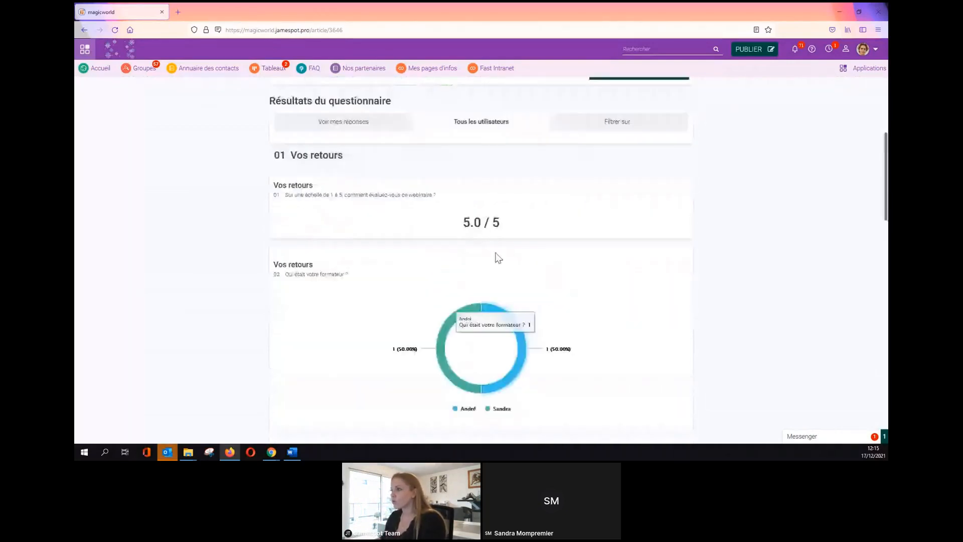
pyautogui.scroll(3, 498, 257)
pyautogui.scroll(-1, 598, 216)
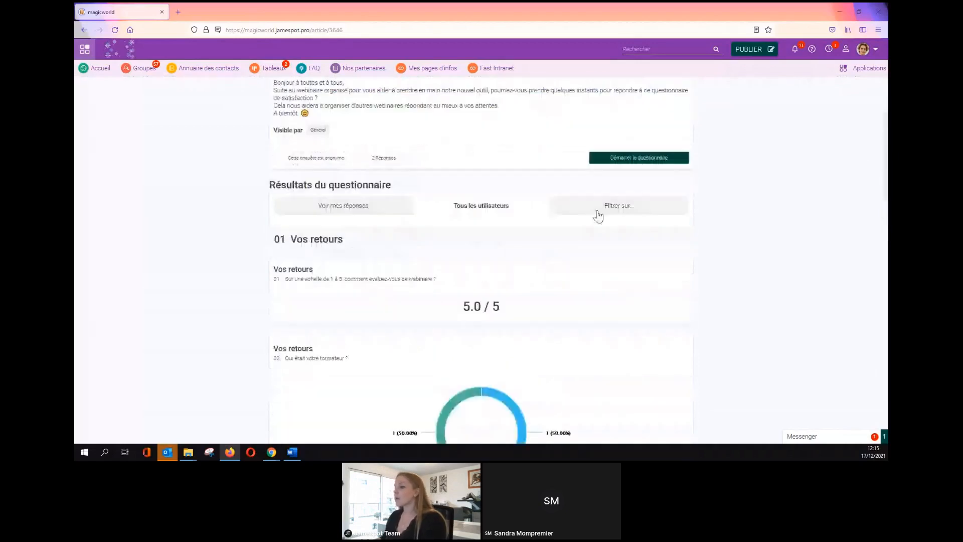
pyautogui.click(598, 215)
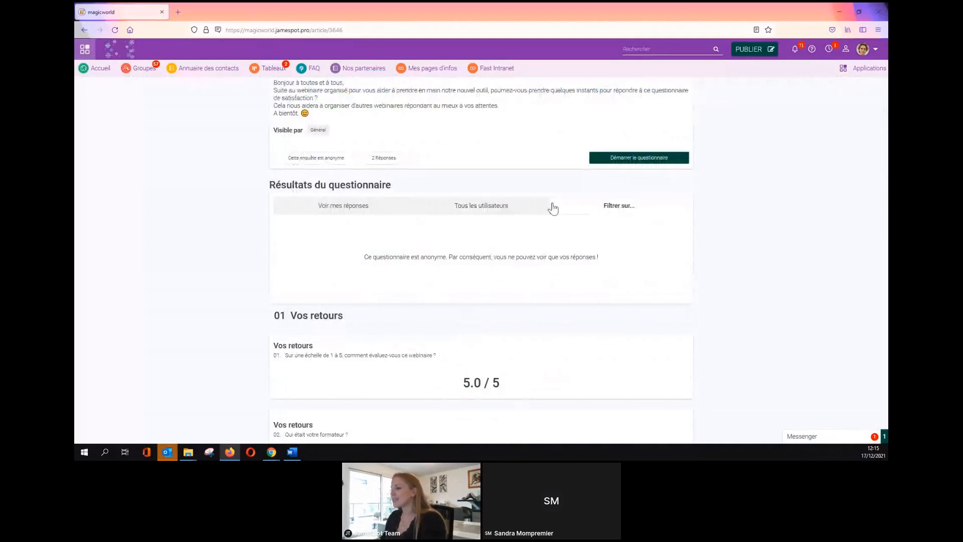
pyautogui.click(476, 212)
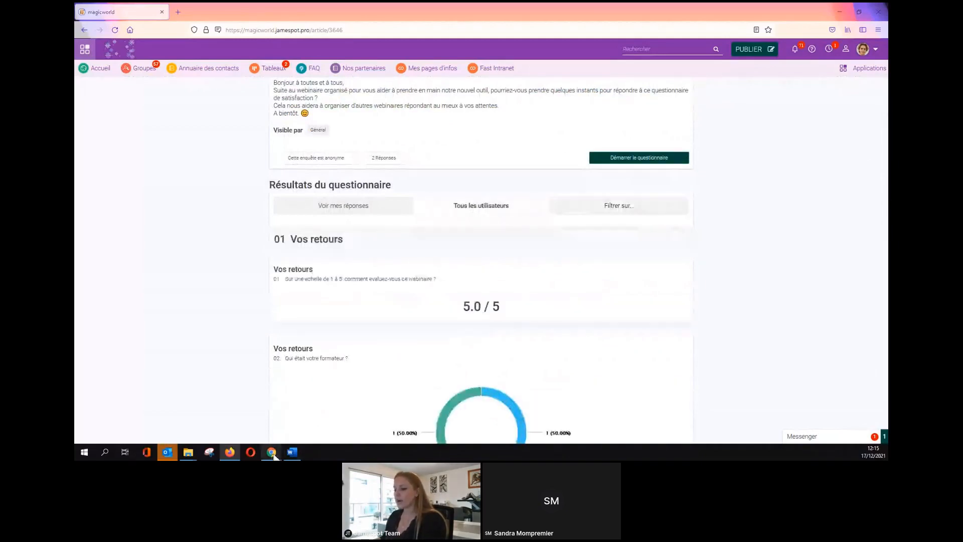
# Bring the other browser window forward and show the questionnaire results for all users.
pyautogui.moveTo(272, 453)
pyautogui.click(233, 424)
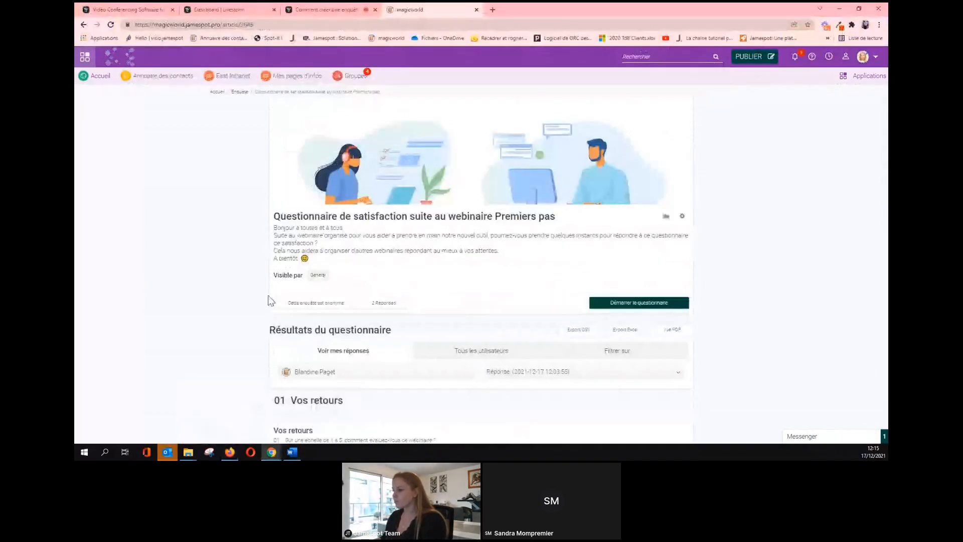
pyautogui.scroll(-2, 510, 287)
pyautogui.click(587, 270)
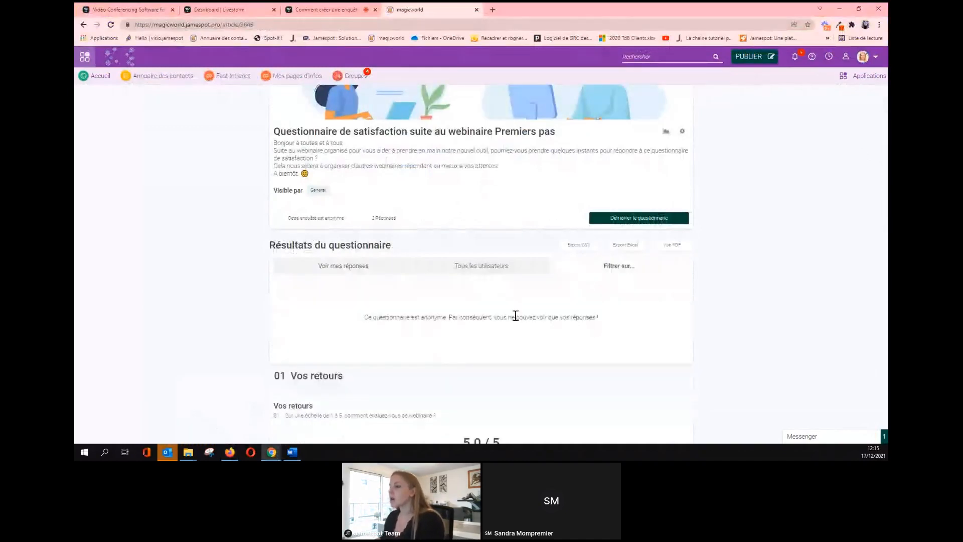
pyautogui.scroll(-2, 517, 318)
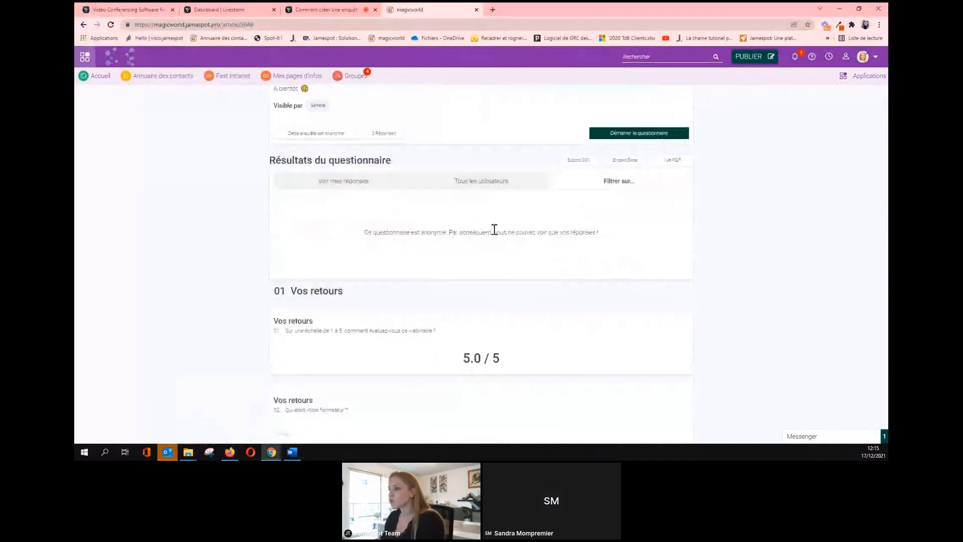
pyautogui.click(457, 186)
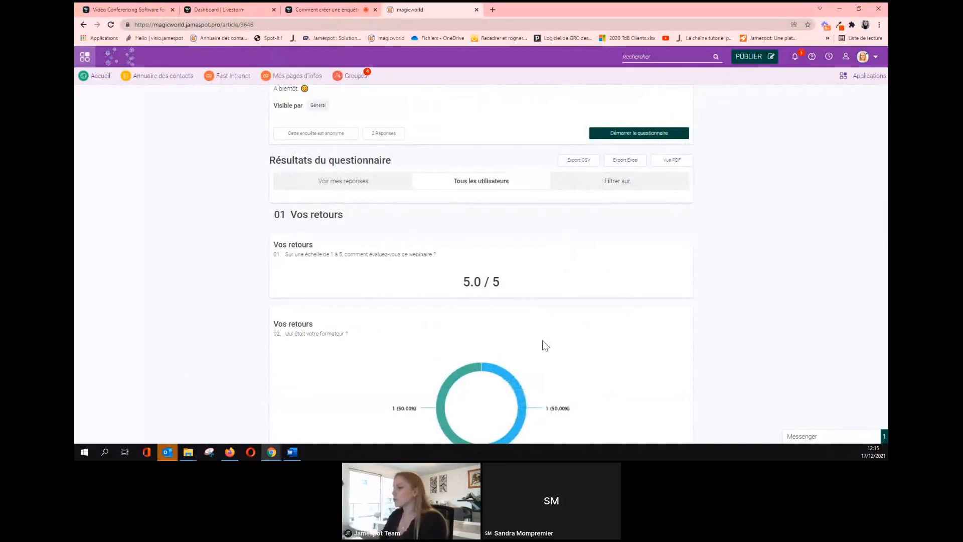
# Switch to 'Filtrer sur', scroll through the result charts, then bring up the other survey window.
pyautogui.click(584, 185)
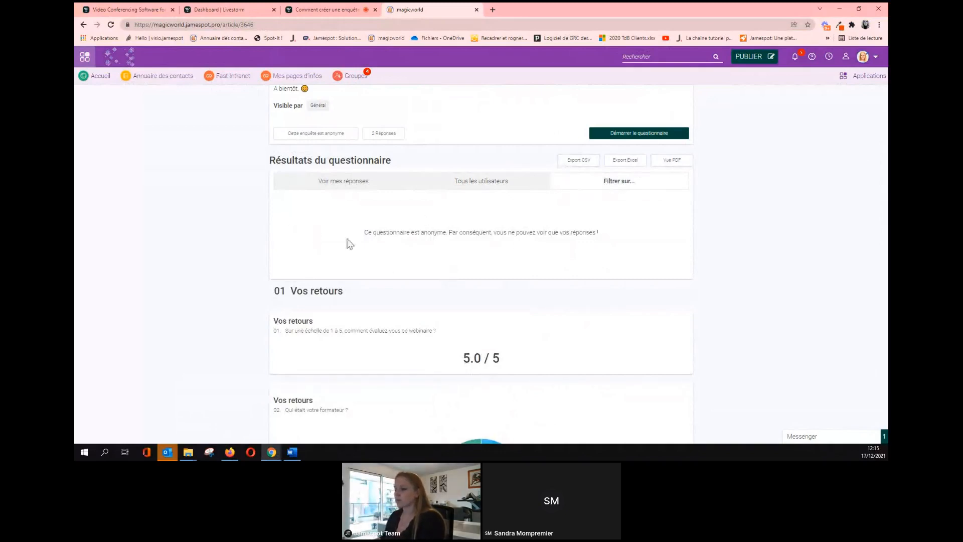
pyautogui.scroll(-4, 350, 245)
pyautogui.scroll(-3, 347, 245)
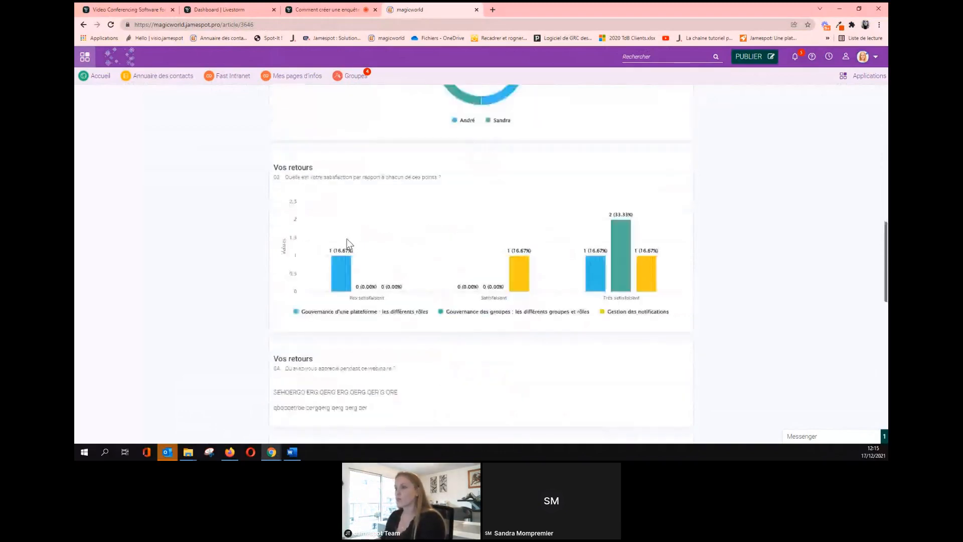
pyautogui.scroll(12, 346, 244)
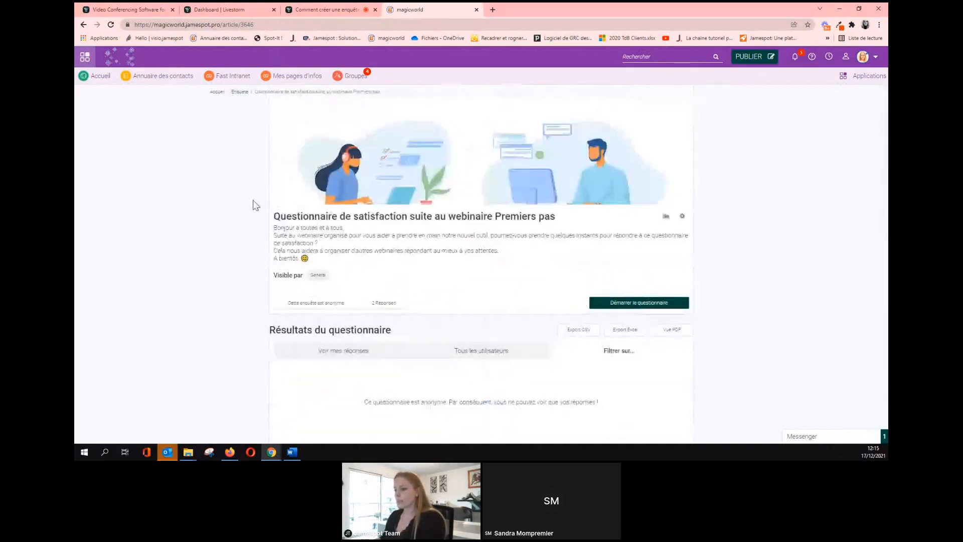
pyautogui.click(230, 452)
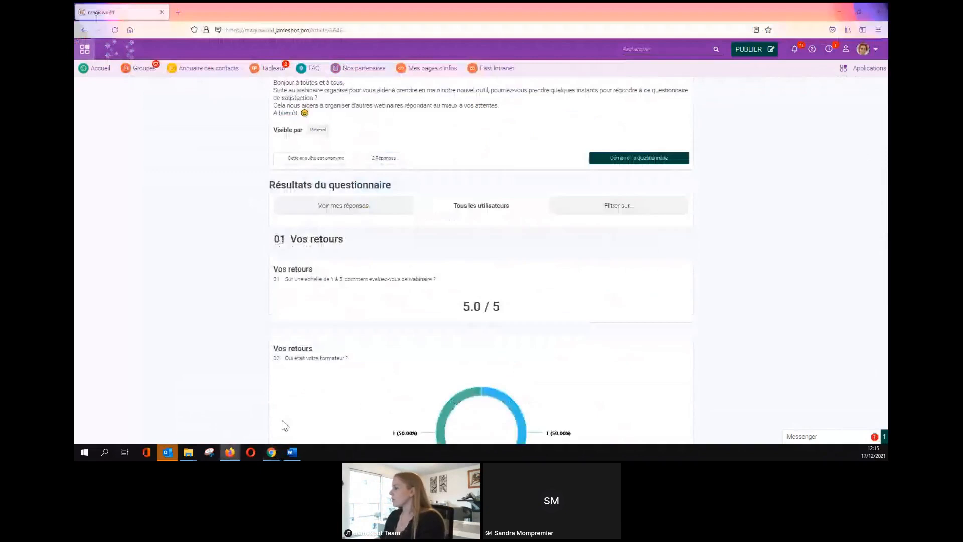
# Log out of the current account and clear the prefilled login address.
pyautogui.click(863, 48)
pyautogui.click(853, 158)
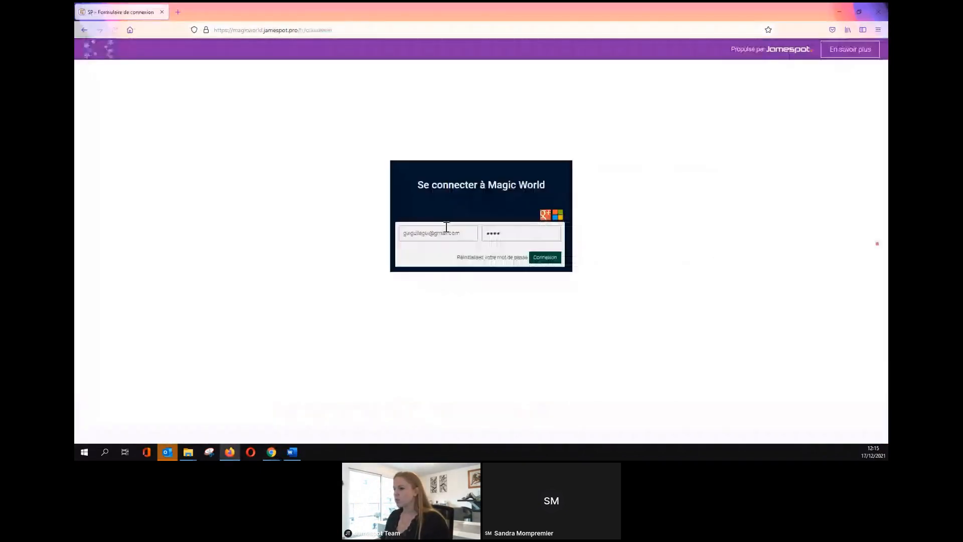
pyautogui.hotkey('ctrl', 'a')
pyautogui.press('BackSpace')
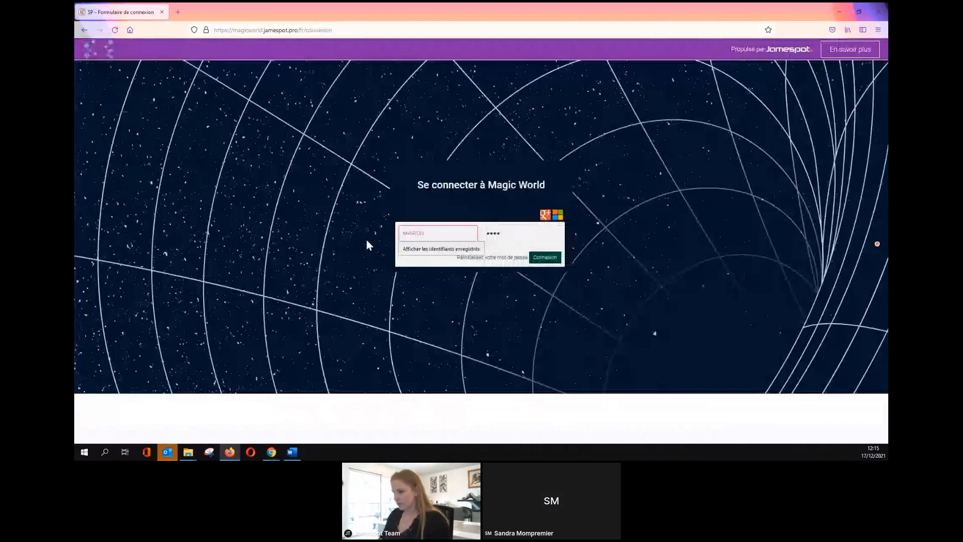
# Sign in with the other user's e-mail, open the satisfaction questionnaire article, then minimize the window.
pyautogui.write('MARIO')
pyautogui.hotkey('ctrl', 'a')
pyautogui.press('BackSpace')
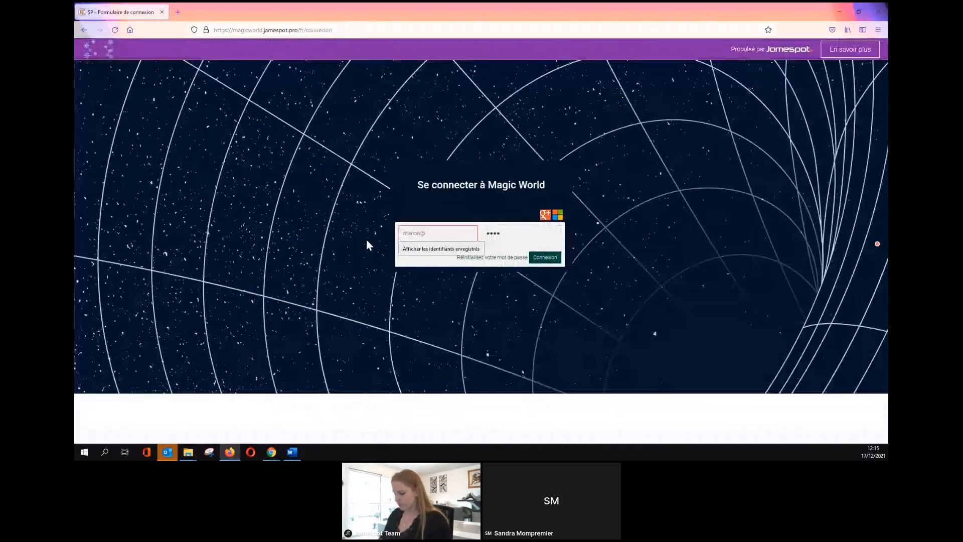
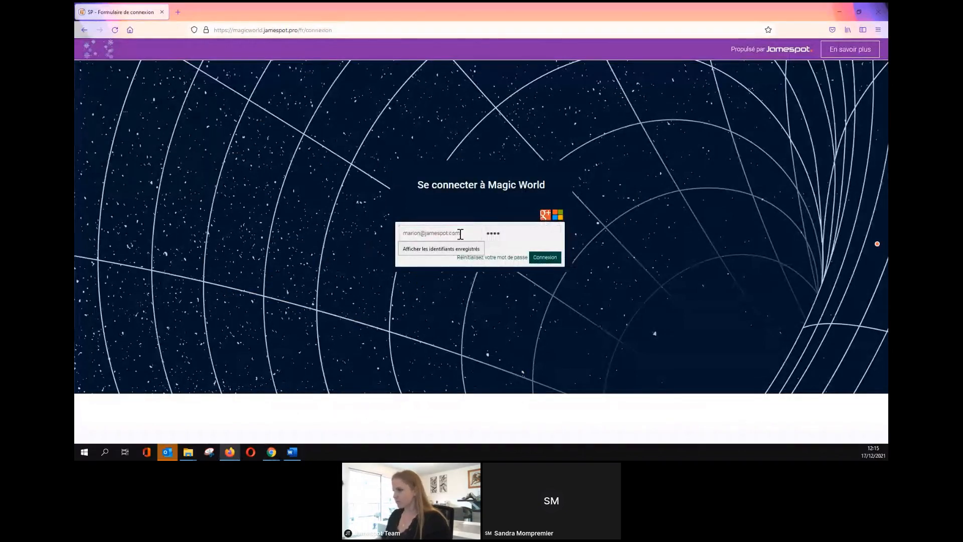
pyautogui.click(535, 260)
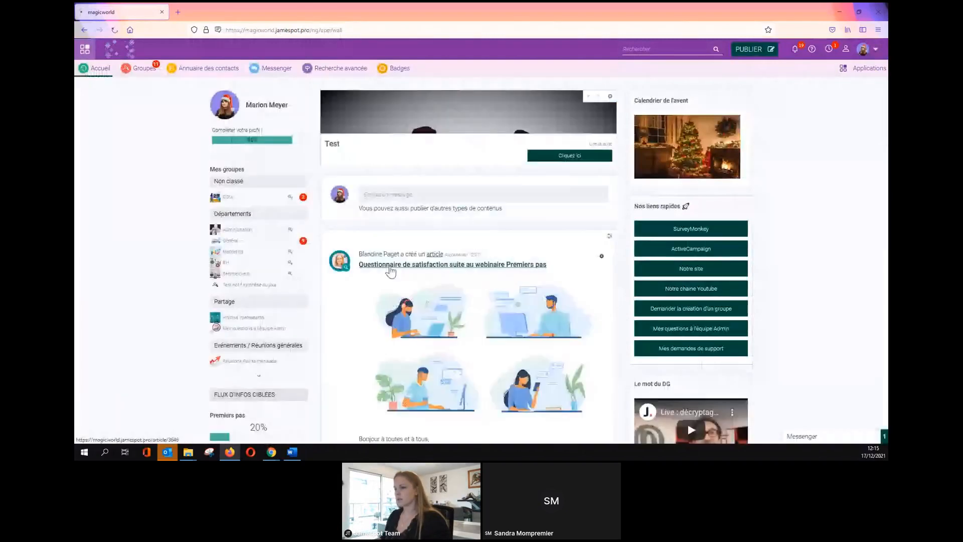
pyautogui.click(391, 266)
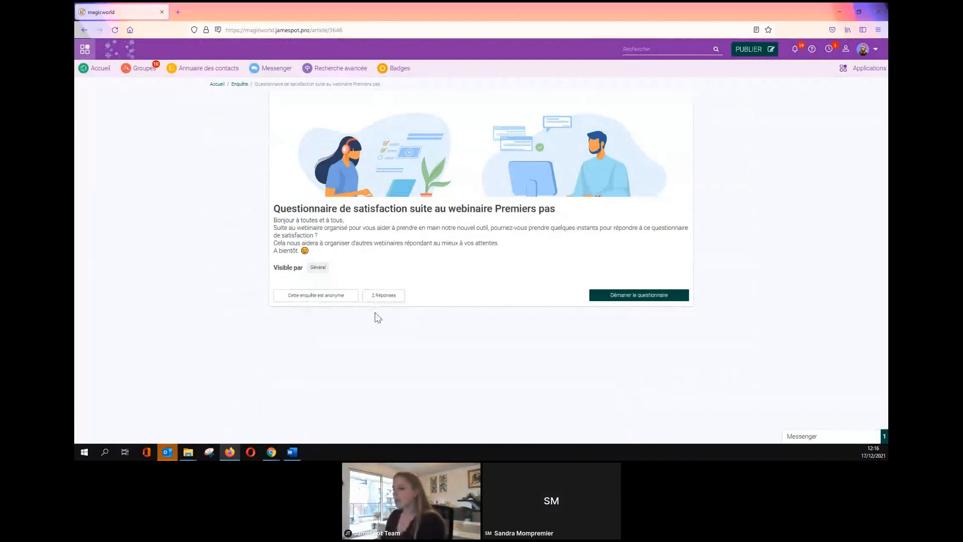
pyautogui.click(839, 12)
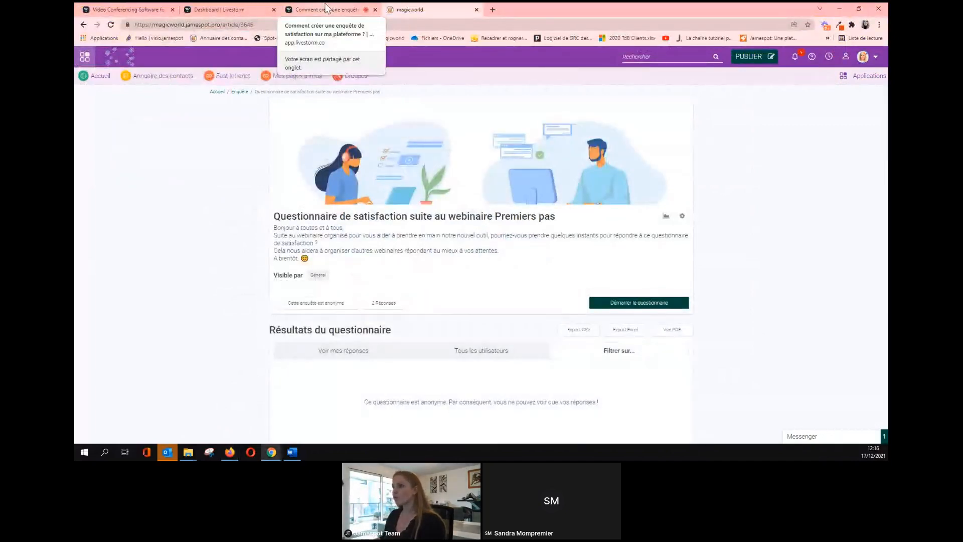
# Switch to the 'Comment créer une enquête' Livestorm event tab.
pyautogui.click(326, 9)
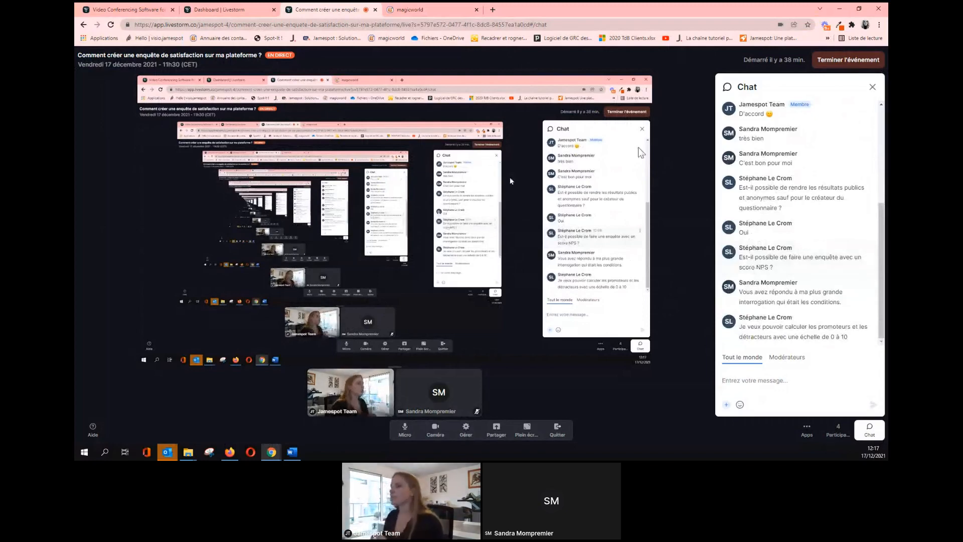
# Back on the intranet tab, start a new Enquête survey from PUBLIER.
pyautogui.click(416, 10)
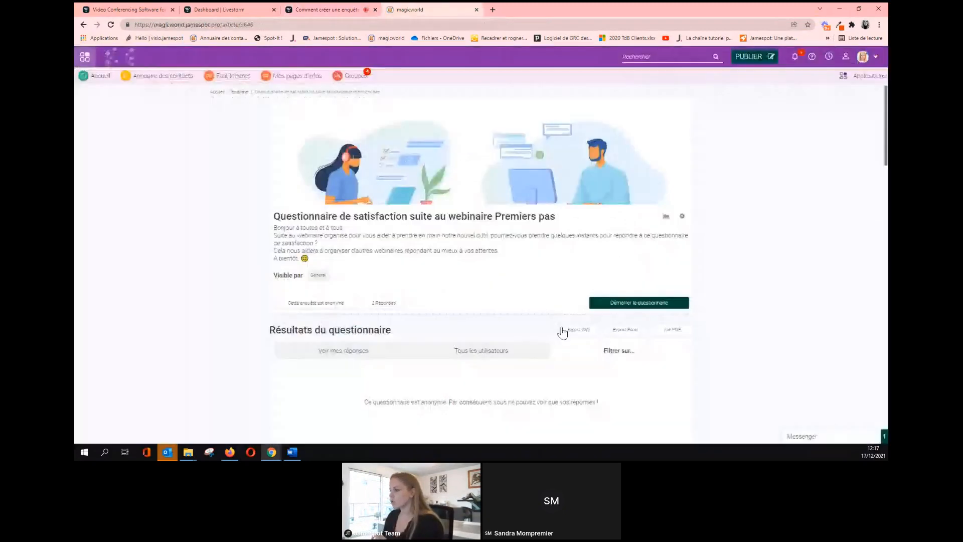
pyautogui.click(774, 54)
pyautogui.scroll(-3, 695, 181)
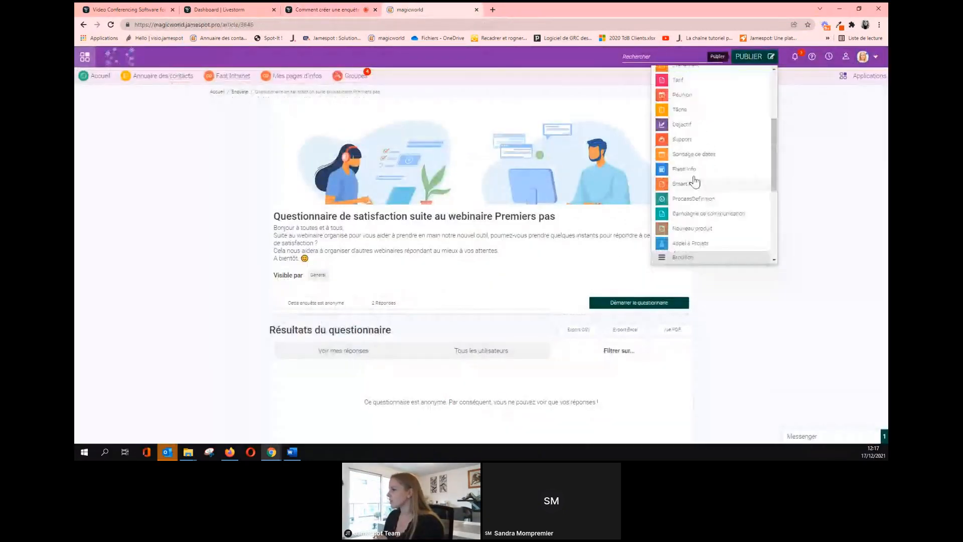
pyautogui.scroll(-2, 694, 182)
pyautogui.scroll(-1, 687, 173)
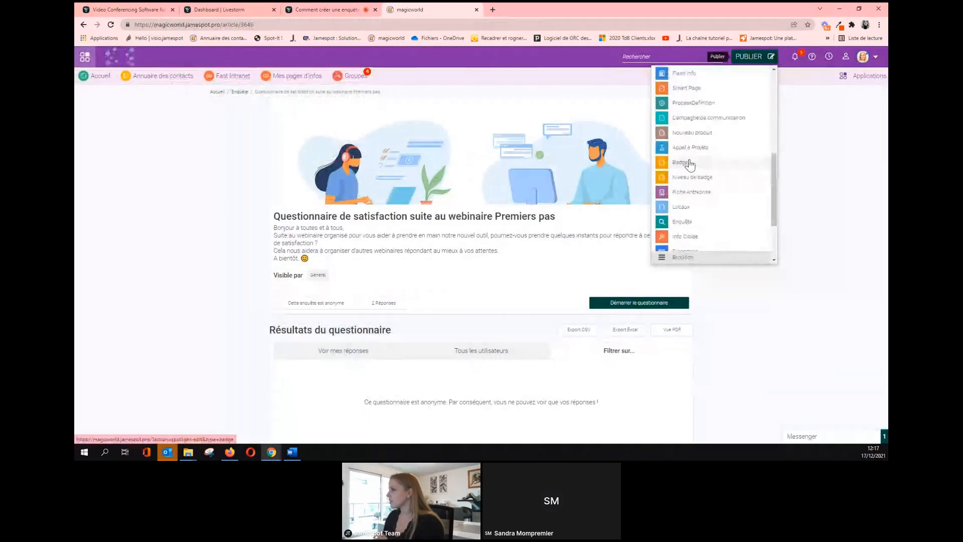
pyautogui.click(687, 223)
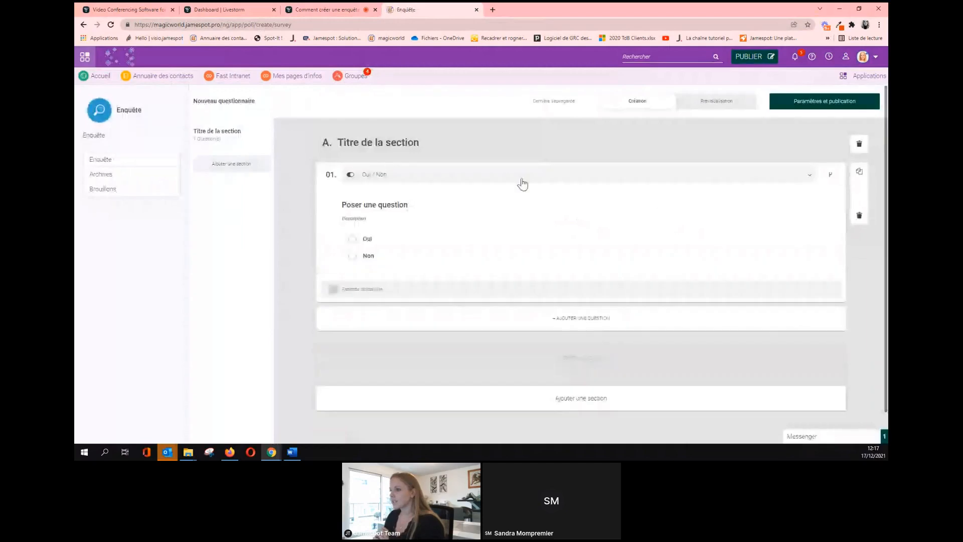
# Set question 01's type to Échelle linéaire from 0 to 10.
pyautogui.click(521, 179)
pyautogui.scroll(-2, 456, 247)
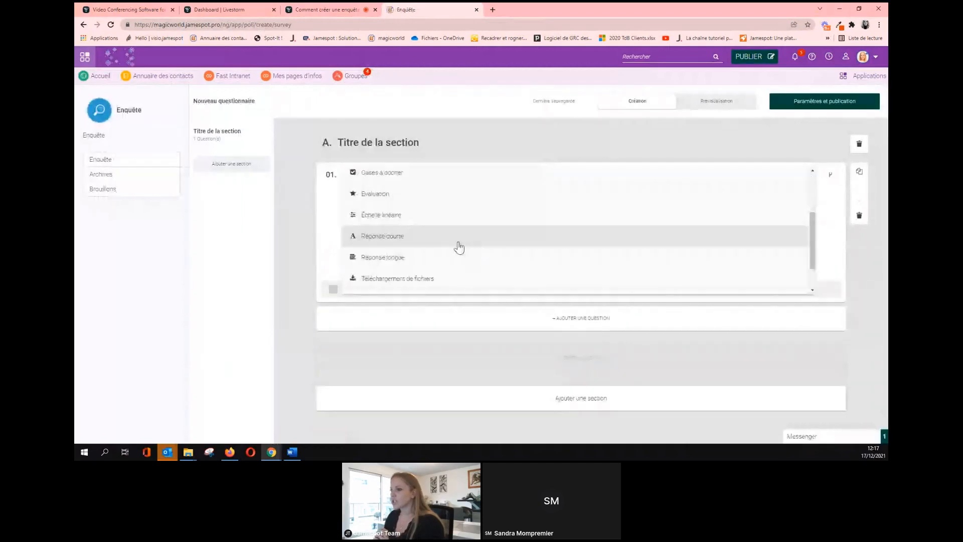
pyautogui.click(409, 219)
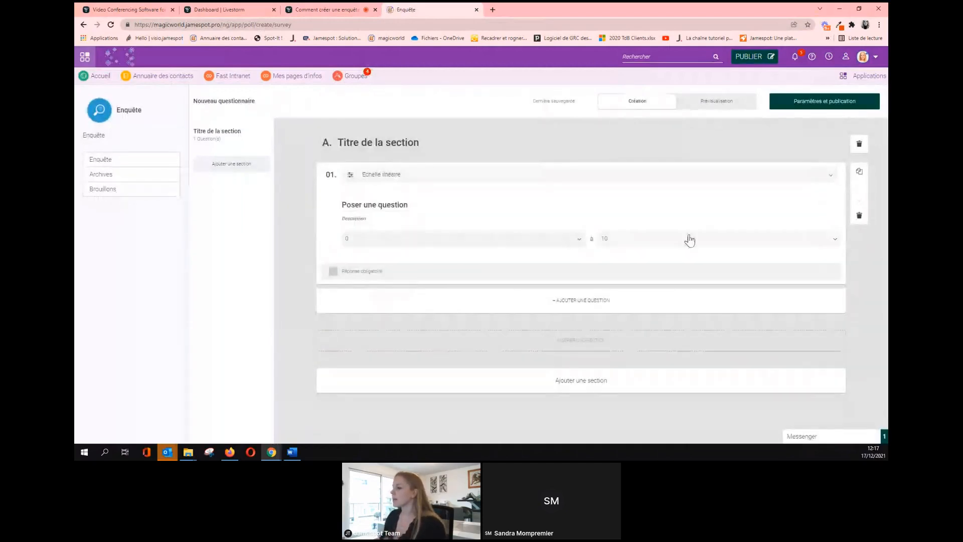
pyautogui.click(579, 240)
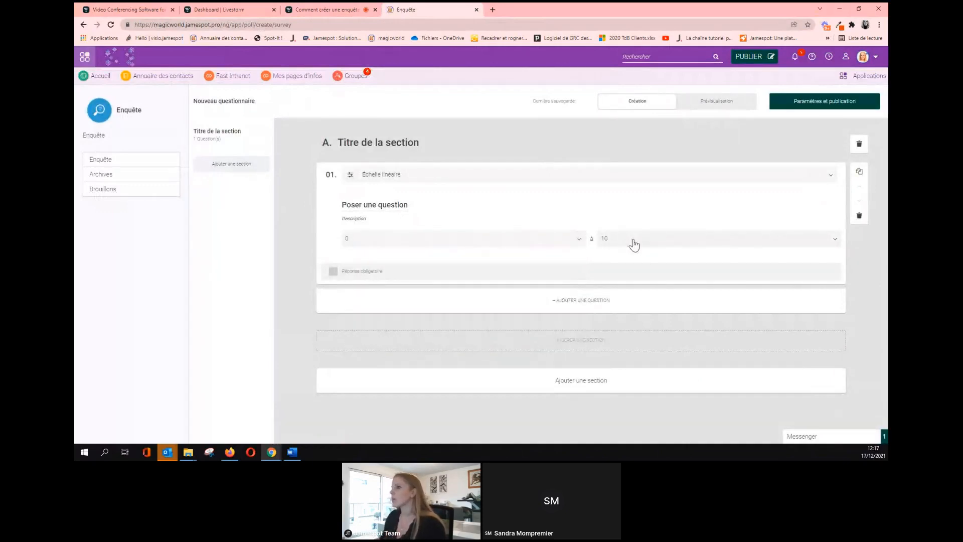
pyautogui.click(329, 10)
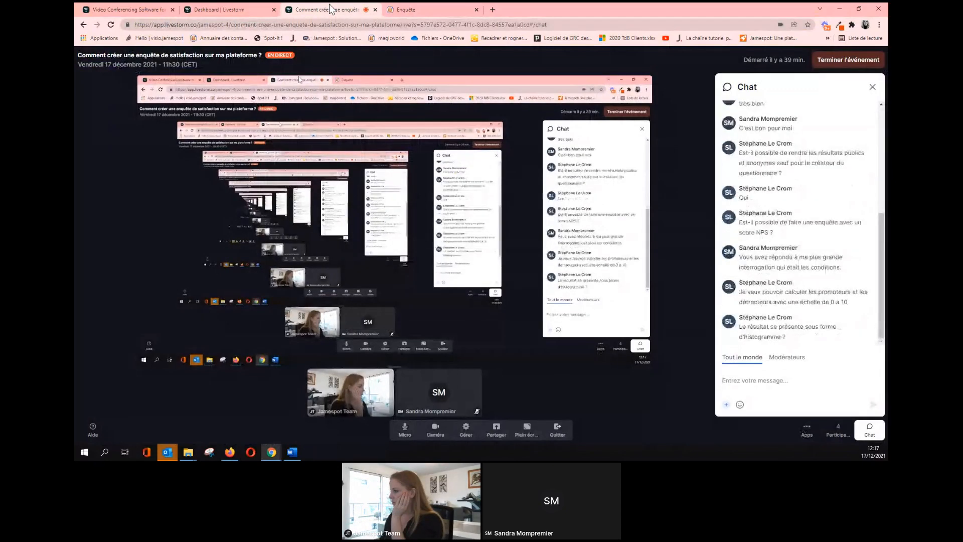
pyautogui.click(408, 9)
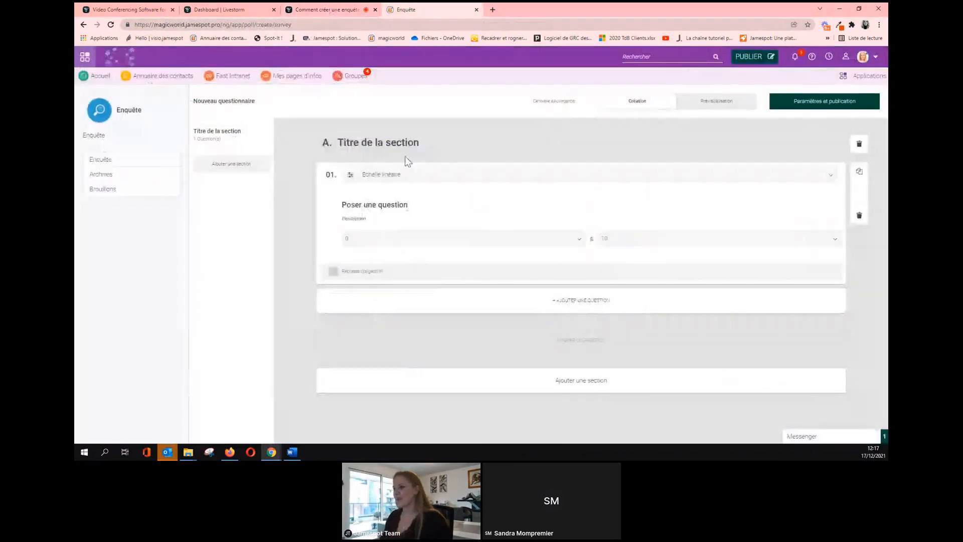
# Rename the section NPS, write the mandatory télétravail satisfaction question, and open Paramètres et publication.
pyautogui.tripleClick(396, 143)
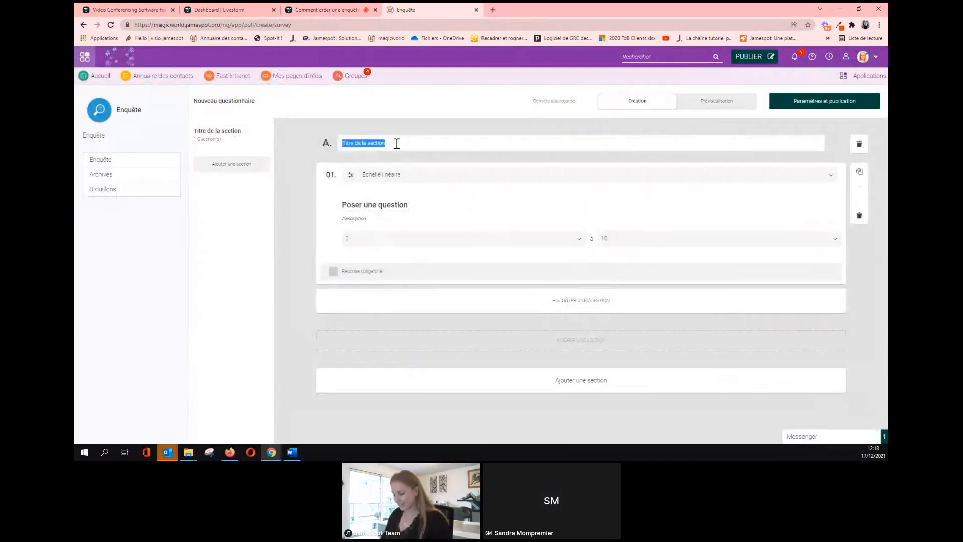
pyautogui.write('NPS')
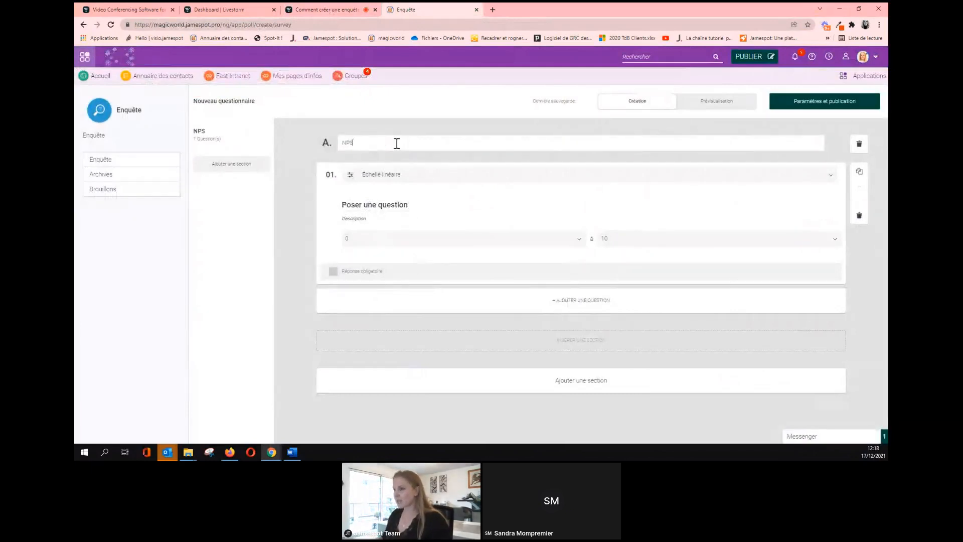
pyautogui.tripleClick(411, 205)
pyautogui.write('Bu')
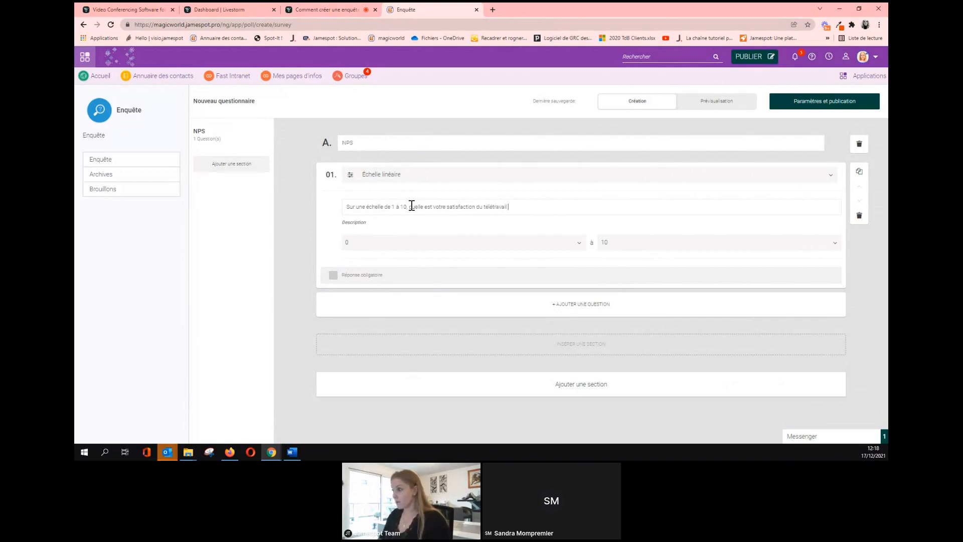
pyautogui.write('?')
pyautogui.click(333, 275)
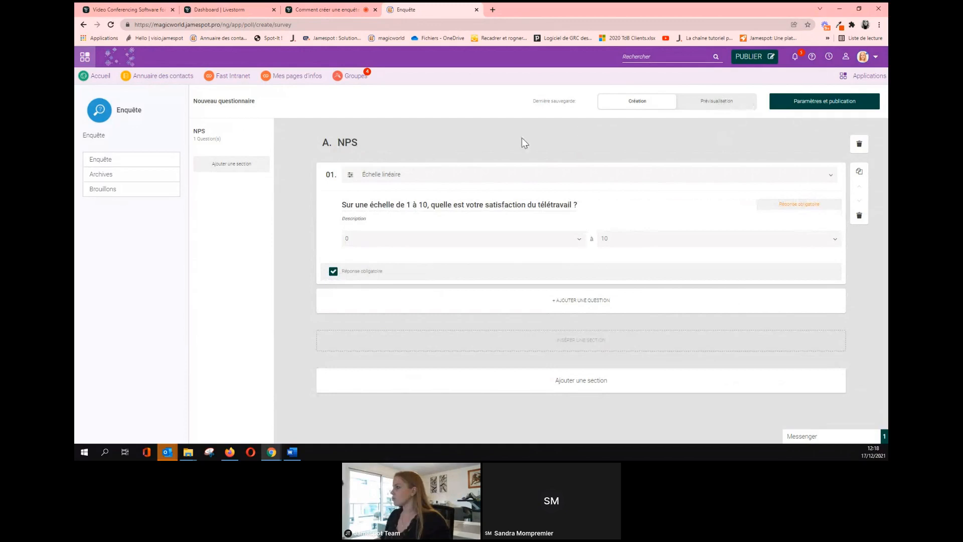
pyautogui.click(814, 103)
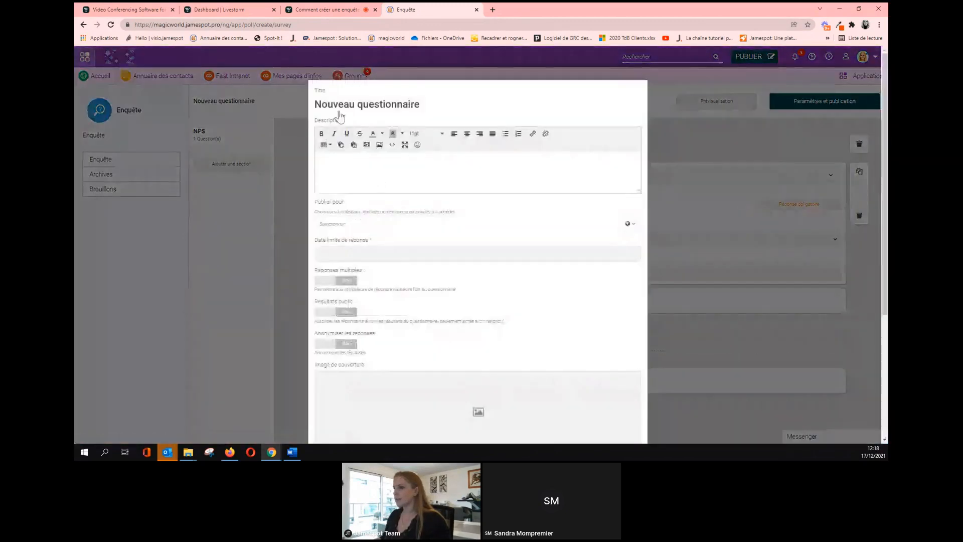
# Title the survey NPS and publish it to the Général group.
pyautogui.tripleClick(351, 108)
pyautogui.write('NPS')
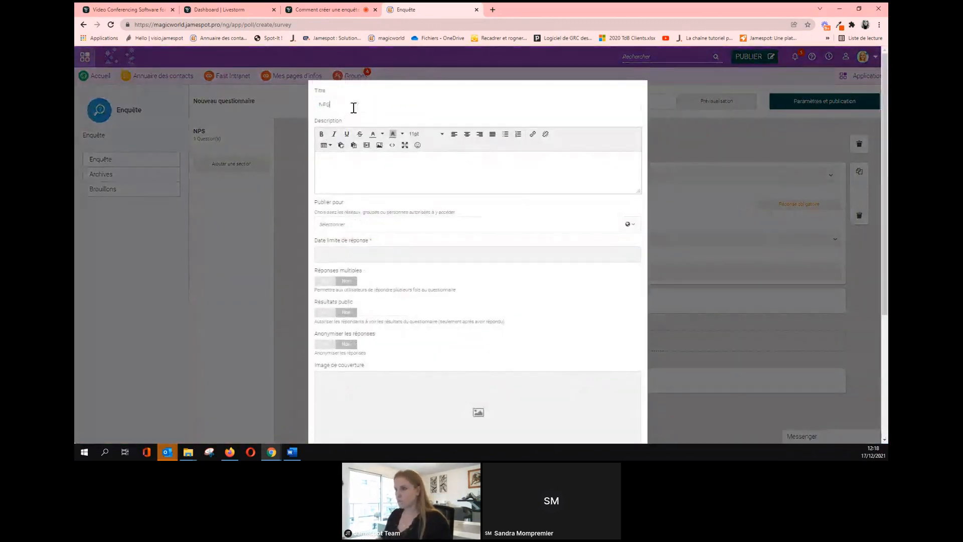
pyautogui.click(399, 225)
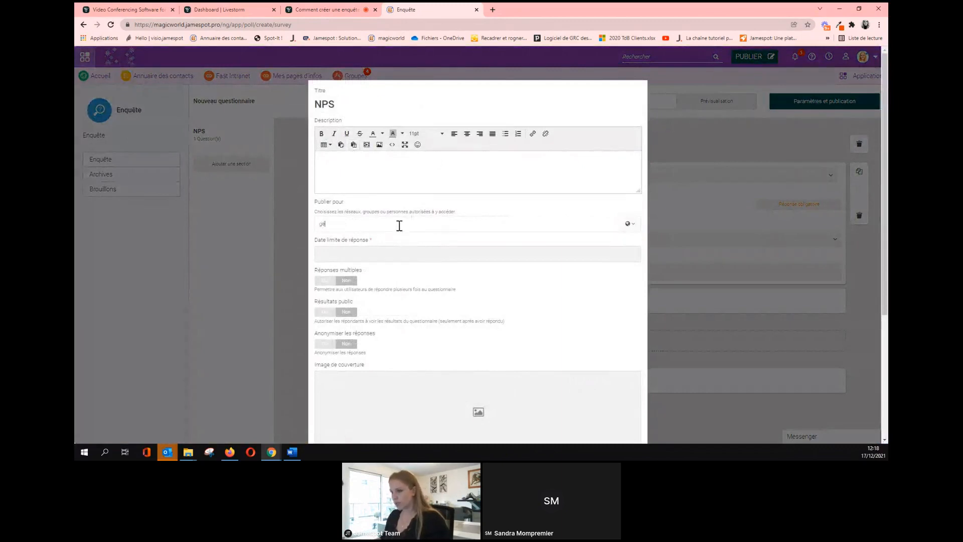
pyautogui.click(340, 250)
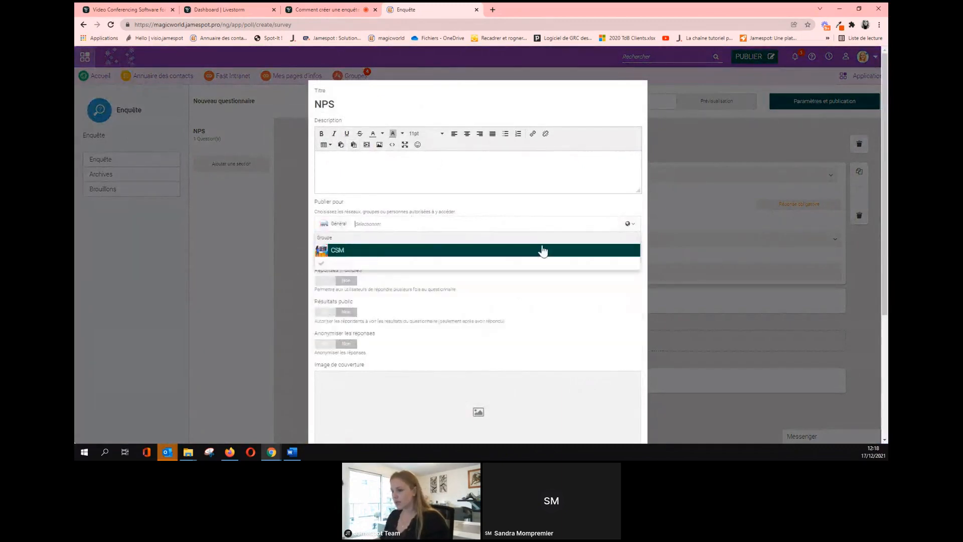
# Set the response deadline to 25/12/2021 and the end message to 'Merci'.
pyautogui.click(429, 212)
pyautogui.scroll(-4, 441, 301)
pyautogui.scroll(3, 393, 211)
pyautogui.click(372, 242)
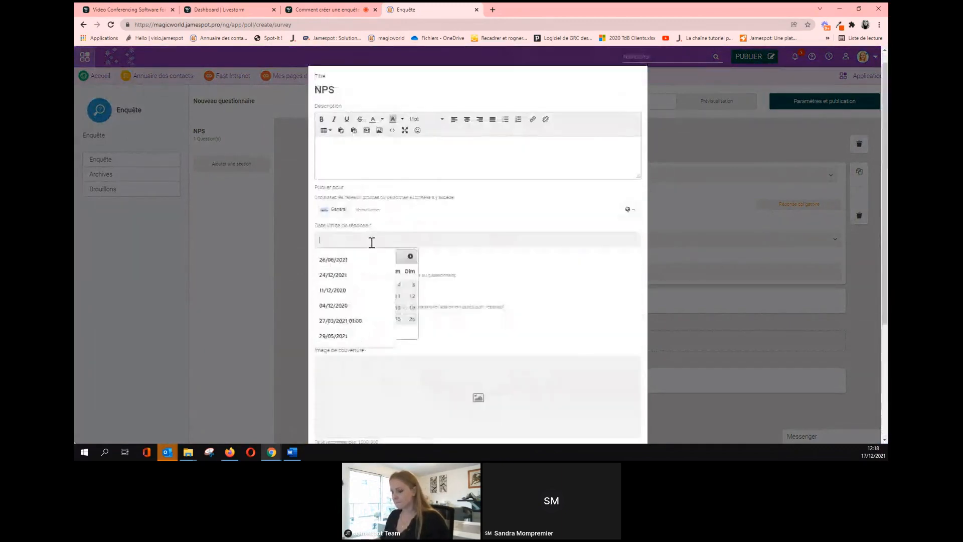
pyautogui.click(396, 318)
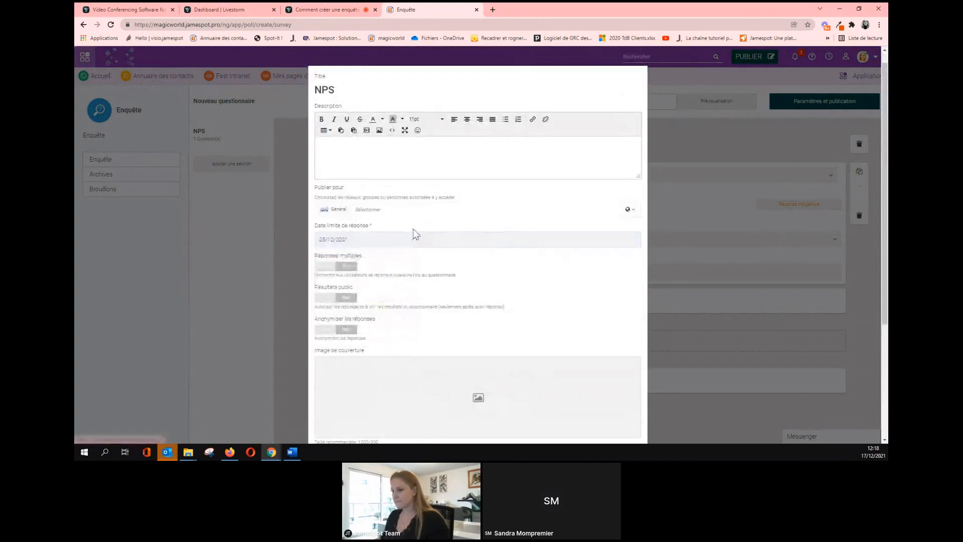
pyautogui.scroll(-4, 415, 235)
pyautogui.click(414, 337)
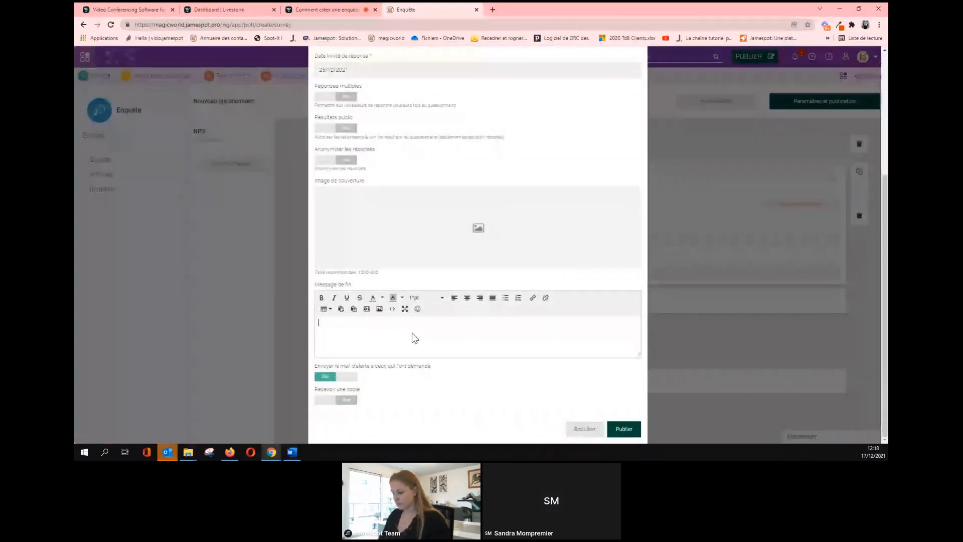
pyautogui.write('Merci')
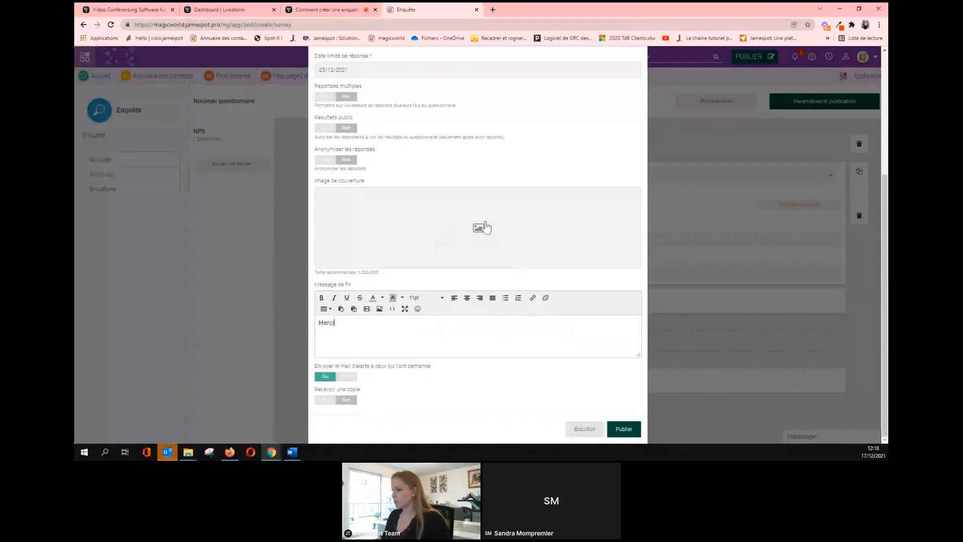
# Add the 4457-min illustration as cover image and publish the NPS survey.
pyautogui.click(484, 228)
pyautogui.click(175, 74)
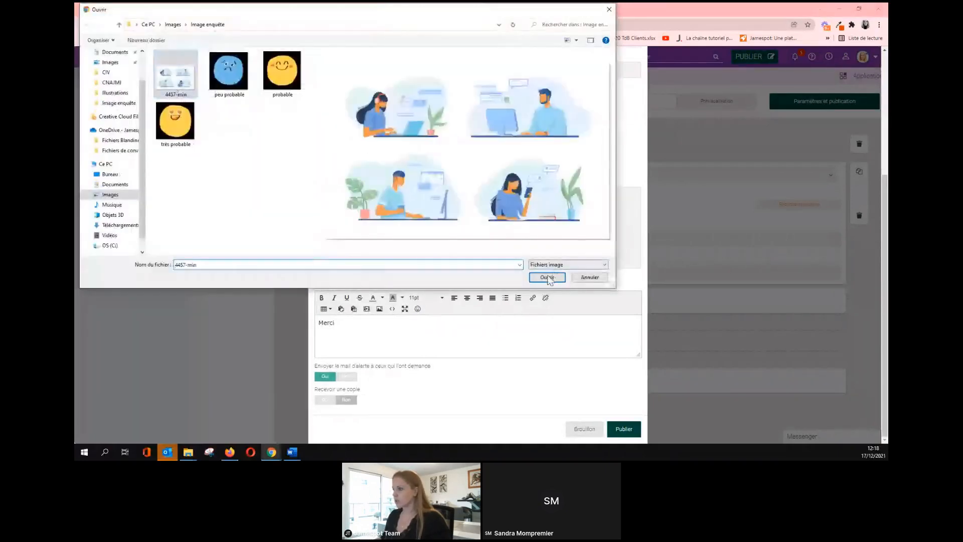
pyautogui.click(546, 277)
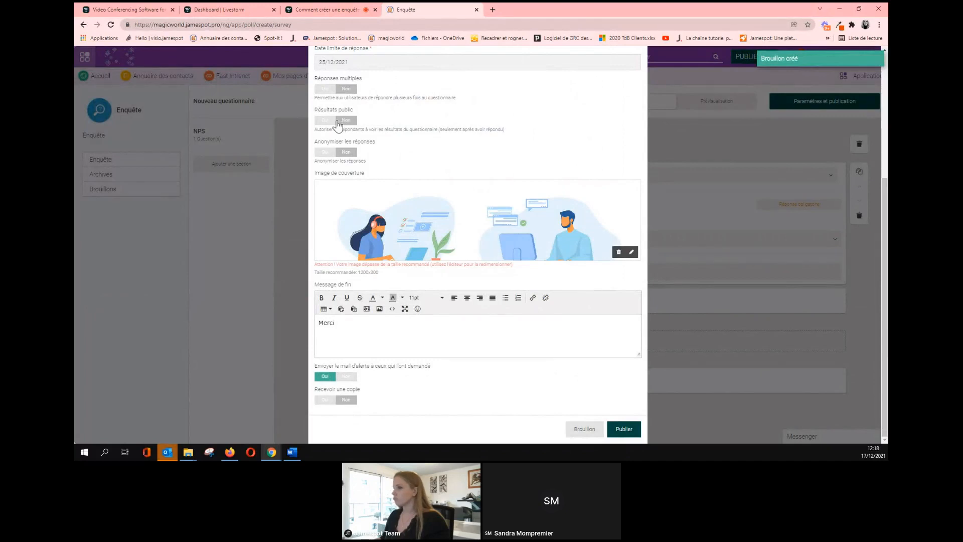
pyautogui.click(624, 430)
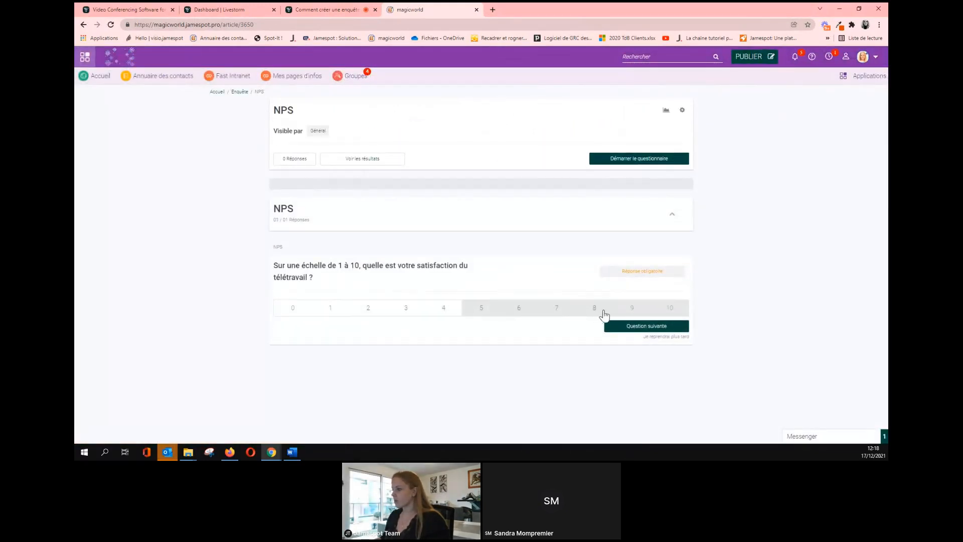
# Submit the NPS rating in Chrome, then open the NPS questionnaire from Firefox's home feed.
pyautogui.click(624, 328)
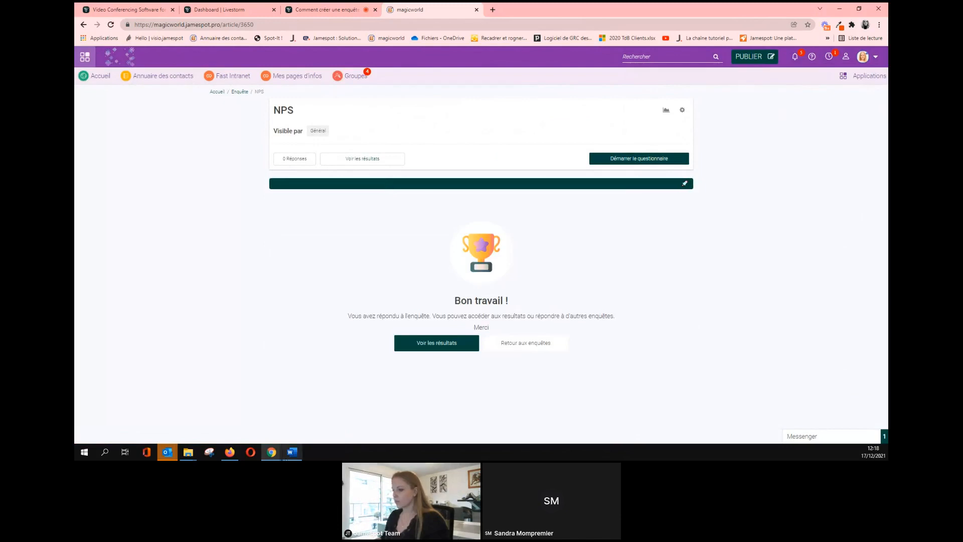
pyautogui.click(235, 453)
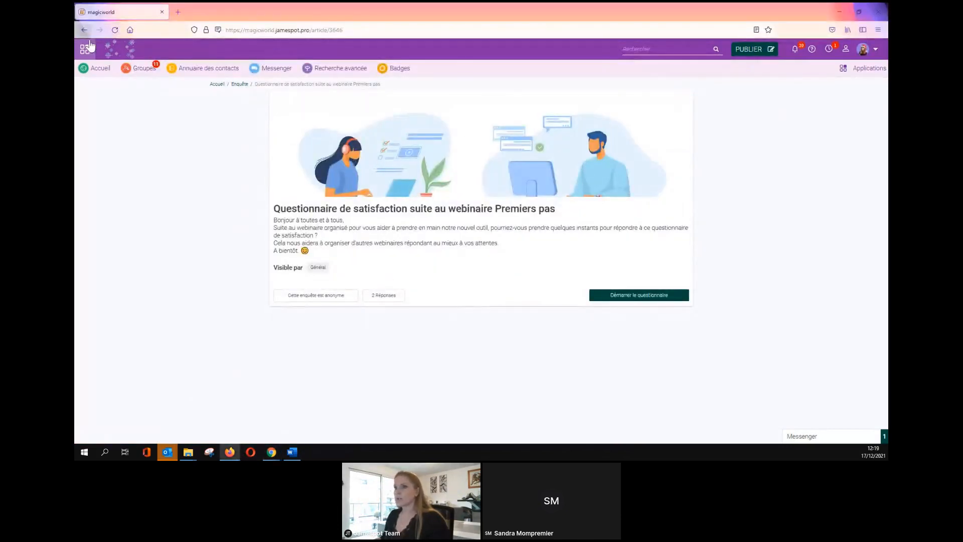
pyautogui.click(107, 48)
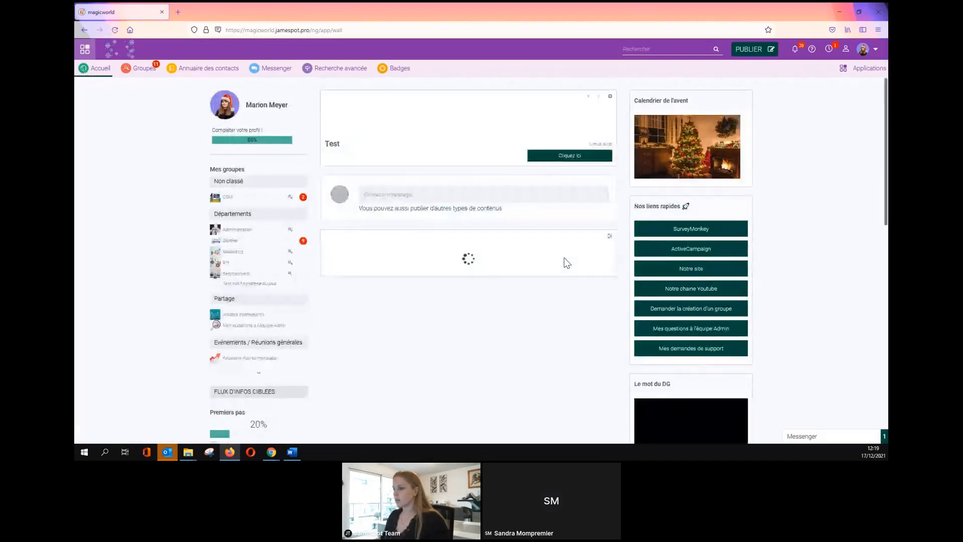
pyautogui.scroll(-2, 557, 260)
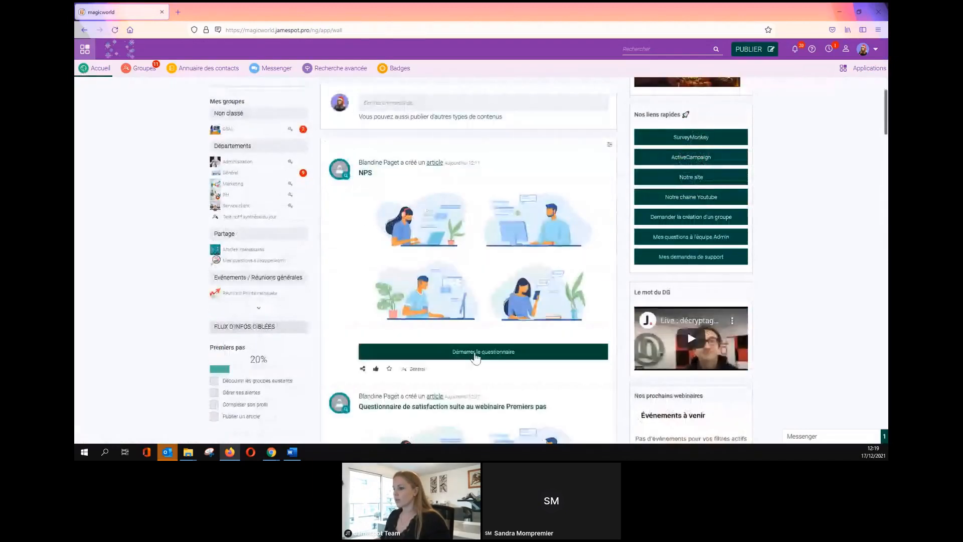
pyautogui.click(475, 353)
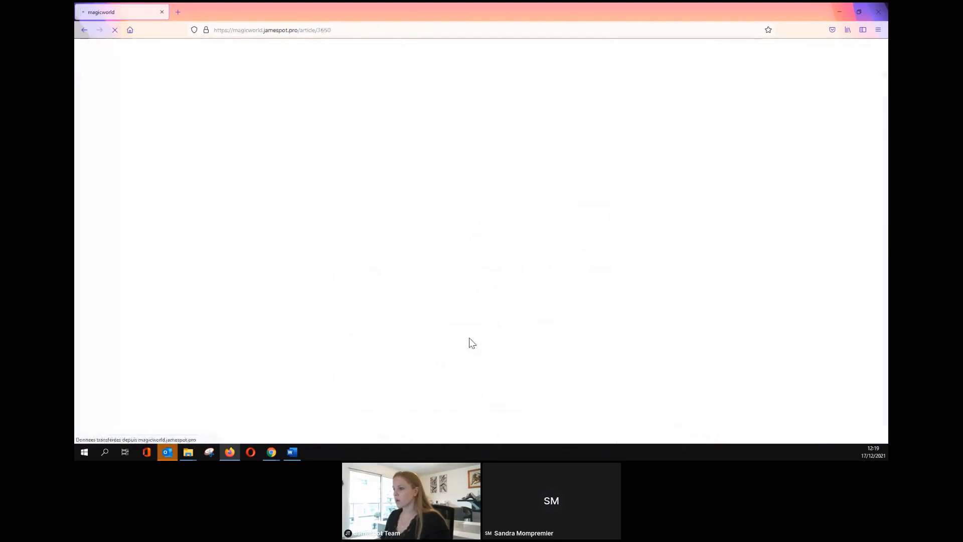
# Answer the teleworking satisfaction question with 7, submit it, and return to Chrome.
pyautogui.click(652, 259)
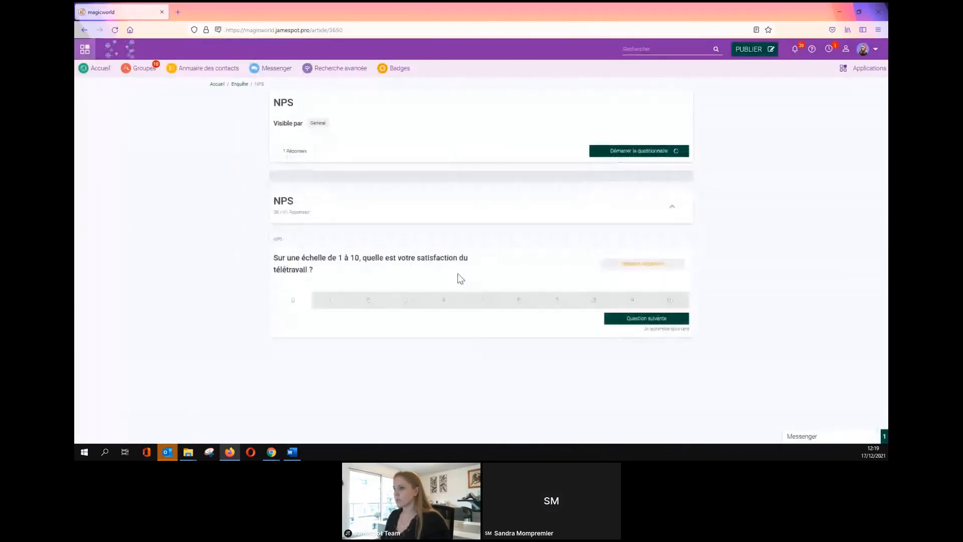
pyautogui.click(560, 301)
pyautogui.click(625, 320)
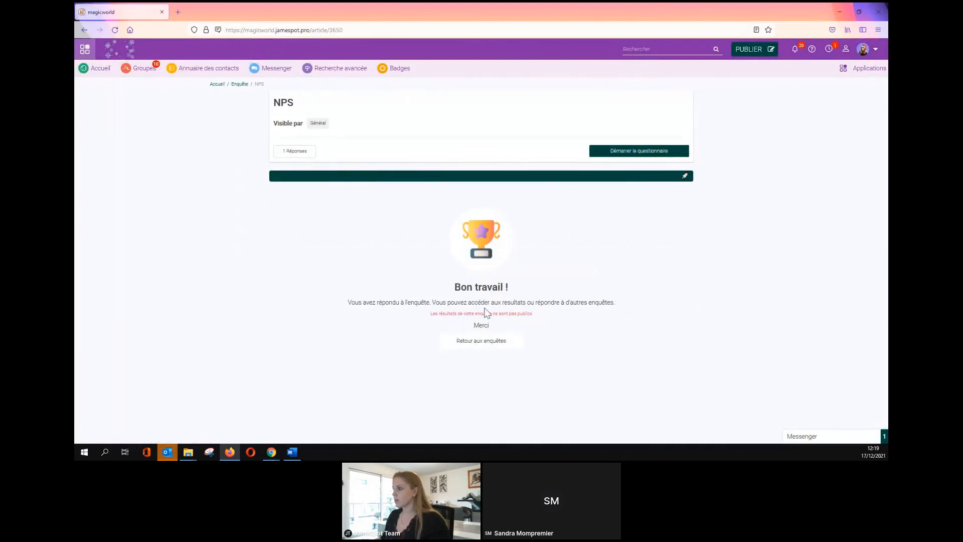
pyautogui.moveTo(271, 452)
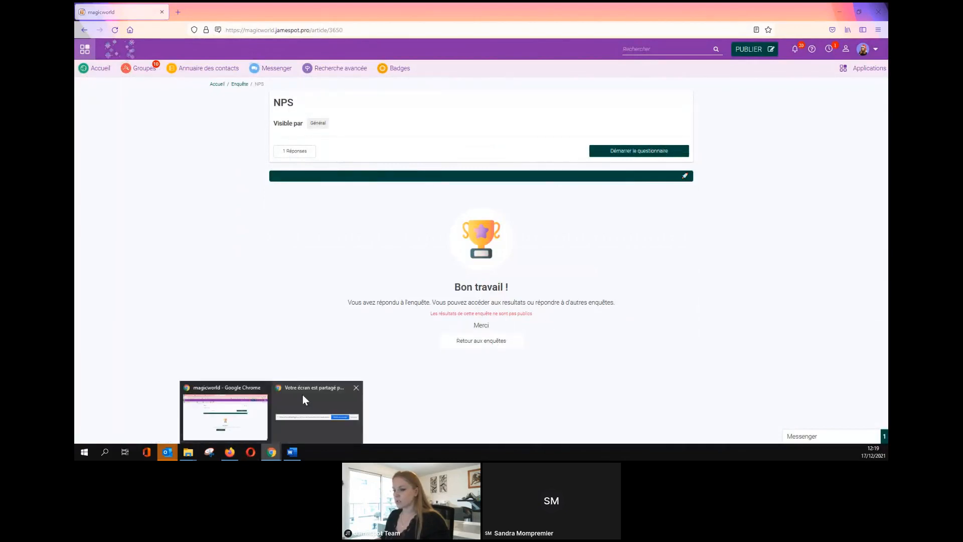
pyautogui.click(230, 413)
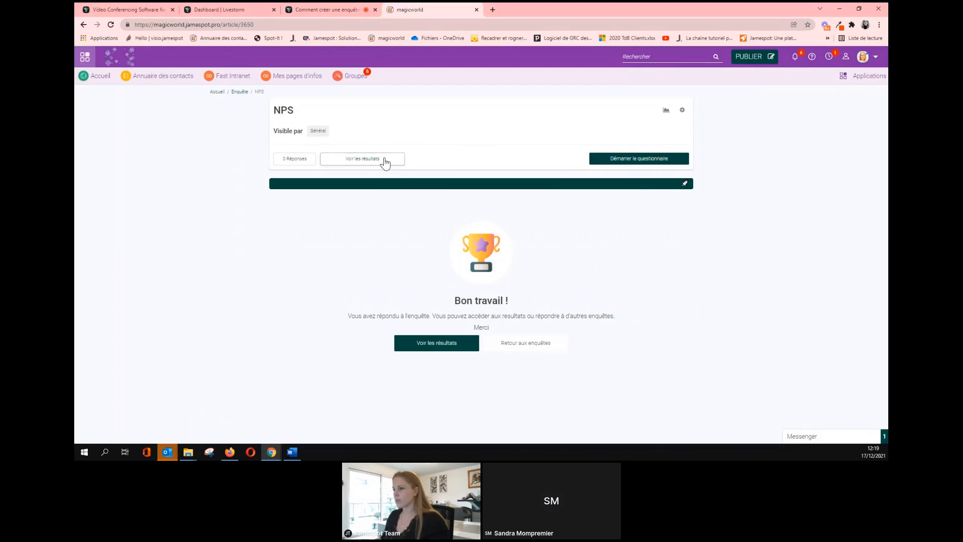
# Show the NPS results (8.0 / 10), open the Vue PDF print view, then return to Livestorm.
pyautogui.click(344, 160)
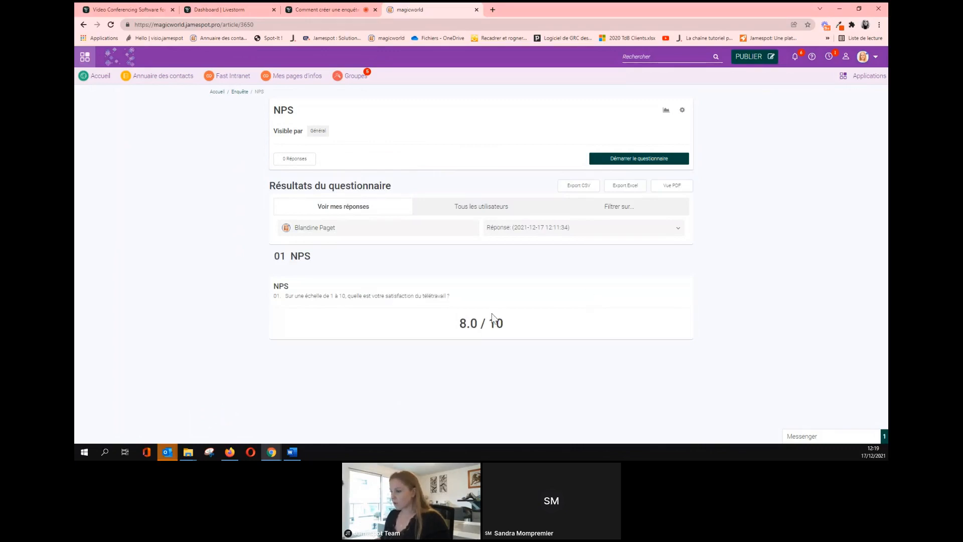
pyautogui.click(674, 186)
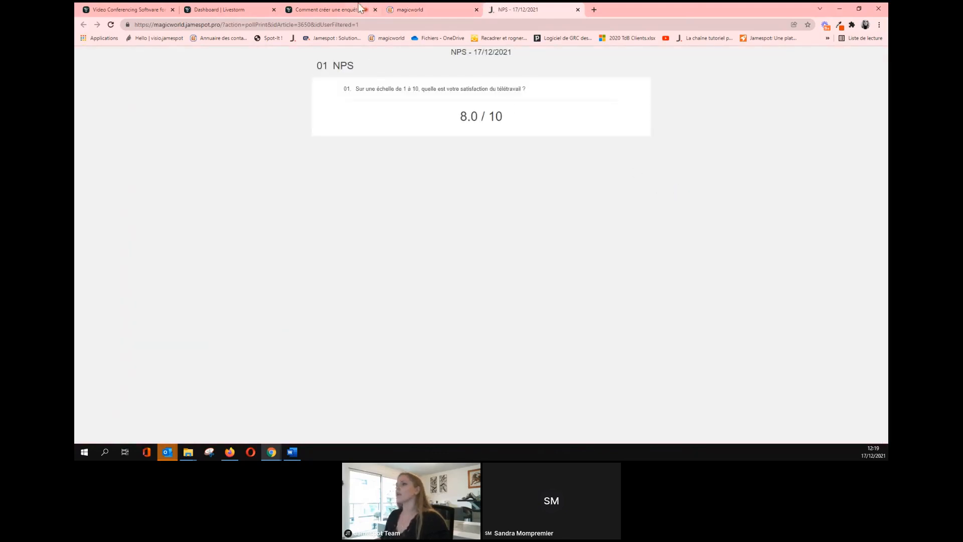
pyautogui.click(315, 5)
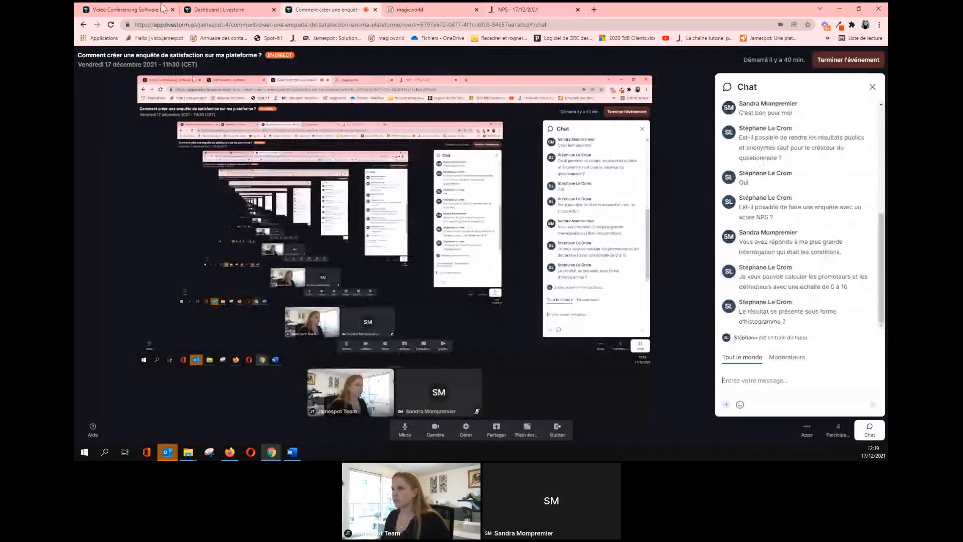
# From the home feed, open the Premiers pas satisfaction questionnaire and launch its Vue PDF print view.
pyautogui.click(426, 10)
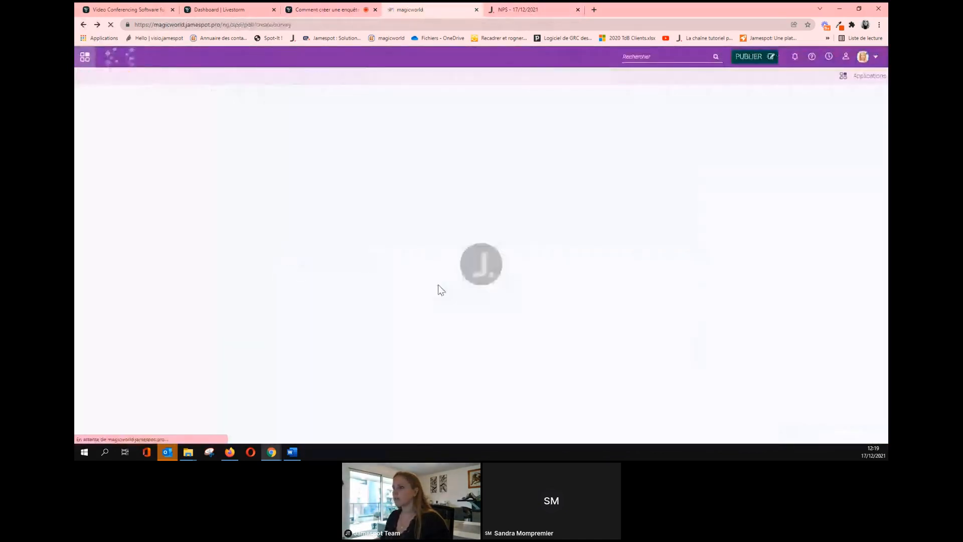
pyautogui.click(549, 358)
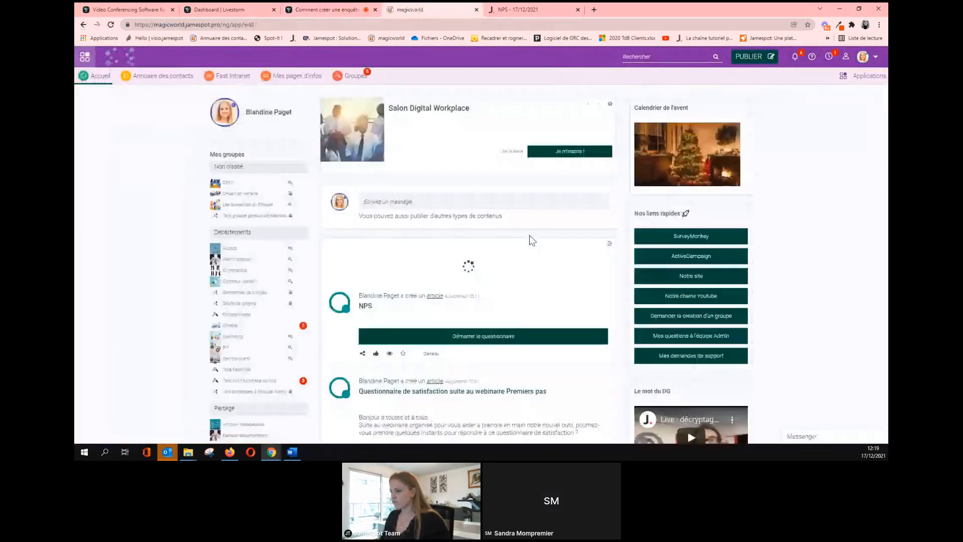
pyautogui.scroll(-3, 528, 240)
pyautogui.scroll(-3, 501, 263)
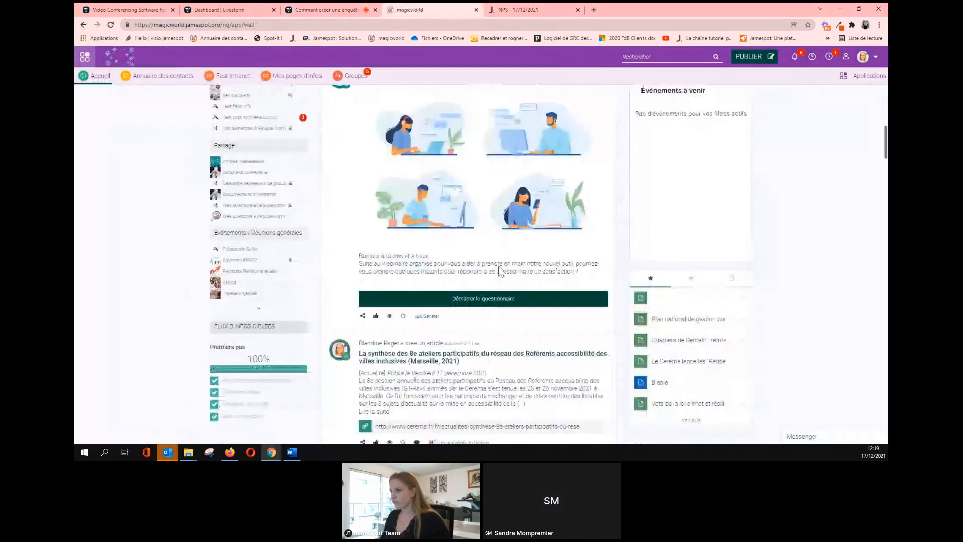
pyautogui.scroll(2, 500, 267)
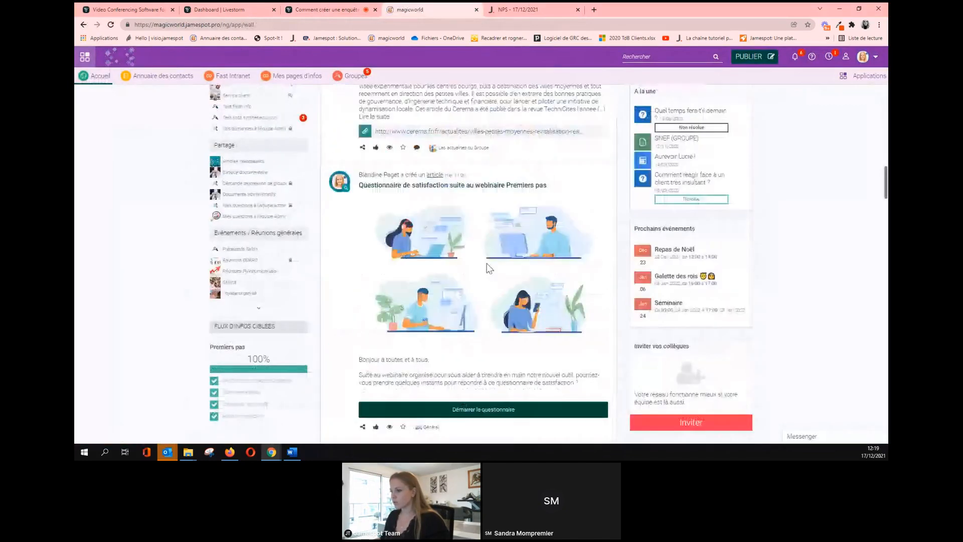
pyautogui.click(446, 186)
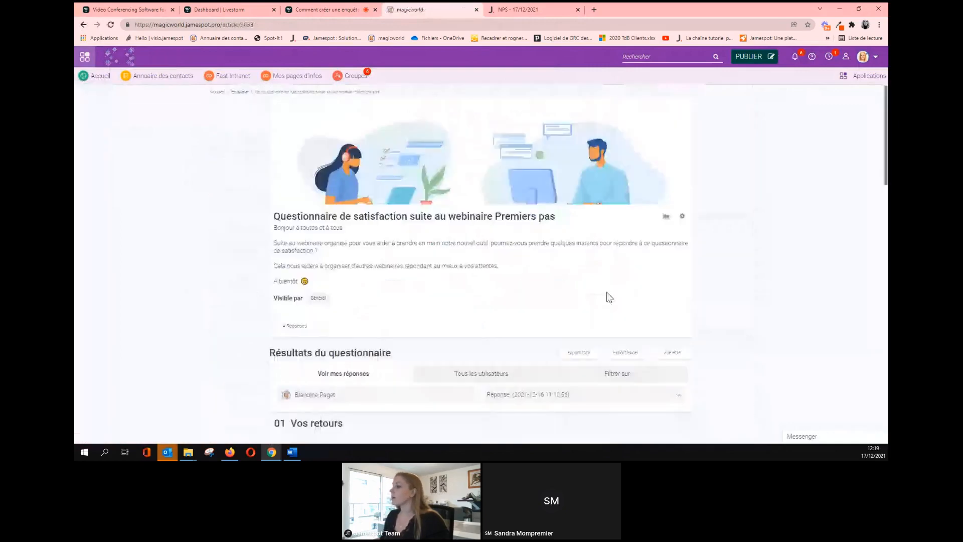
pyautogui.scroll(-3, 607, 297)
pyautogui.click(670, 227)
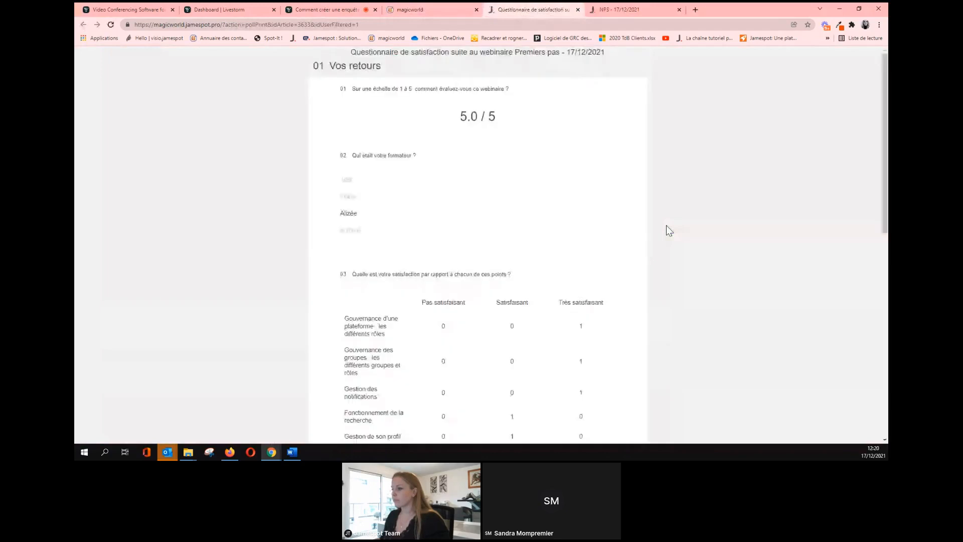
# Scroll through the Premiers pas printable results, then close the print tab to see the 4.5 / 5 results.
pyautogui.scroll(-9, 666, 225)
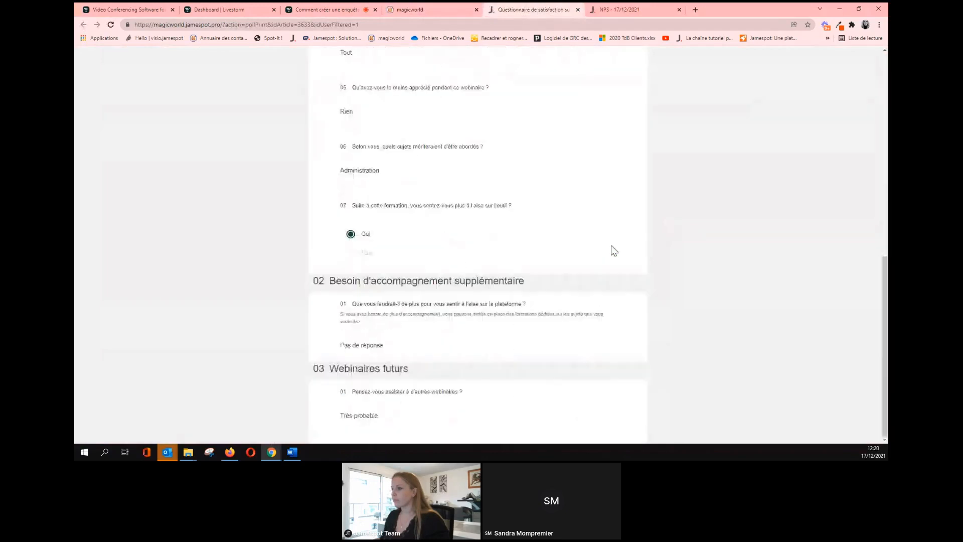
pyautogui.scroll(10, 611, 248)
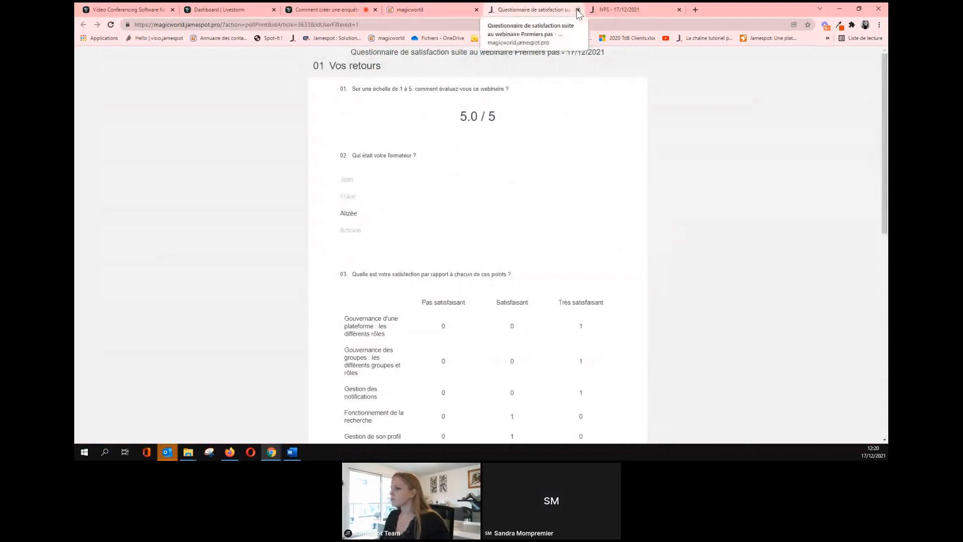
pyautogui.scroll(-6, 555, 200)
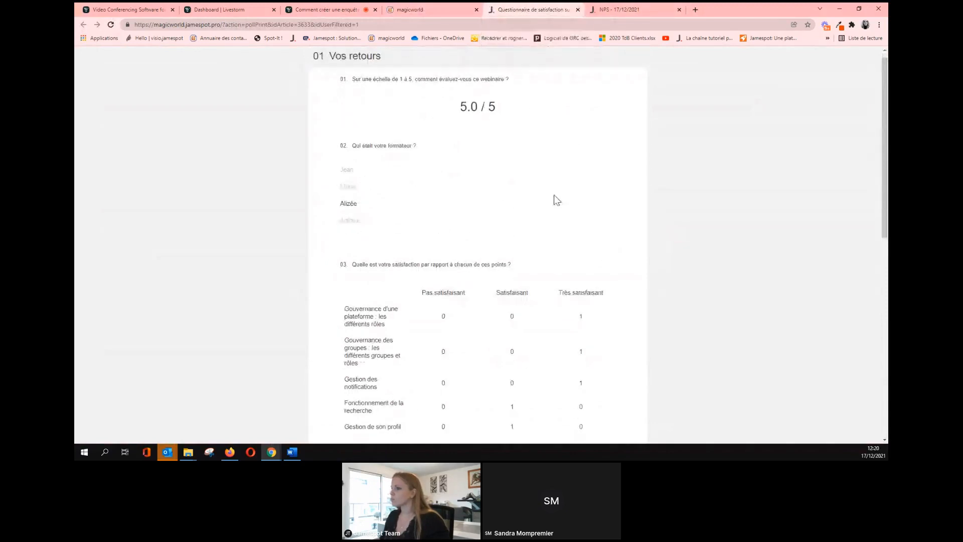
pyautogui.scroll(-2, 554, 199)
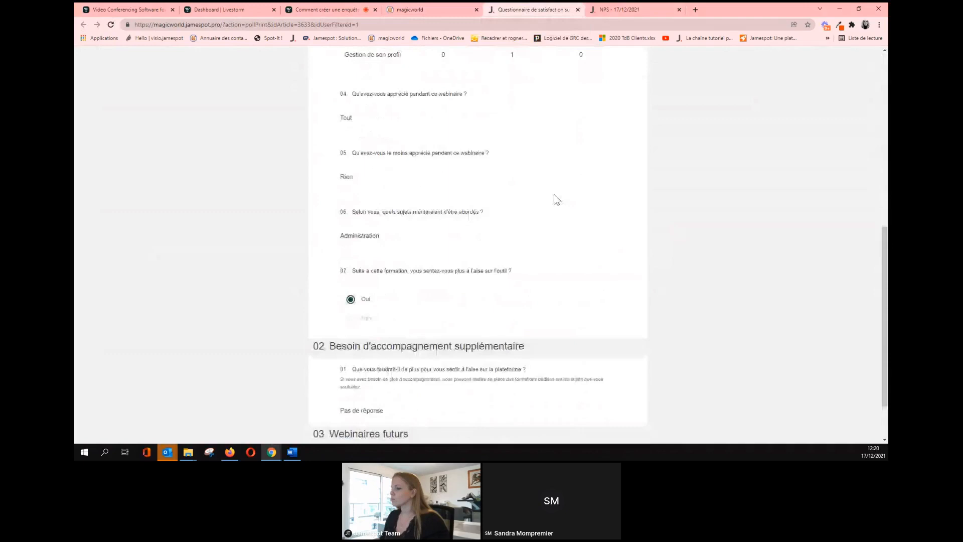
pyautogui.scroll(-1, 554, 199)
pyautogui.click(578, 10)
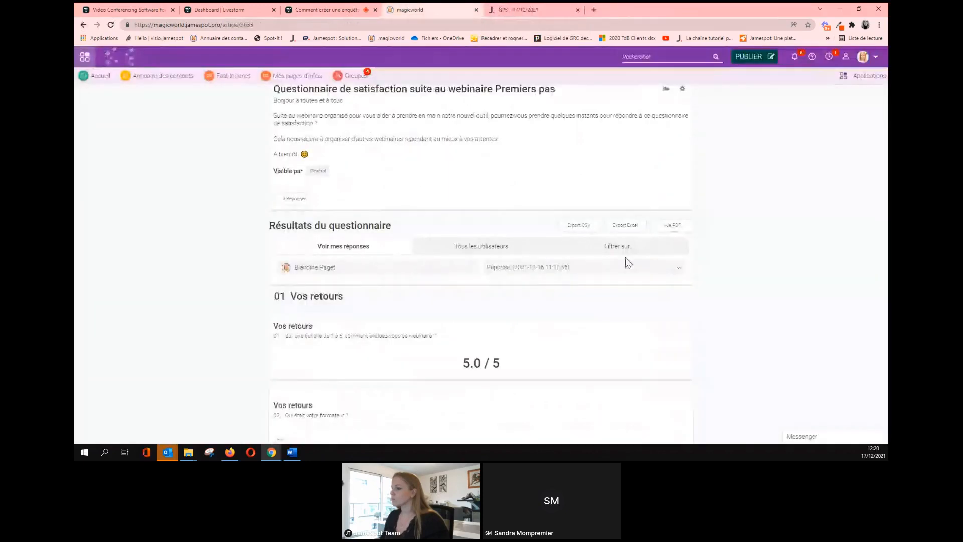
pyautogui.scroll(-3, 595, 245)
pyautogui.scroll(2, 487, 206)
# Show the survey results for all users and scroll through the charts, briefly checking the webinar chat.
pyautogui.click(487, 204)
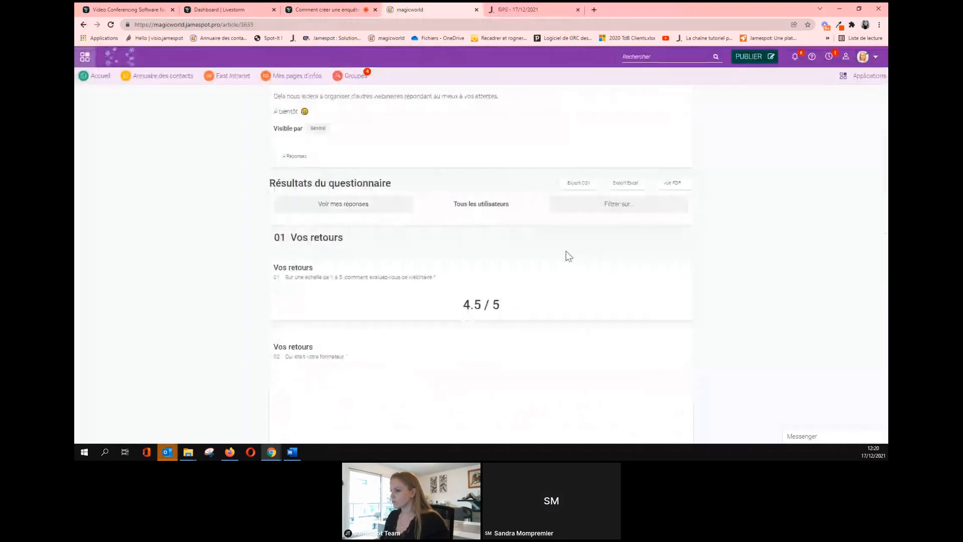
pyautogui.scroll(-3, 687, 282)
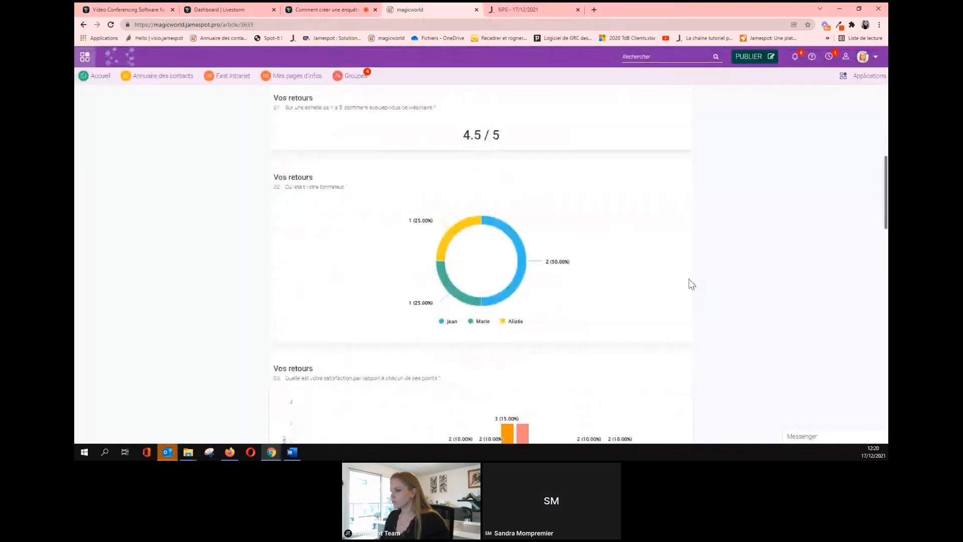
pyautogui.scroll(2, 717, 285)
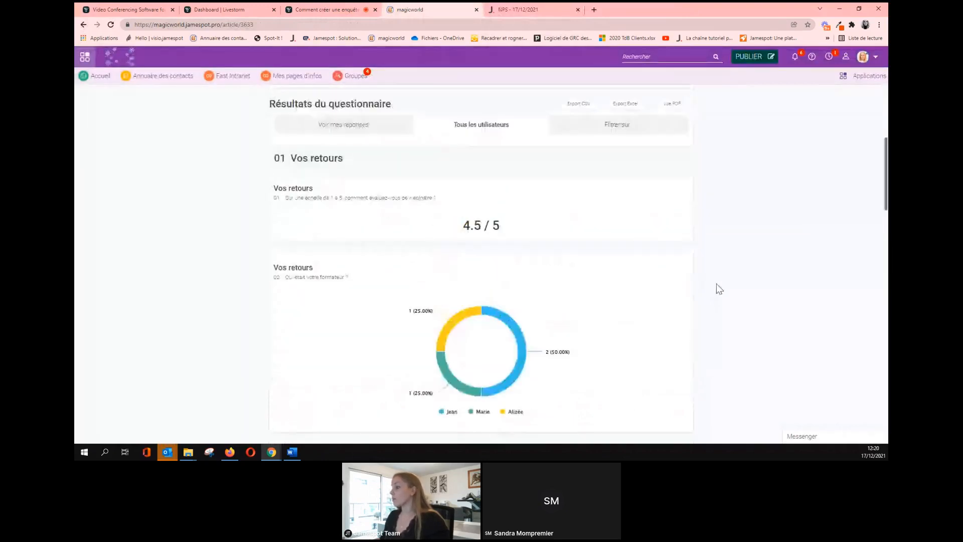
pyautogui.scroll(-1, 717, 283)
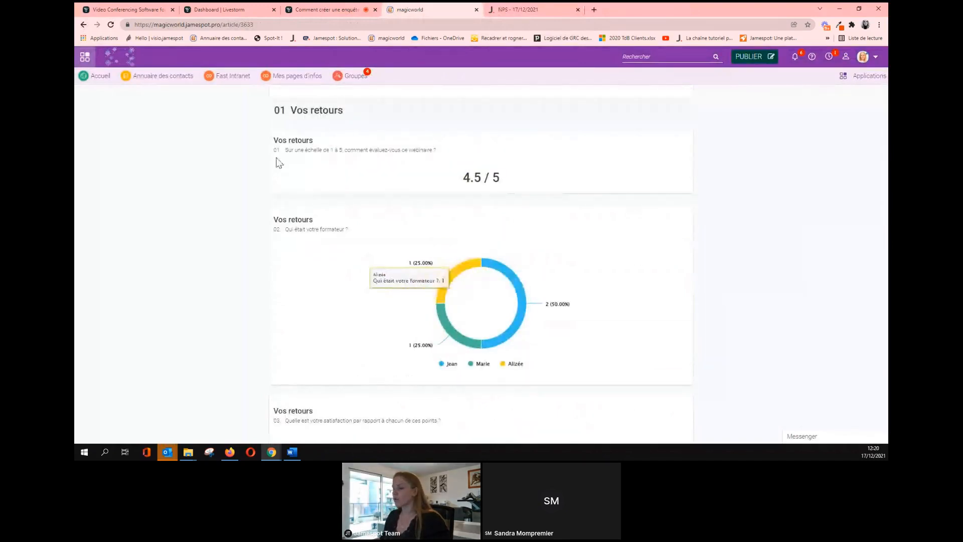
pyautogui.scroll(1, 335, 124)
pyautogui.scroll(3, 462, 185)
pyautogui.scroll(-2, 730, 256)
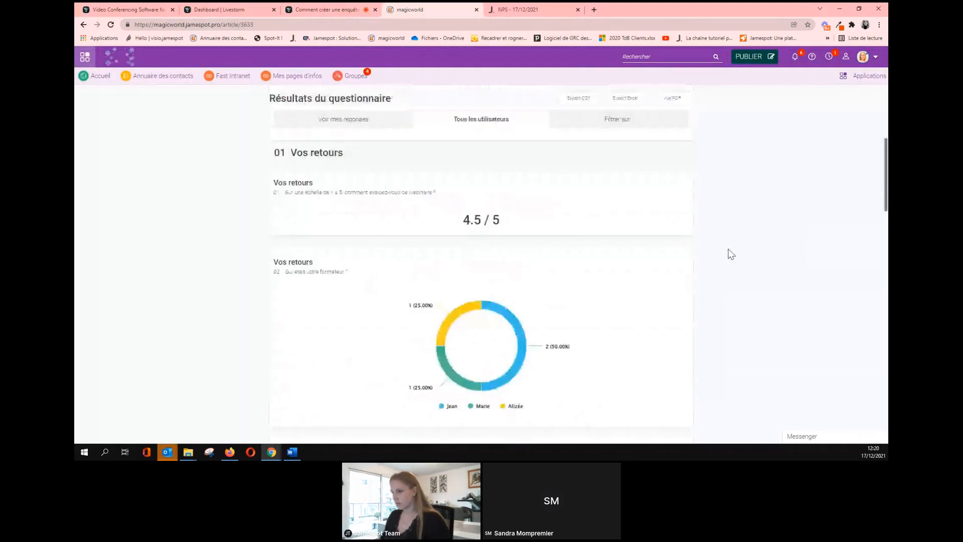
pyautogui.scroll(-2, 731, 255)
pyautogui.scroll(-5, 731, 255)
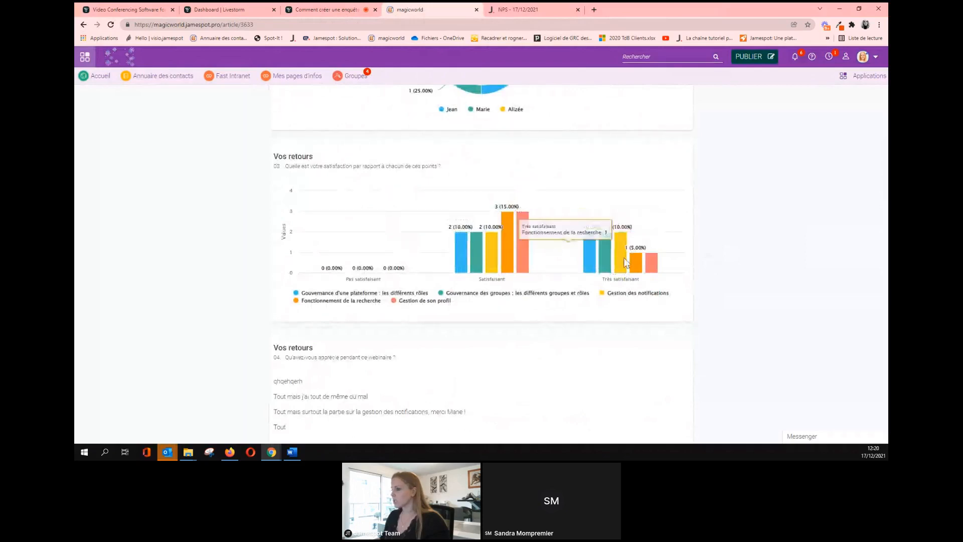
pyautogui.click(321, 10)
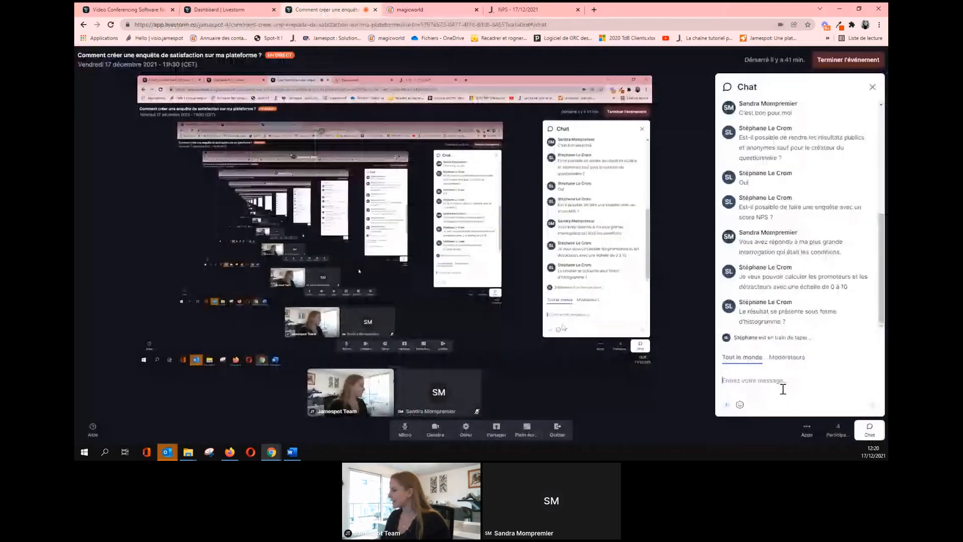
pyautogui.click(443, 9)
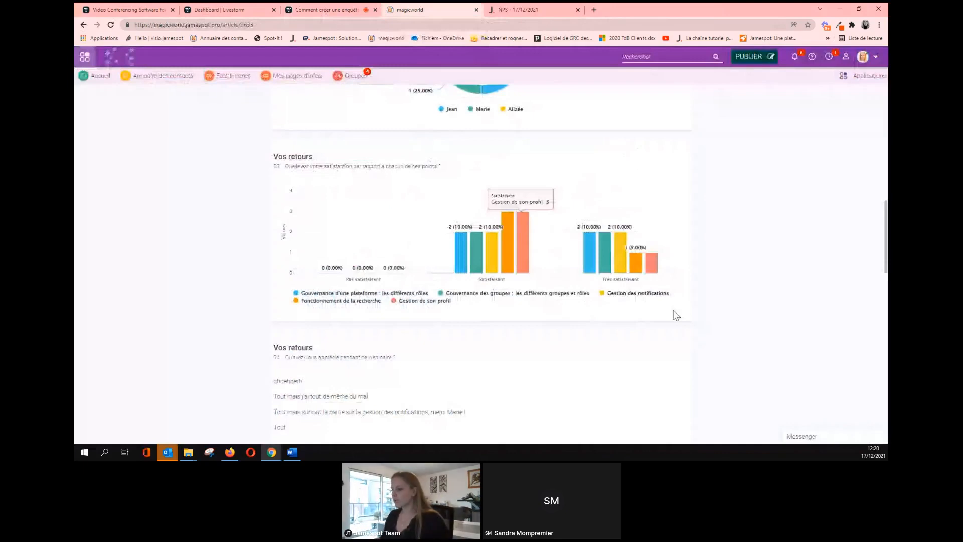
# Scroll down the Résultats du questionnaire charts and open the Vue PDF print view in a new tab.
pyautogui.scroll(-5, 548, 357)
pyautogui.scroll(-5, 549, 358)
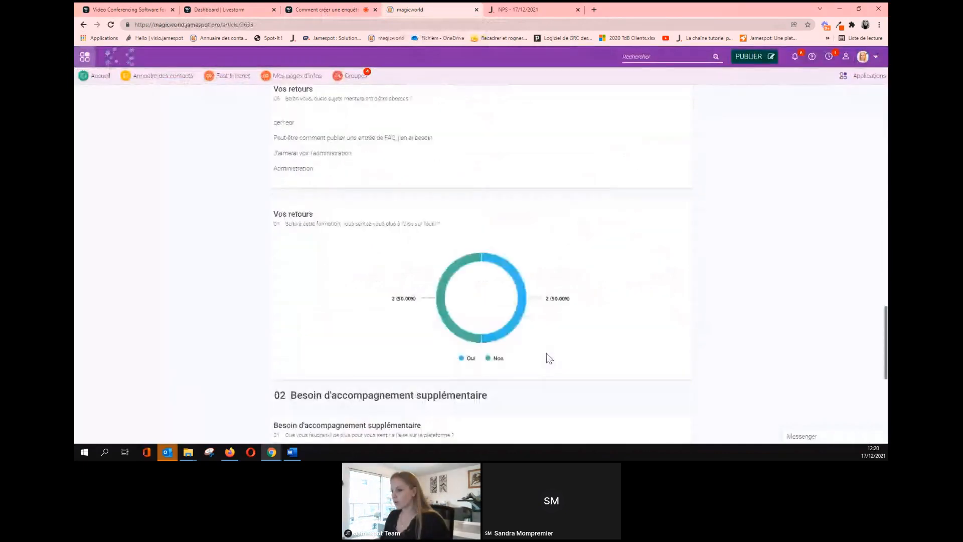
pyautogui.scroll(-6, 549, 357)
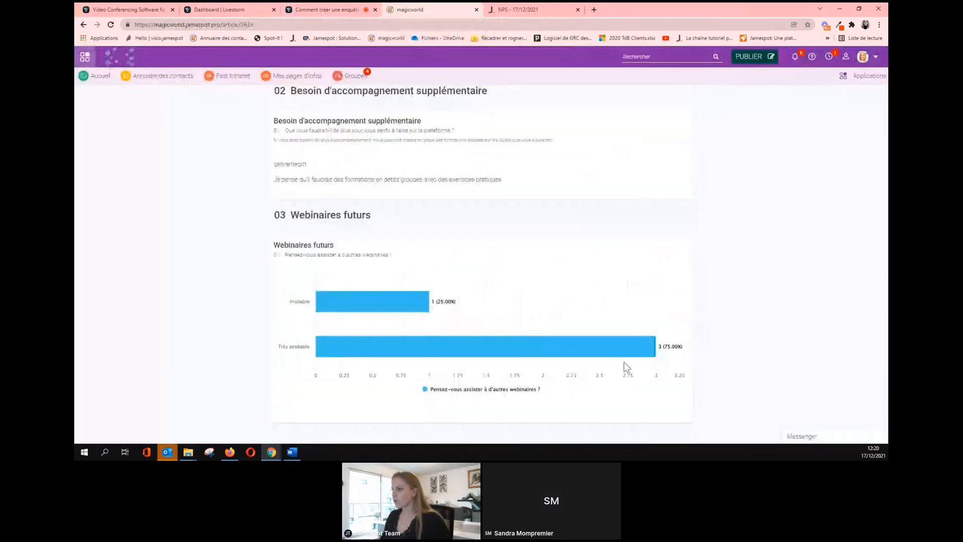
pyautogui.scroll(6, 623, 361)
pyautogui.scroll(15, 620, 351)
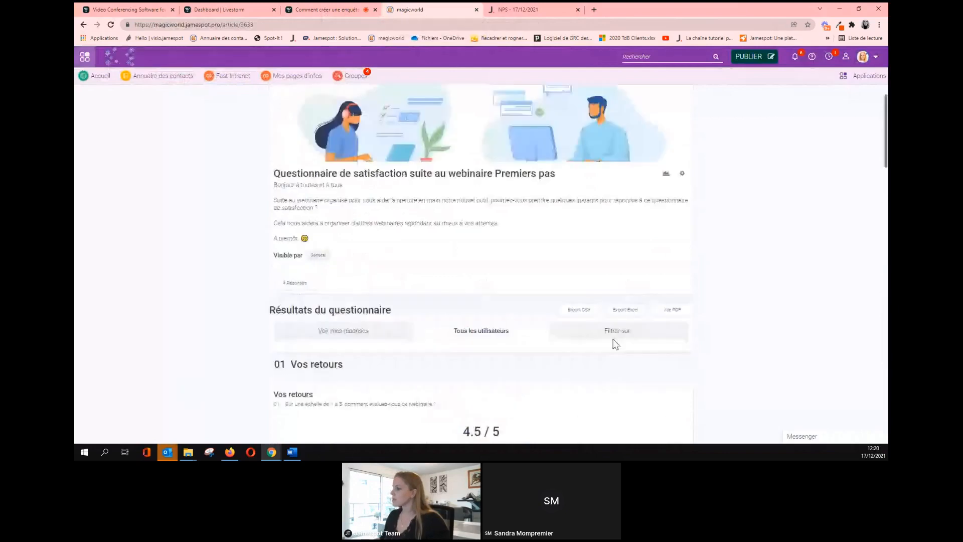
pyautogui.scroll(-2, 616, 344)
pyautogui.click(671, 226)
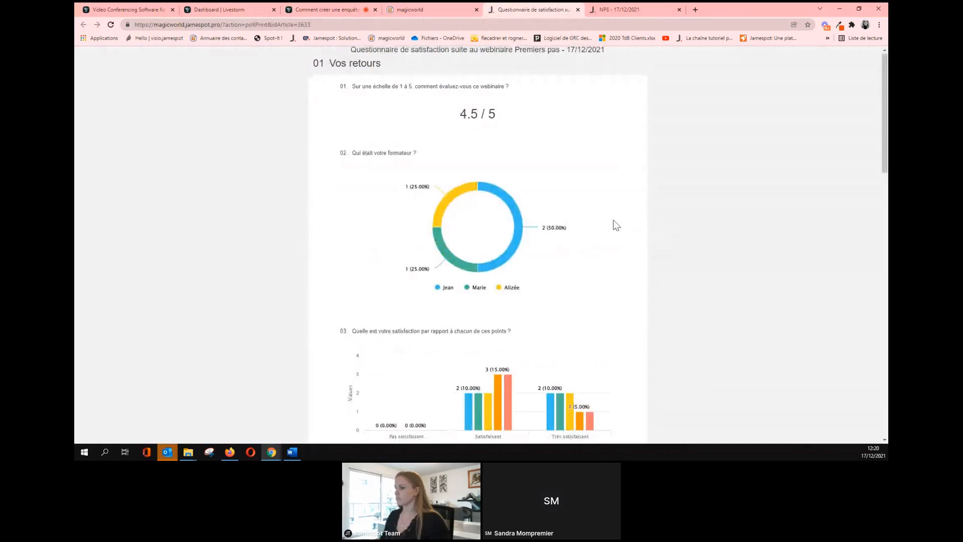
# Review the printable results (4.5 / 5 rating, 50% / 25% / 25% trainer split), then return to the webinar tab.
pyautogui.scroll(-3, 616, 225)
pyautogui.scroll(-4, 616, 225)
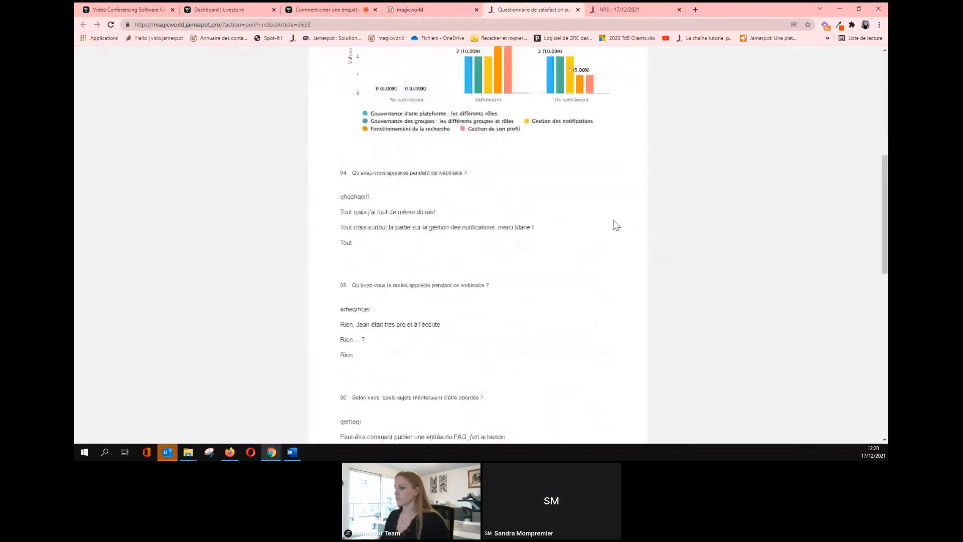
pyautogui.scroll(-12, 616, 225)
pyautogui.scroll(8, 613, 222)
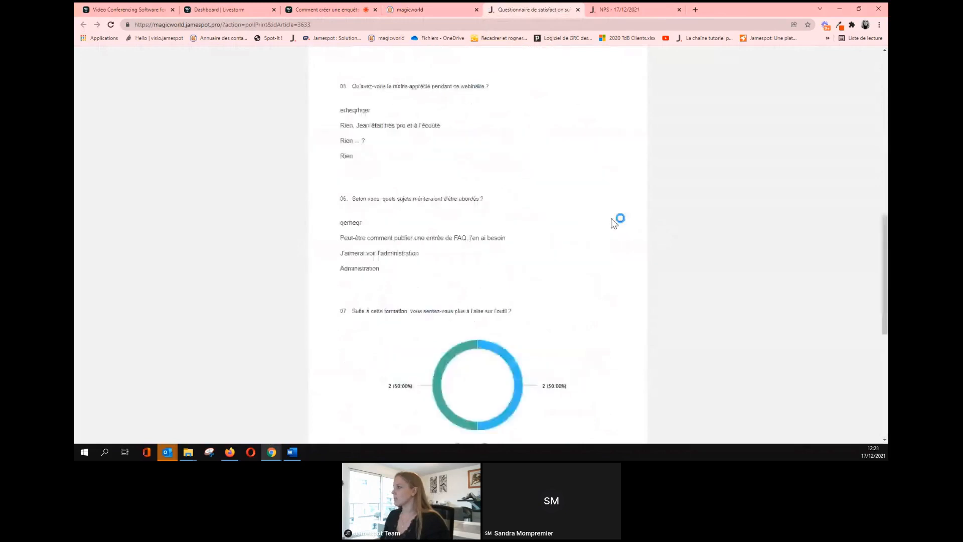
pyautogui.scroll(10, 612, 222)
pyautogui.scroll(1, 613, 222)
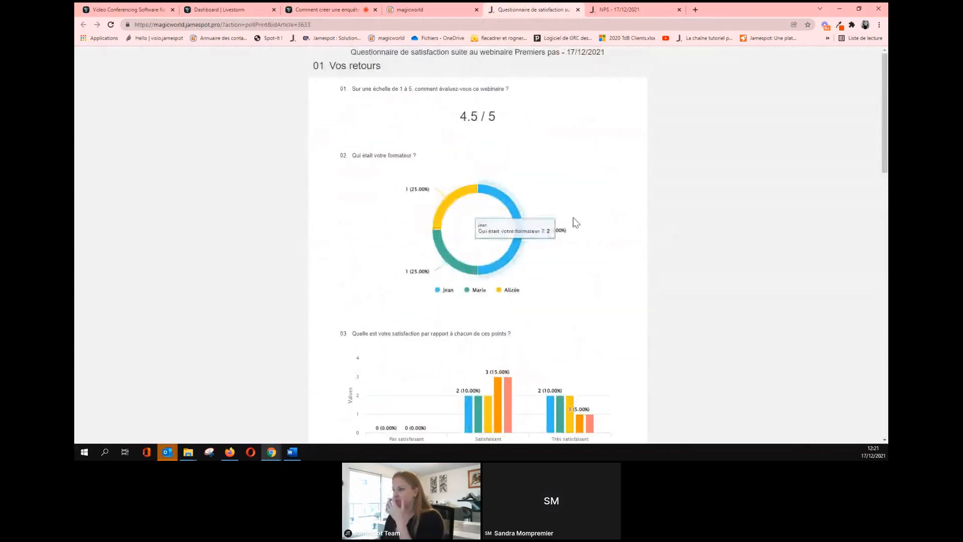
pyautogui.click(327, 8)
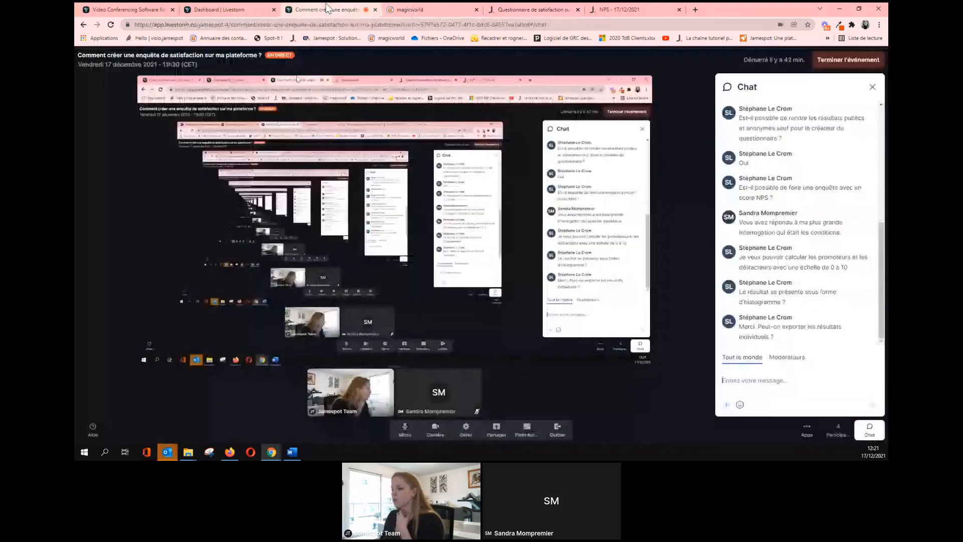
# Export the Premiers pas questionnaire results to CSV and open the downloaded .csv file.
pyautogui.click(431, 9)
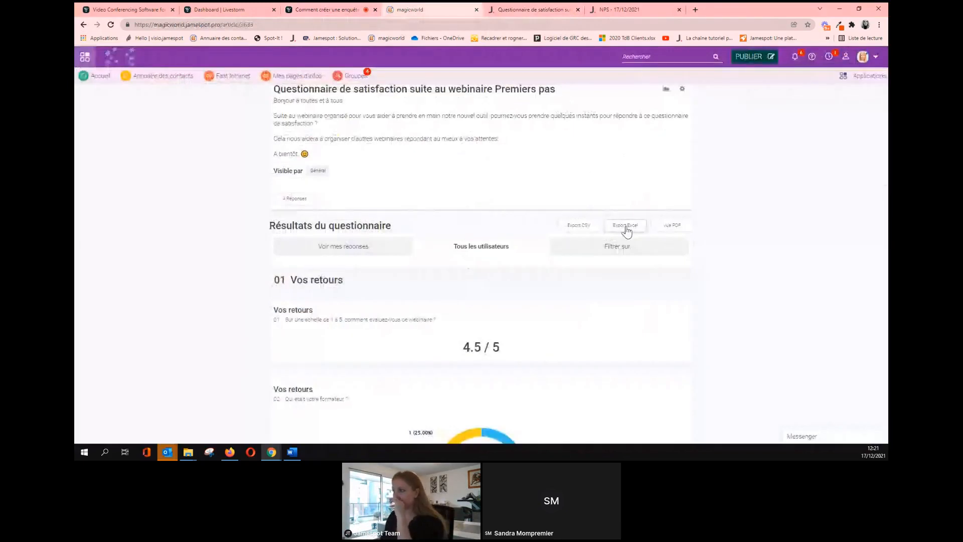
pyautogui.click(585, 230)
pyautogui.click(480, 94)
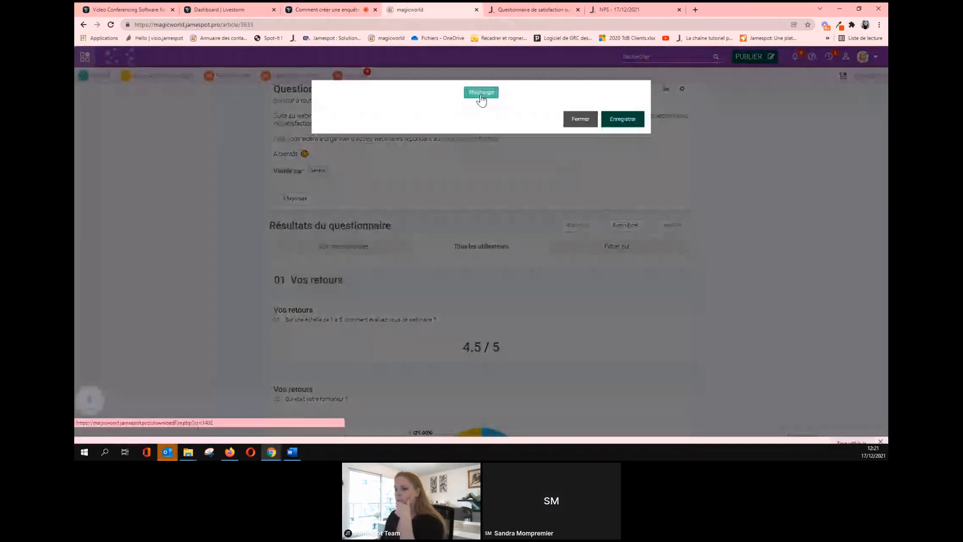
pyautogui.click(129, 431)
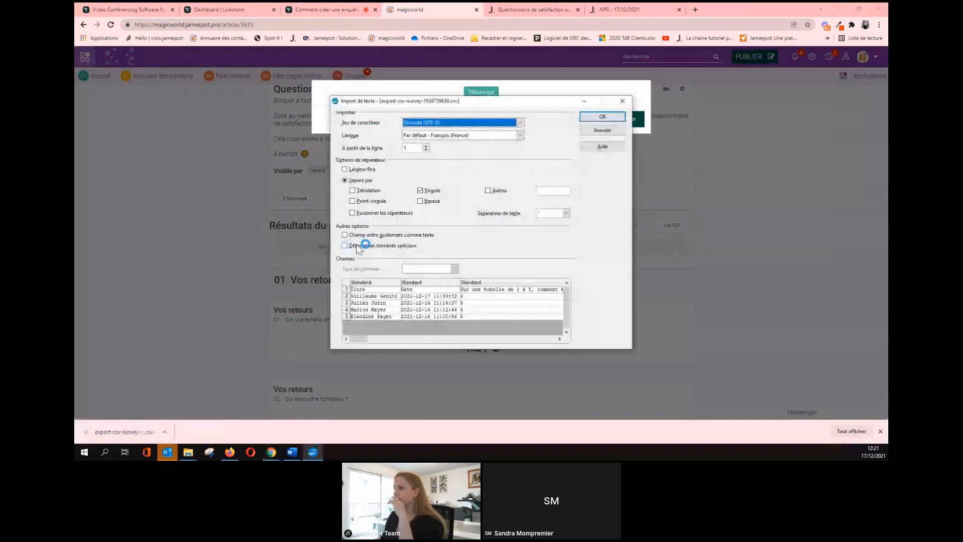
# Import the CSV into Calc, inspect the four respondents in cells A2 to A5, then close the spreadsheet.
pyautogui.click(590, 117)
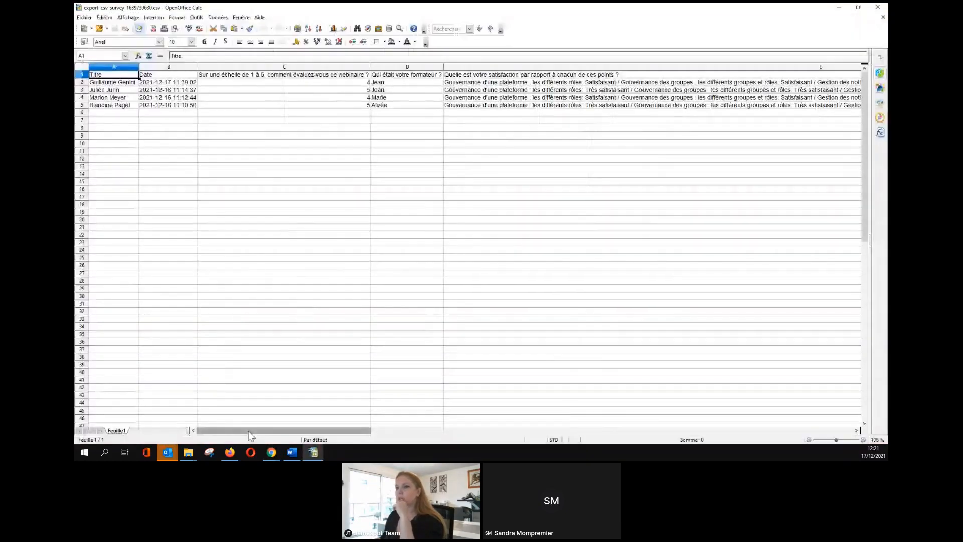
pyautogui.click(126, 84)
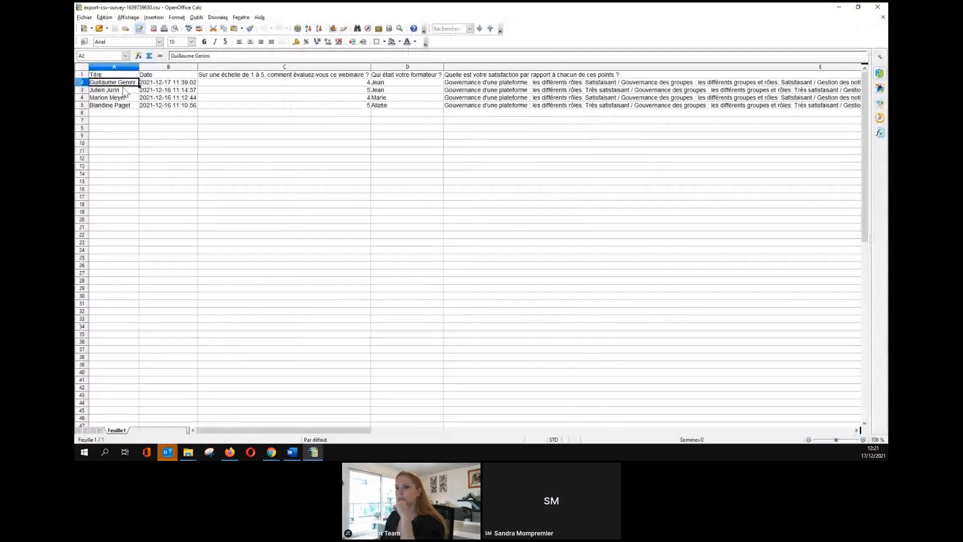
pyautogui.click(124, 104)
pyautogui.moveTo(212, 430); pyautogui.dragTo(233, 396)
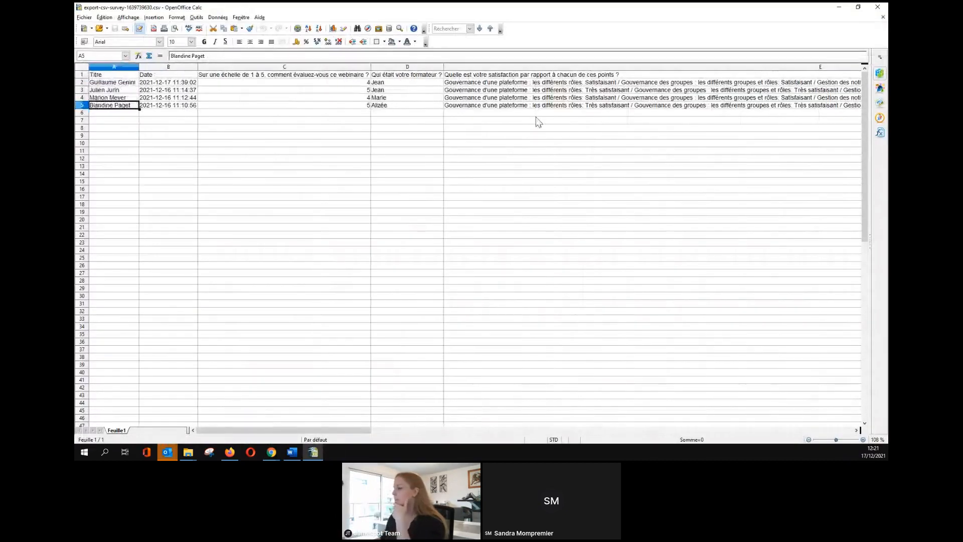
pyautogui.click(881, 11)
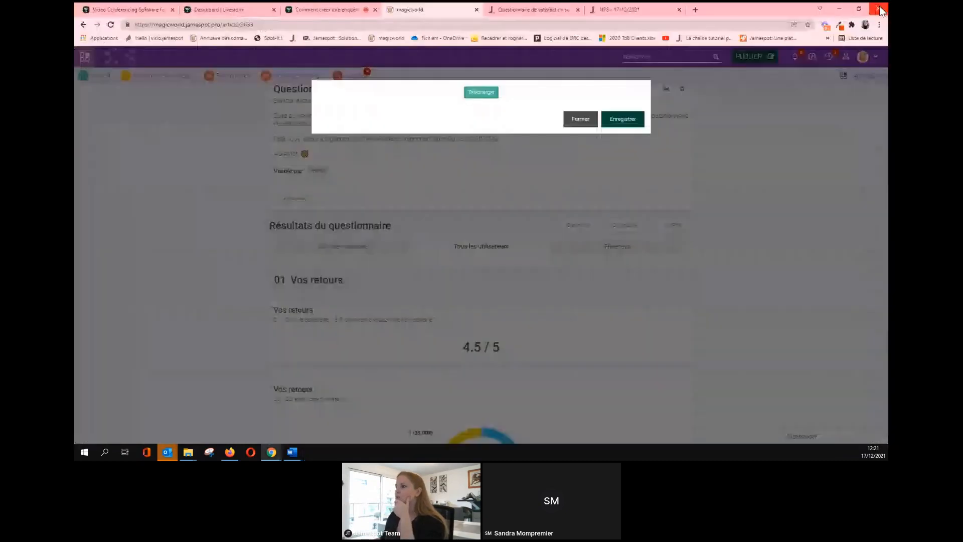
# Close the CSV export dialog, return to the Livestorm webinar, and start a new browser tab.
pyautogui.click(578, 122)
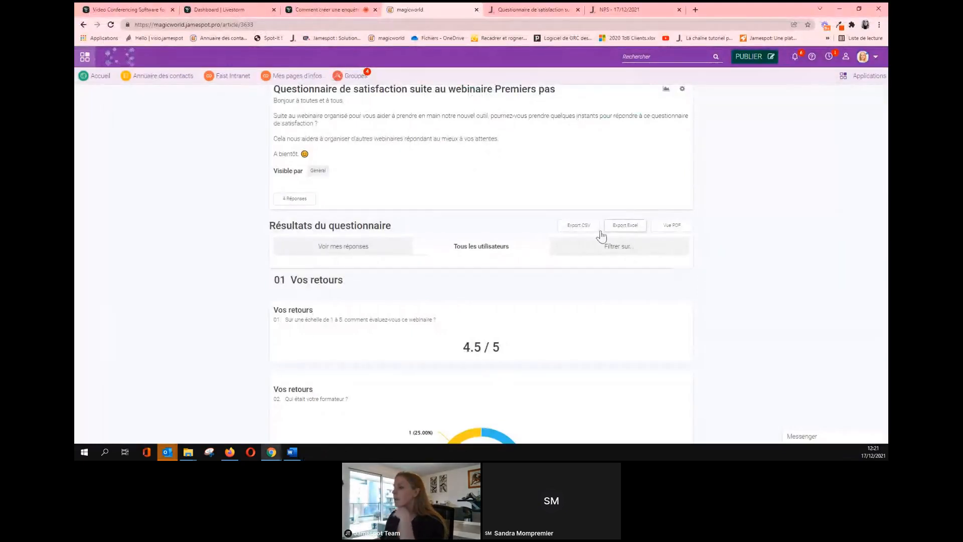
pyautogui.click(327, 11)
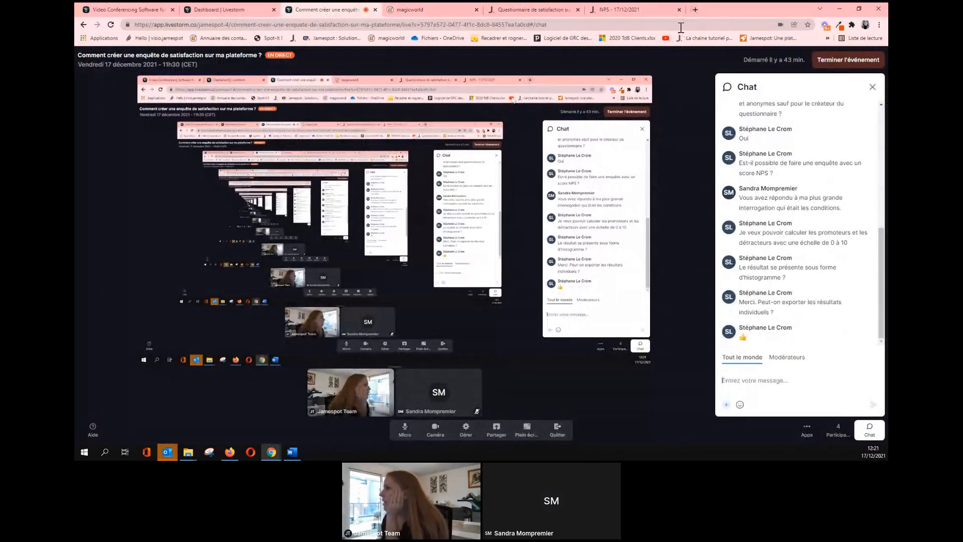
pyautogui.hotkey('ctrl', 't')
# Open 'Tutoriel application Enquête' from the Jamespot YouTube playlist, pause it, and select its URL.
pyautogui.click(666, 39)
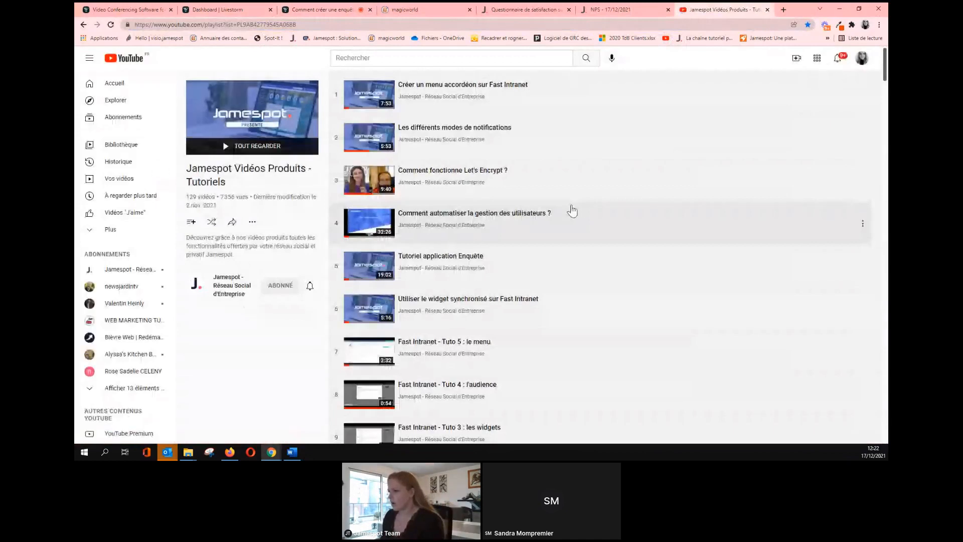
pyautogui.click(537, 262)
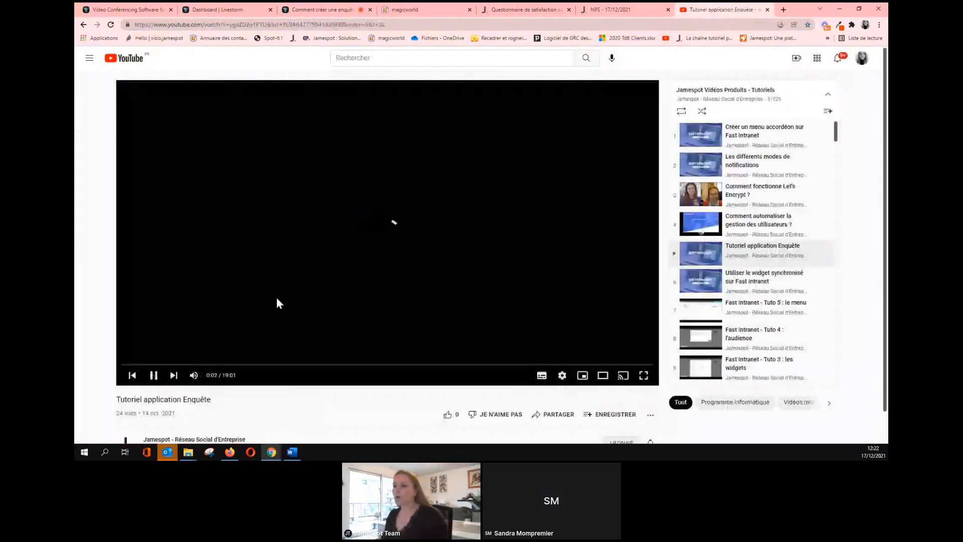
pyautogui.click(153, 375)
pyautogui.click(201, 25)
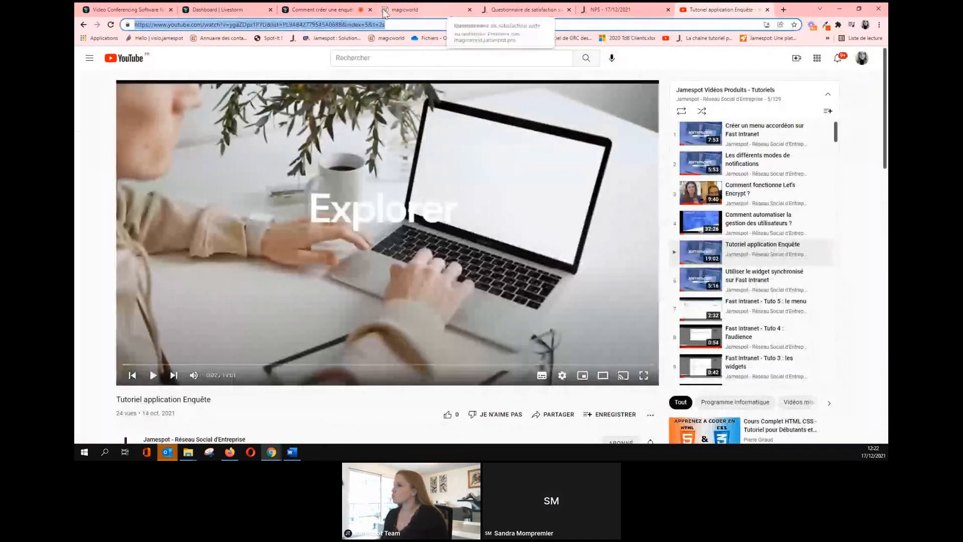
pyautogui.click(298, 11)
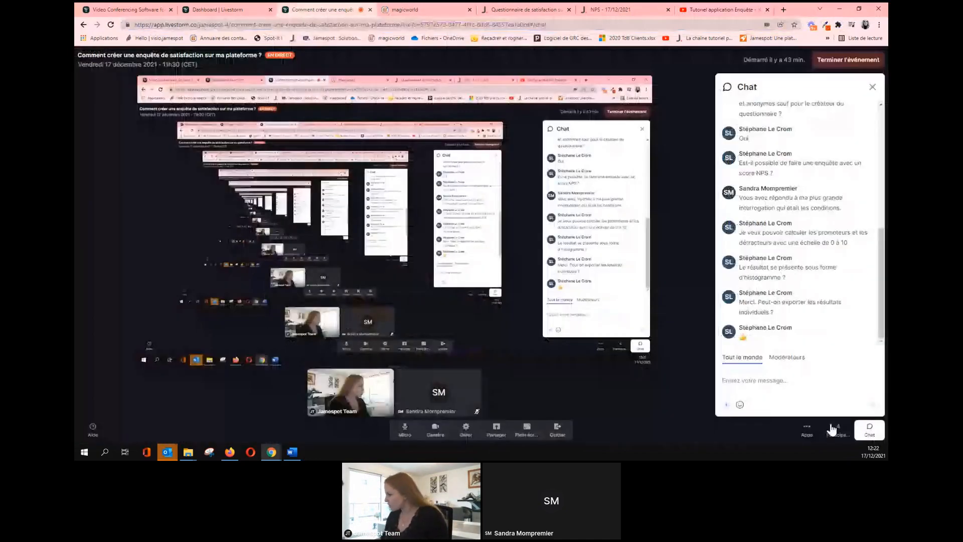
# Post the 'Tutoriel application Enquête' video link in the webinar chat and stop screen sharing.
pyautogui.click(775, 385)
pyautogui.write('https://www.youtube.com/watch?v=ygaZDpx1PYU&list=PL9AB42779545A06BB&index=5&t=2s')
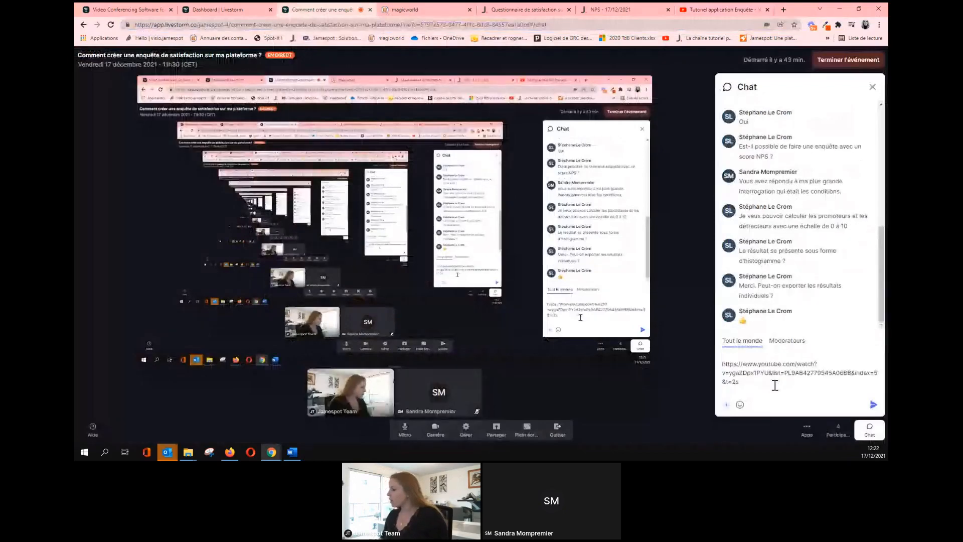
pyautogui.press('Return')
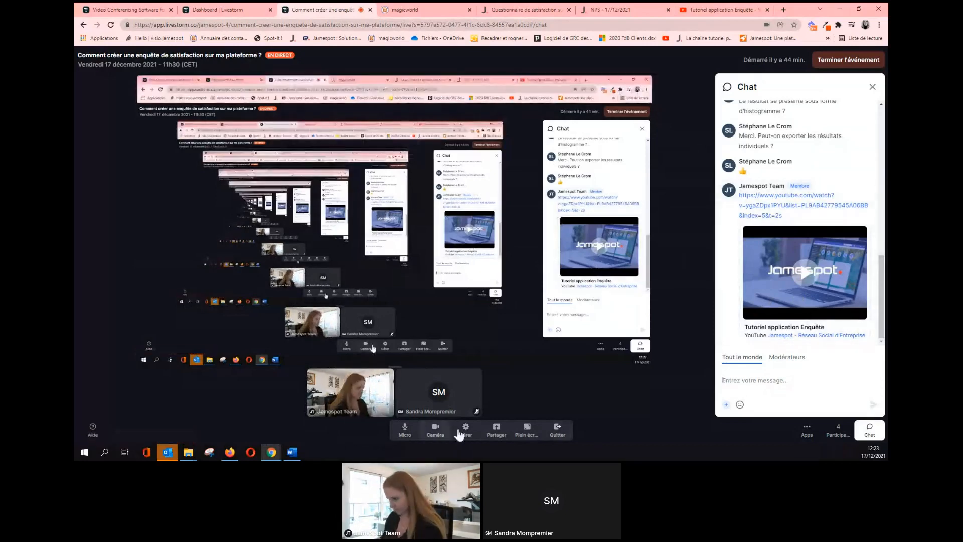
pyautogui.click(495, 430)
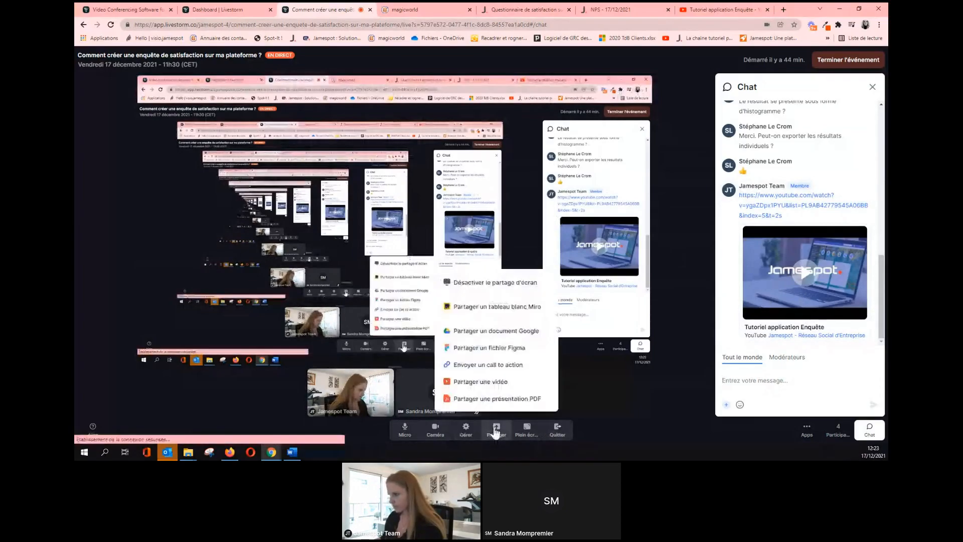
pyautogui.click(495, 282)
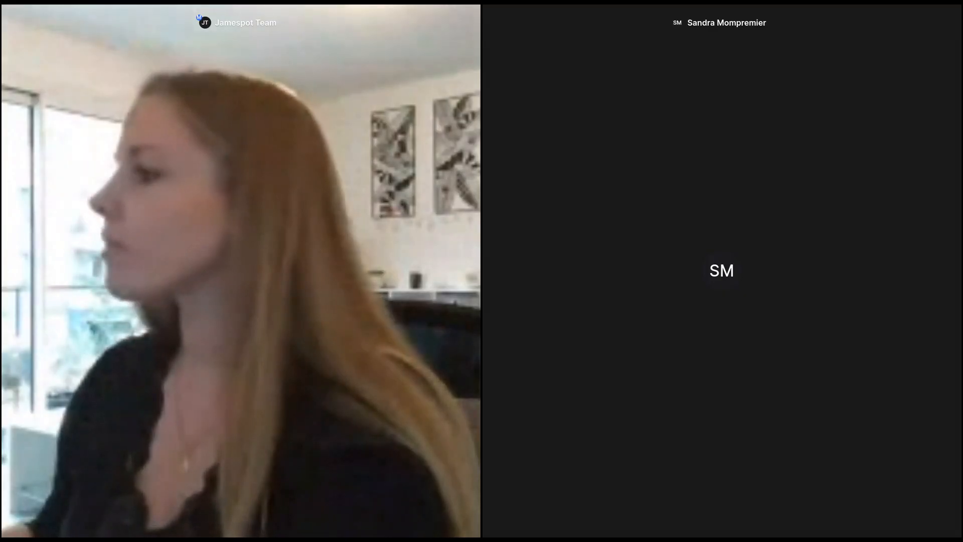